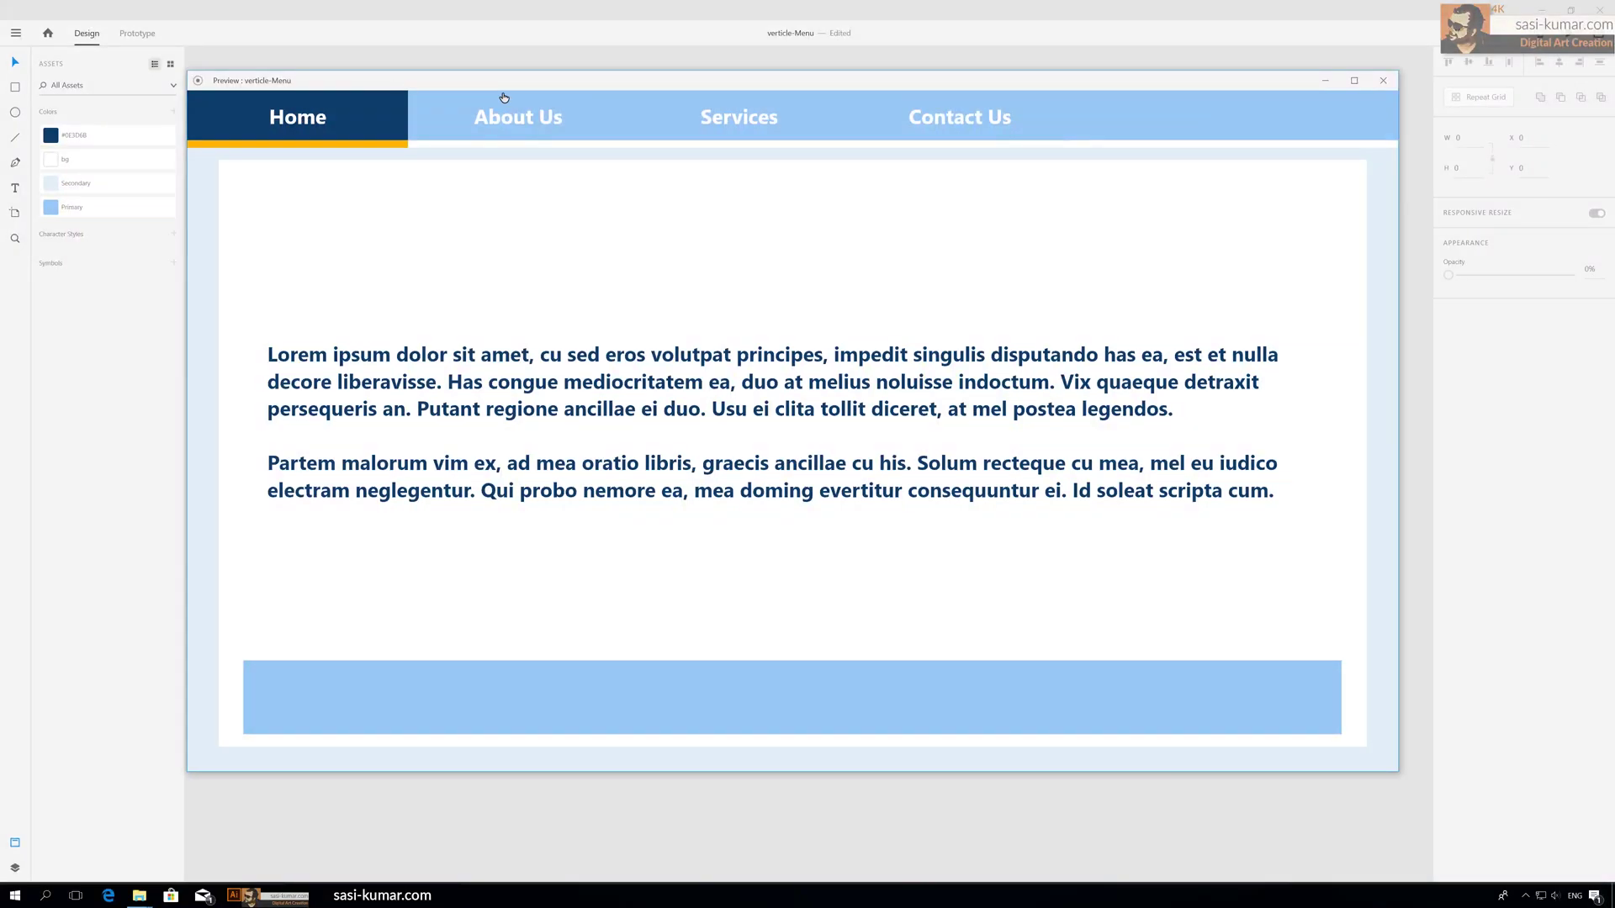
In the prototype preview, visit the About Us, Services, Contact Us and Home pages.
left_click_drag(504, 84, 497, 86)
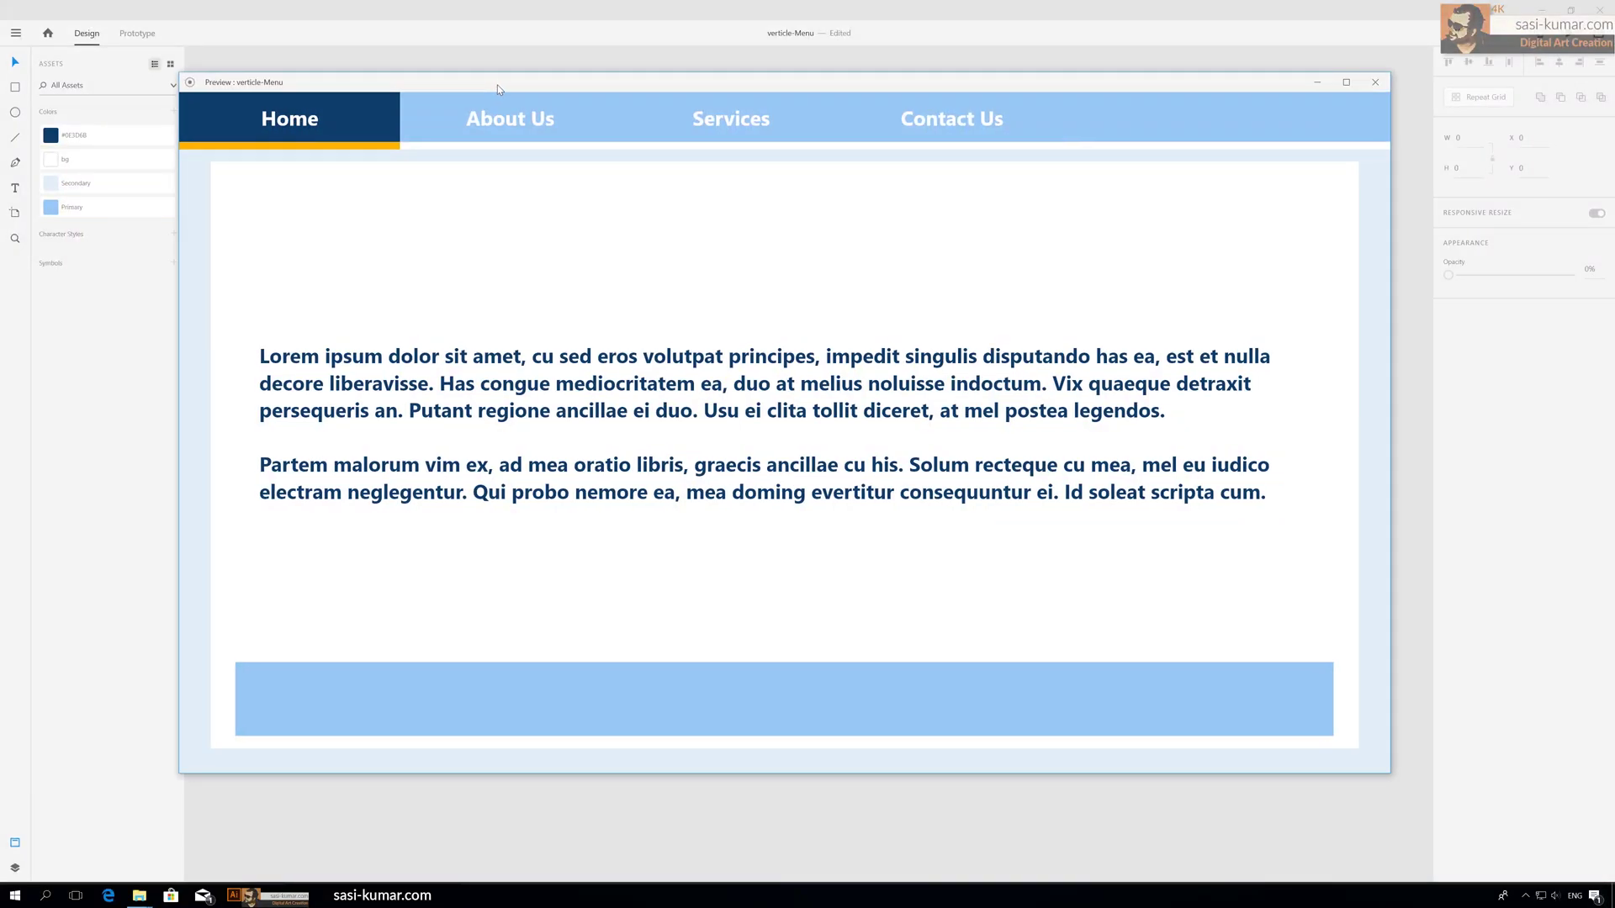
left_click(489, 120)
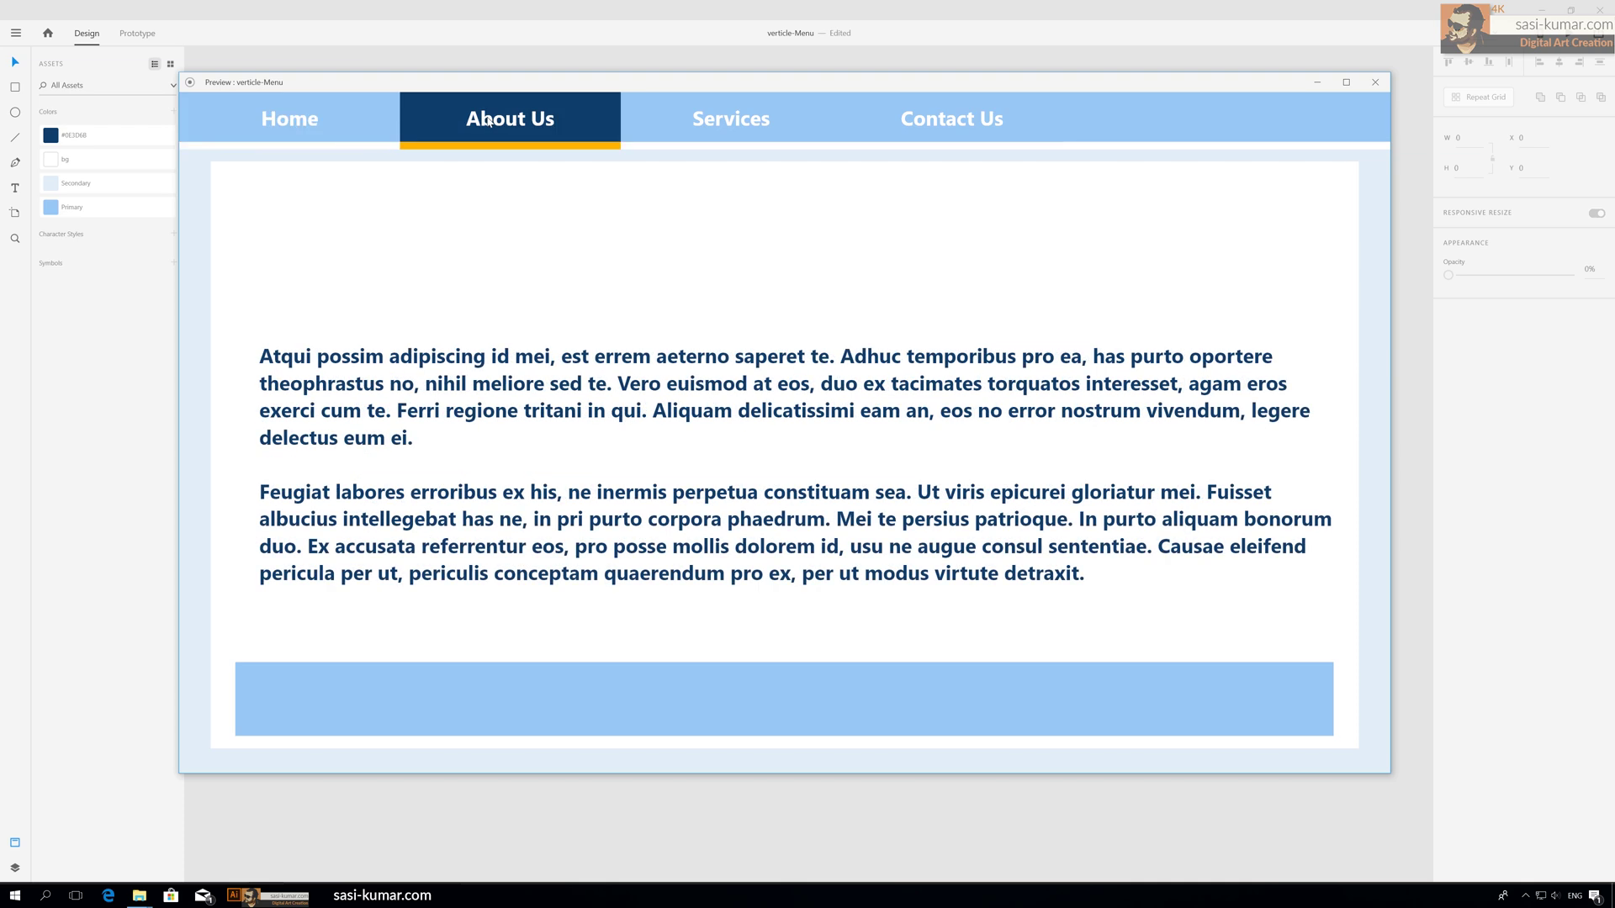
left_click(707, 124)
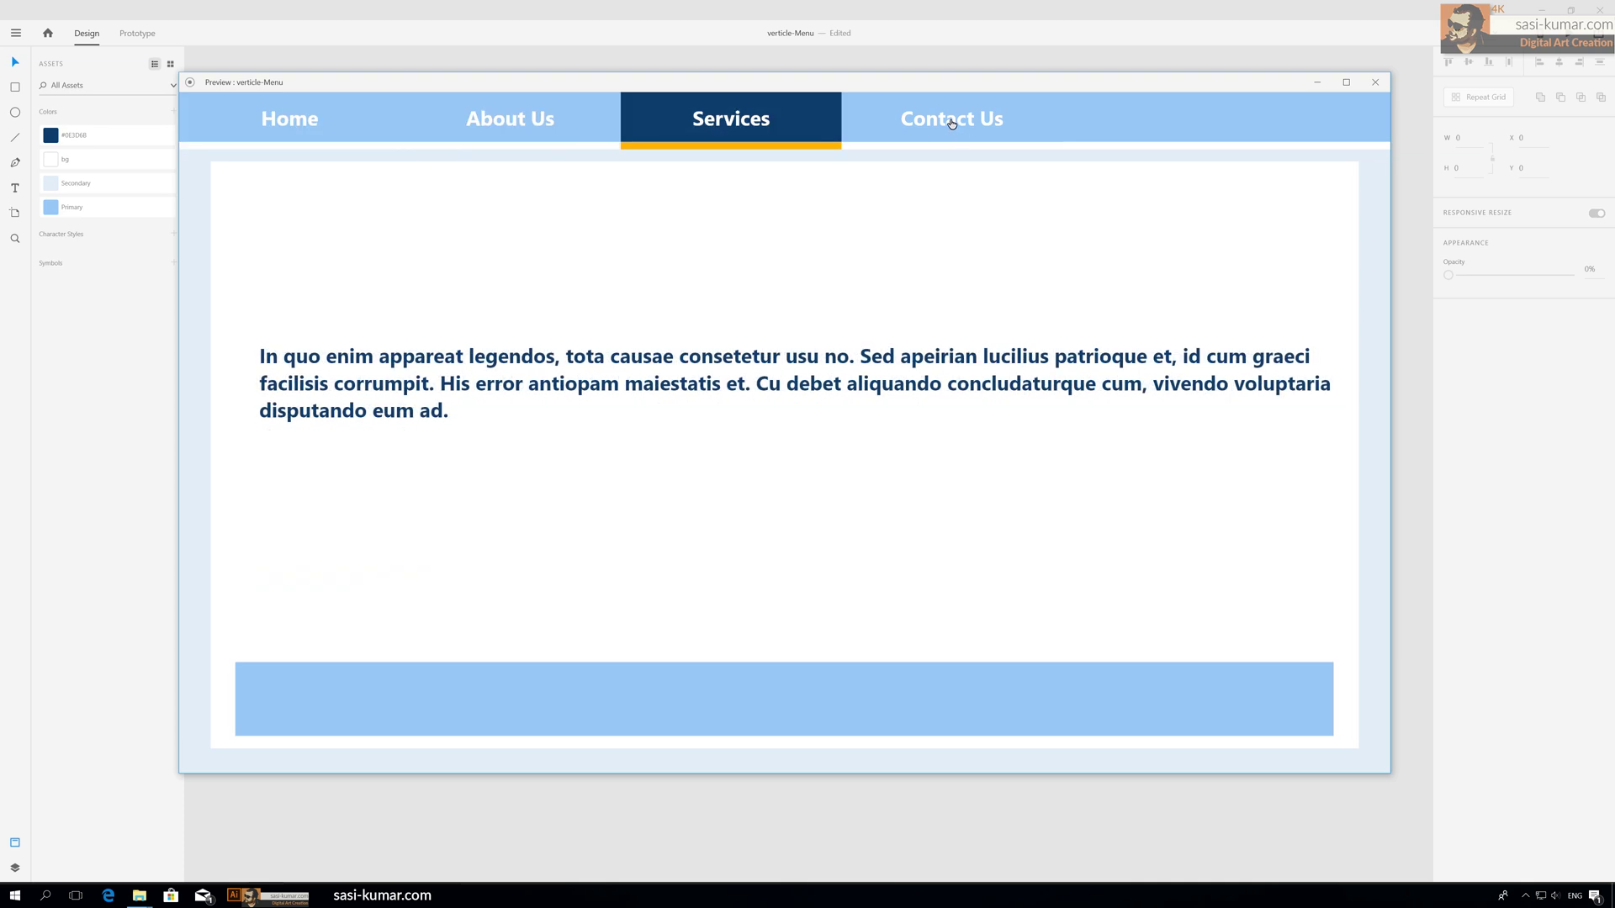
left_click(952, 124)
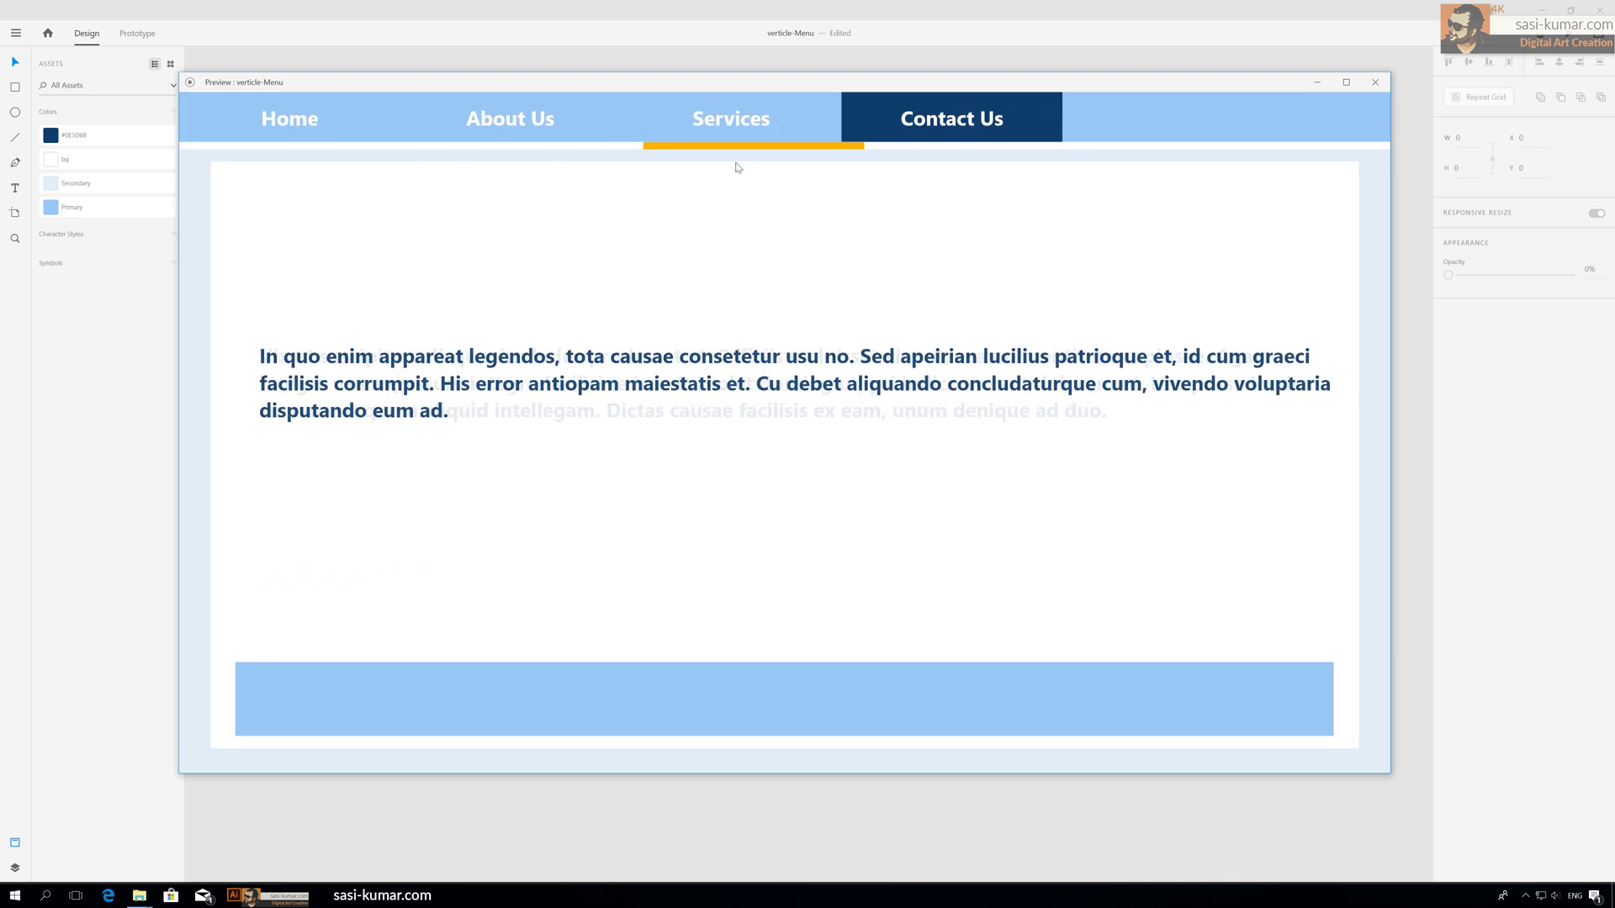
left_click(719, 113)
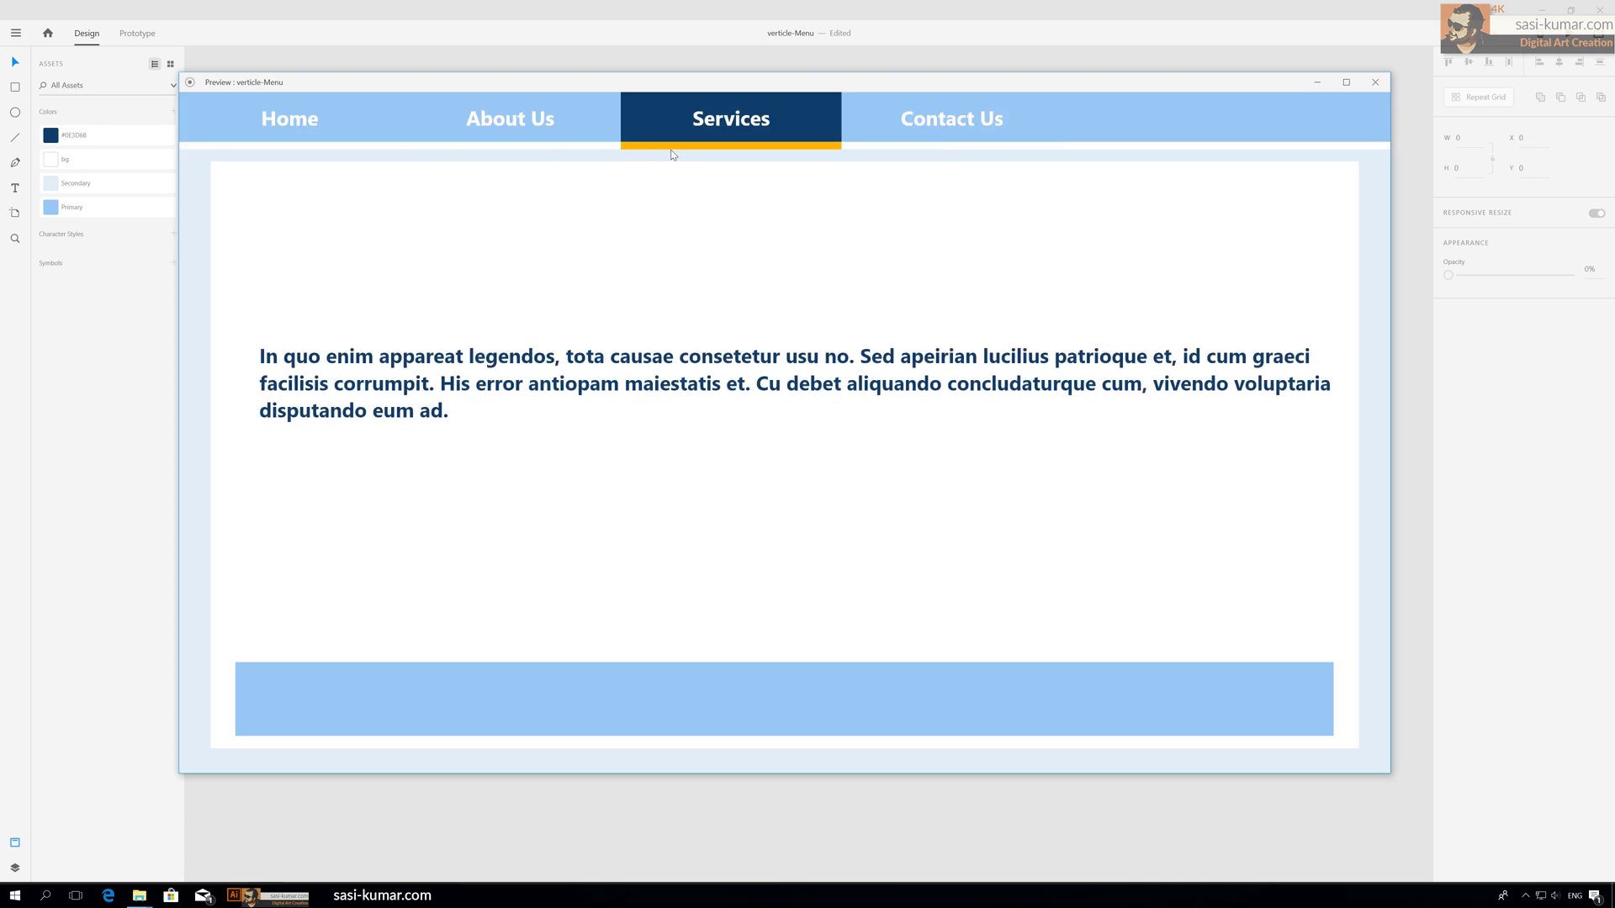
left_click(507, 133)
left_click(328, 133)
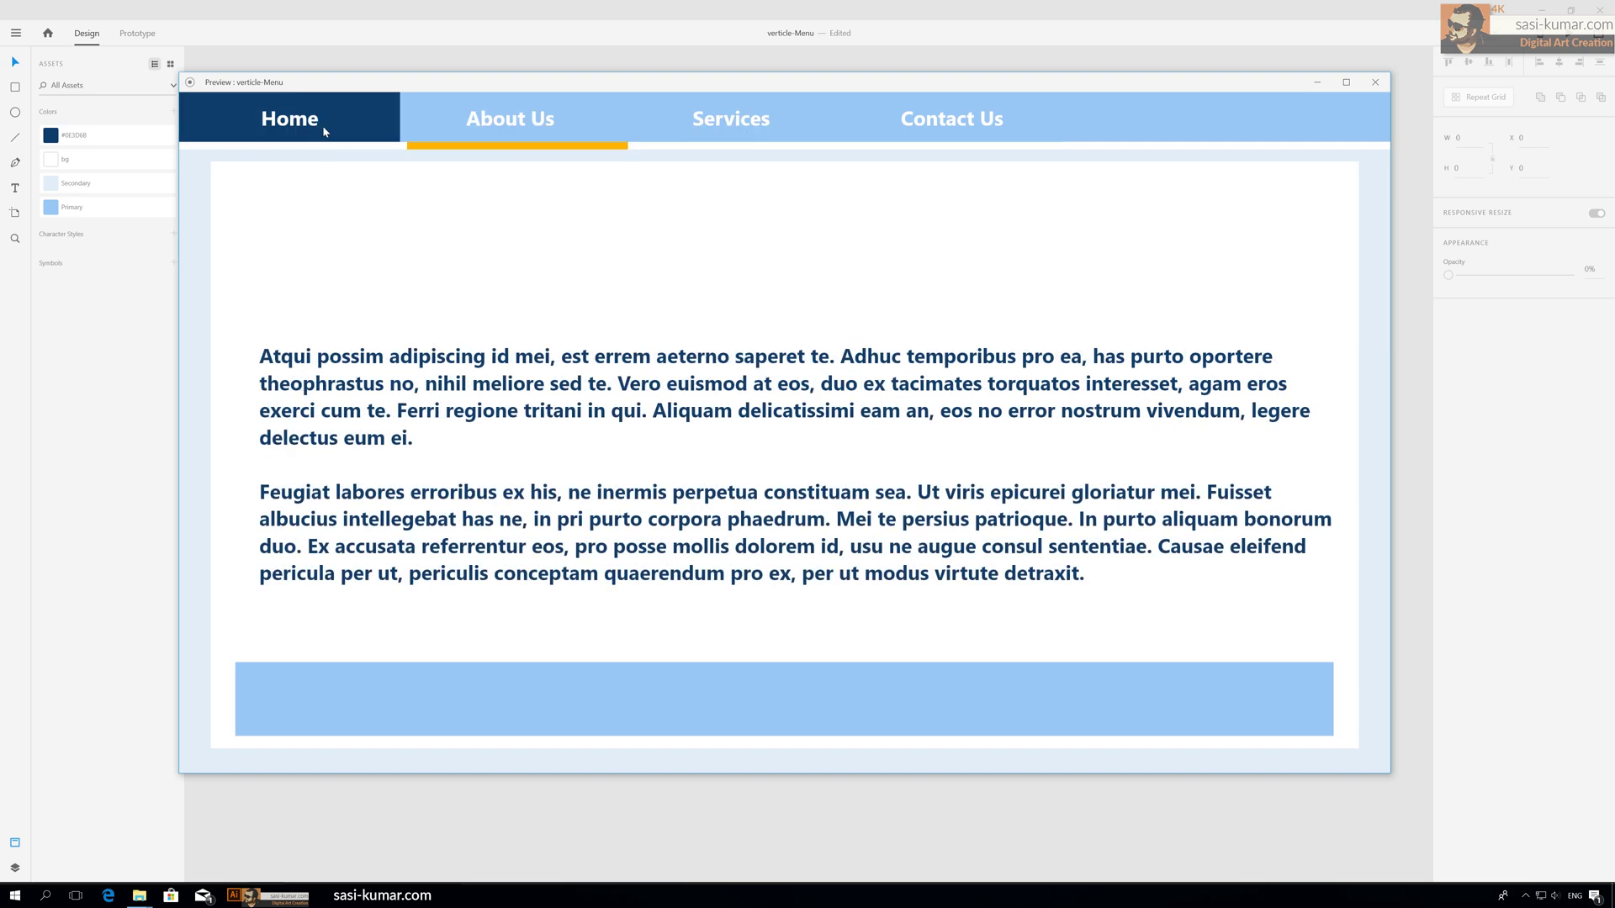
Cycle through About Us, Services, Contact Us and Home again, then close the preview.
left_click(454, 120)
left_click(731, 121)
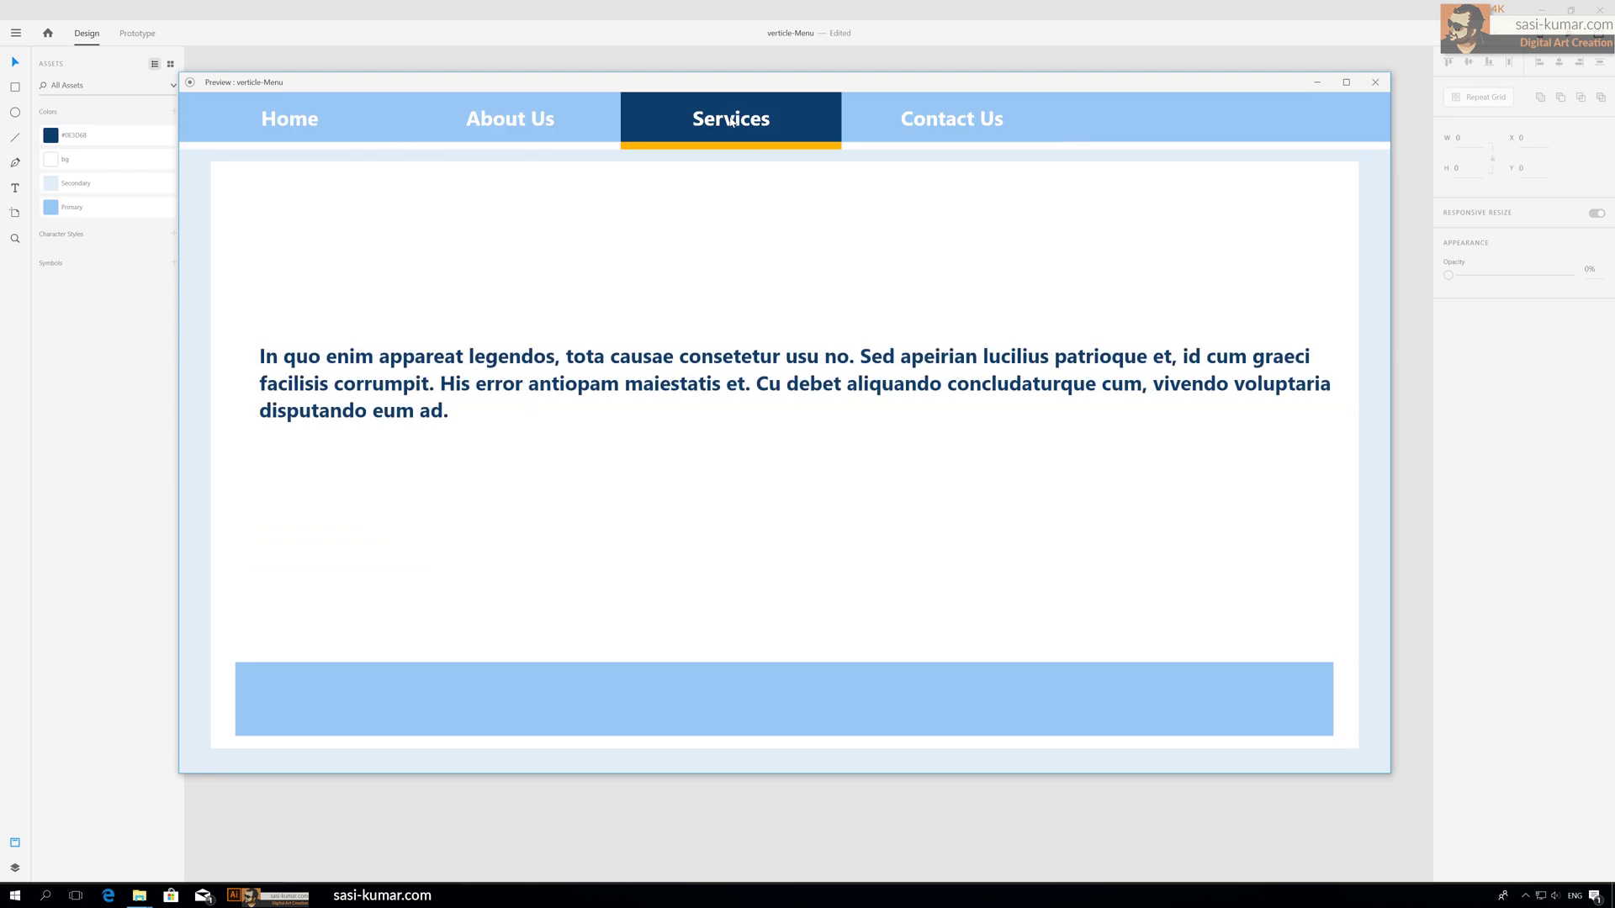
left_click(940, 121)
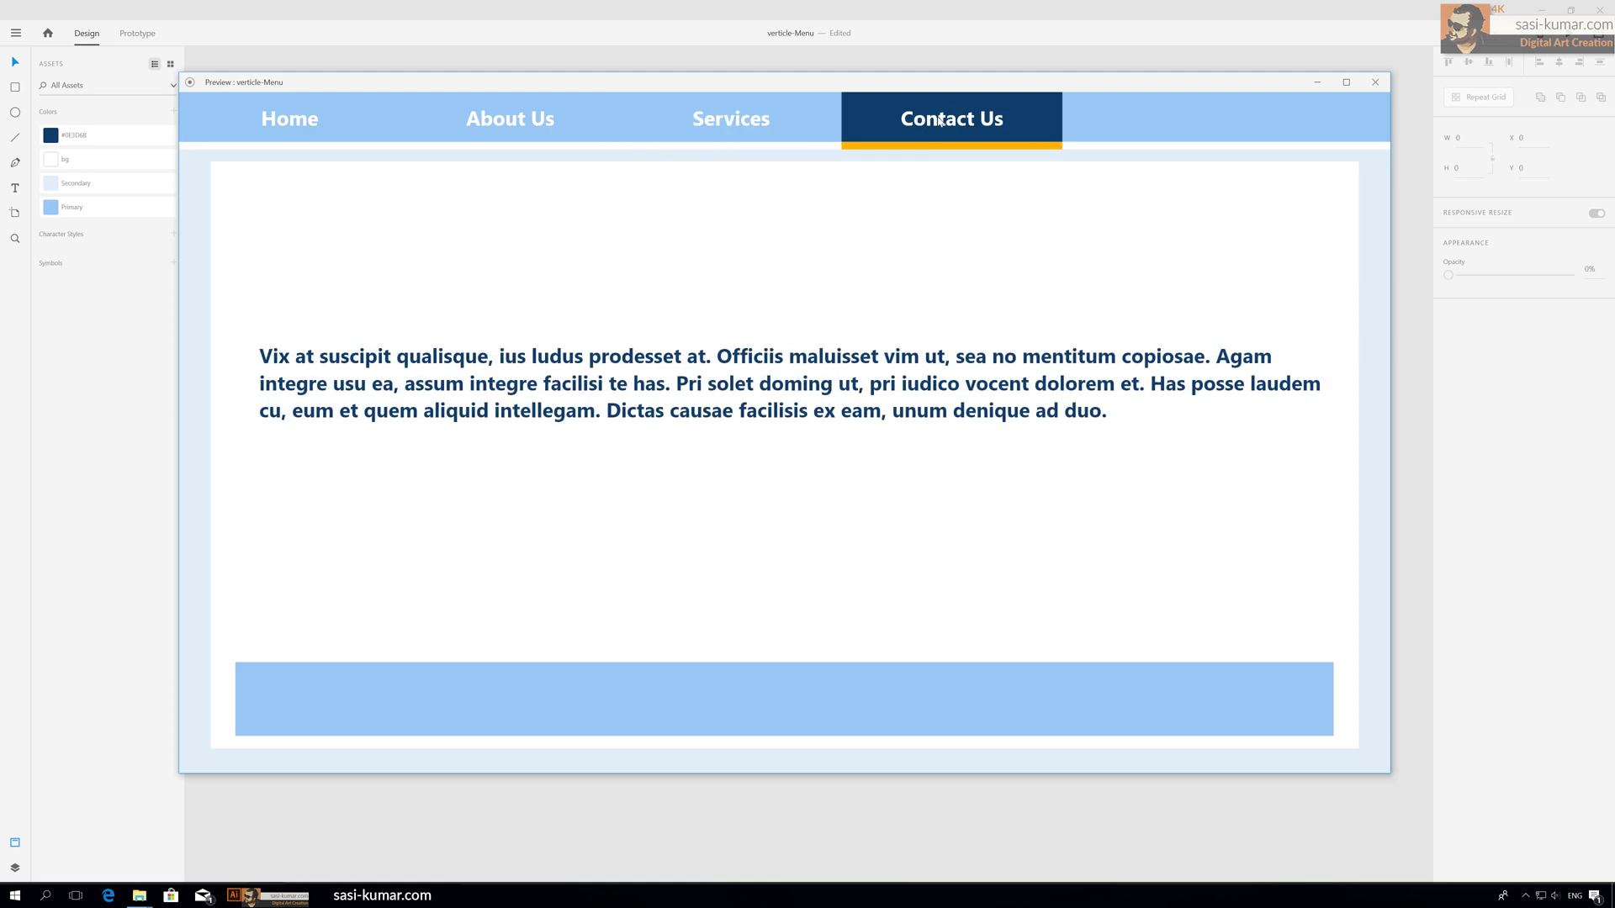
left_click(719, 121)
left_click(539, 128)
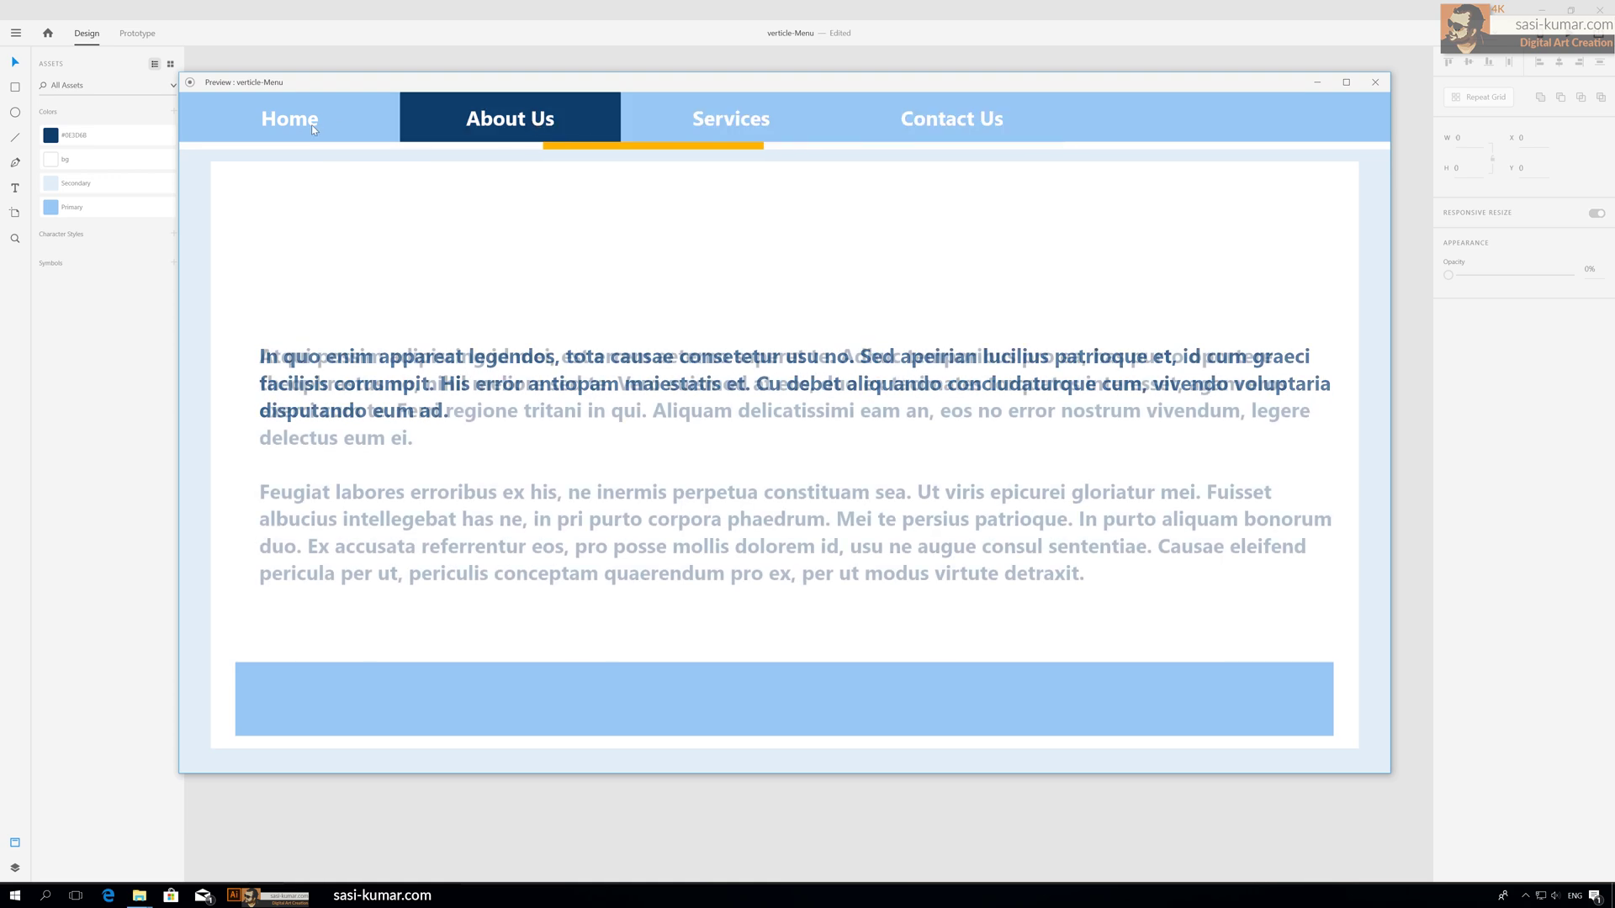
left_click(303, 126)
left_click(530, 133)
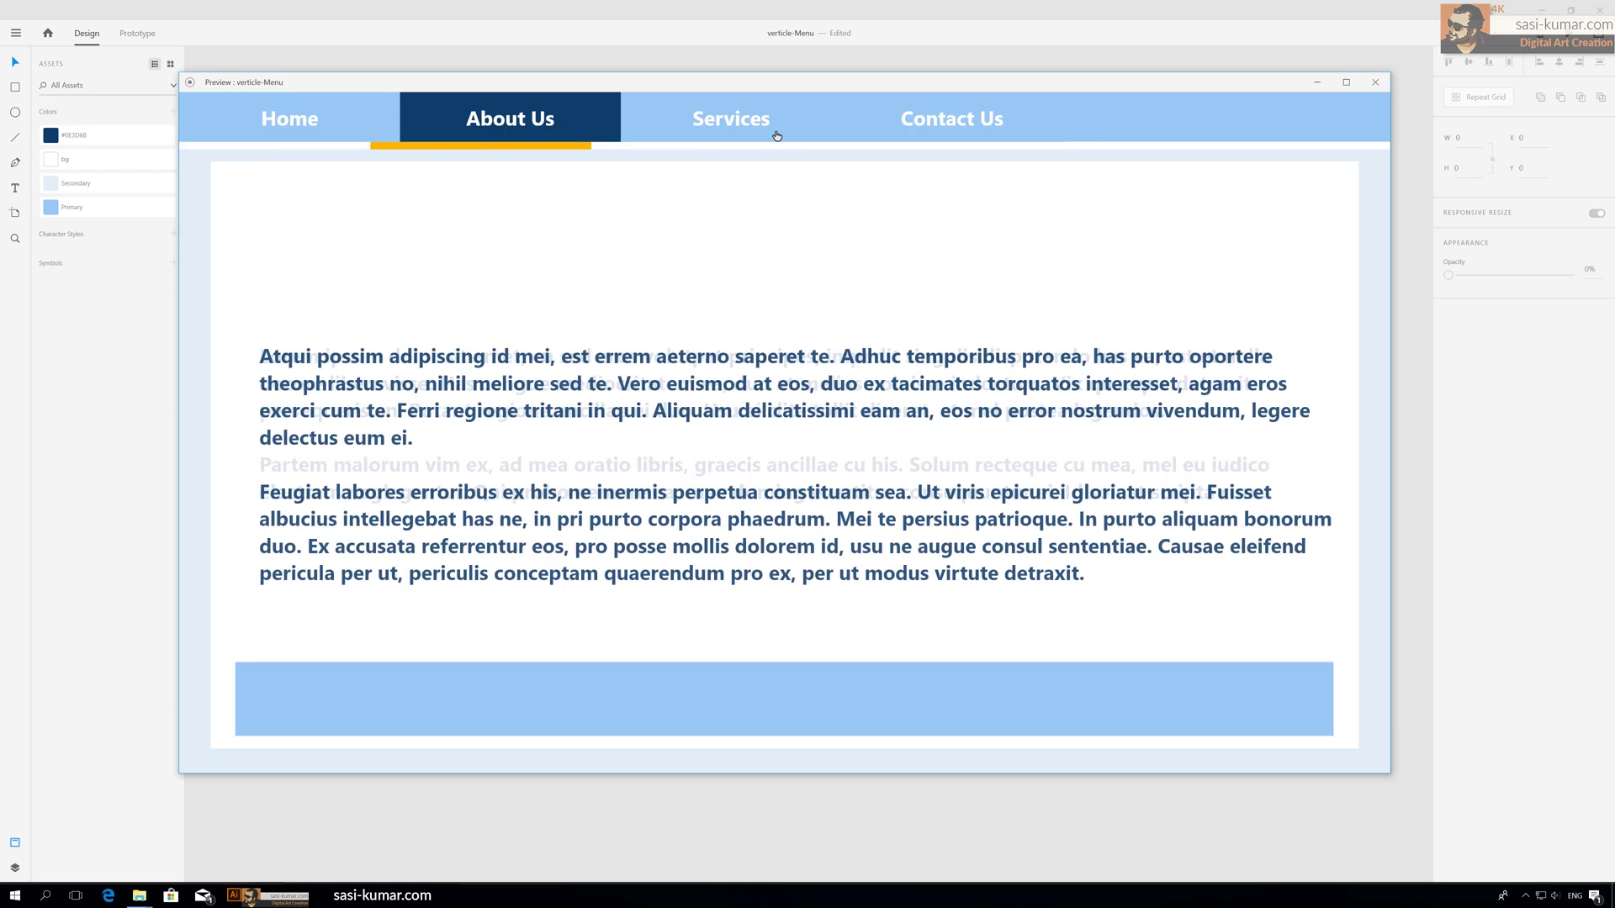
left_click(750, 128)
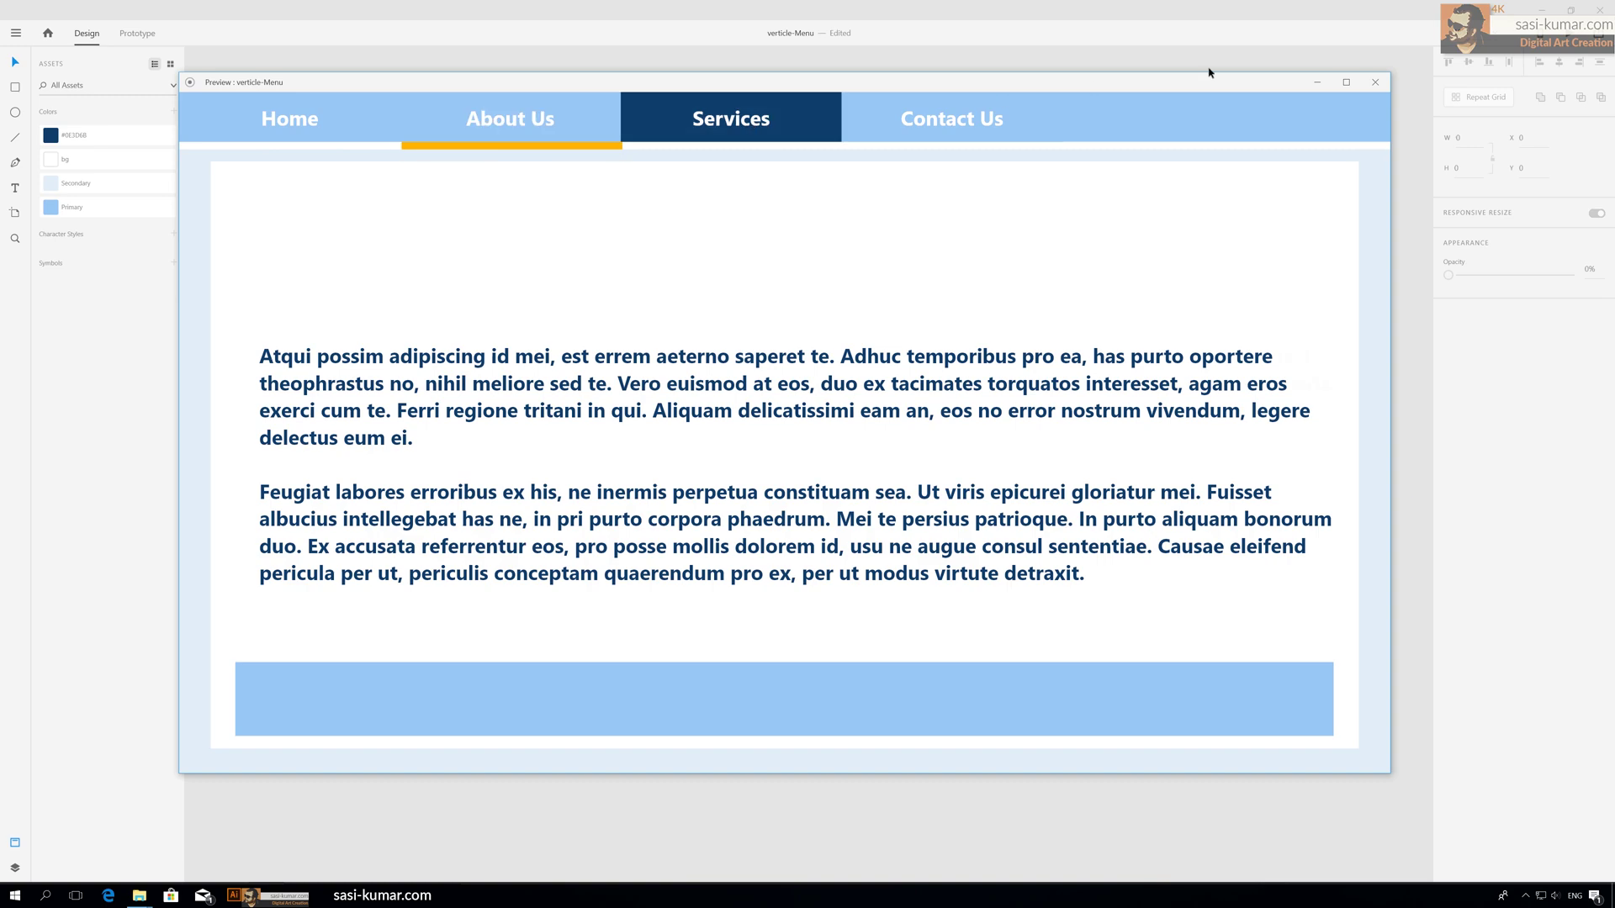
left_click(1375, 83)
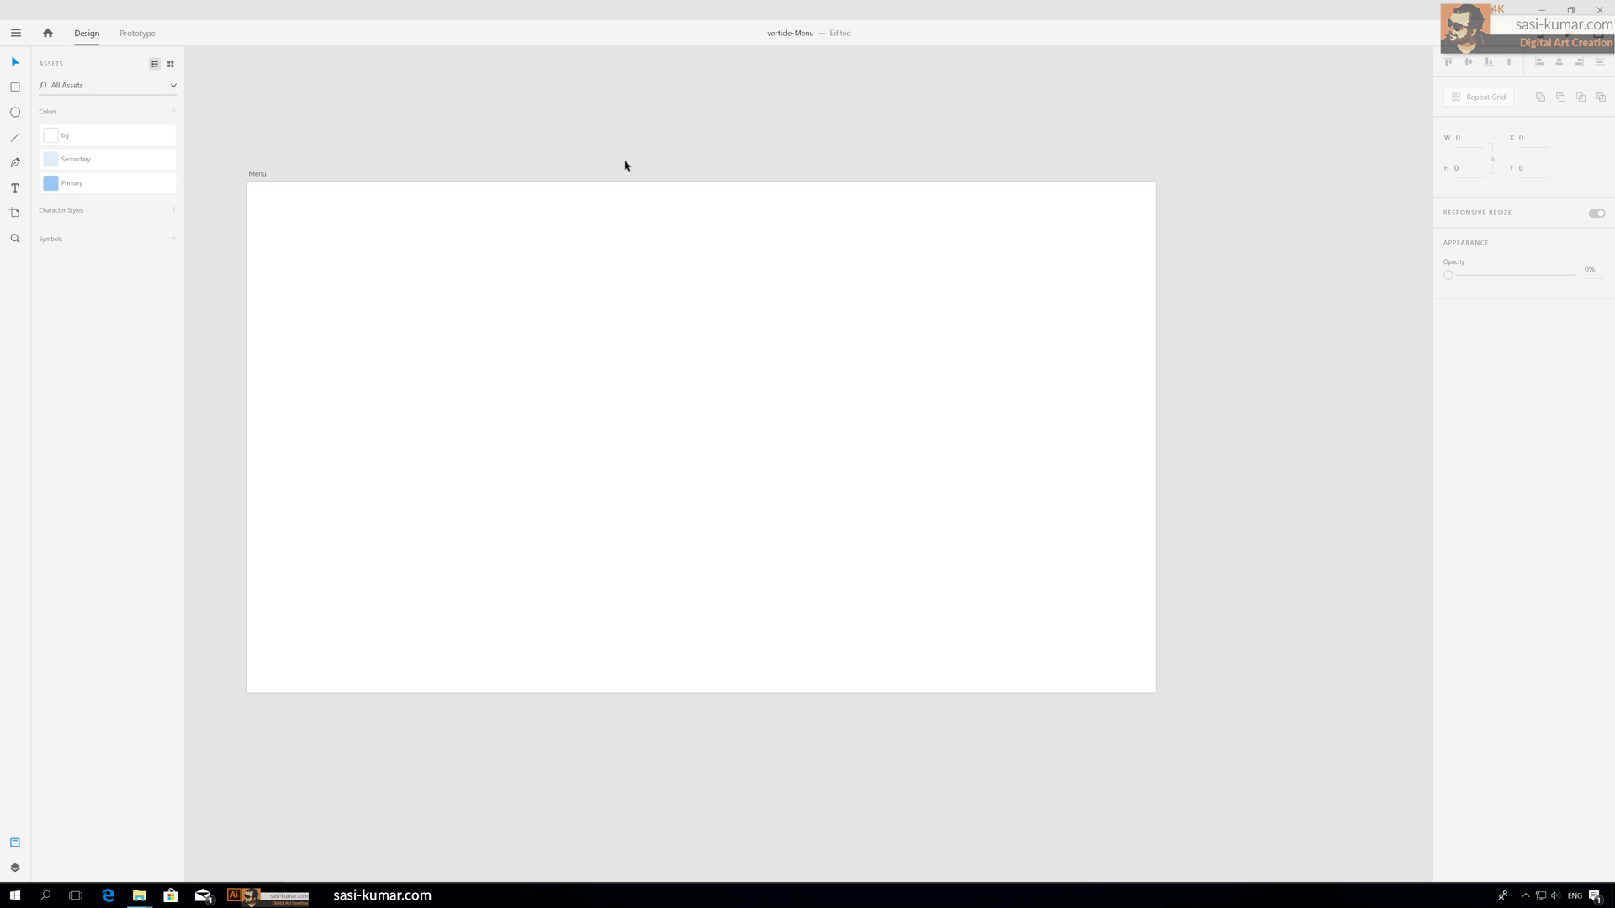
Draw a 1920 × 95 rectangle across the Menu artboard top, filled Primary blue, no border.
left_click_drag(618, 170, 656, 137)
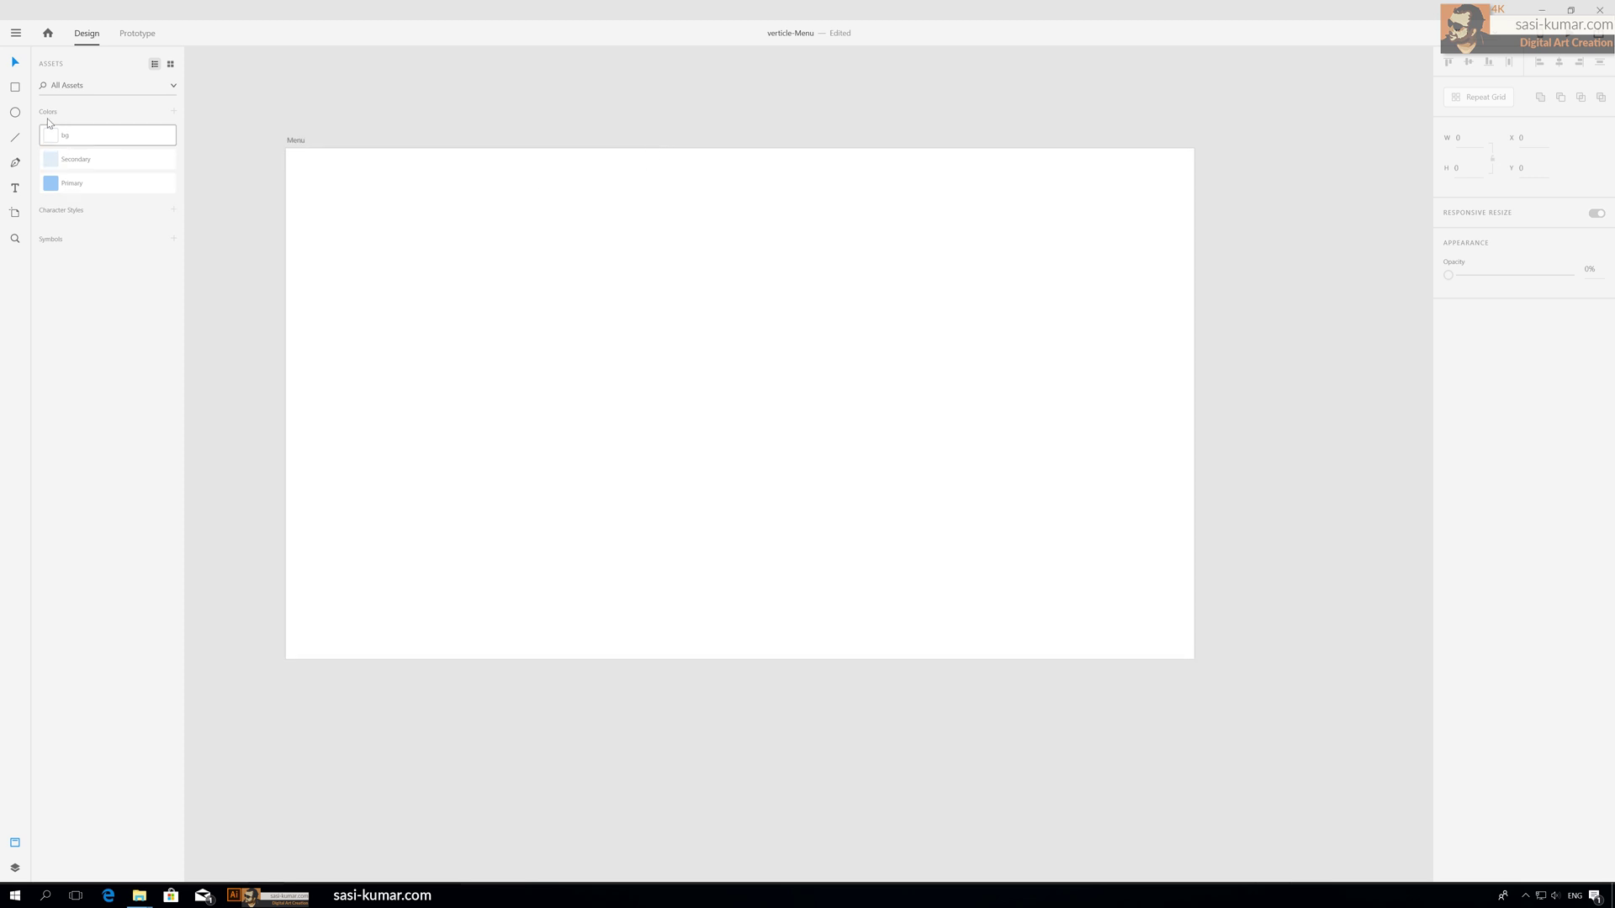
left_click(15, 87)
mouse_move(288, 148)
left_mouse_down()
mouse_move(613, 238)
mouse_move(1073, 226)
mouse_move(1193, 204)
left_mouse_up()
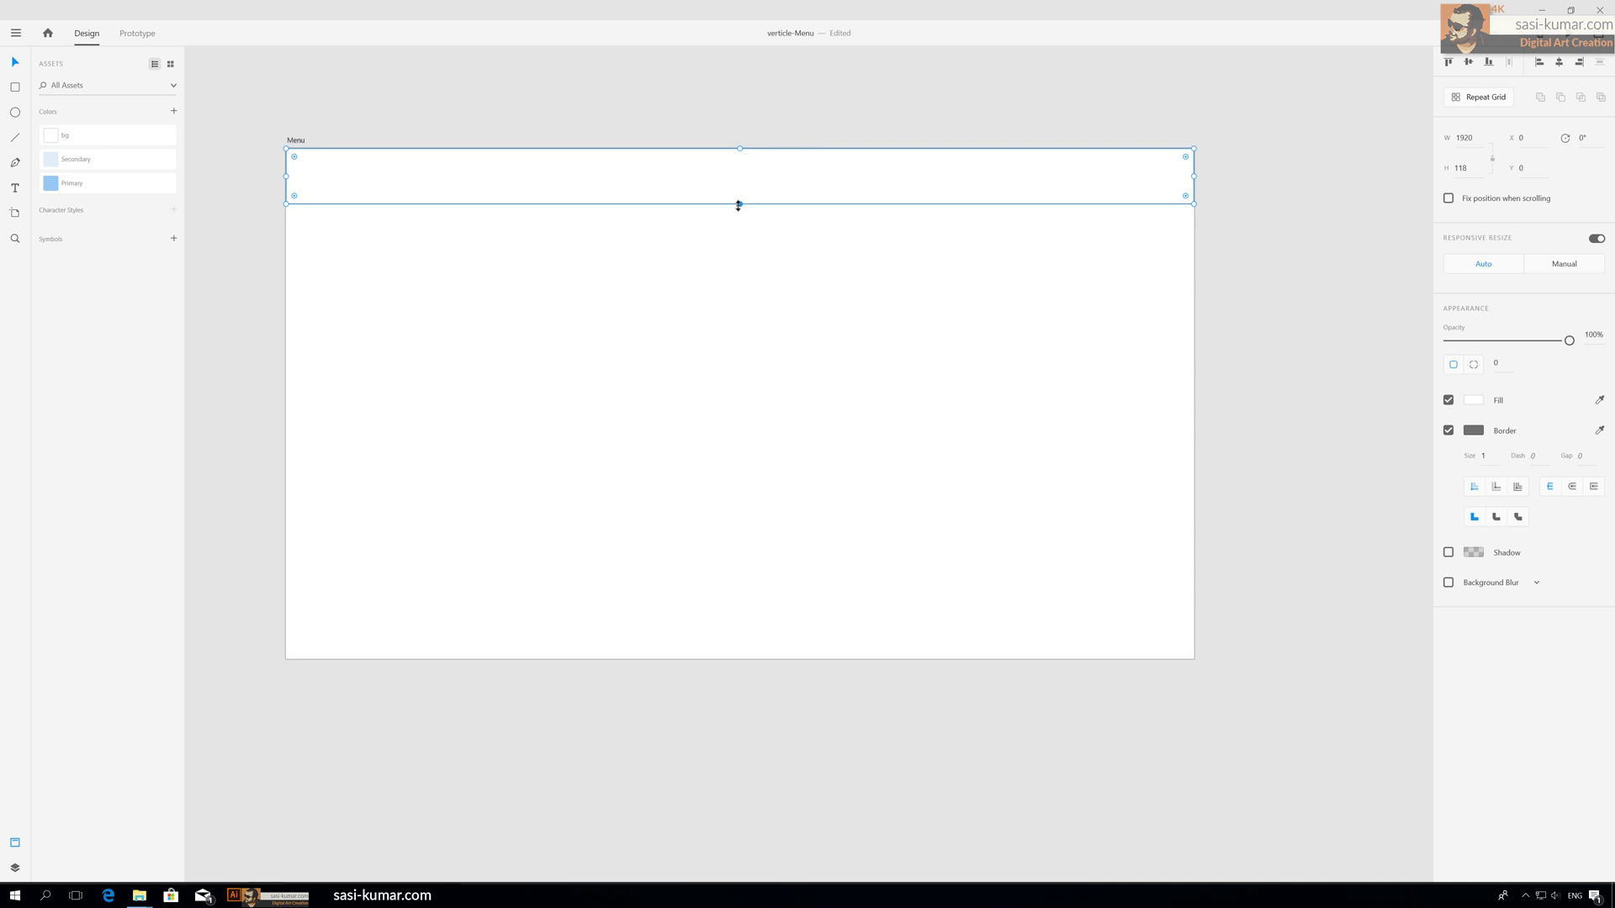
left_click_drag(738, 205, 740, 192)
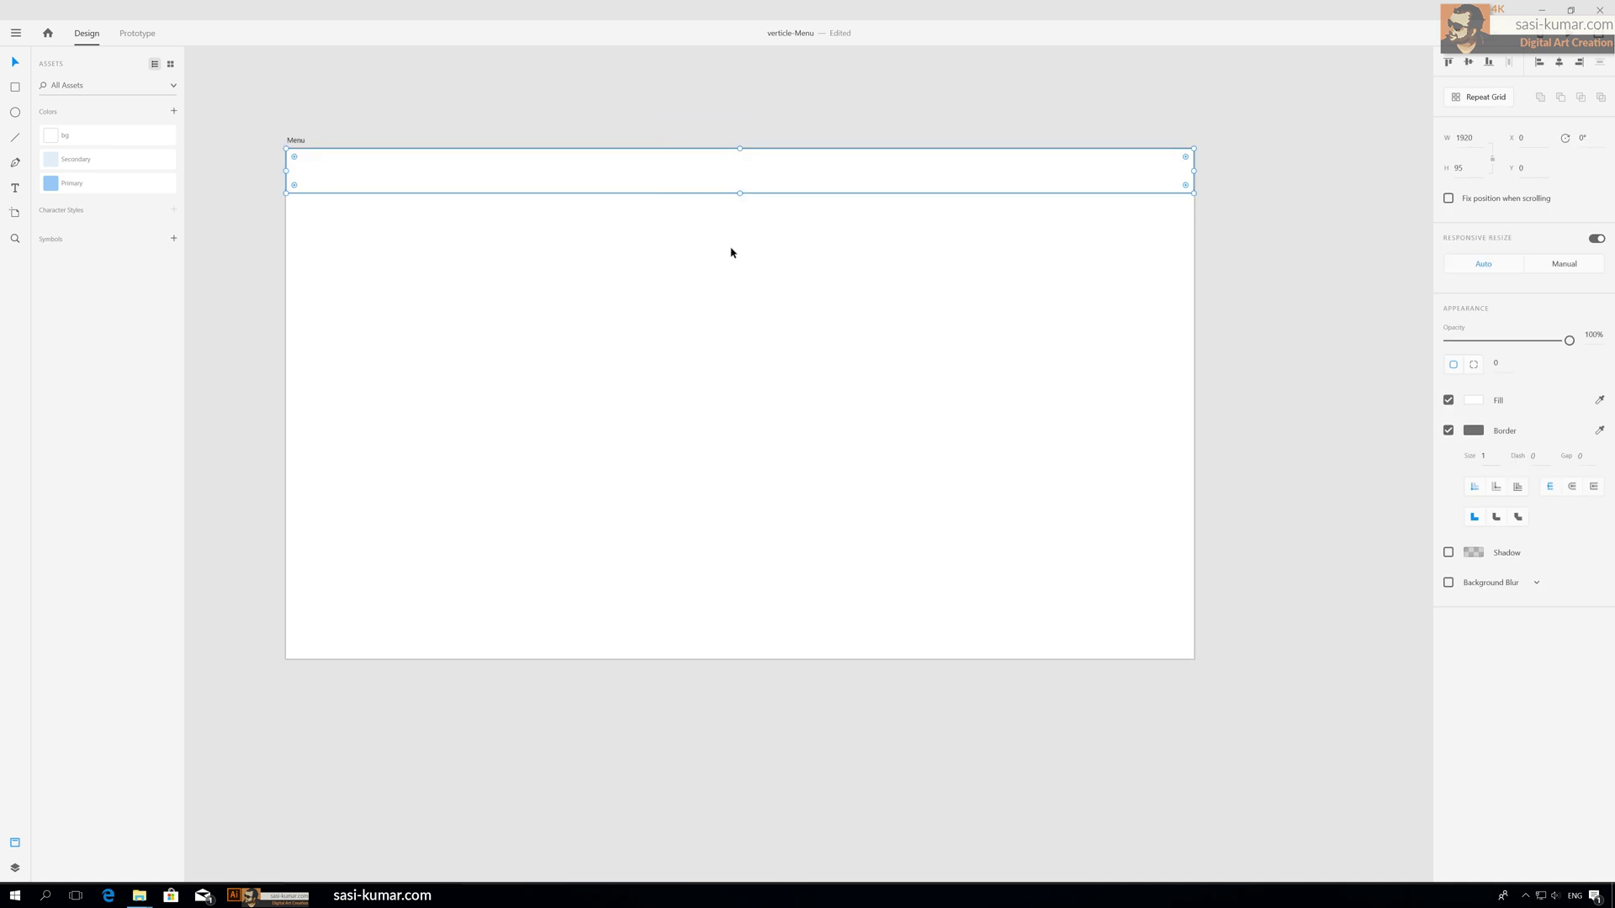
left_click(104, 188)
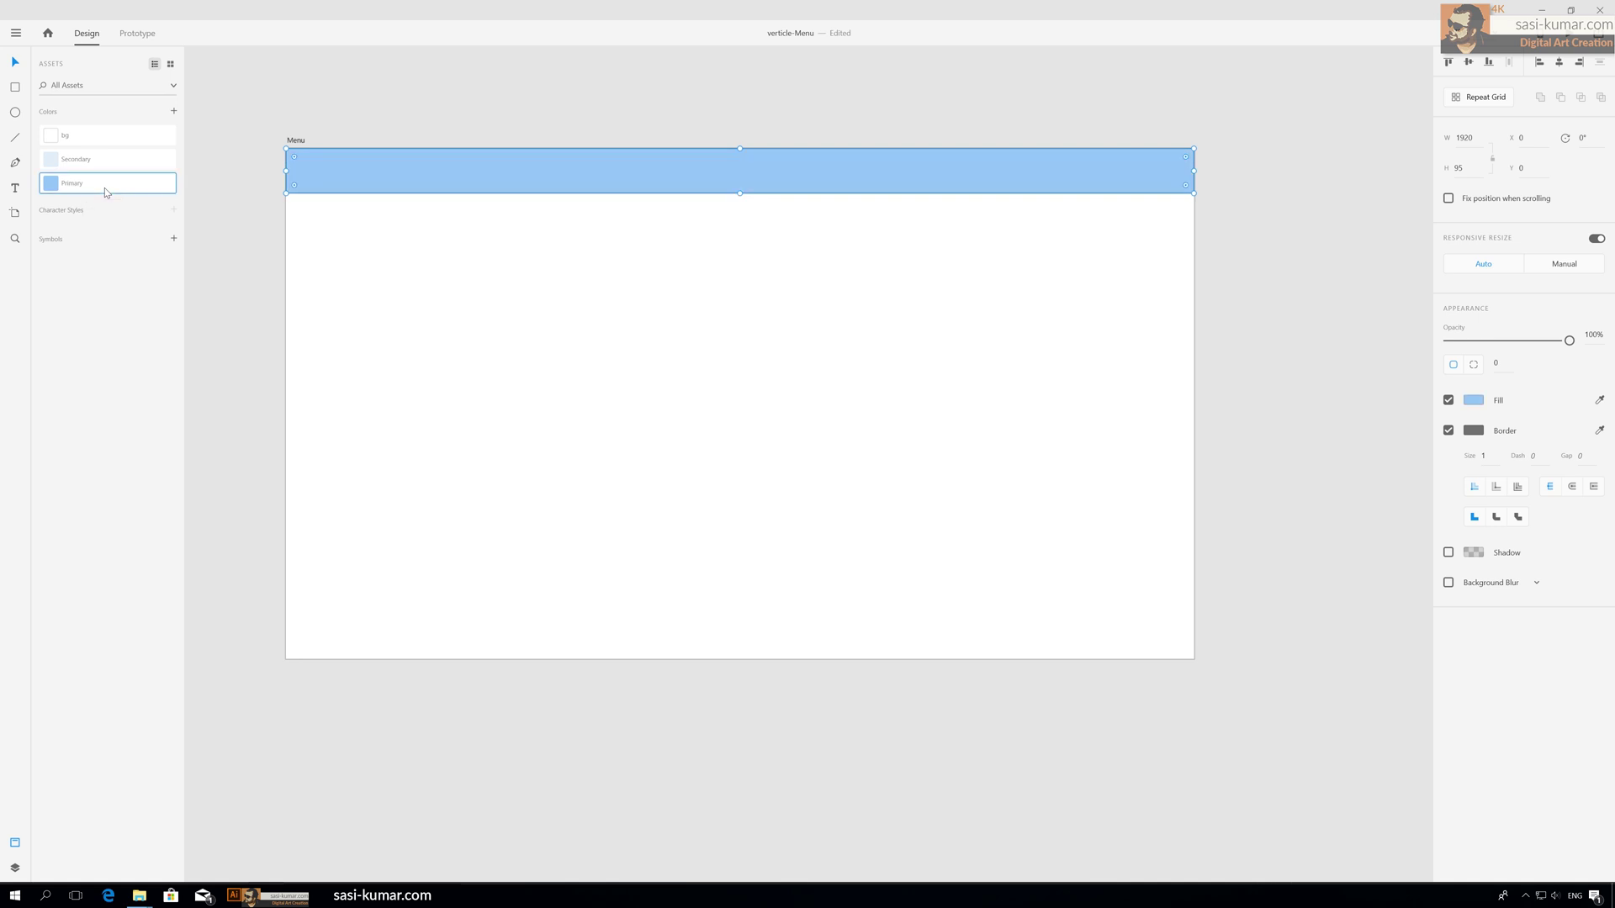
left_click(1448, 431)
left_click(745, 132)
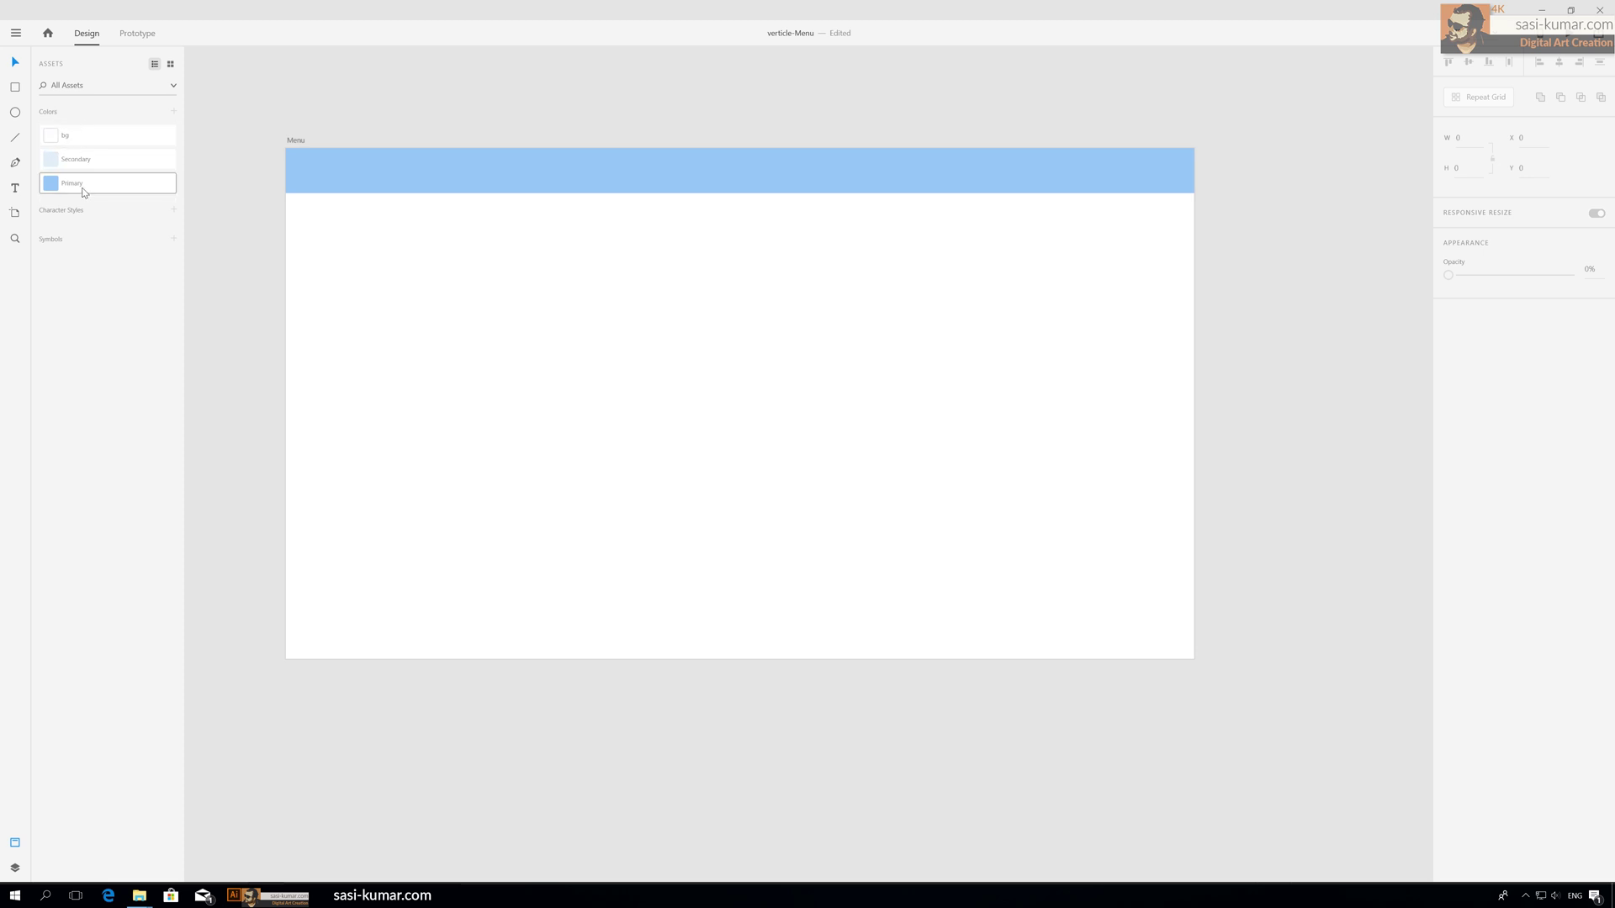
left_click(570, 190)
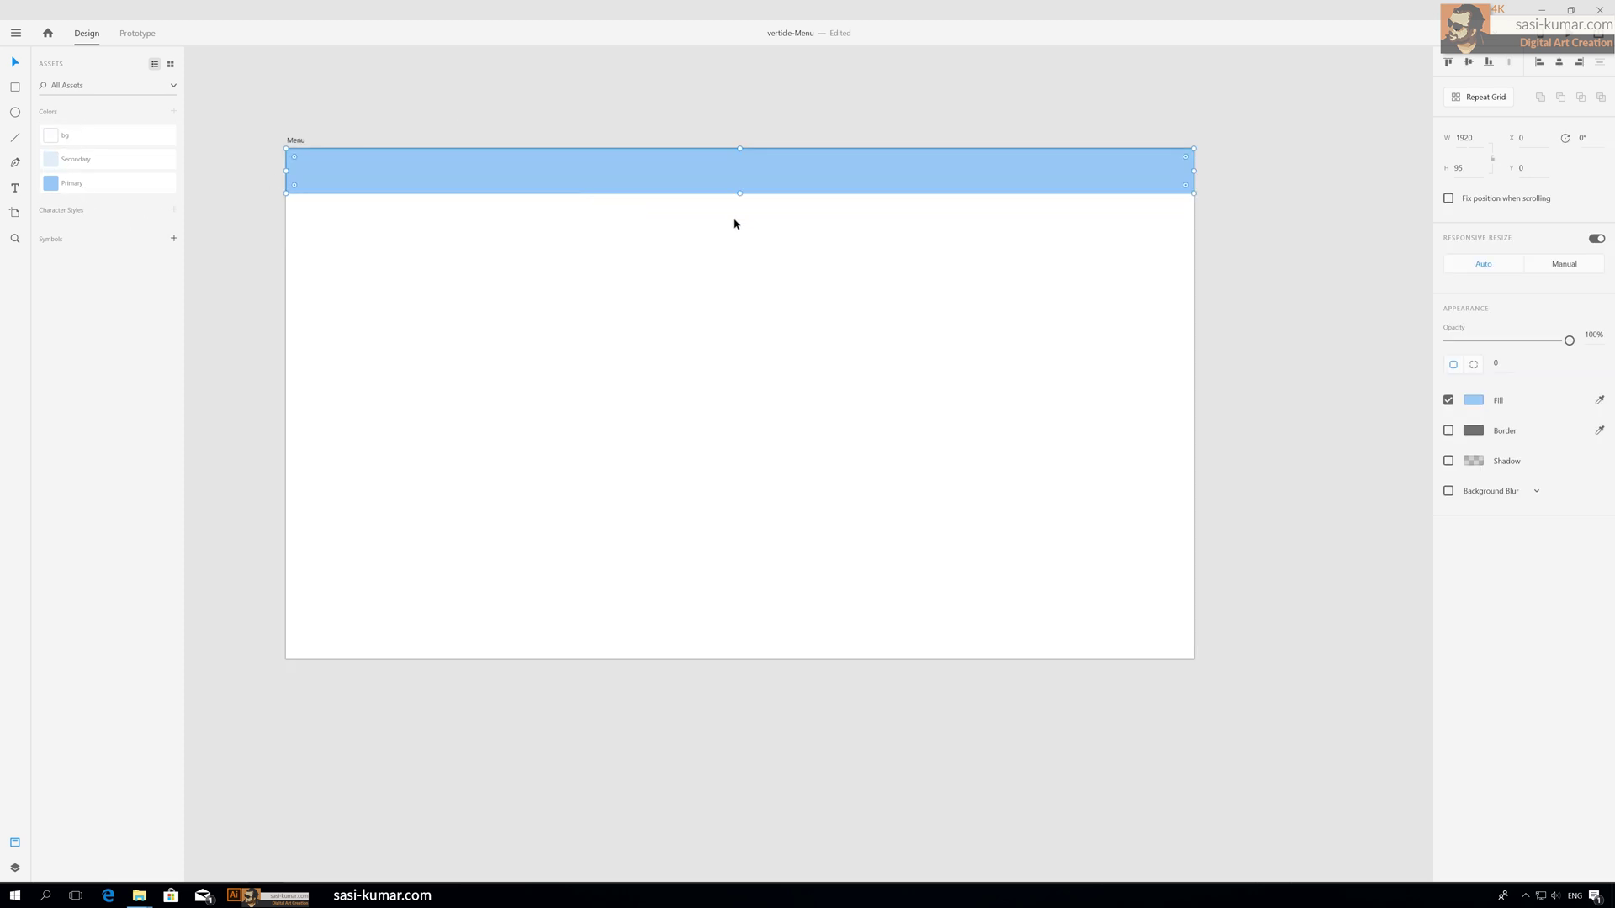
Shorten the blue header bar to a height of 79.
left_click_drag(740, 195, 740, 186)
left_click(653, 122)
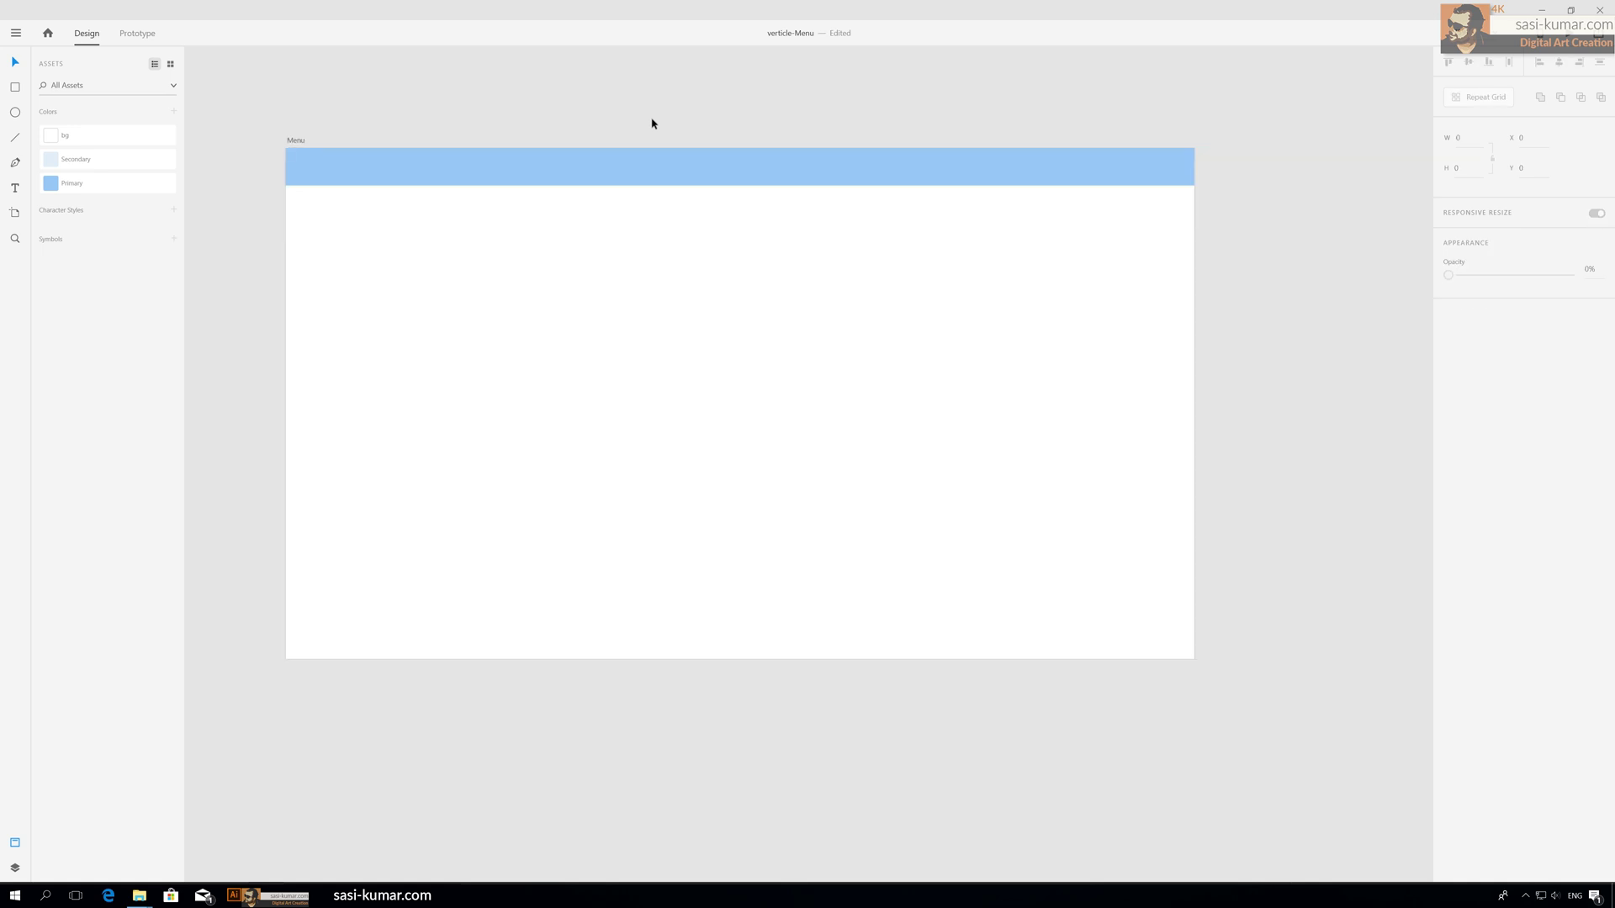
left_click(633, 166)
left_click(717, 96)
left_click(516, 179)
left_click(461, 114)
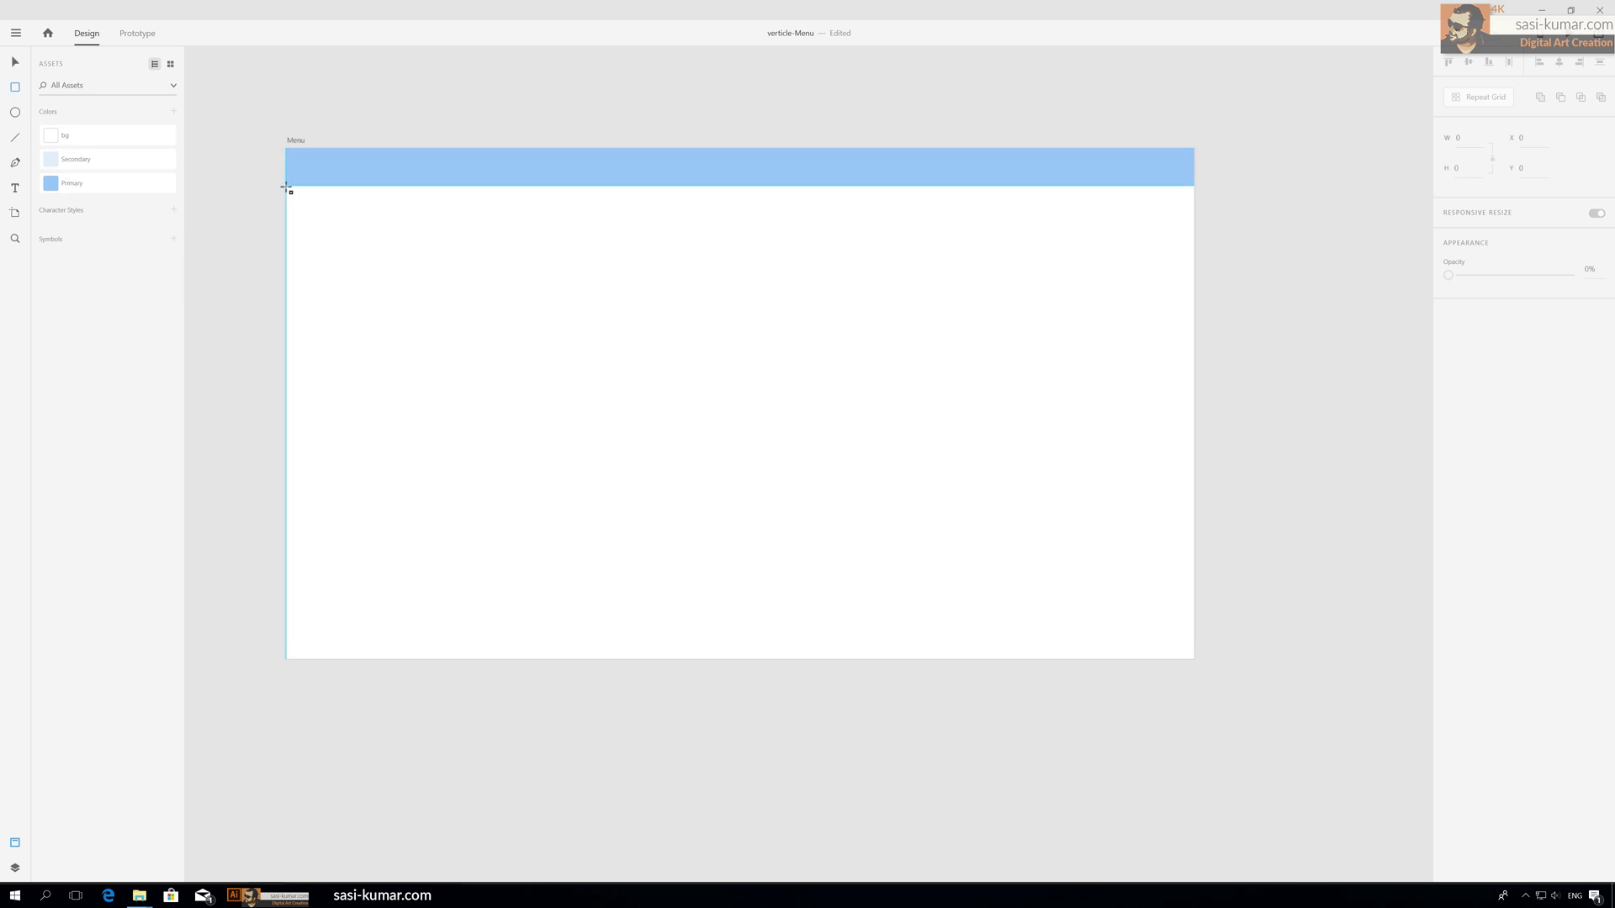
Fill the area below the header with a Secondary light-blue rectangle.
left_click_drag(288, 186, 1193, 658)
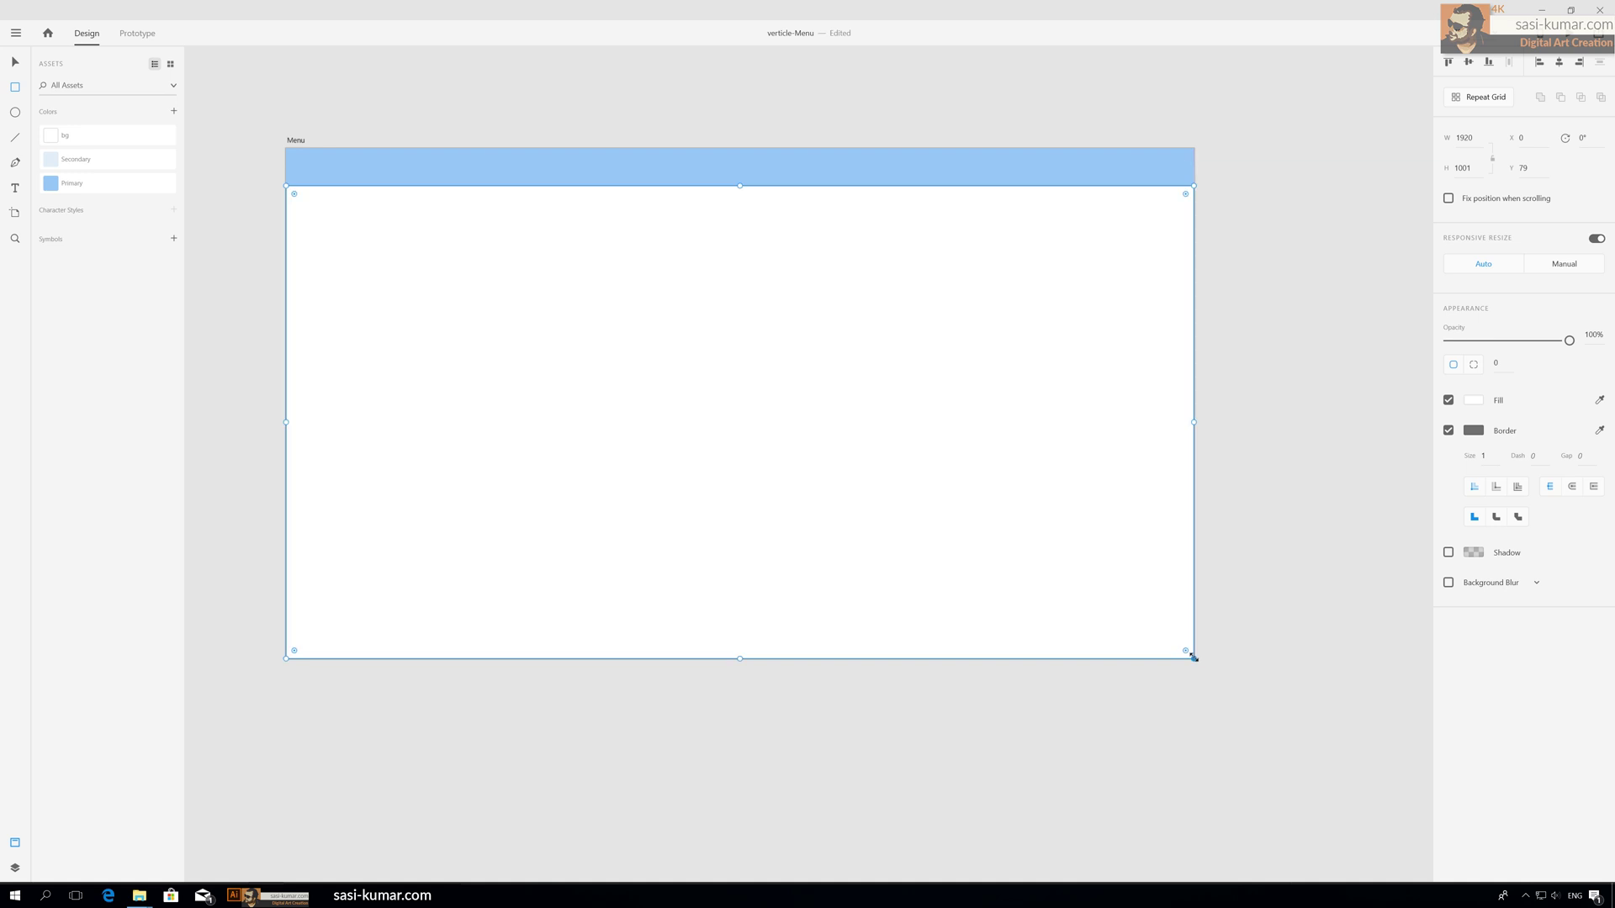
left_click(51, 165)
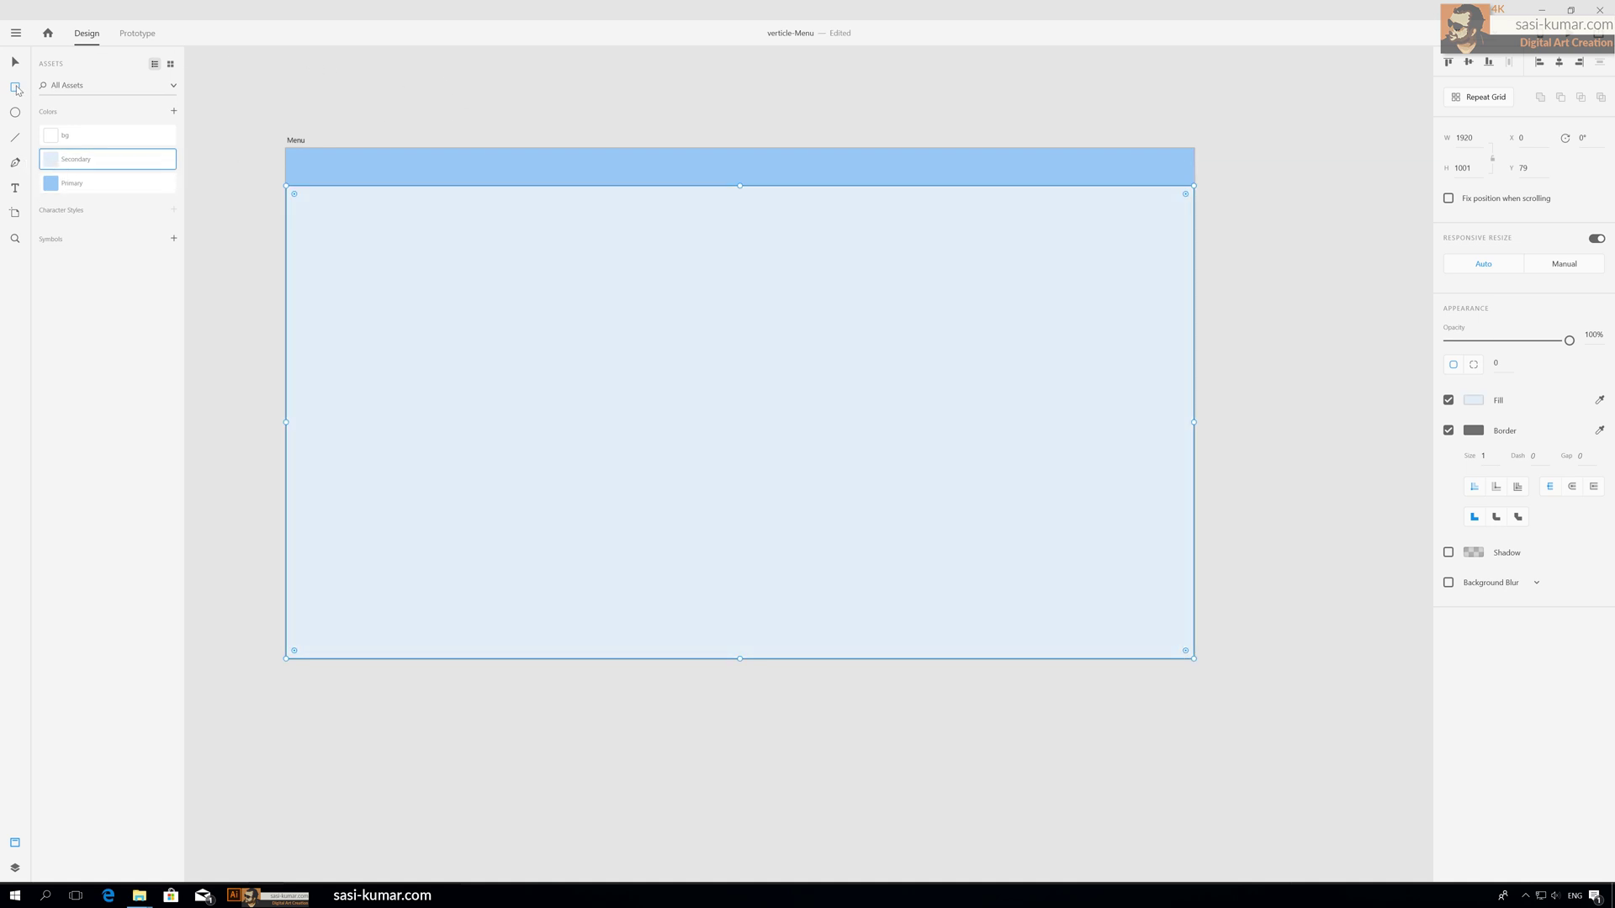
left_click(15, 64)
left_click(496, 114)
left_click_drag(496, 113, 492, 137)
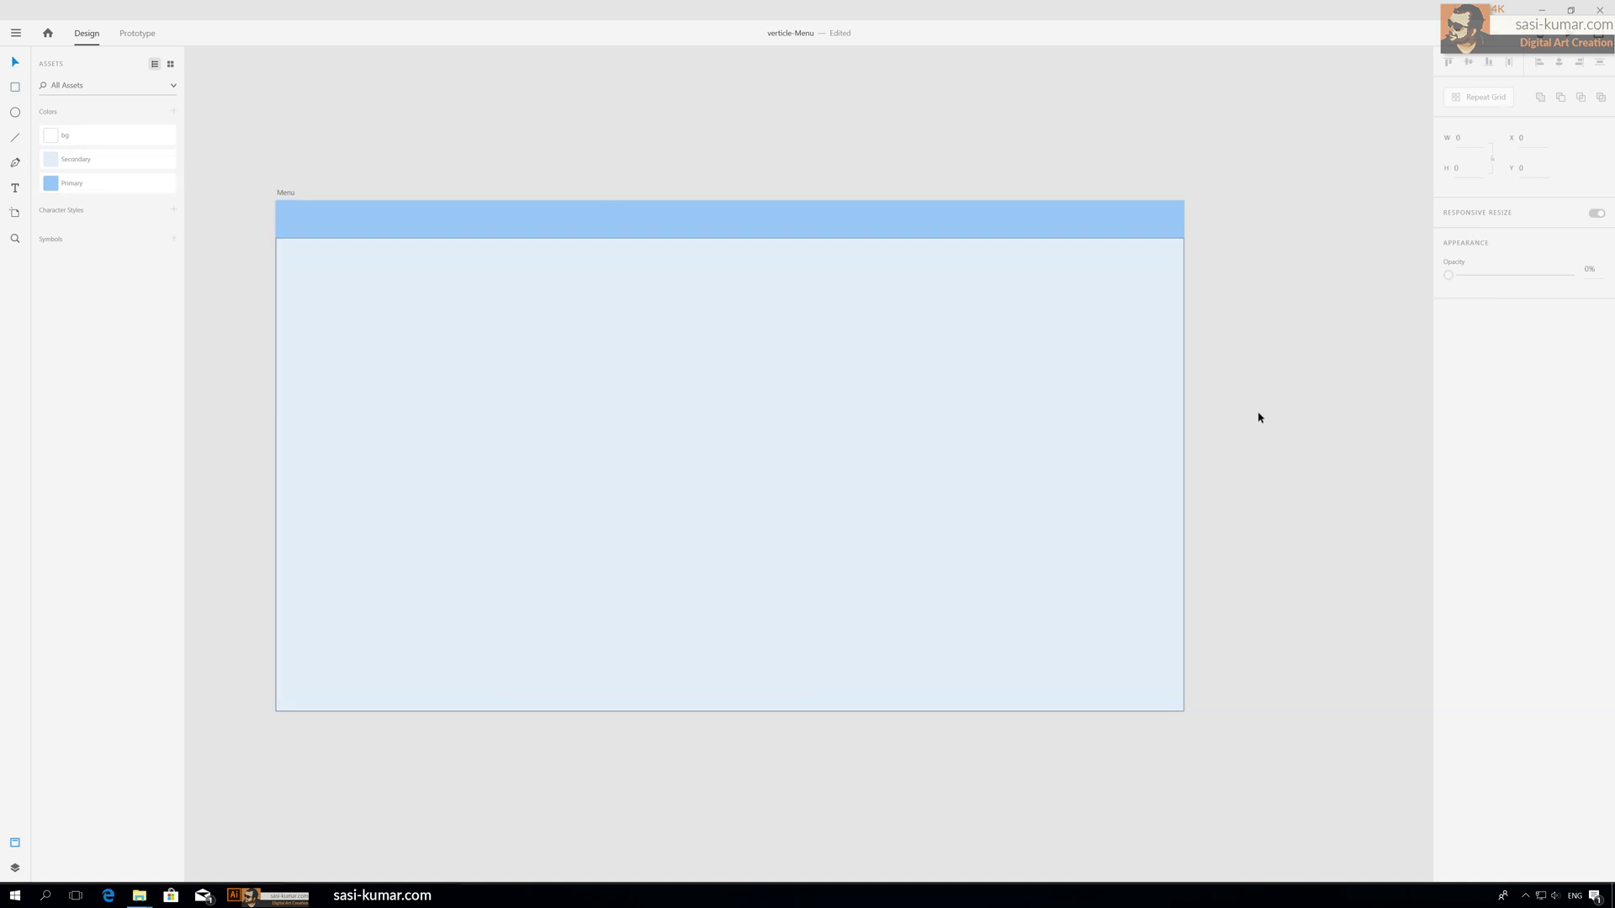
left_click(1177, 391)
left_click(501, 148)
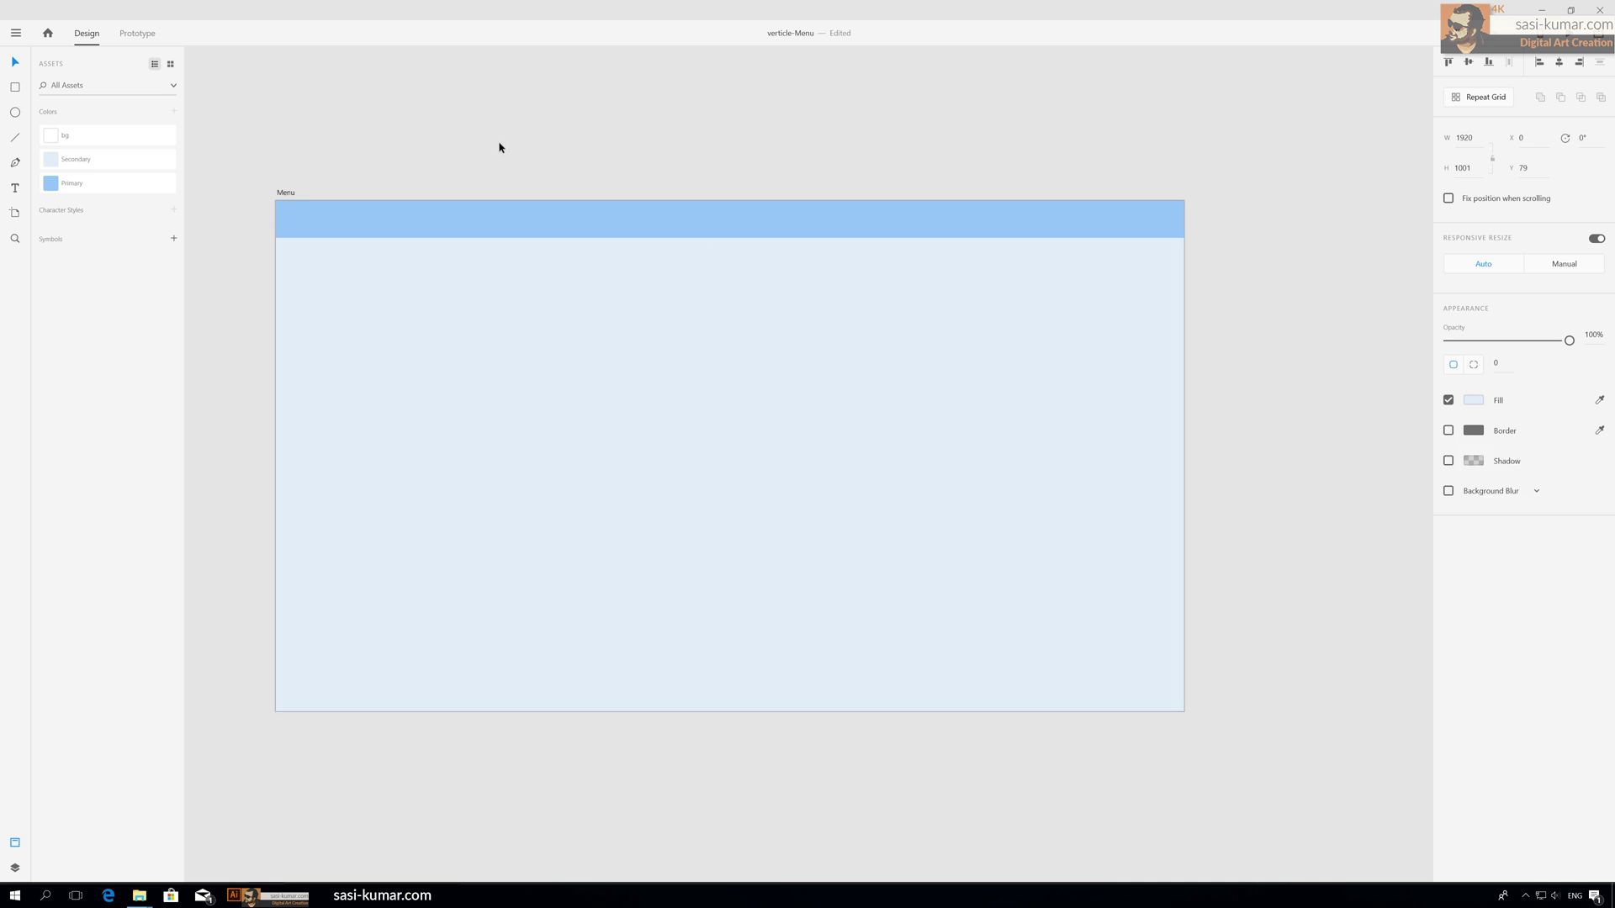
Add a white 1820 × 950 content panel with bg colour, centred horizontally at X 50.
left_click(16, 89)
mouse_move(305, 243)
left_mouse_down()
mouse_move(320, 270)
mouse_move(1045, 652)
mouse_move(1166, 692)
left_mouse_up()
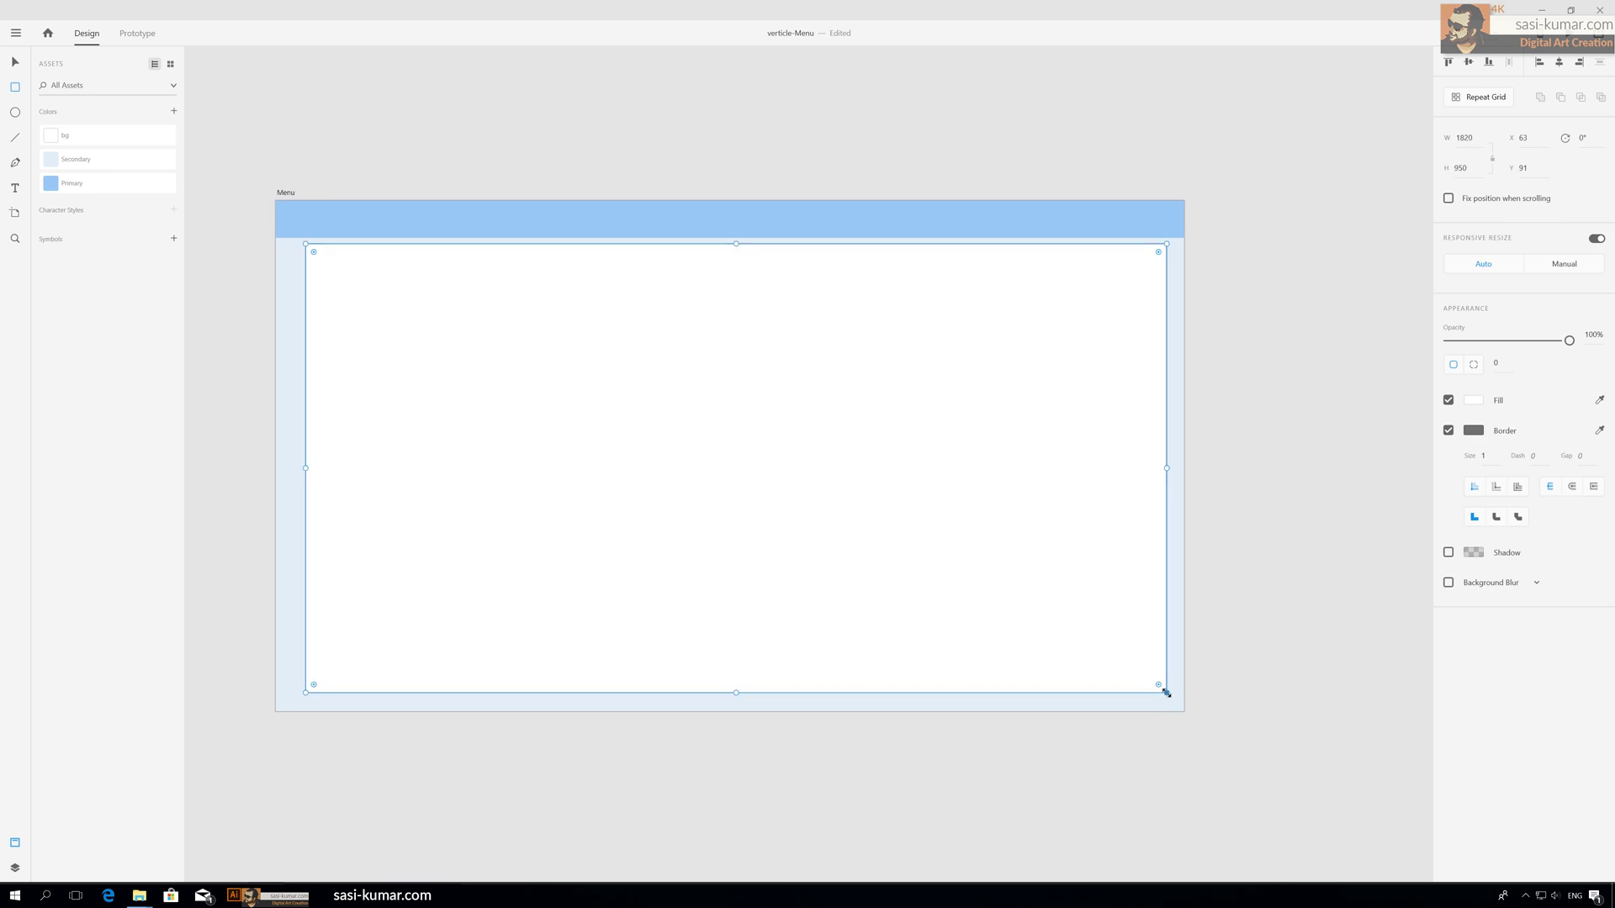
left_click(63, 134)
left_click(447, 122)
left_click(519, 401)
left_click(1558, 63)
left_click(622, 135)
scroll(589, 145, "up", 1)
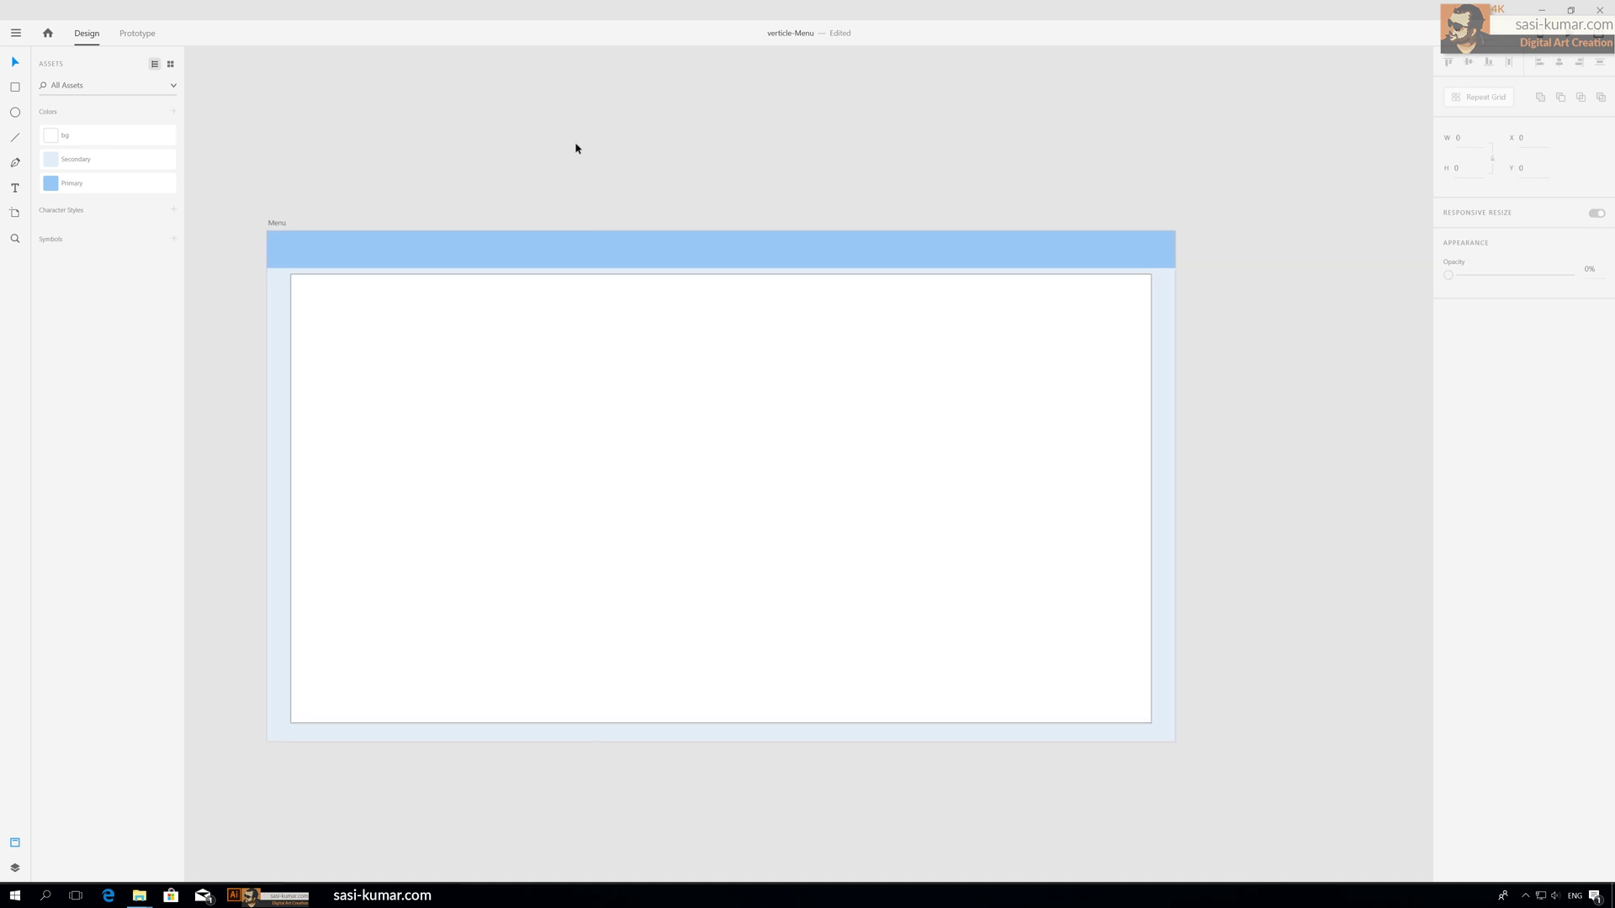
left_click(294, 345)
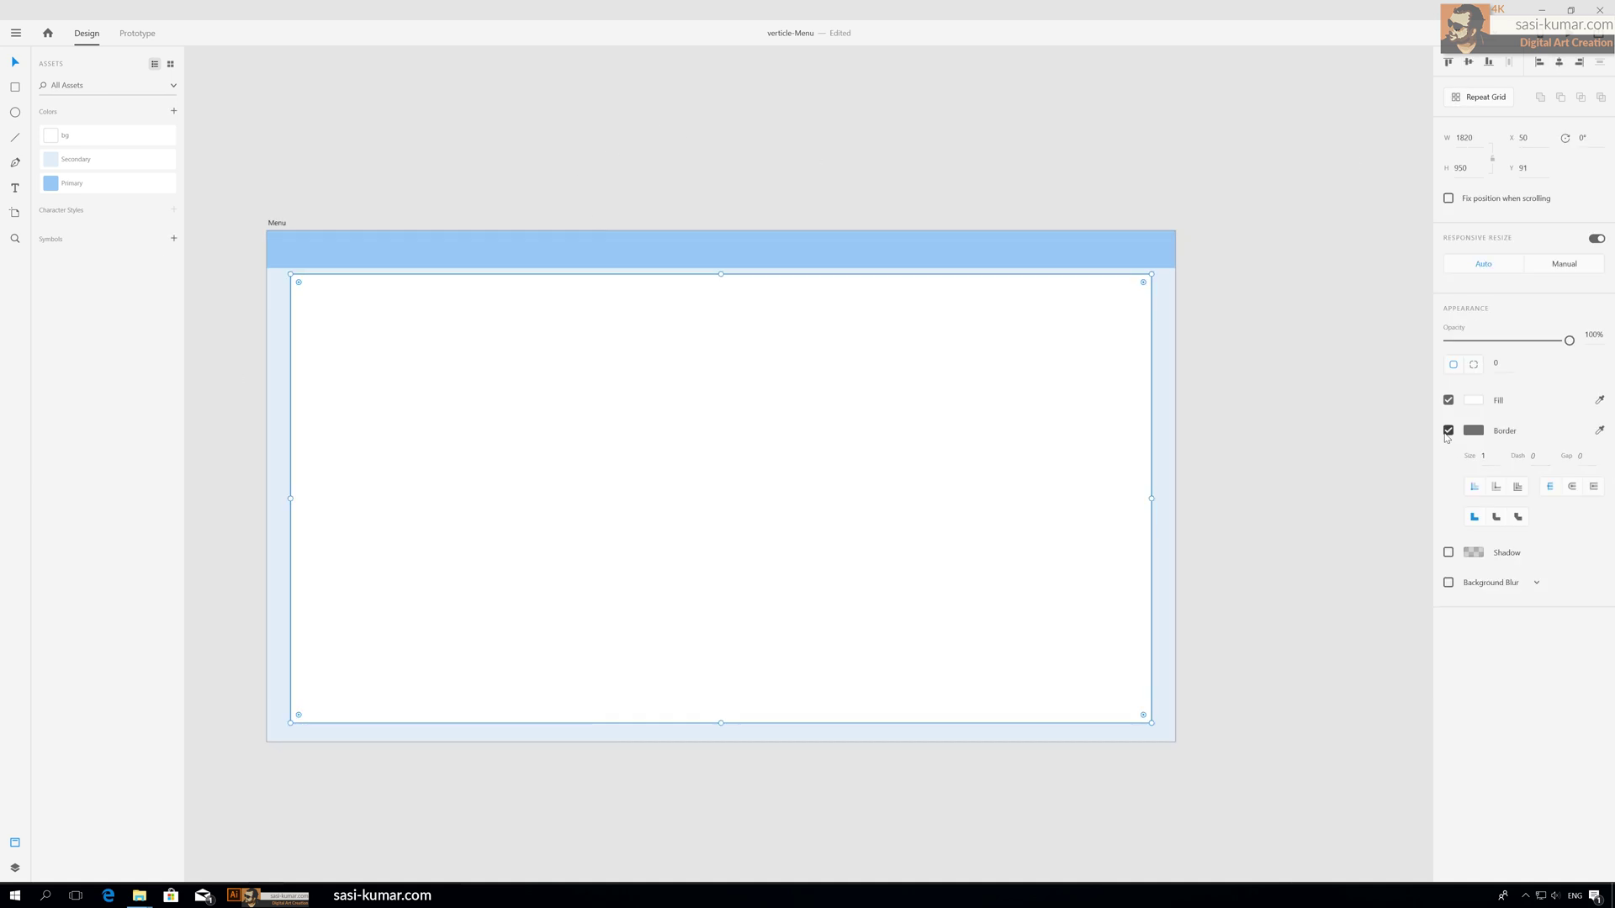
left_click(821, 144)
left_click_drag(767, 139, 735, 147)
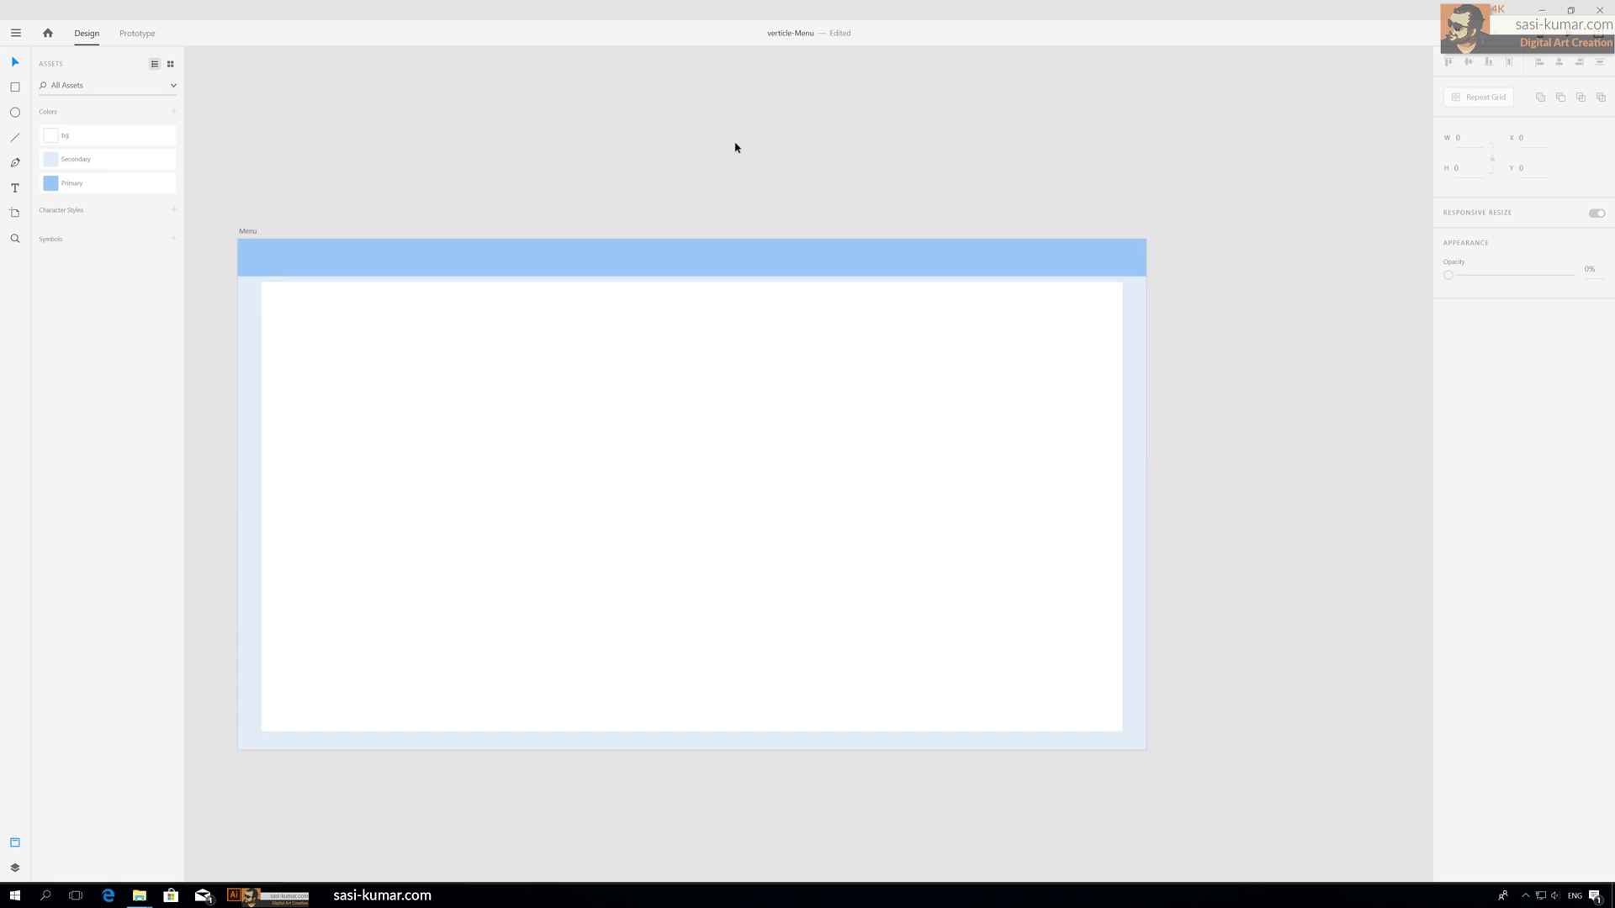
Draw a 350 × 79 box at the artboard's top-left over the menu bar.
scroll(735, 147, "up", 3)
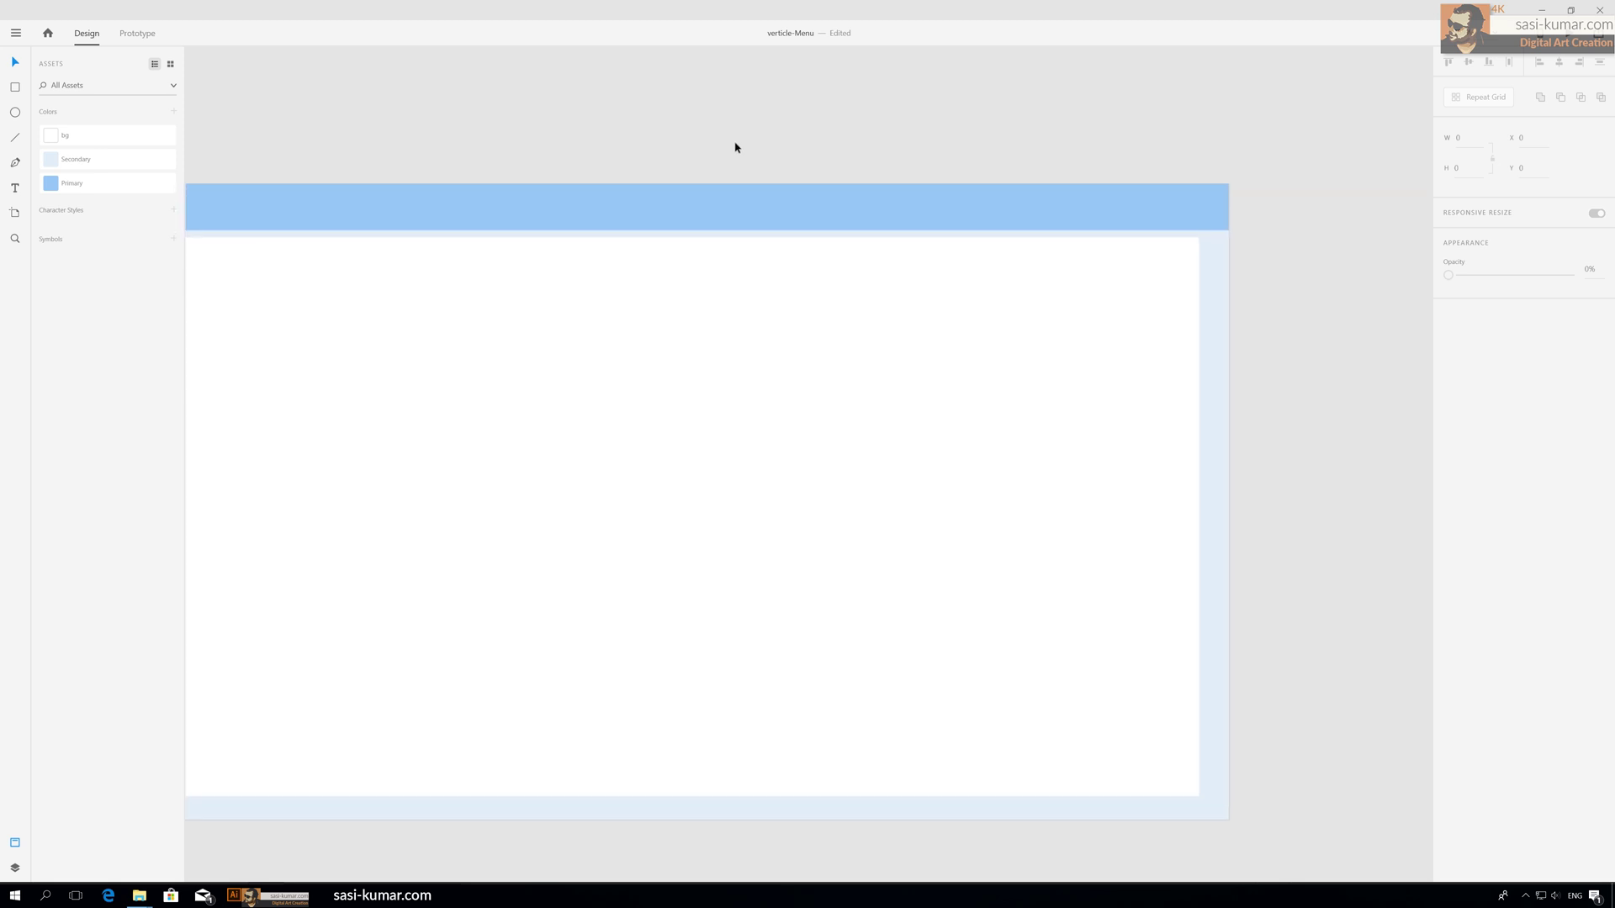
left_click(657, 303)
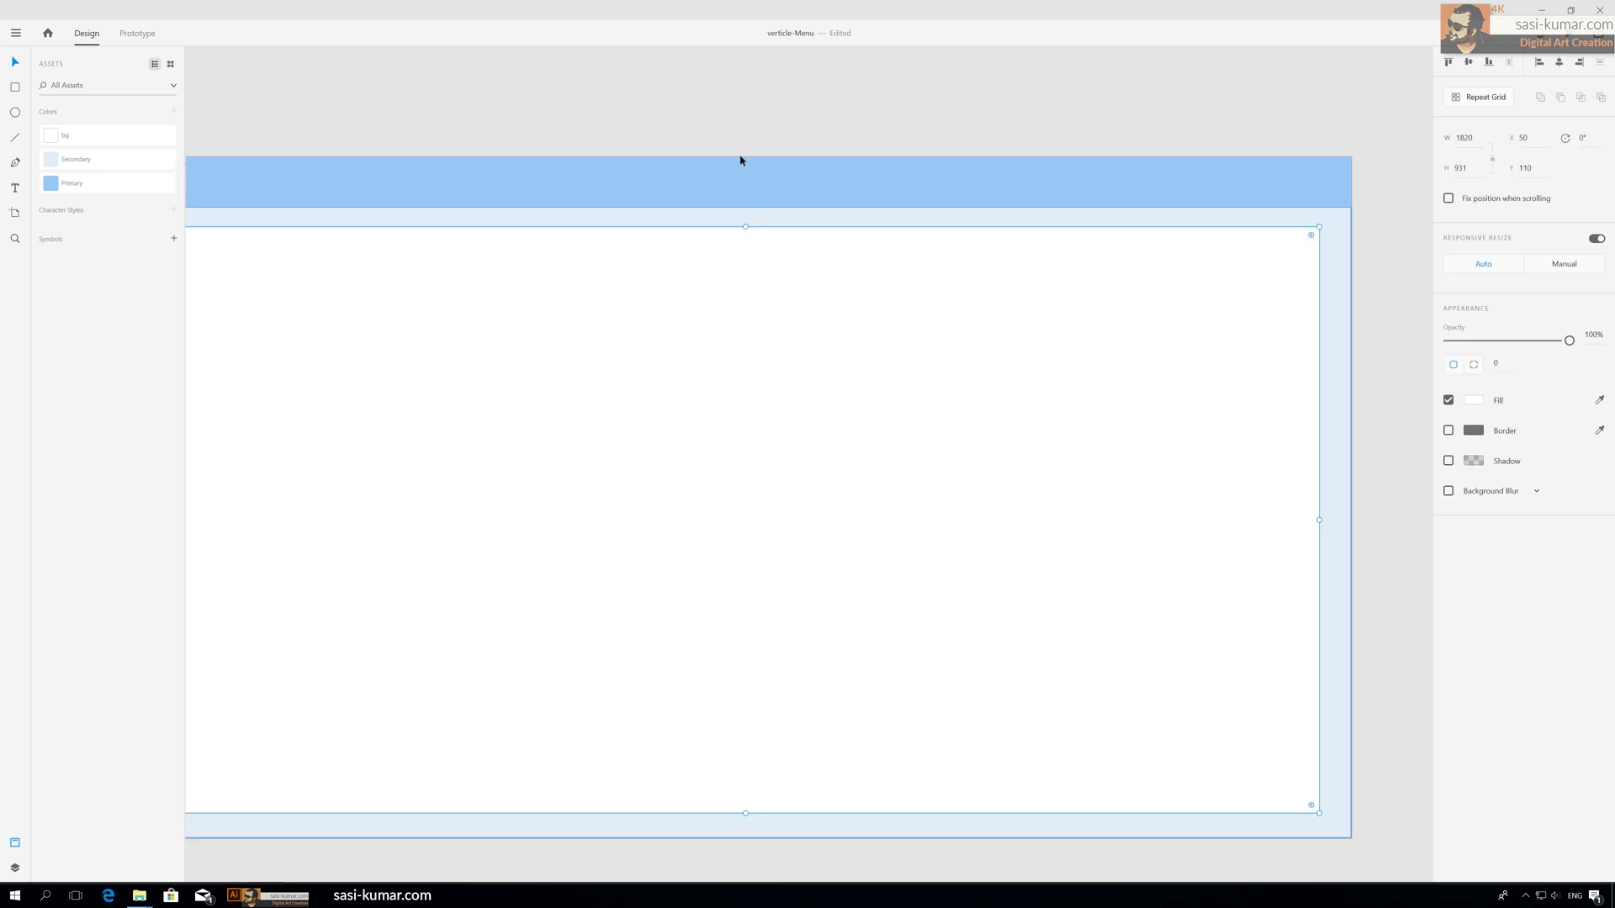
left_click(695, 140)
scroll(695, 141, "up", 2)
scroll(703, 132, "left", 3)
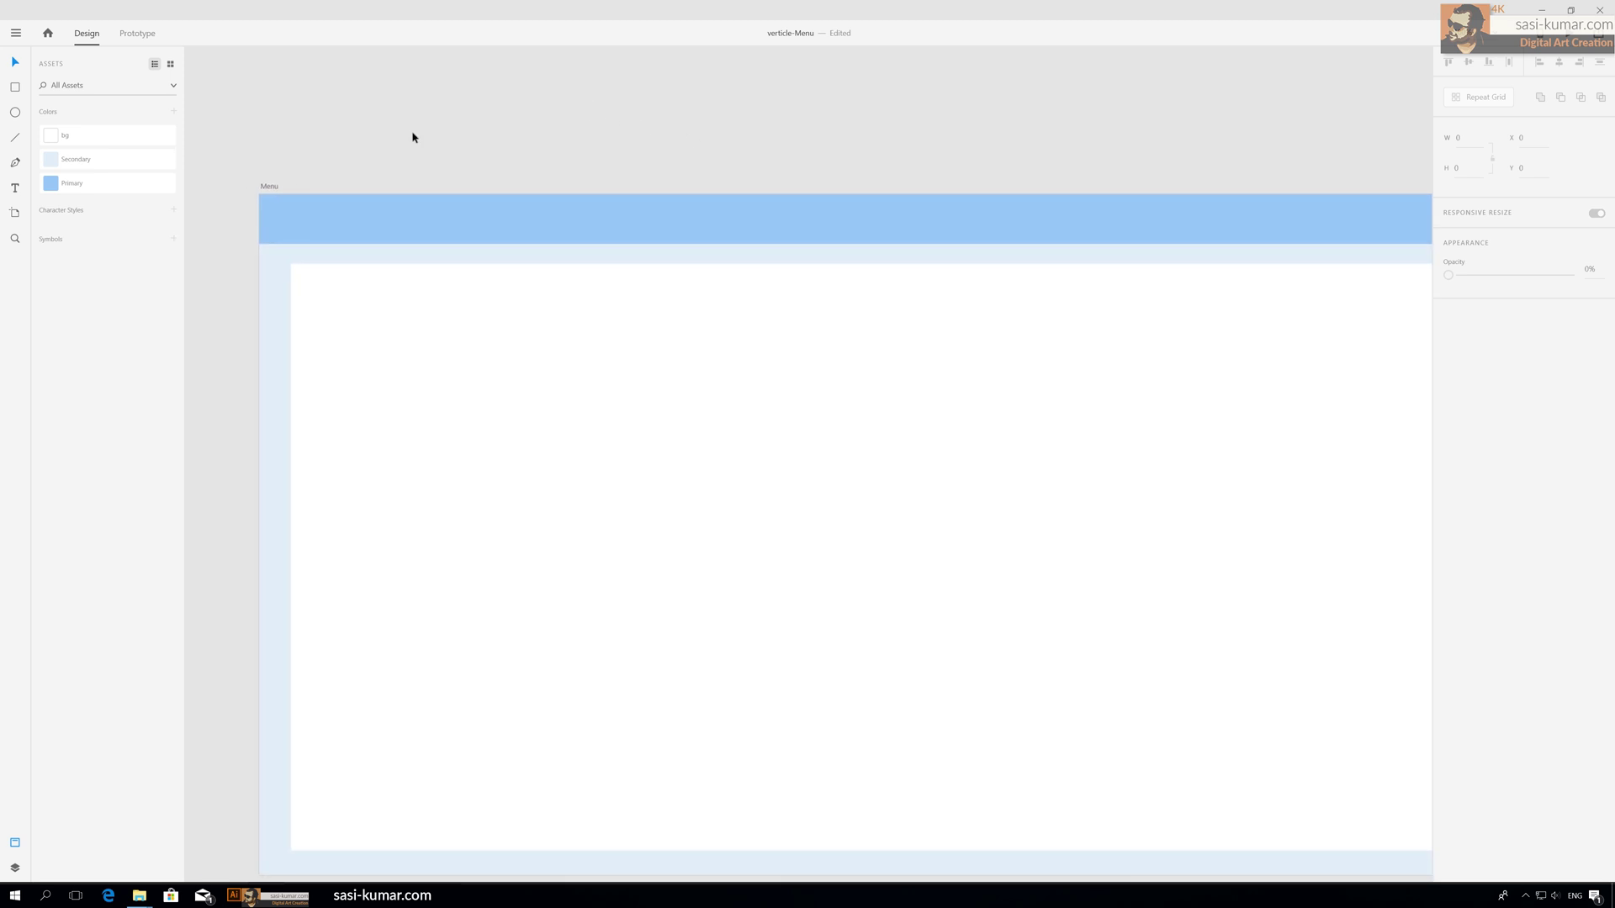
left_click(16, 88)
left_click_drag(260, 194, 481, 244)
left_click(16, 64)
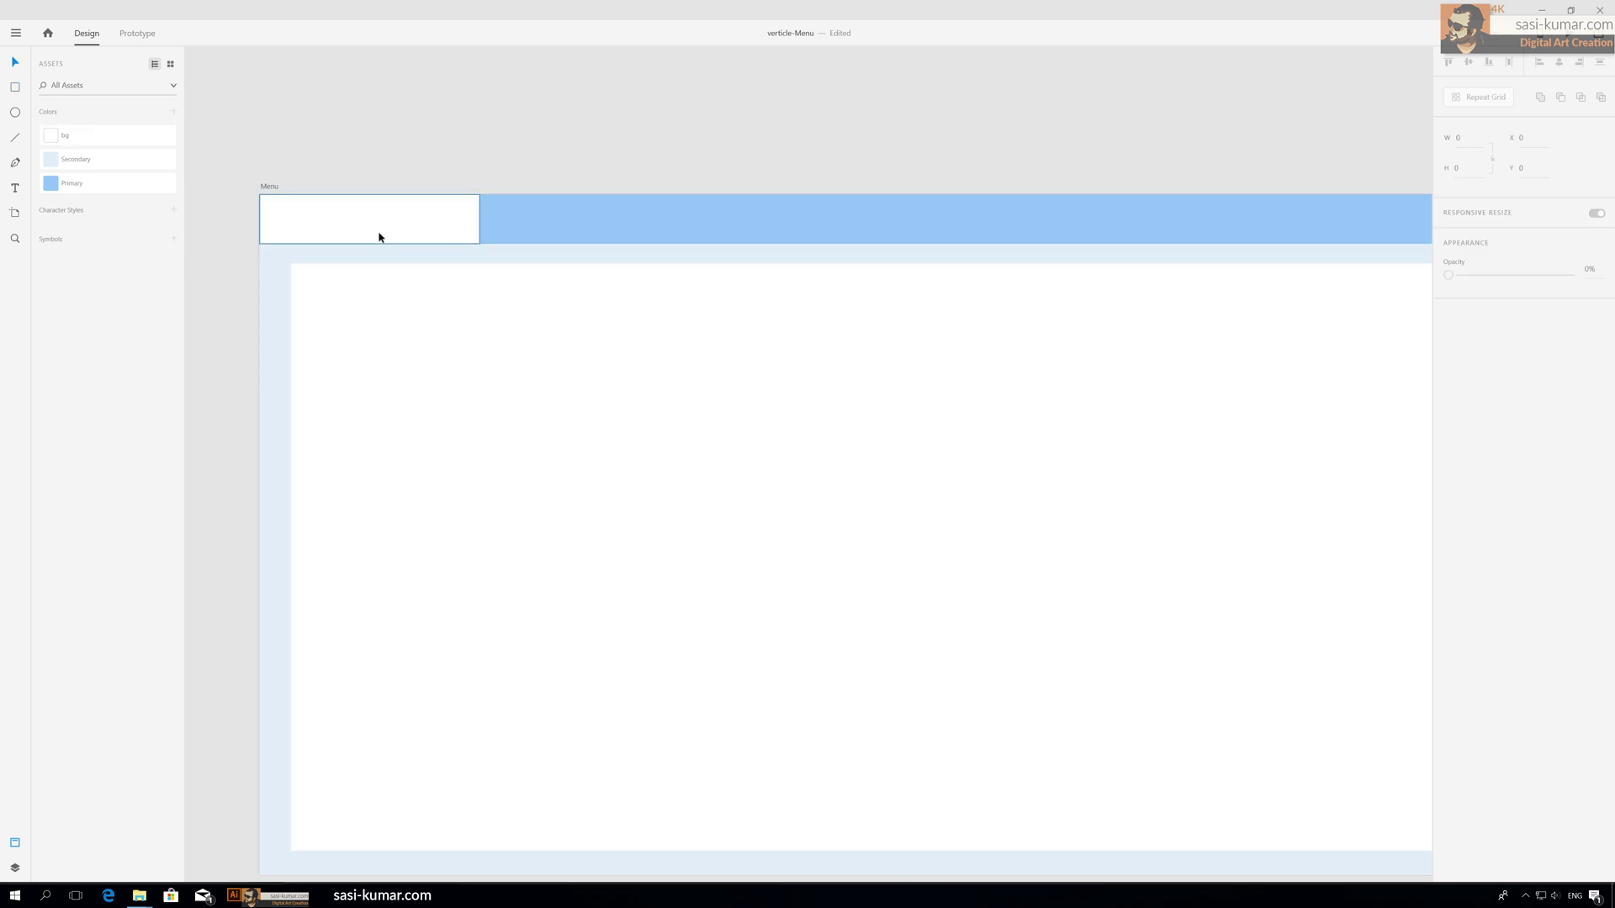
left_click(404, 94)
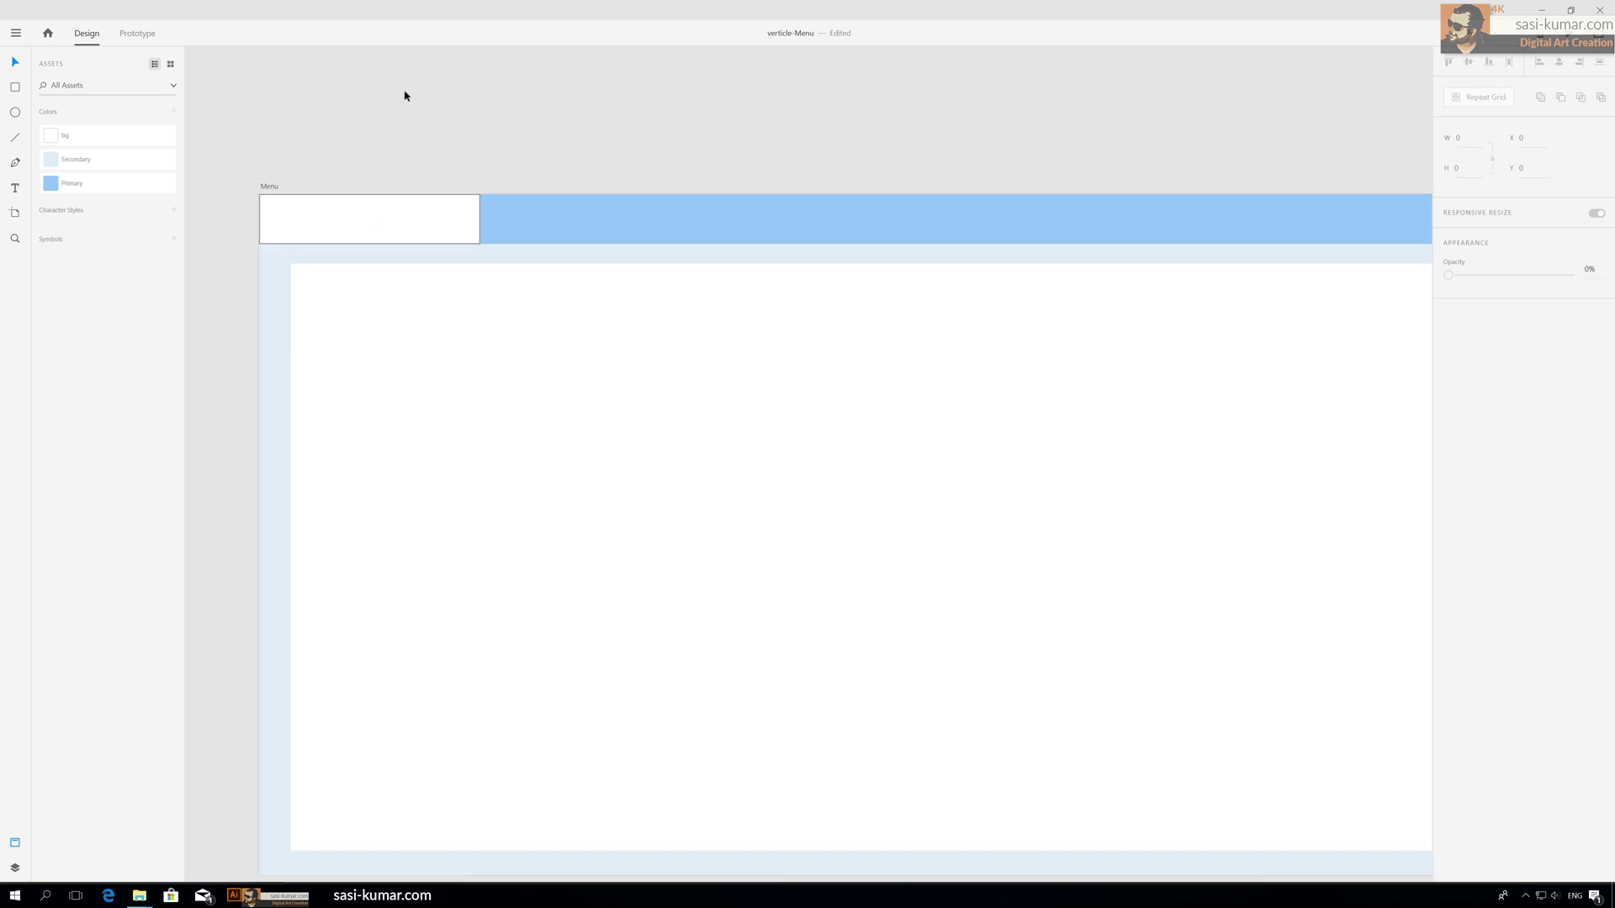
Add a bold 18-pt 'Home' text label on the pasteboard above the artboard.
left_click(422, 219)
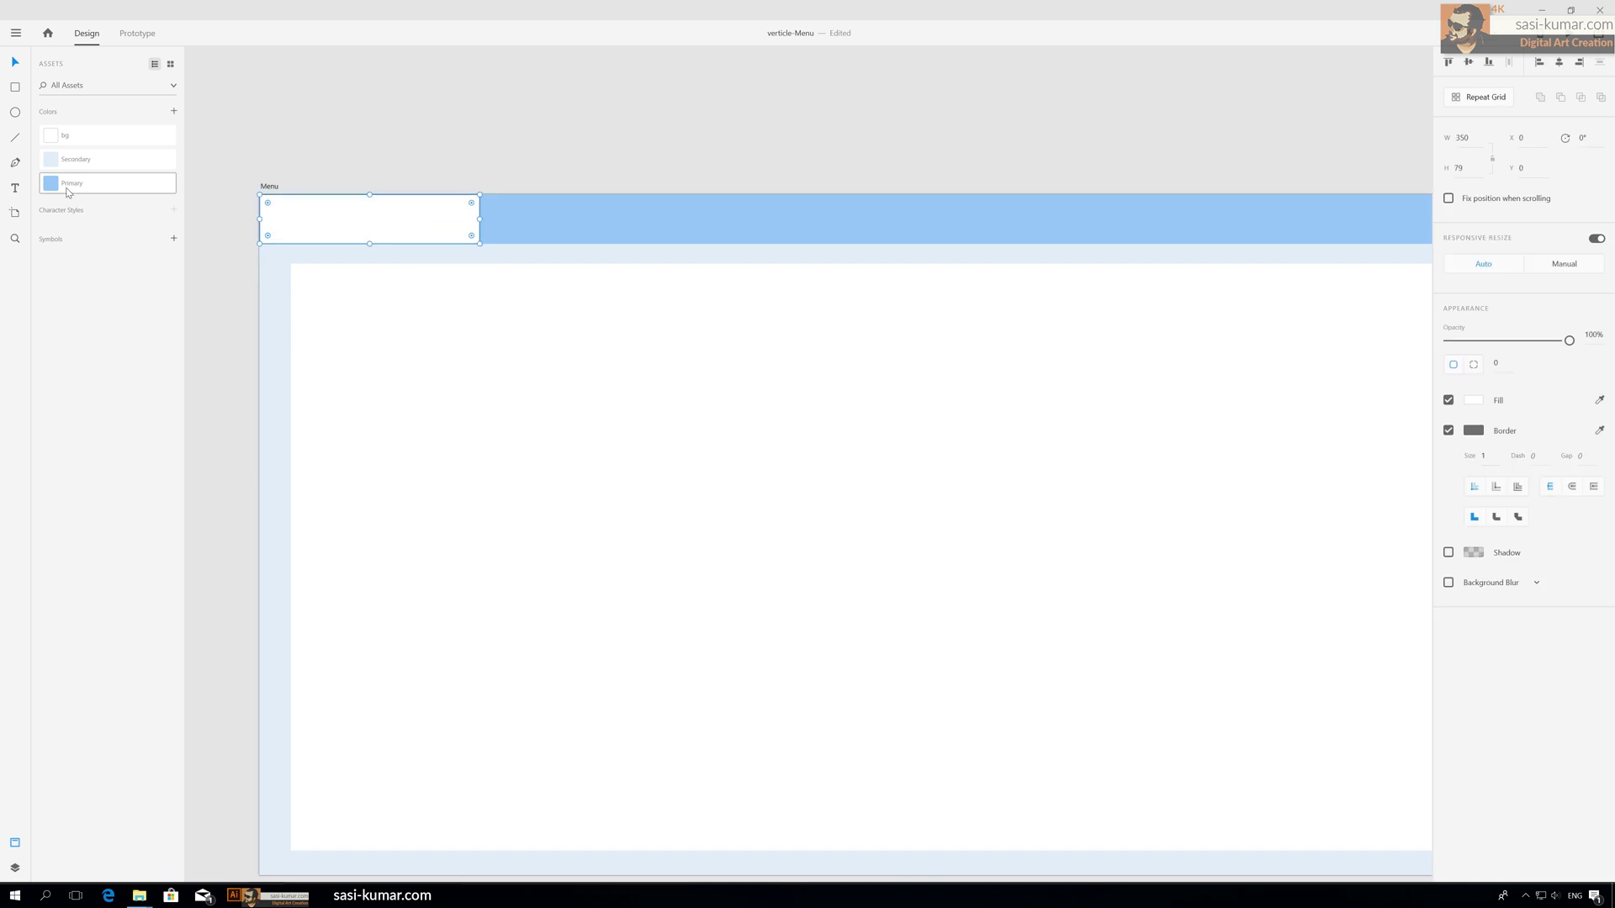
left_click(391, 143)
type("Home")
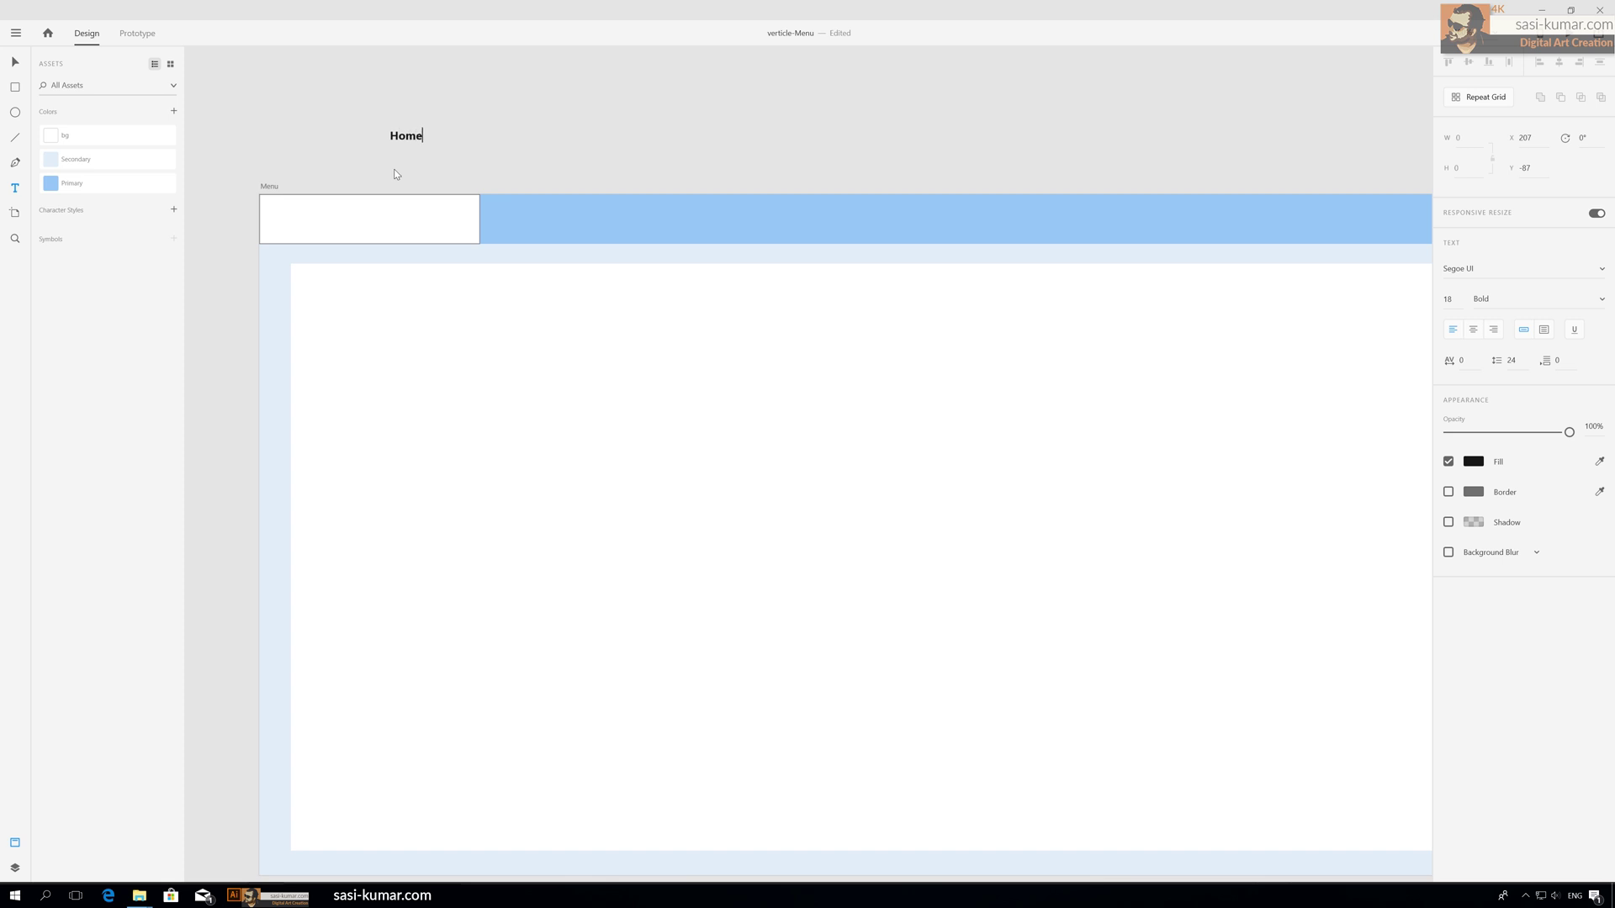
left_click(15, 62)
left_click(623, 137)
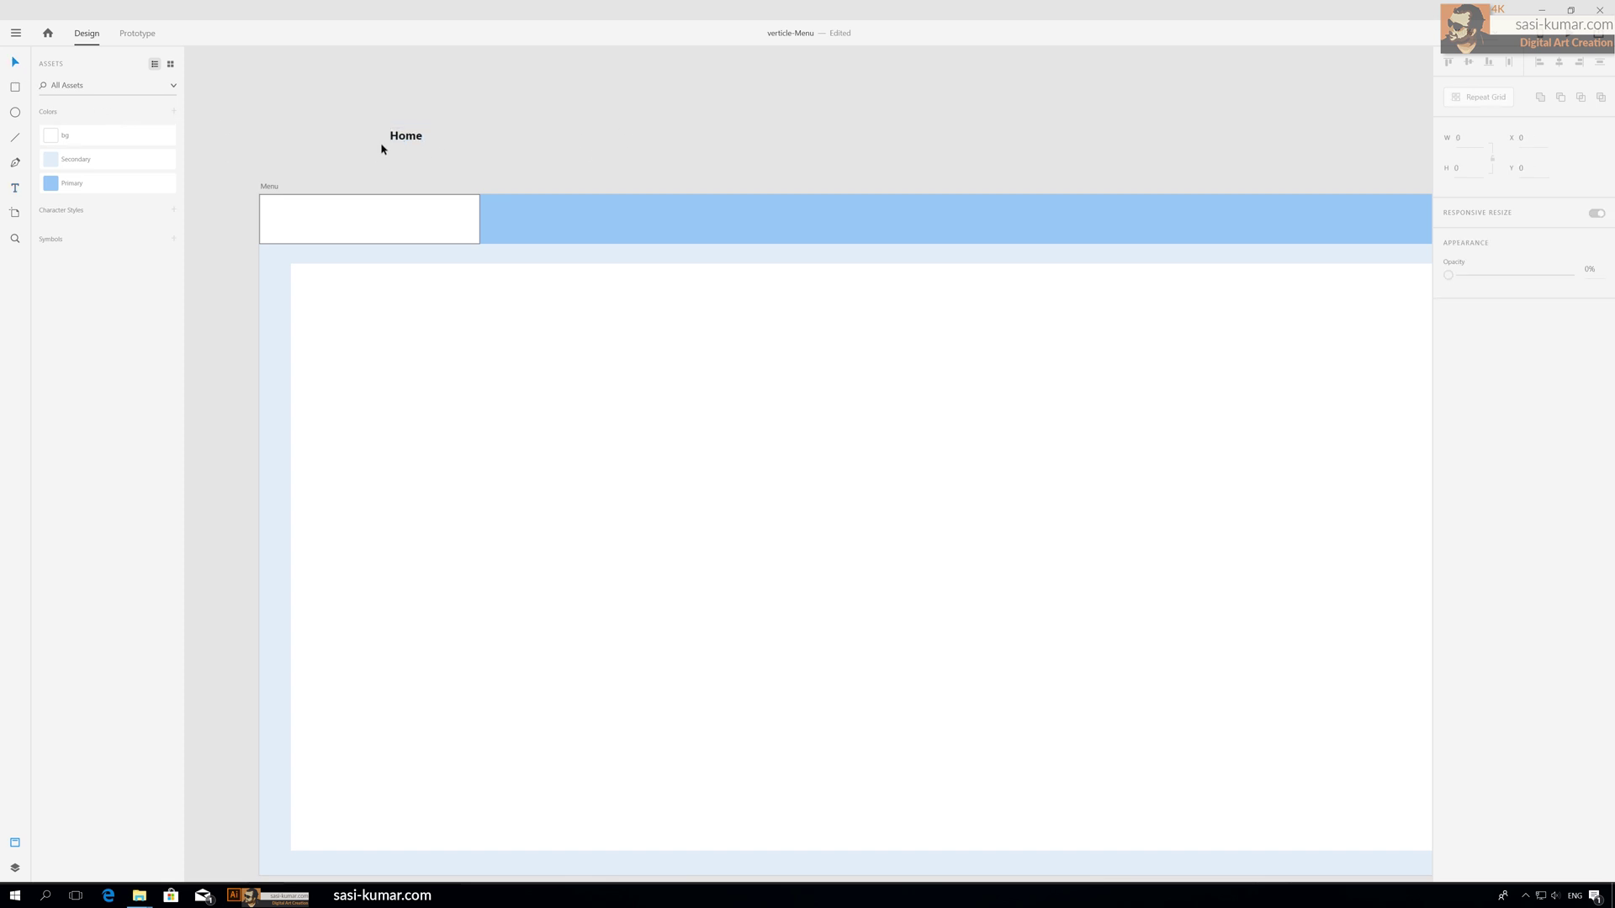
left_click(418, 142)
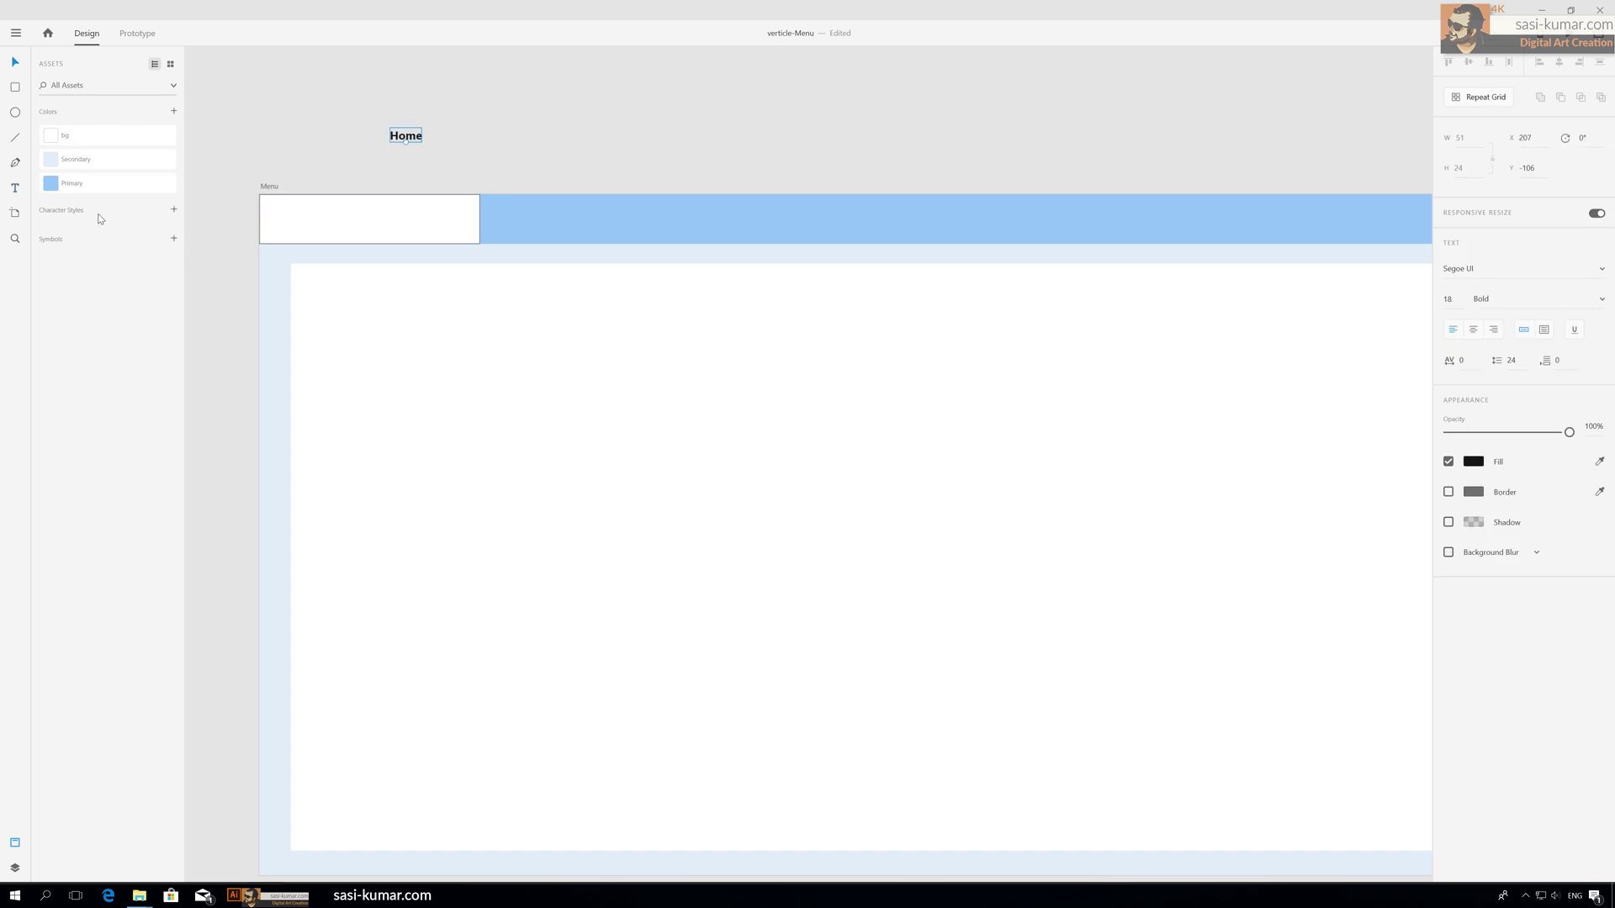
left_click_drag(401, 138, 382, 157)
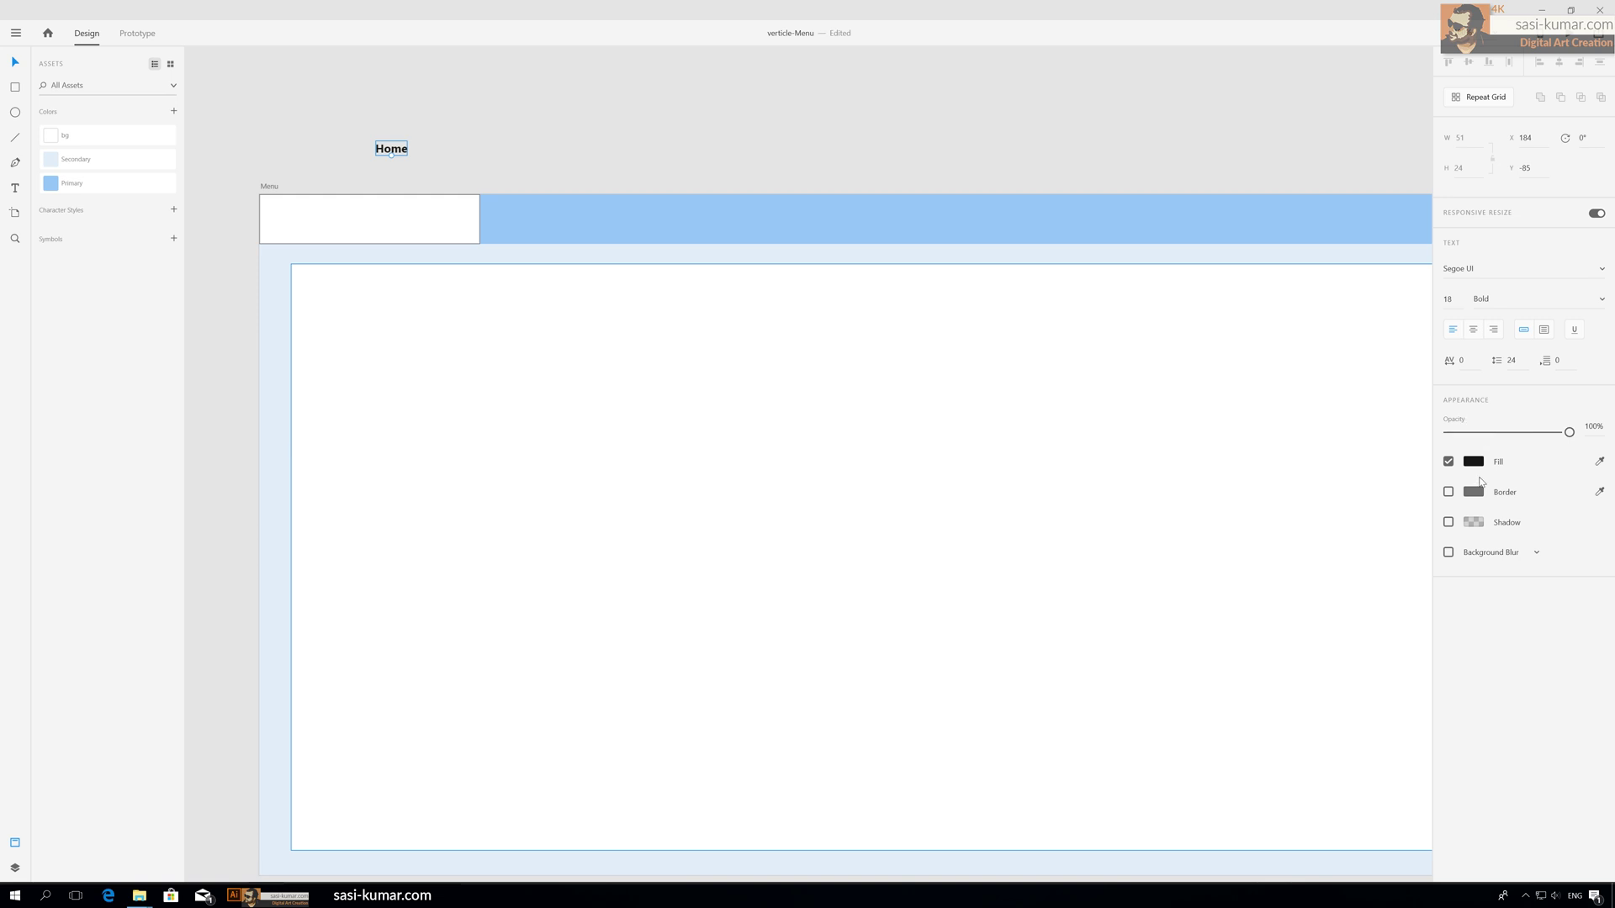
Make the Home text white with bg colour and the menu box borderless Primary blue.
left_click(82, 141)
left_click(485, 192)
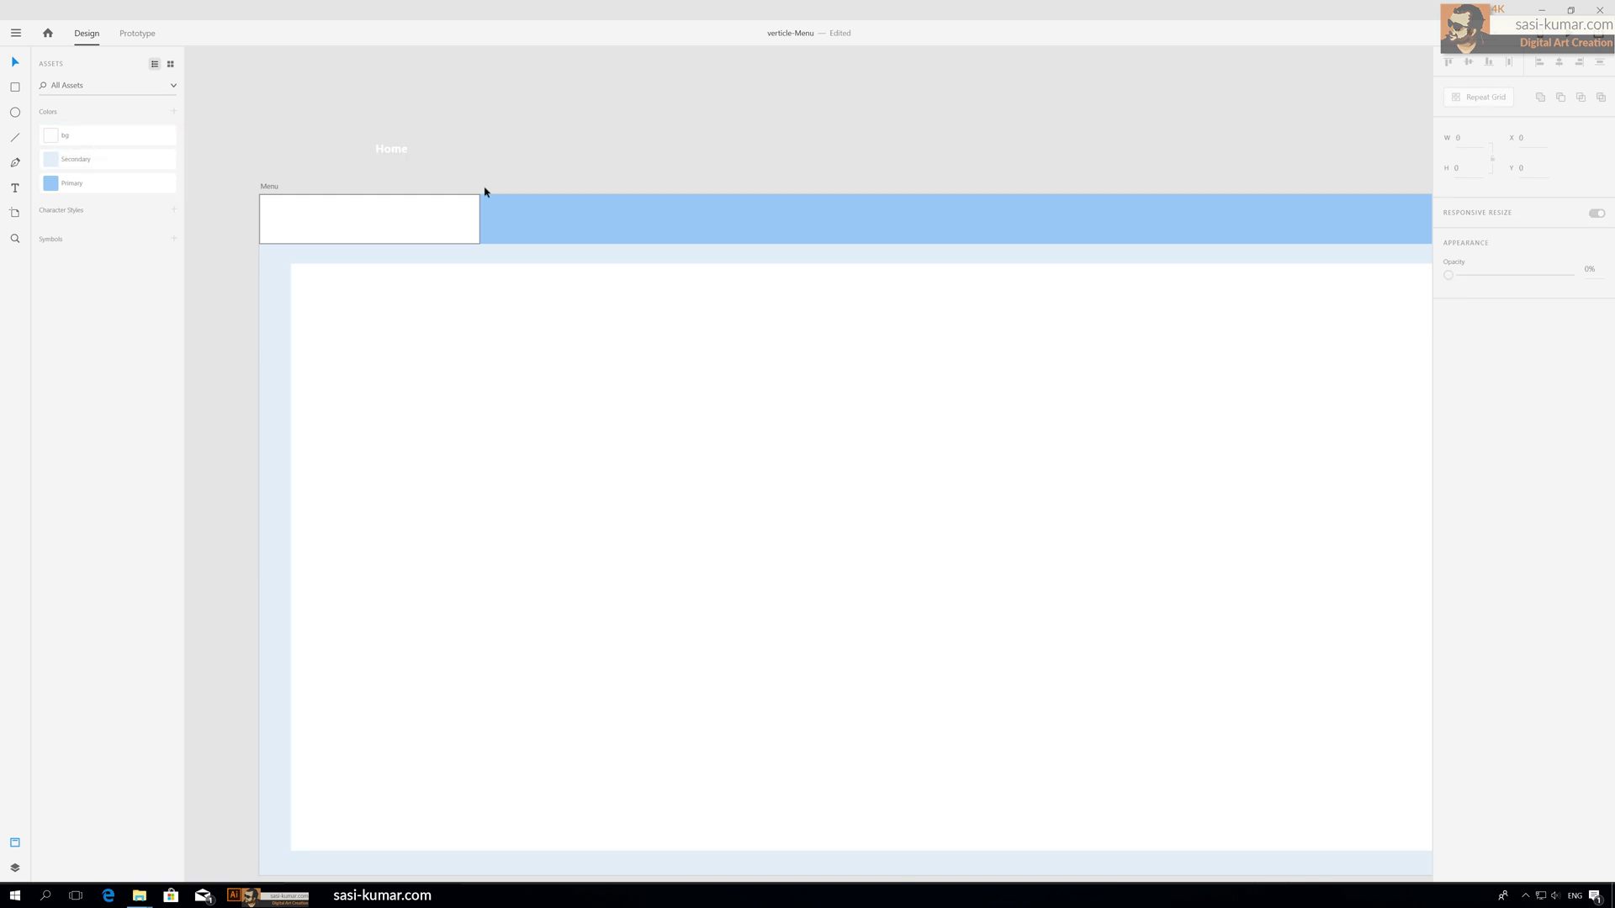
left_click(405, 208)
left_click(74, 184)
left_click(598, 129)
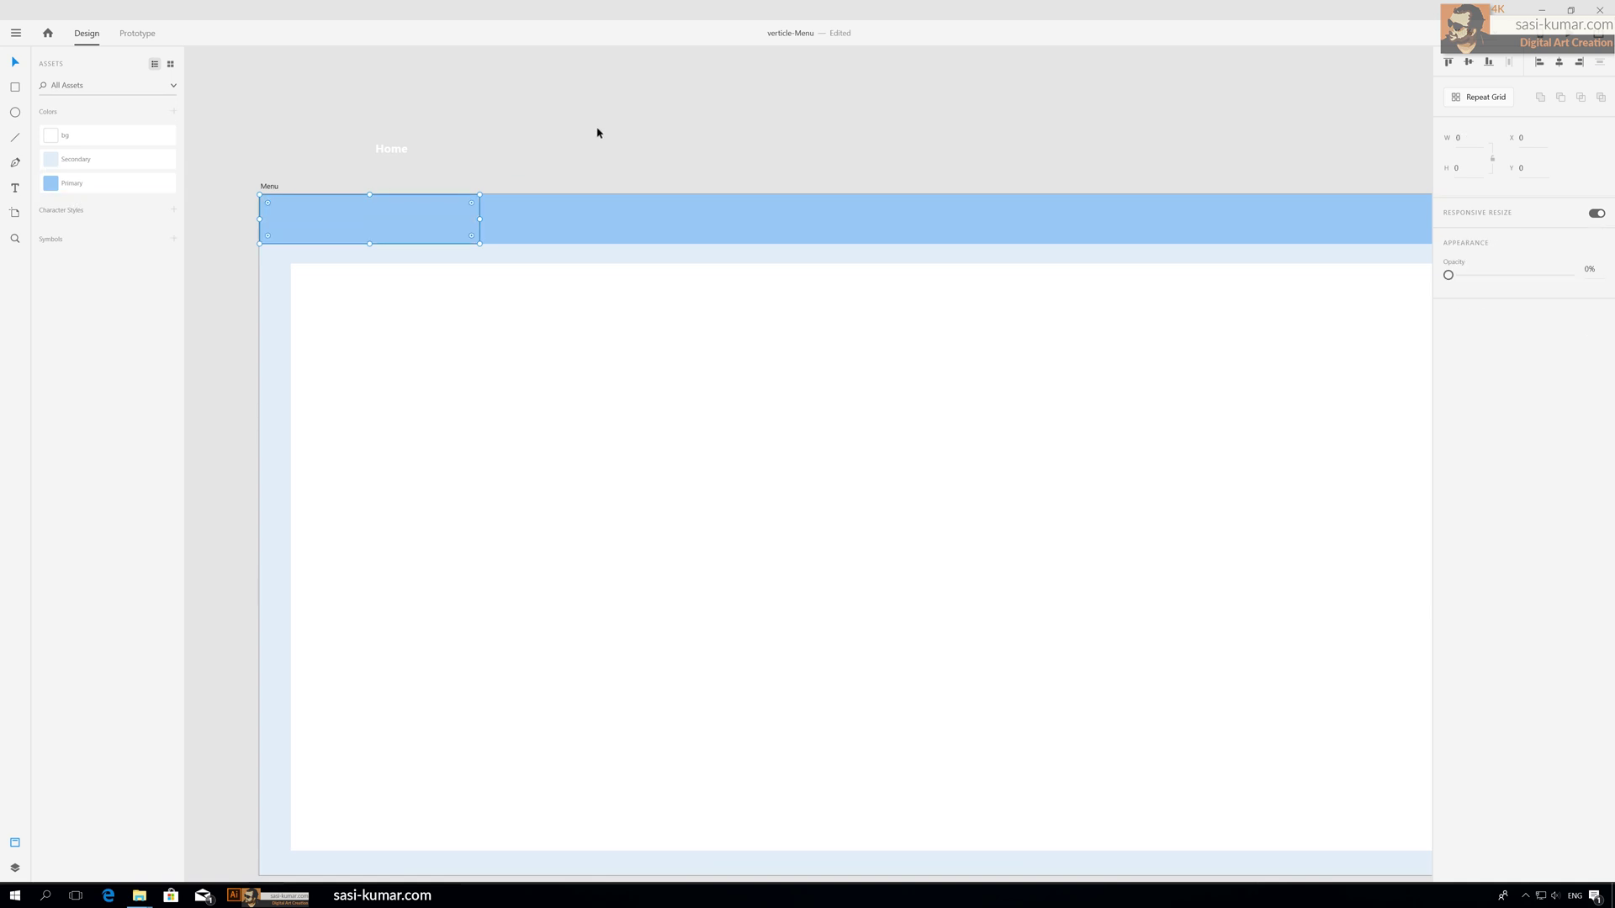
left_click(454, 204)
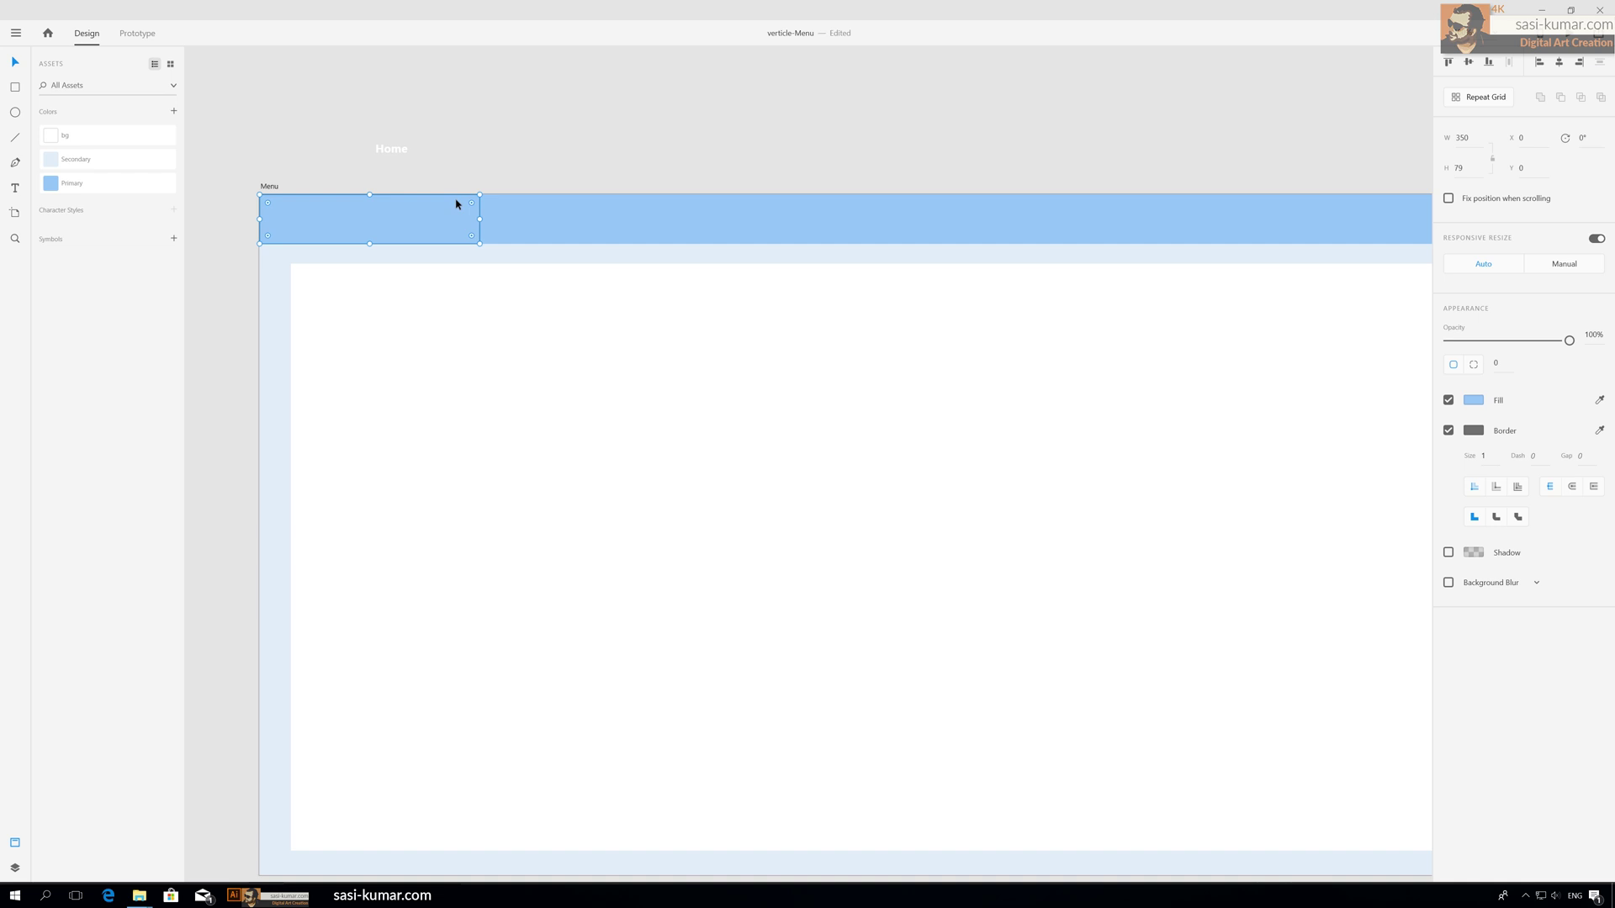
left_click(1448, 430)
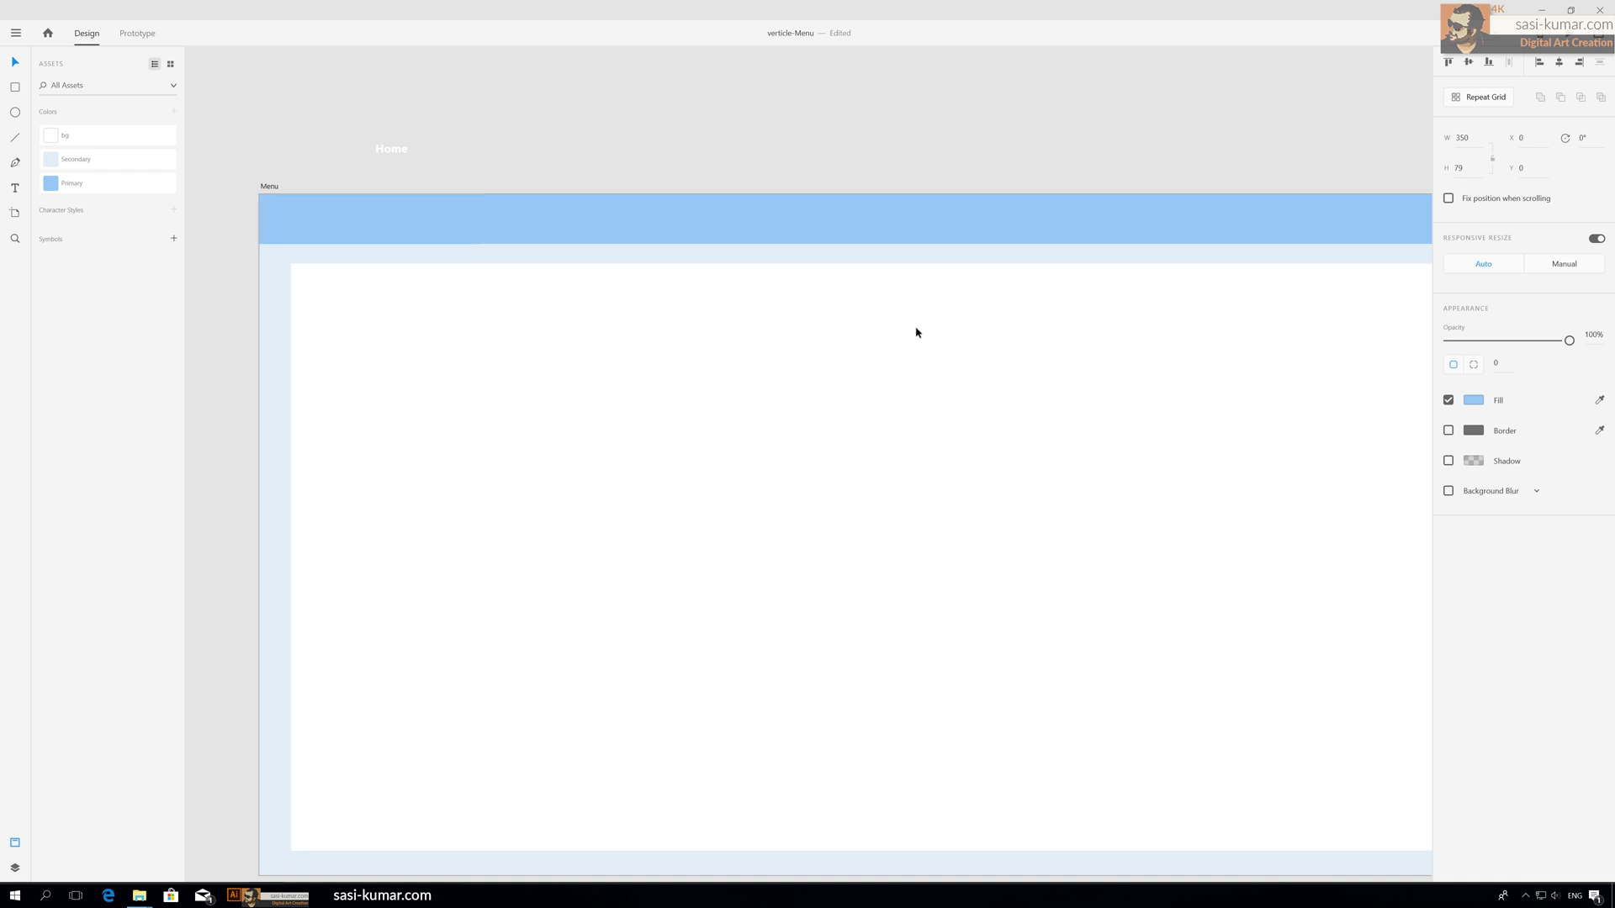
Move Home into the blue box, centre it horizontally, and set its size to 32.
left_click_drag(391, 148, 382, 216)
left_click(422, 223, "shift")
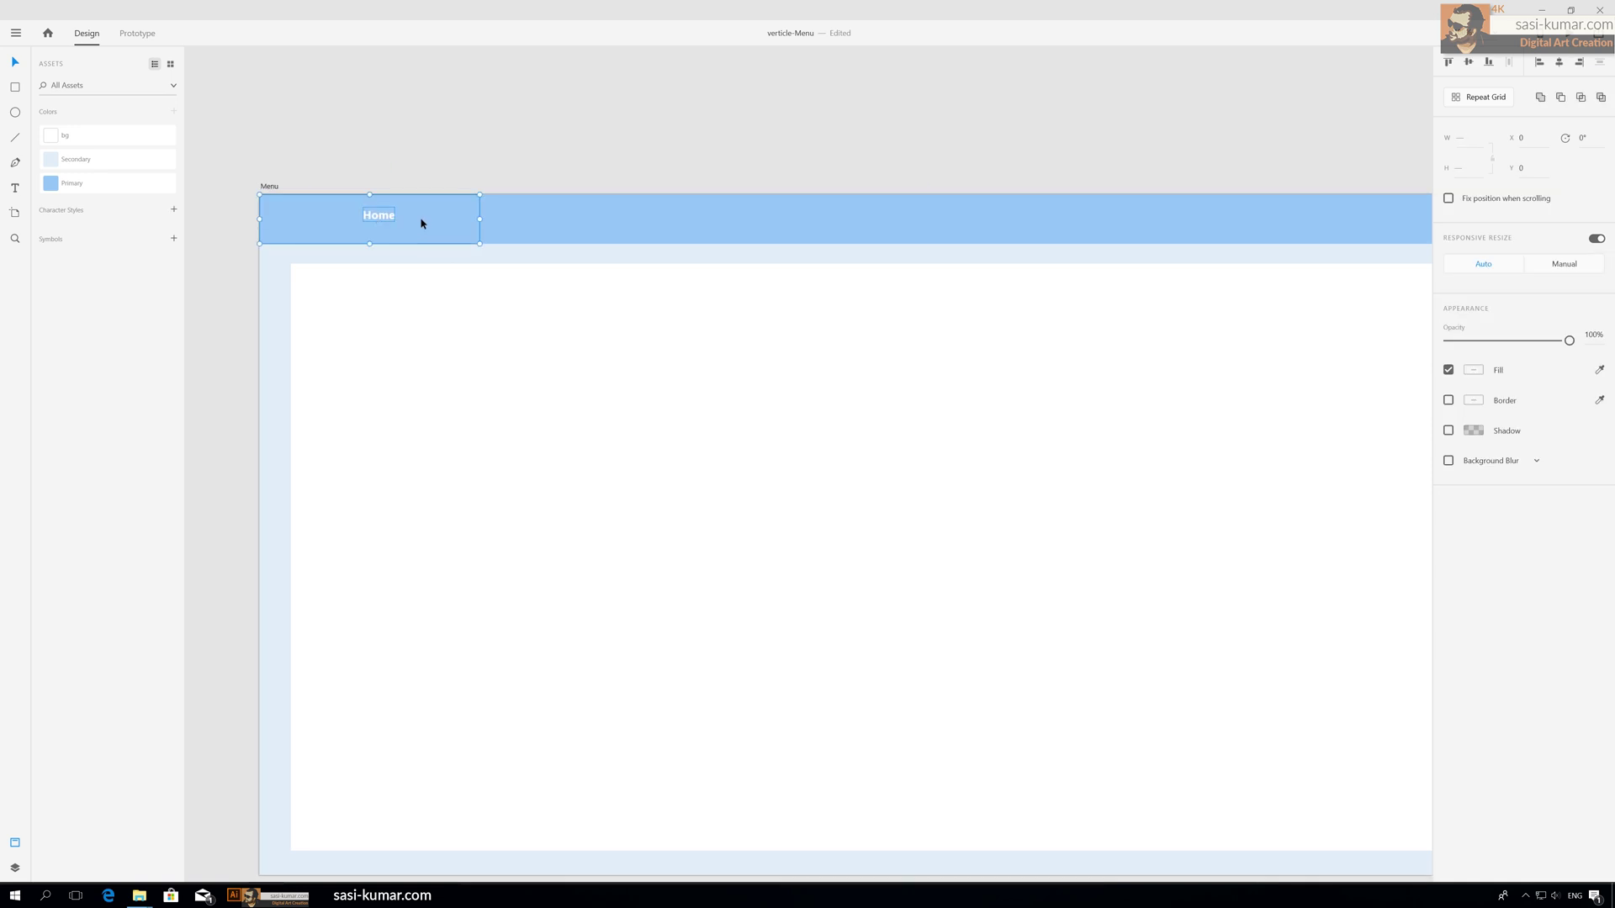
left_click(1559, 61)
left_click(559, 130)
left_click(369, 217)
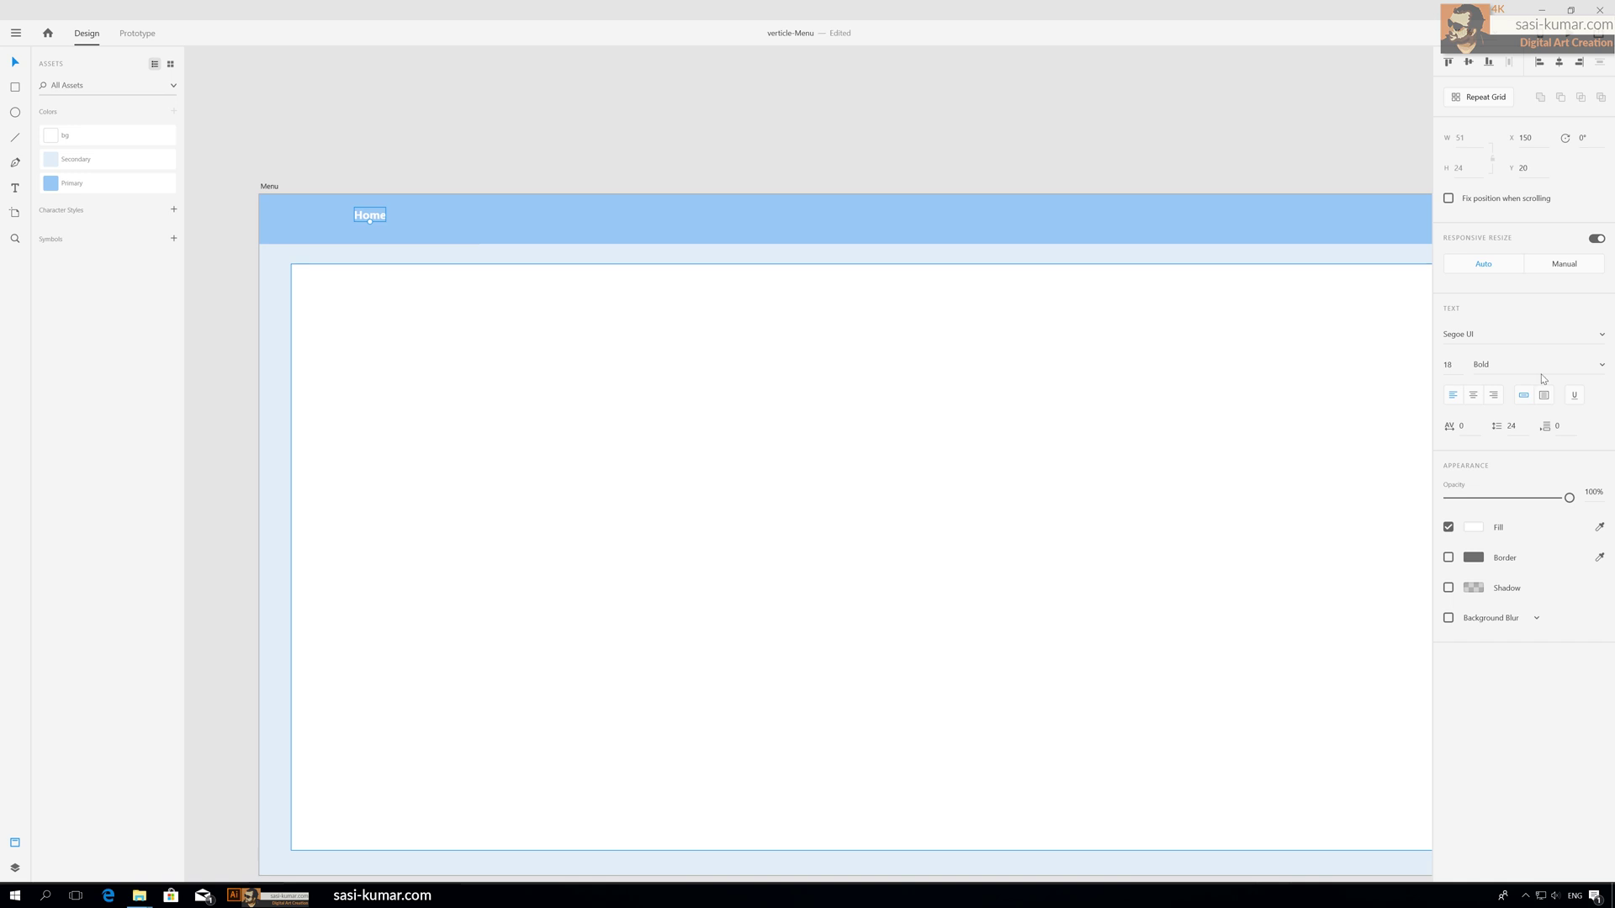
type("32")
key("Return")
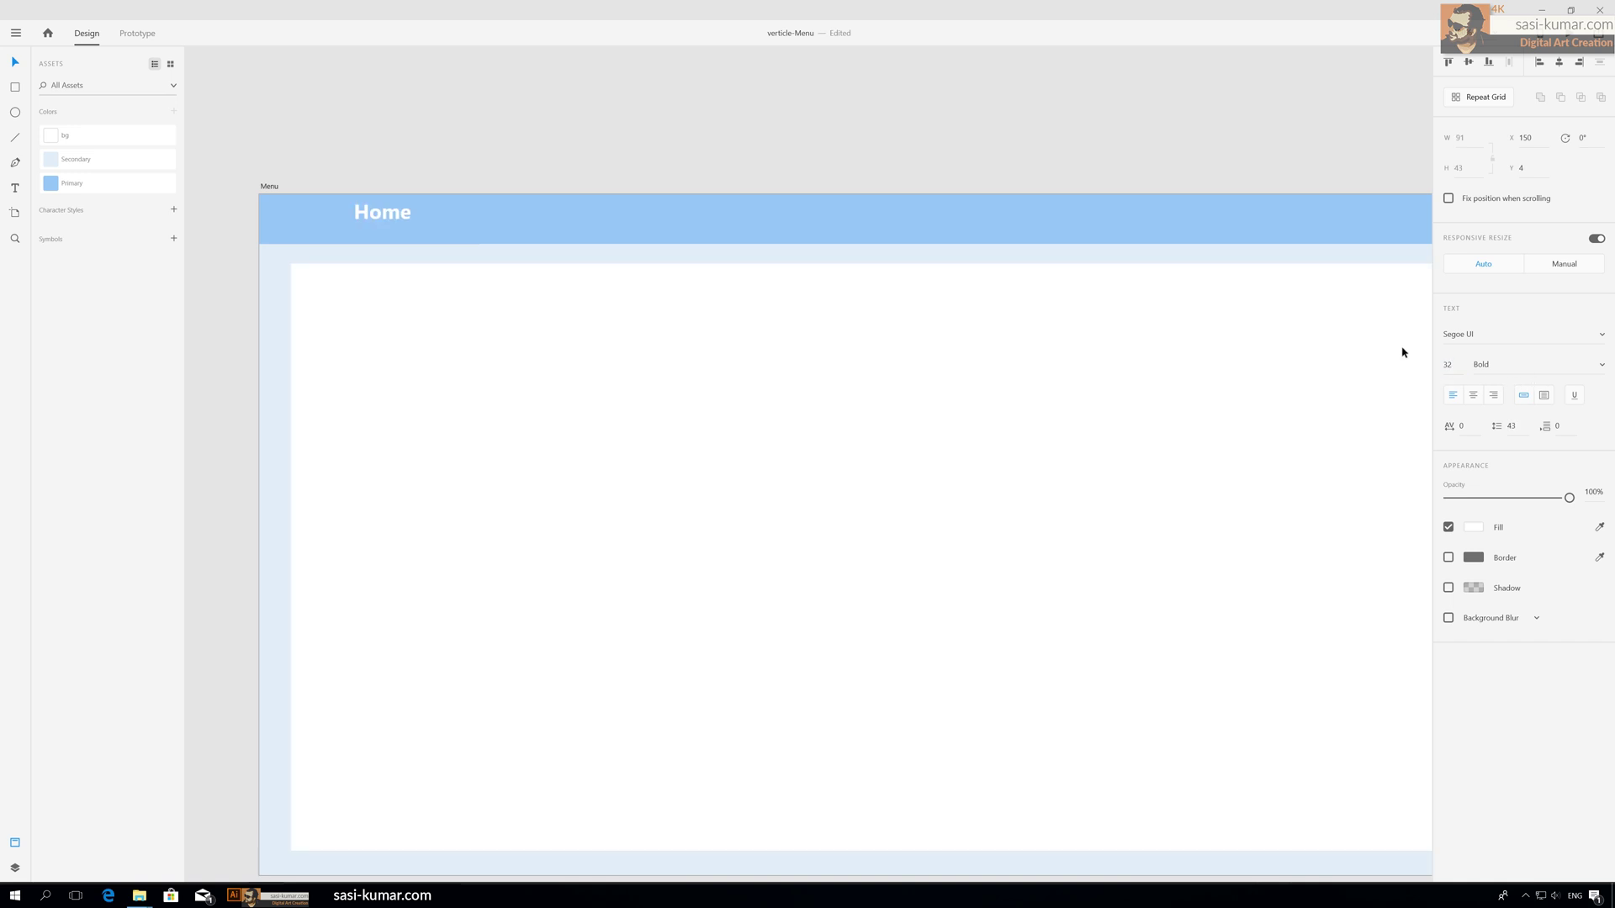
Centre the Home label vertically and horizontally within the blue box.
left_click(350, 223)
left_click(383, 214)
left_click(454, 227, "shift")
left_click(1469, 62)
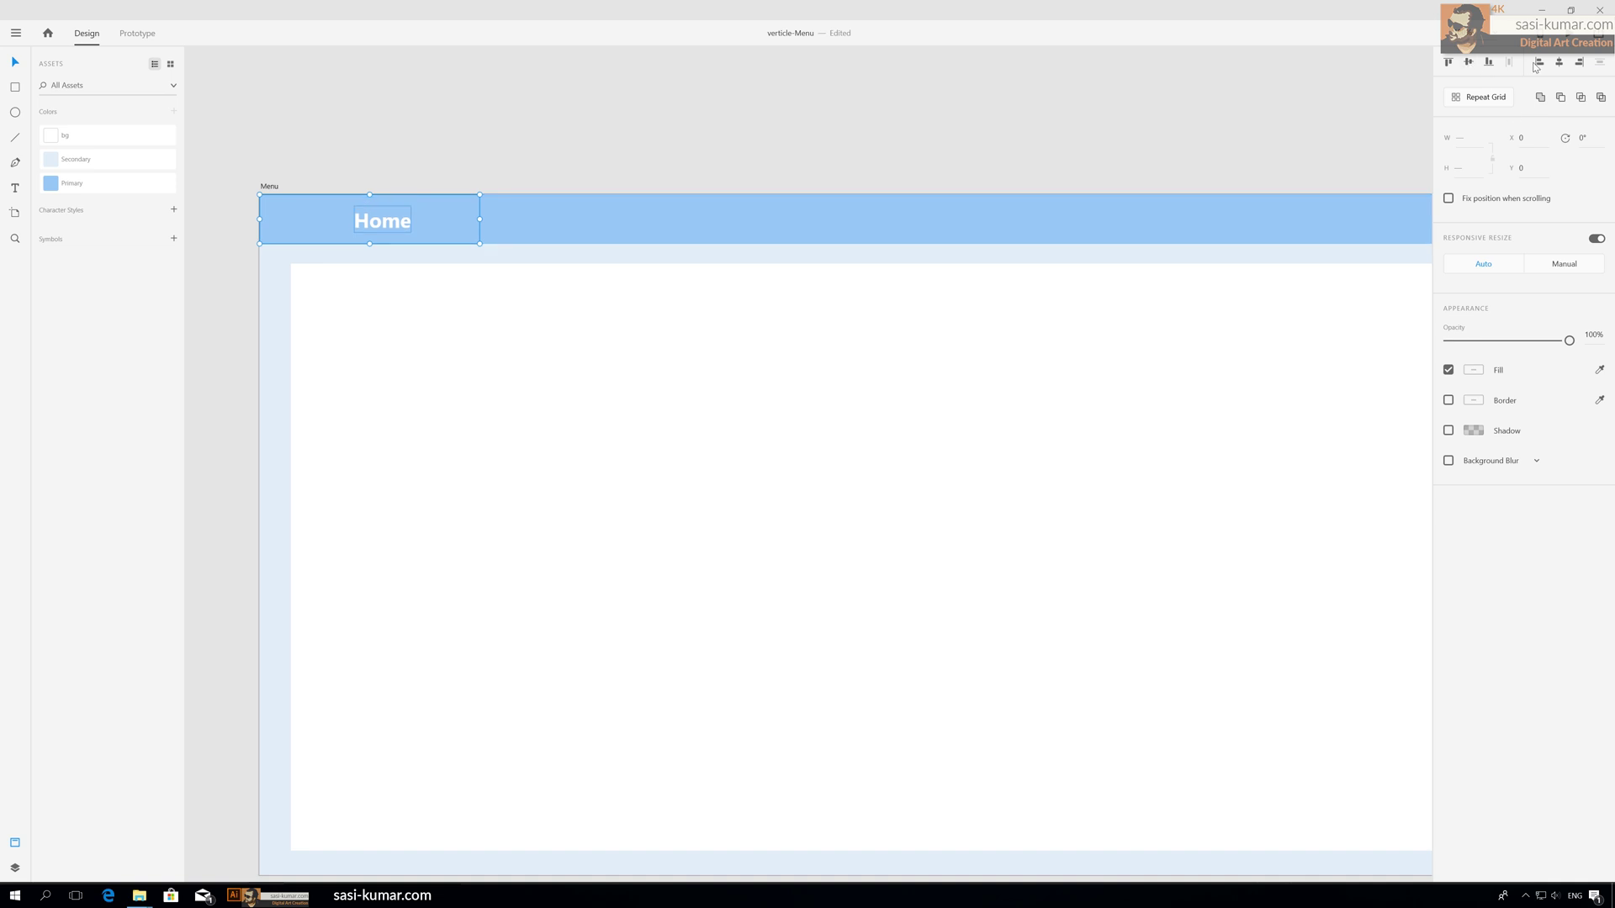
left_click(1563, 63)
left_click(606, 126)
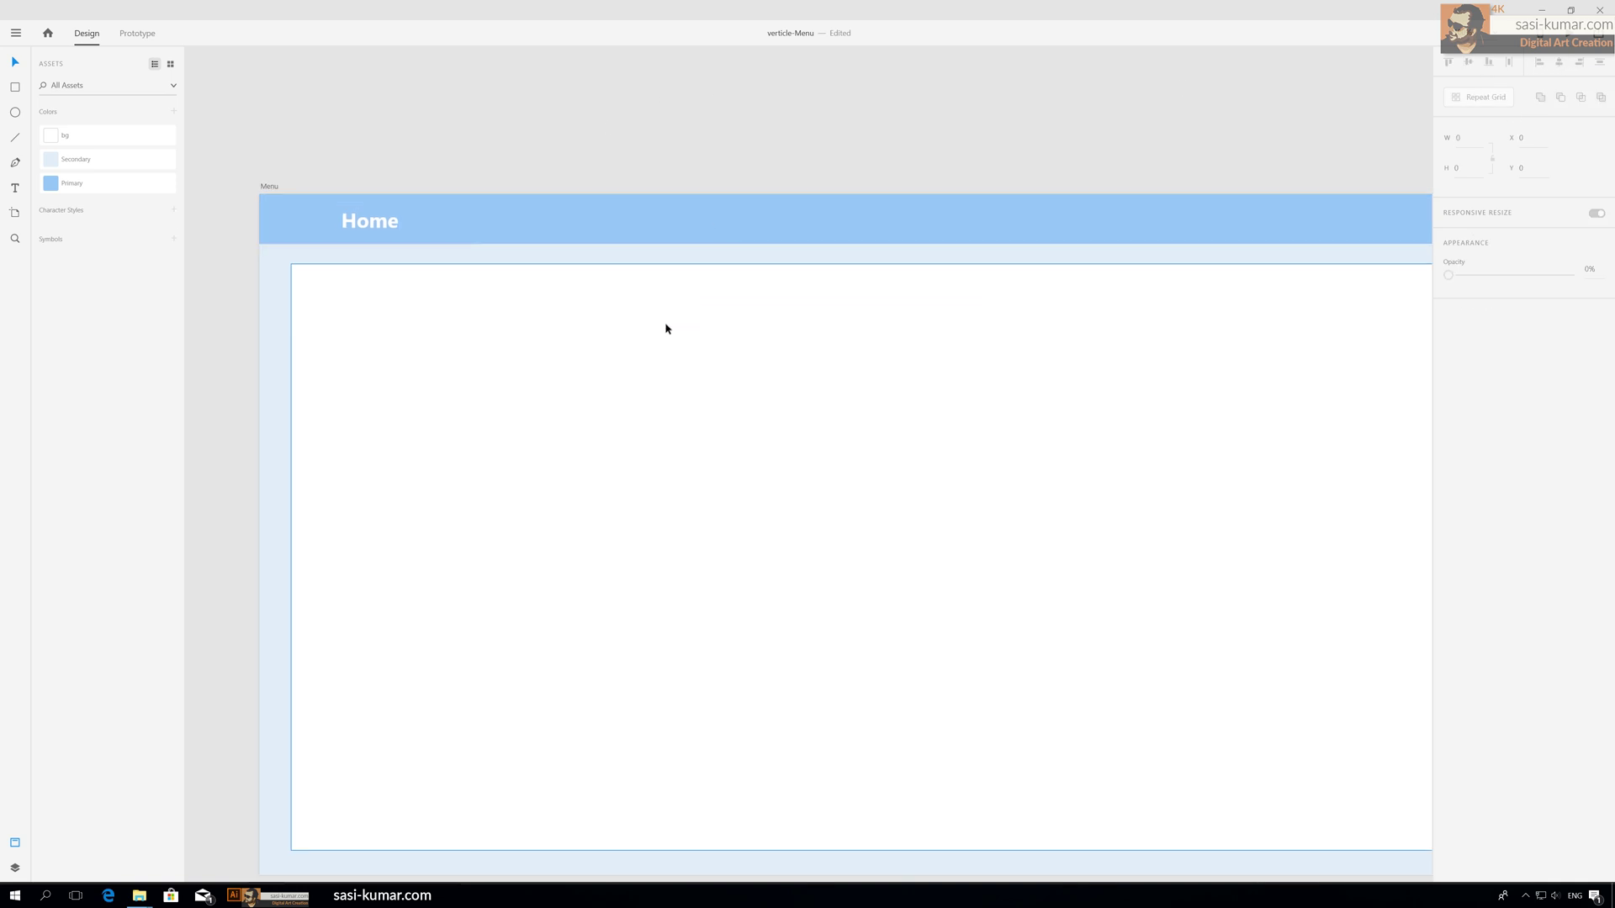
left_click(404, 225)
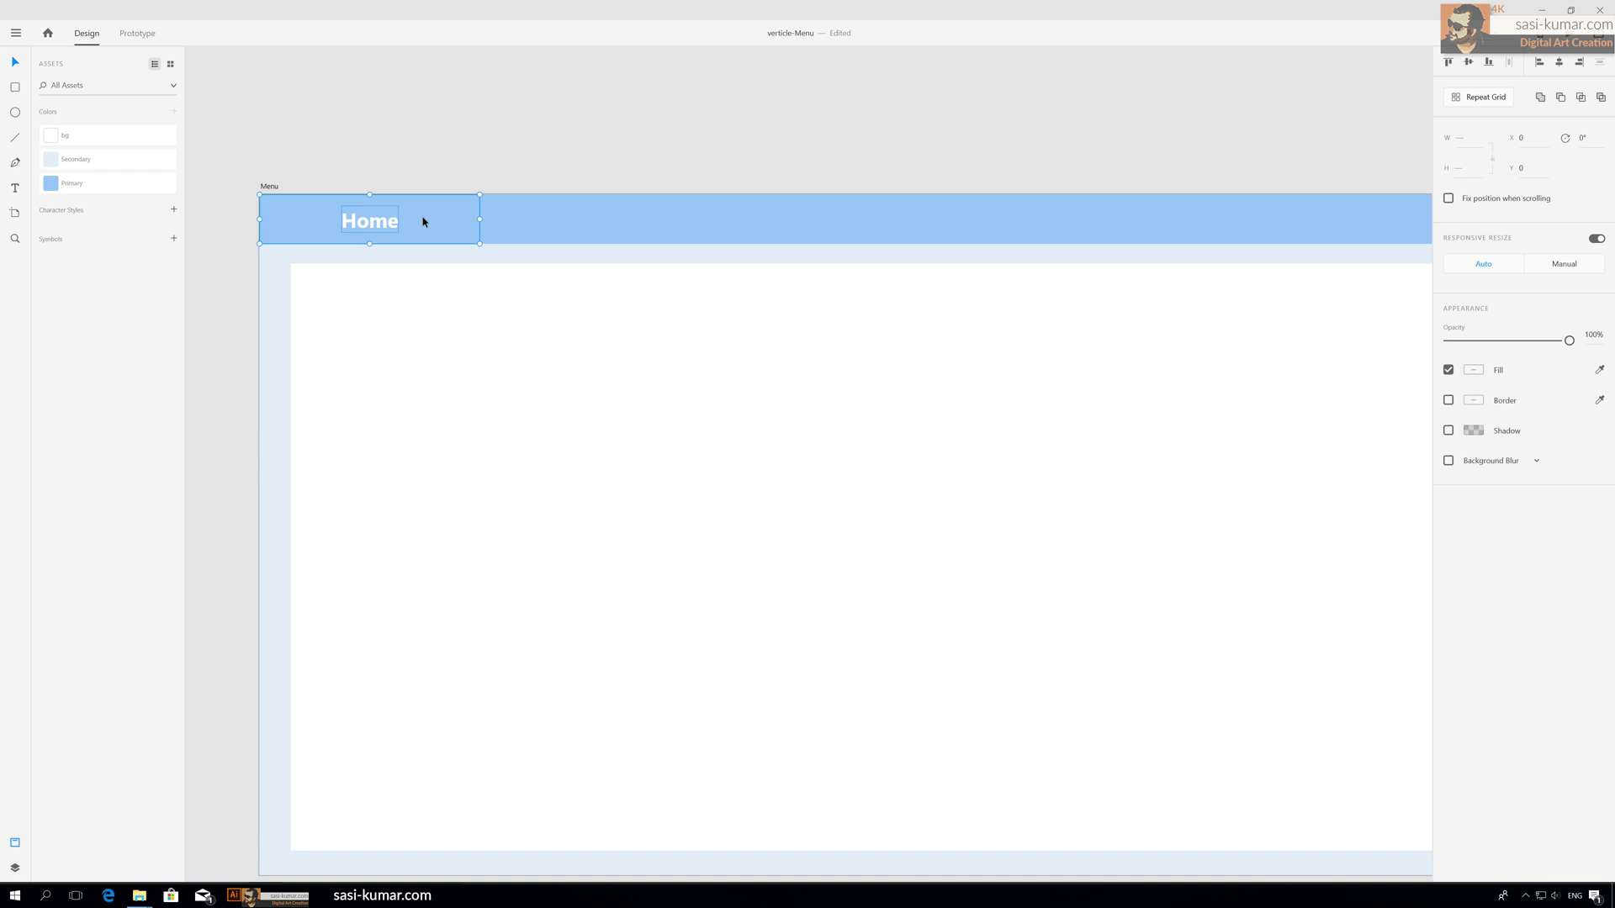
left_click(447, 153)
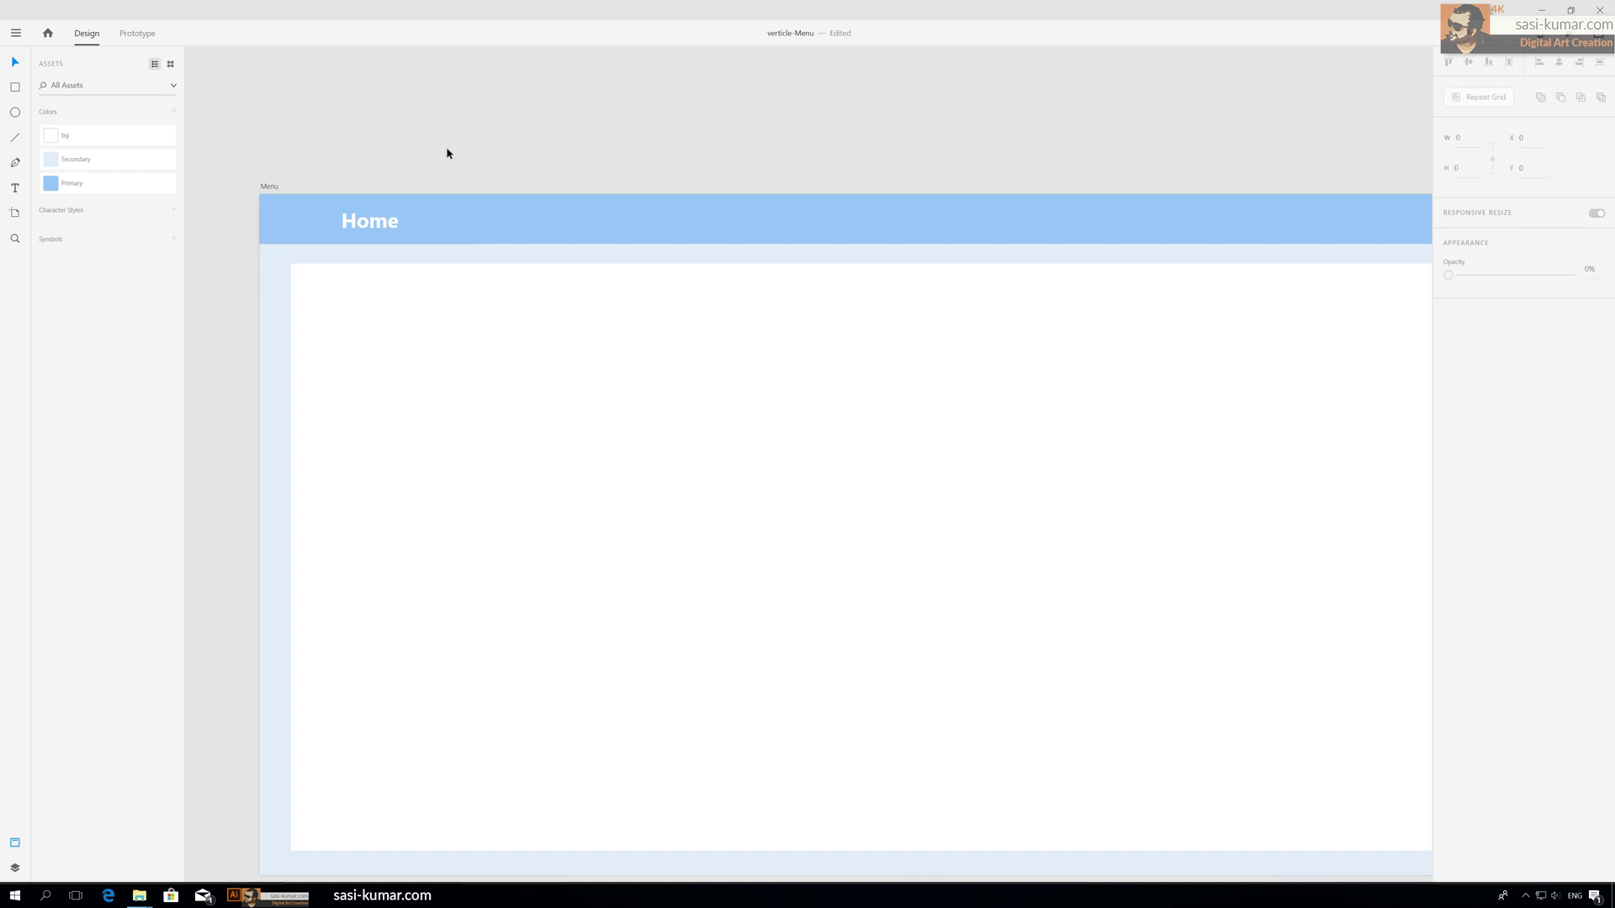
Draw a thin bar under the blue menu box and move both above the artboard.
left_click(15, 88)
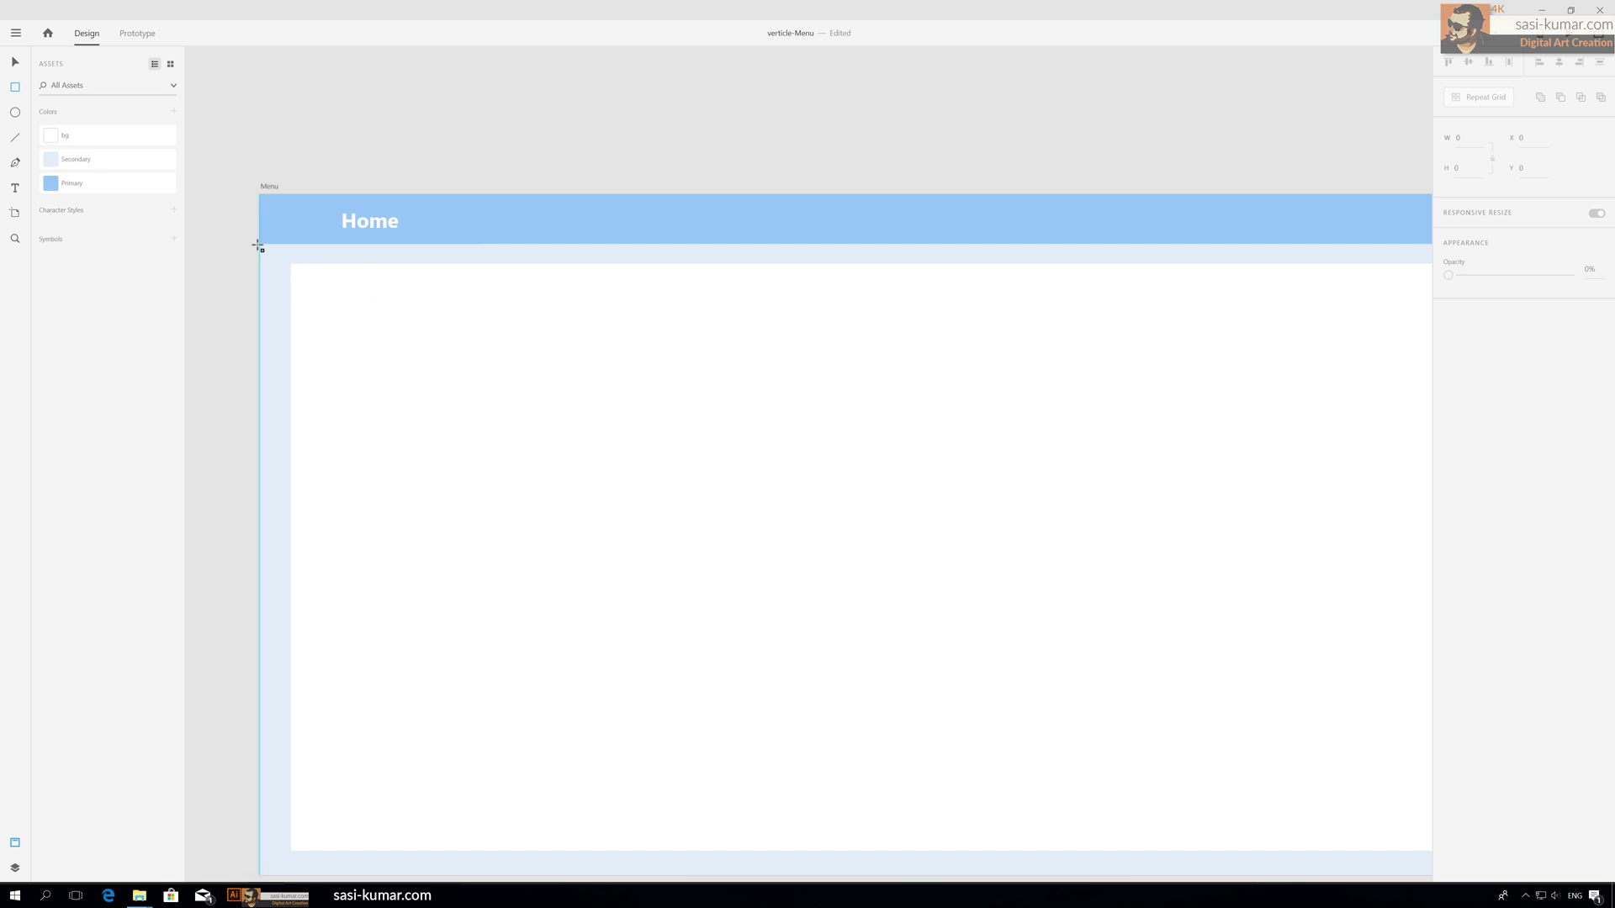
left_click_drag(259, 244, 477, 253)
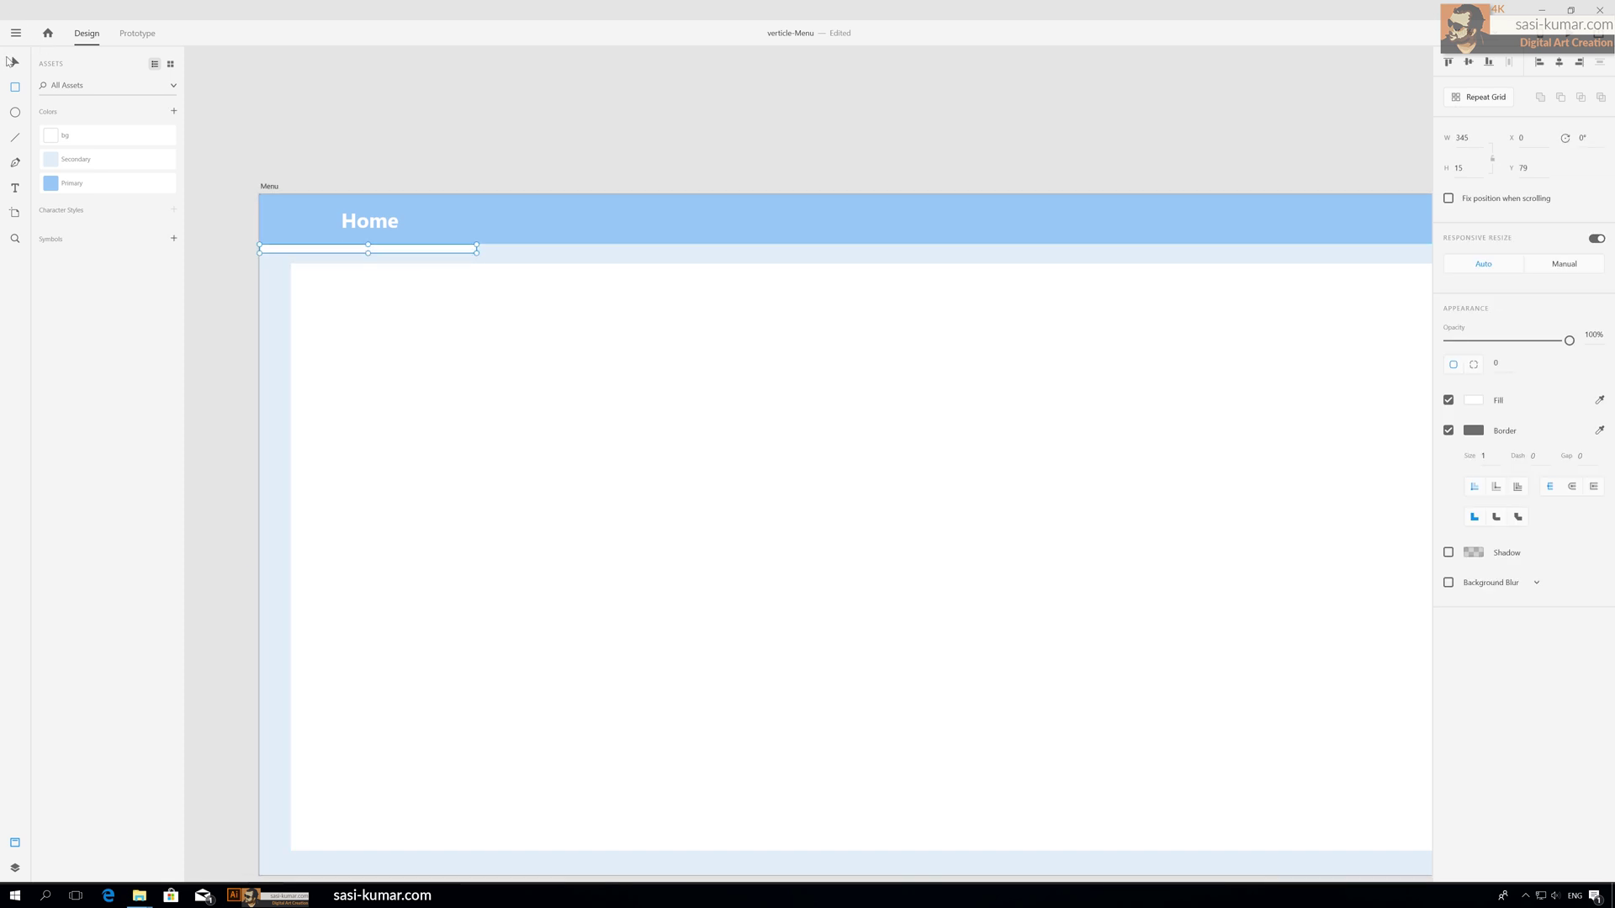
left_click(15, 62)
left_click(447, 252)
left_click(439, 238, "shift")
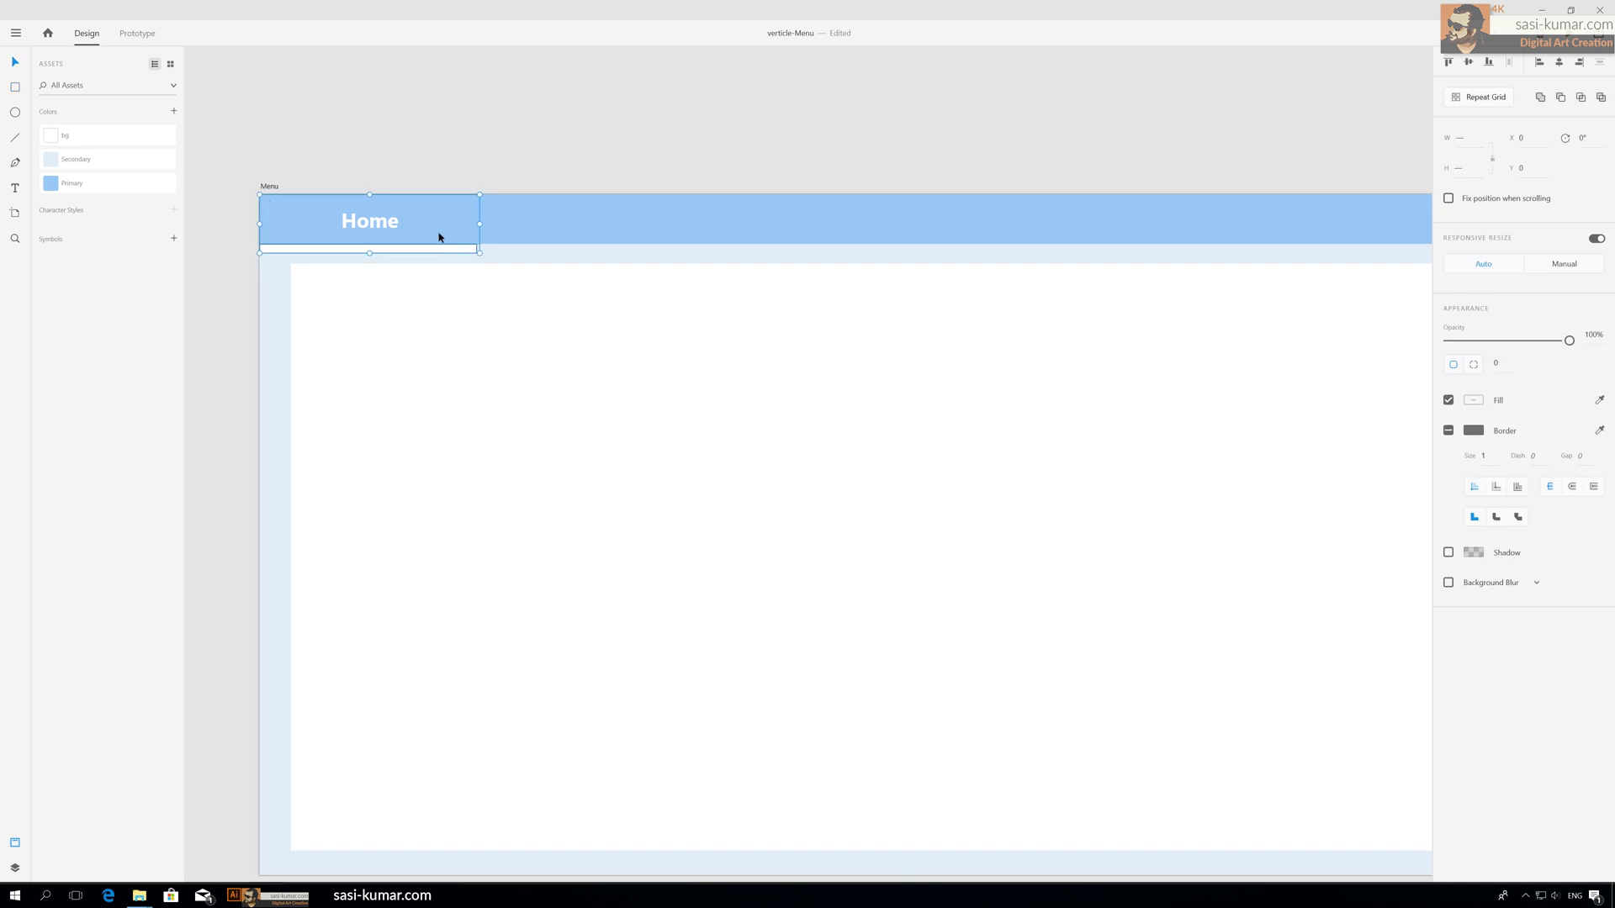
left_click_drag(439, 238, 438, 124)
left_click(465, 146)
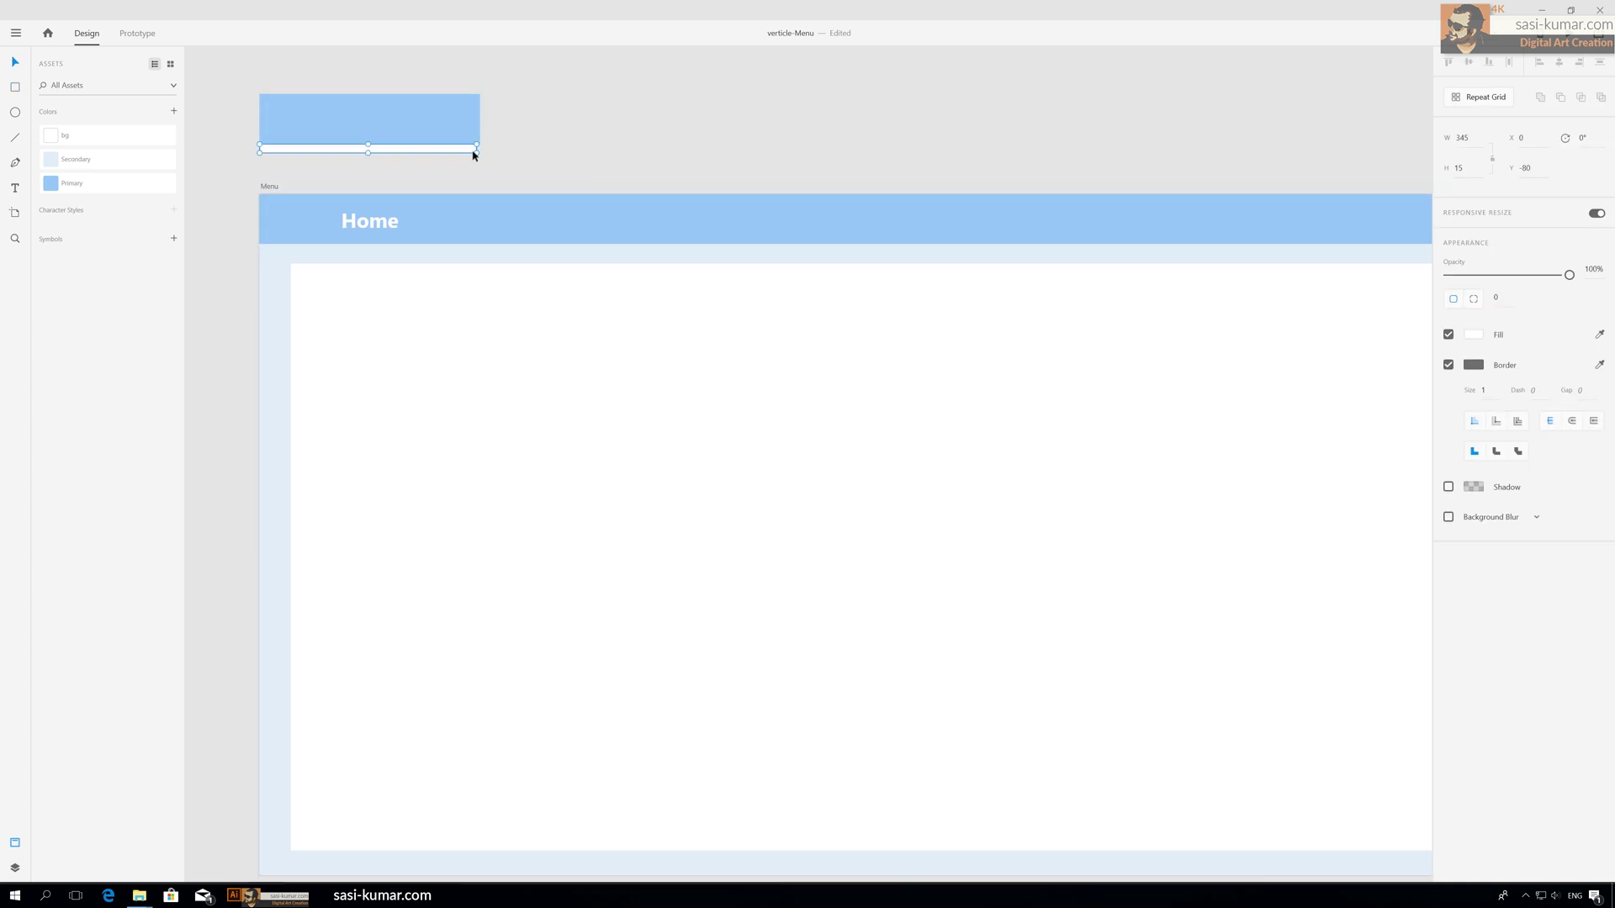
left_click(558, 151)
Gather the blue box, thin bar and Home label together, and remove the bar's border.
left_click(371, 141)
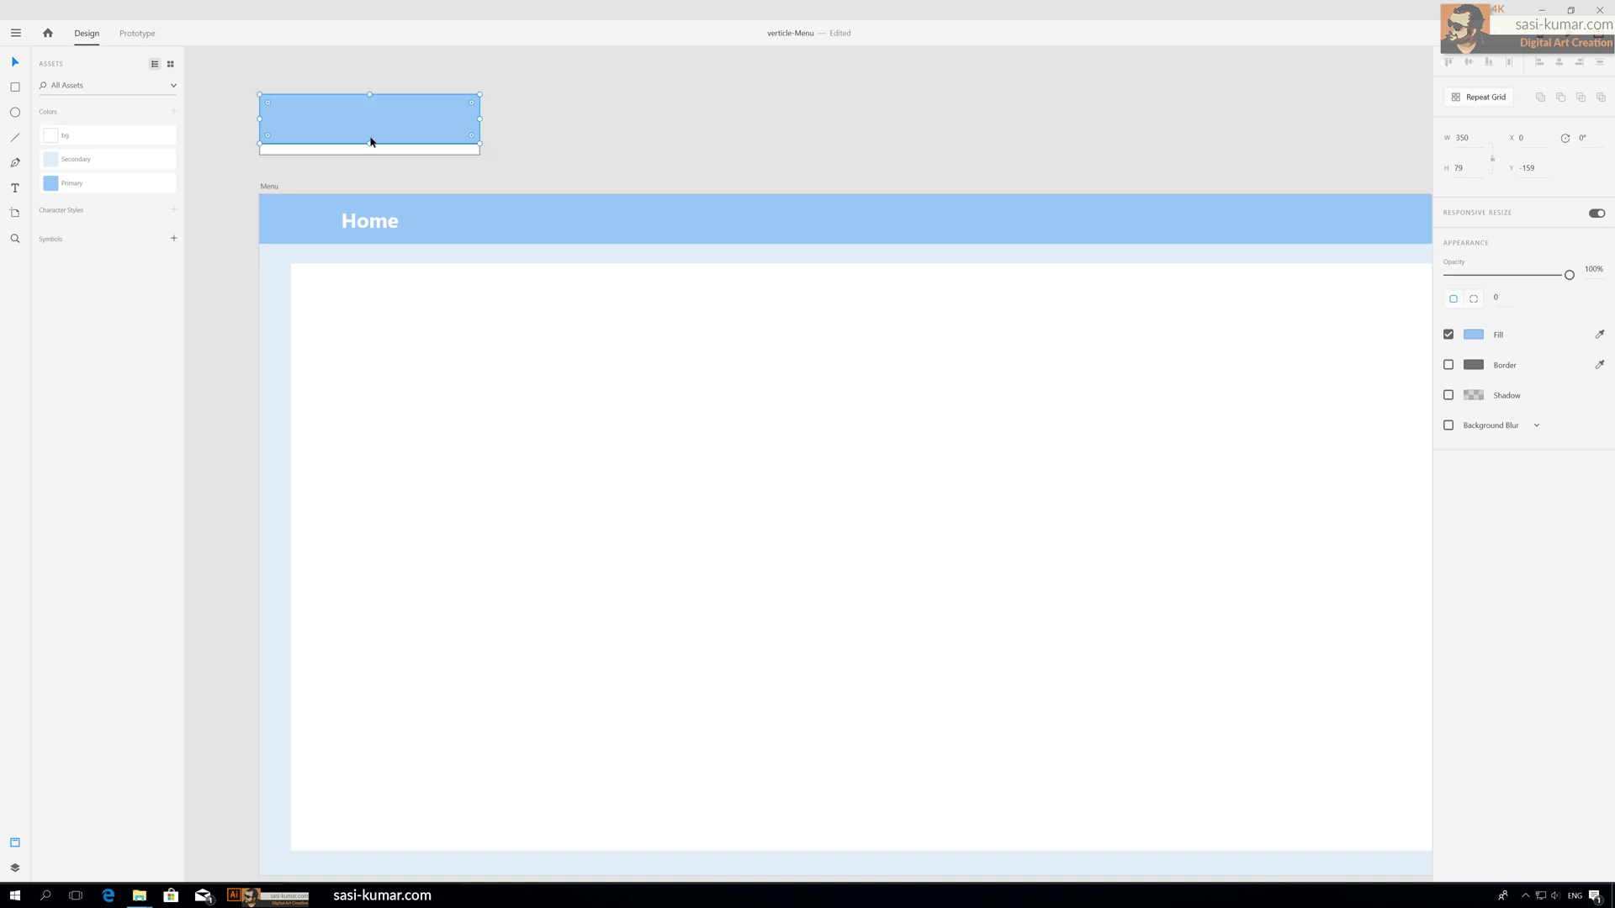
left_click(375, 153, "shift")
mouse_move(376, 154)
left_mouse_down()
mouse_move(396, 235)
mouse_move(395, 140)
left_mouse_up()
left_click_drag(371, 220, 379, 148)
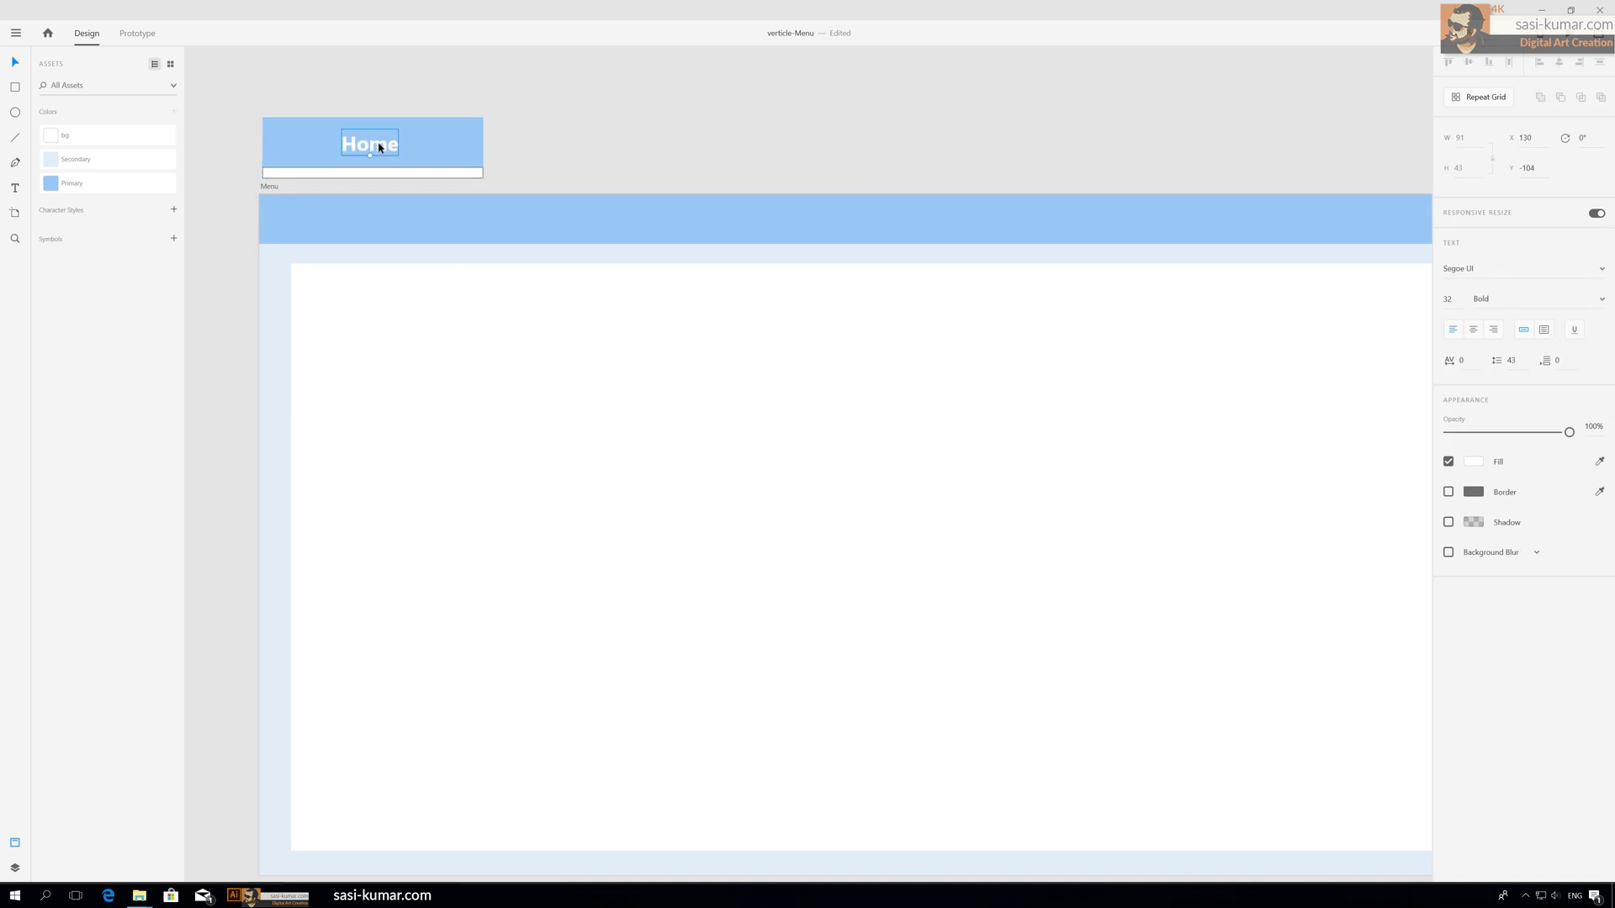
left_click(361, 163, "shift")
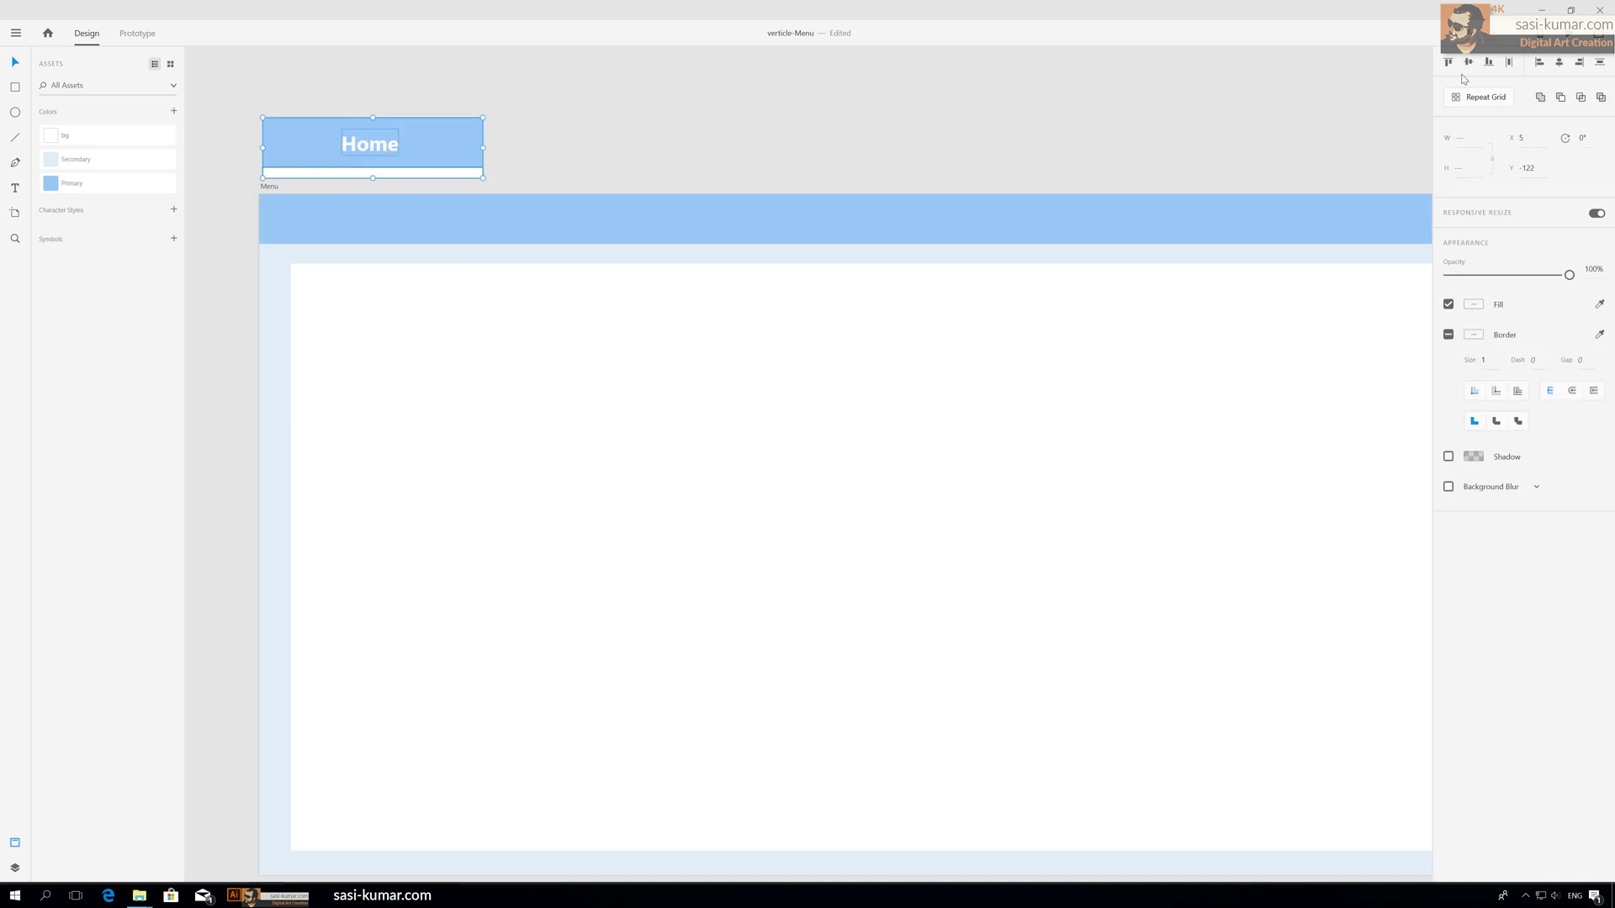
left_click(653, 79)
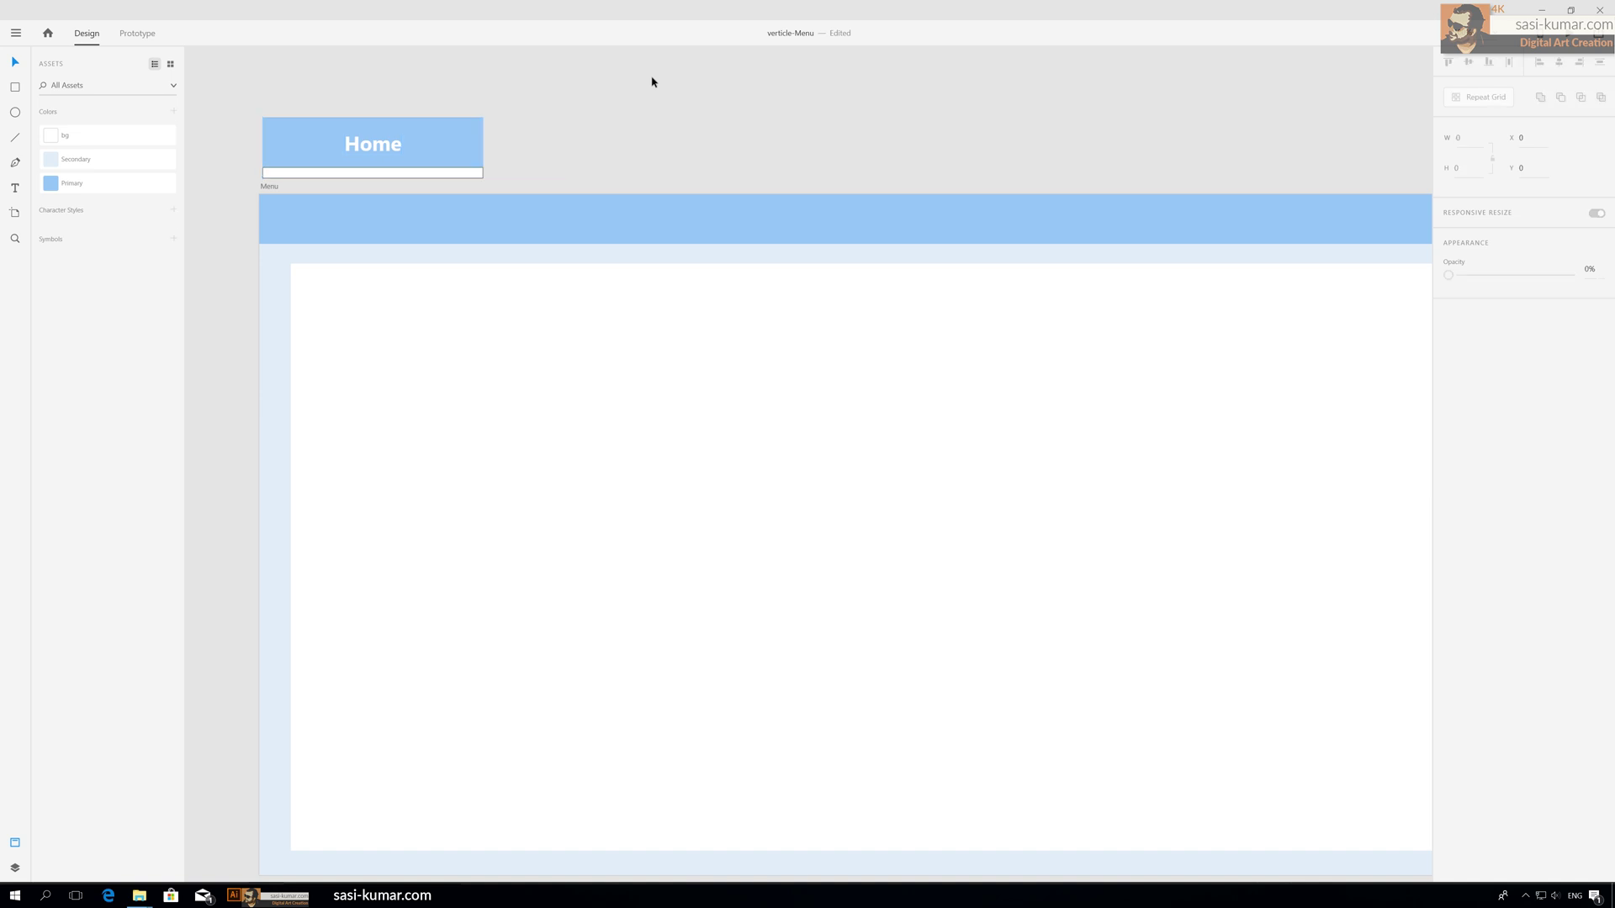
left_click(451, 173)
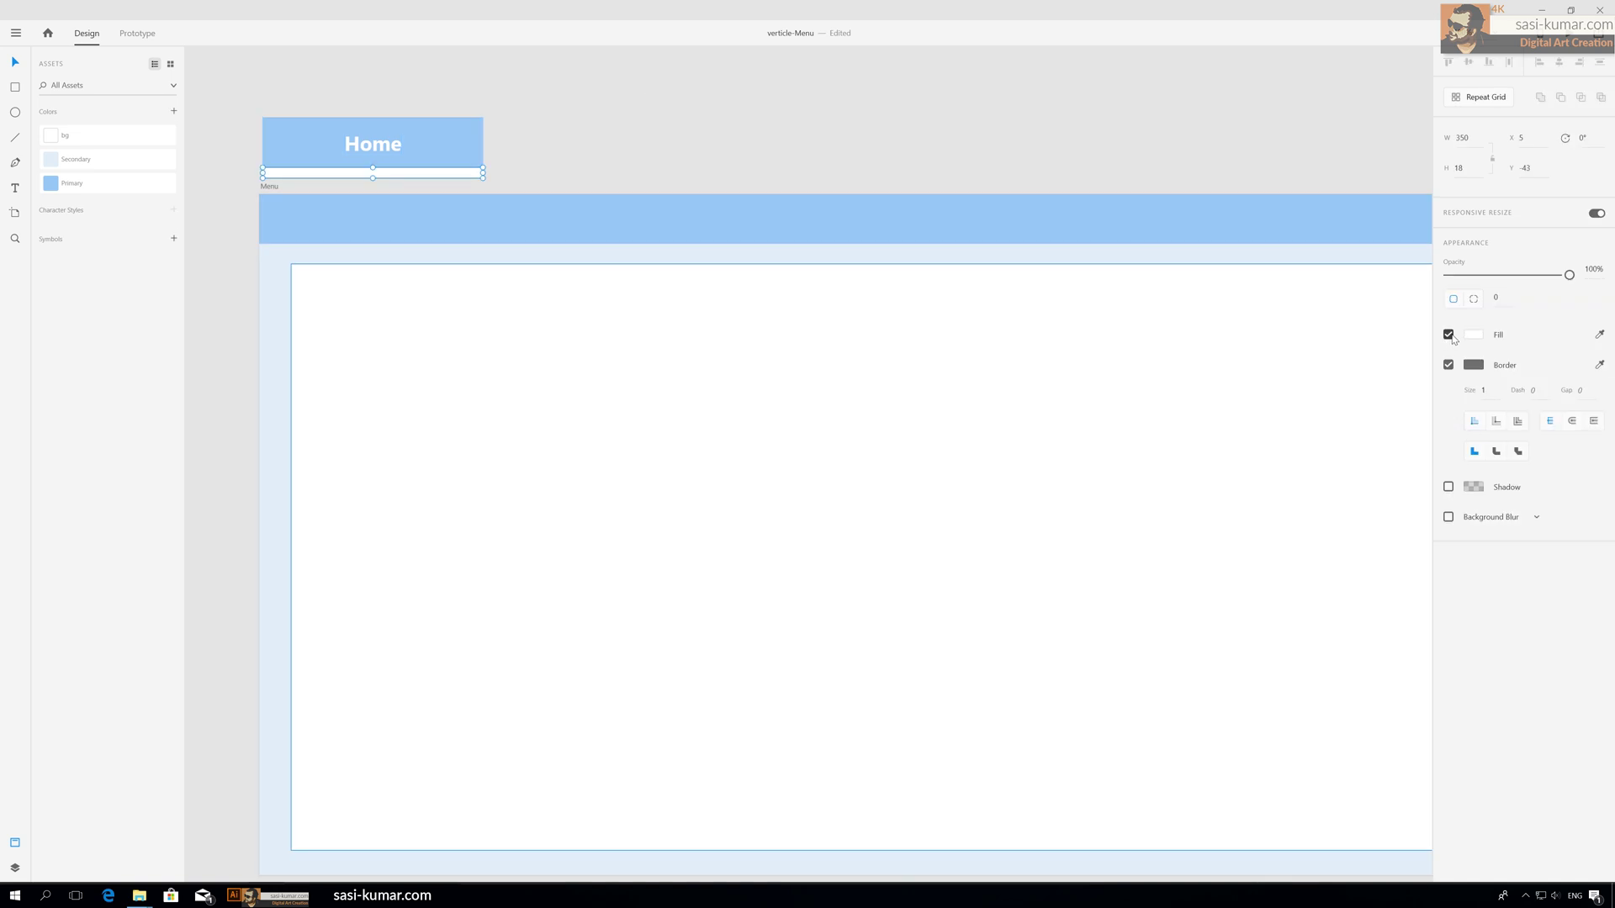
left_click(1448, 365)
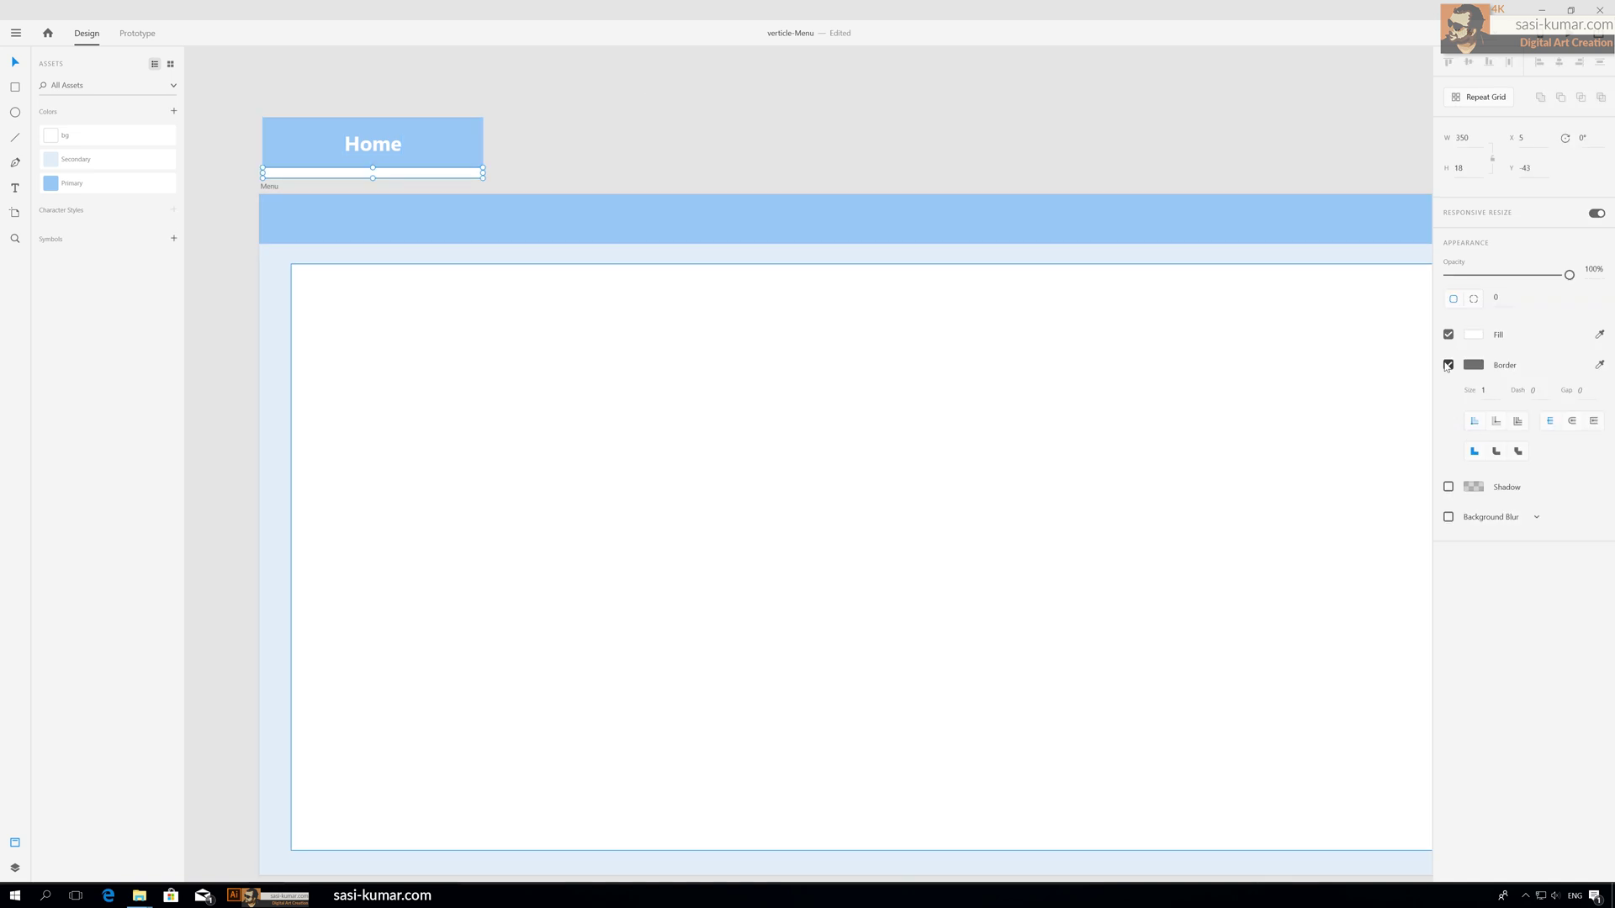
left_click(642, 180)
left_click(436, 175)
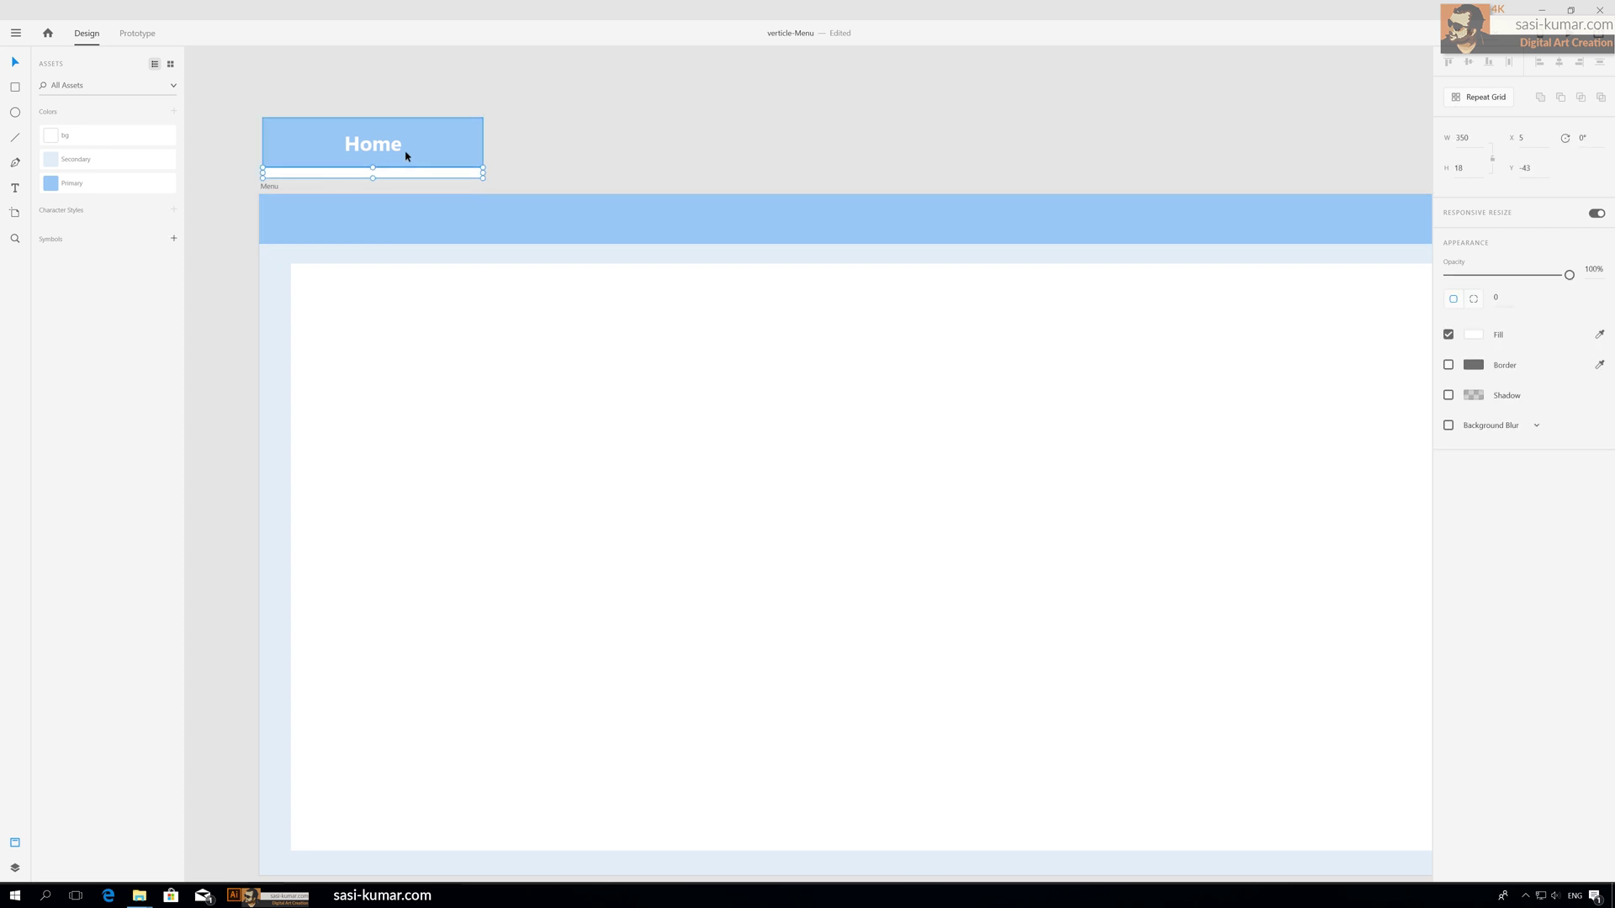
Colour the bar a deeper golden yellow and slim it to 12 px tall.
left_click(1471, 335)
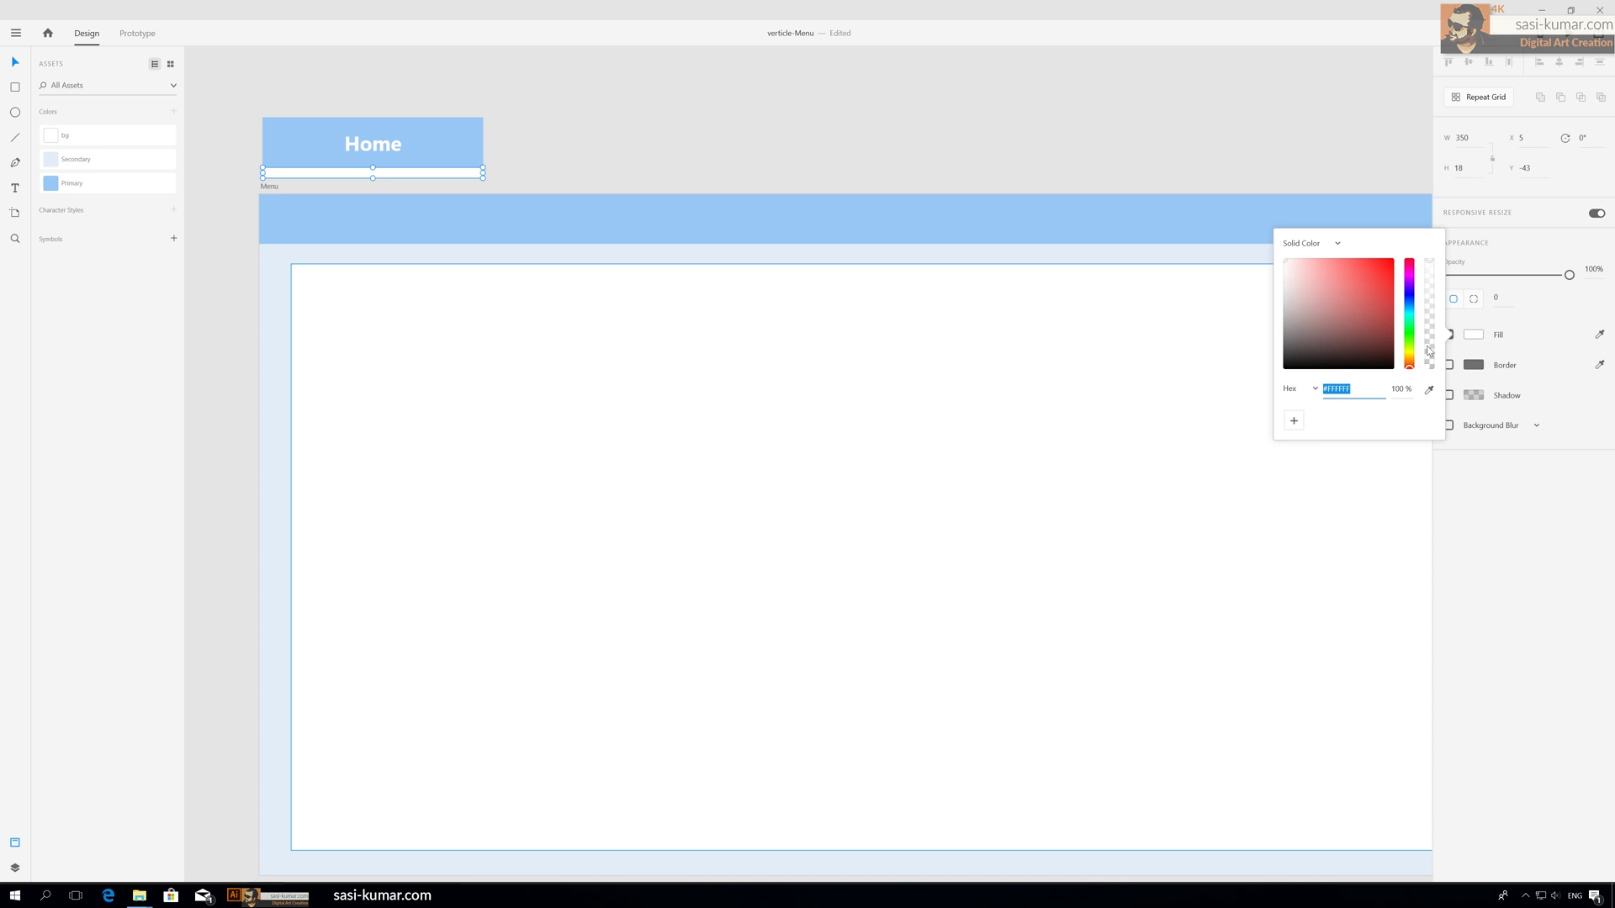
left_click_drag(1407, 360, 1397, 254)
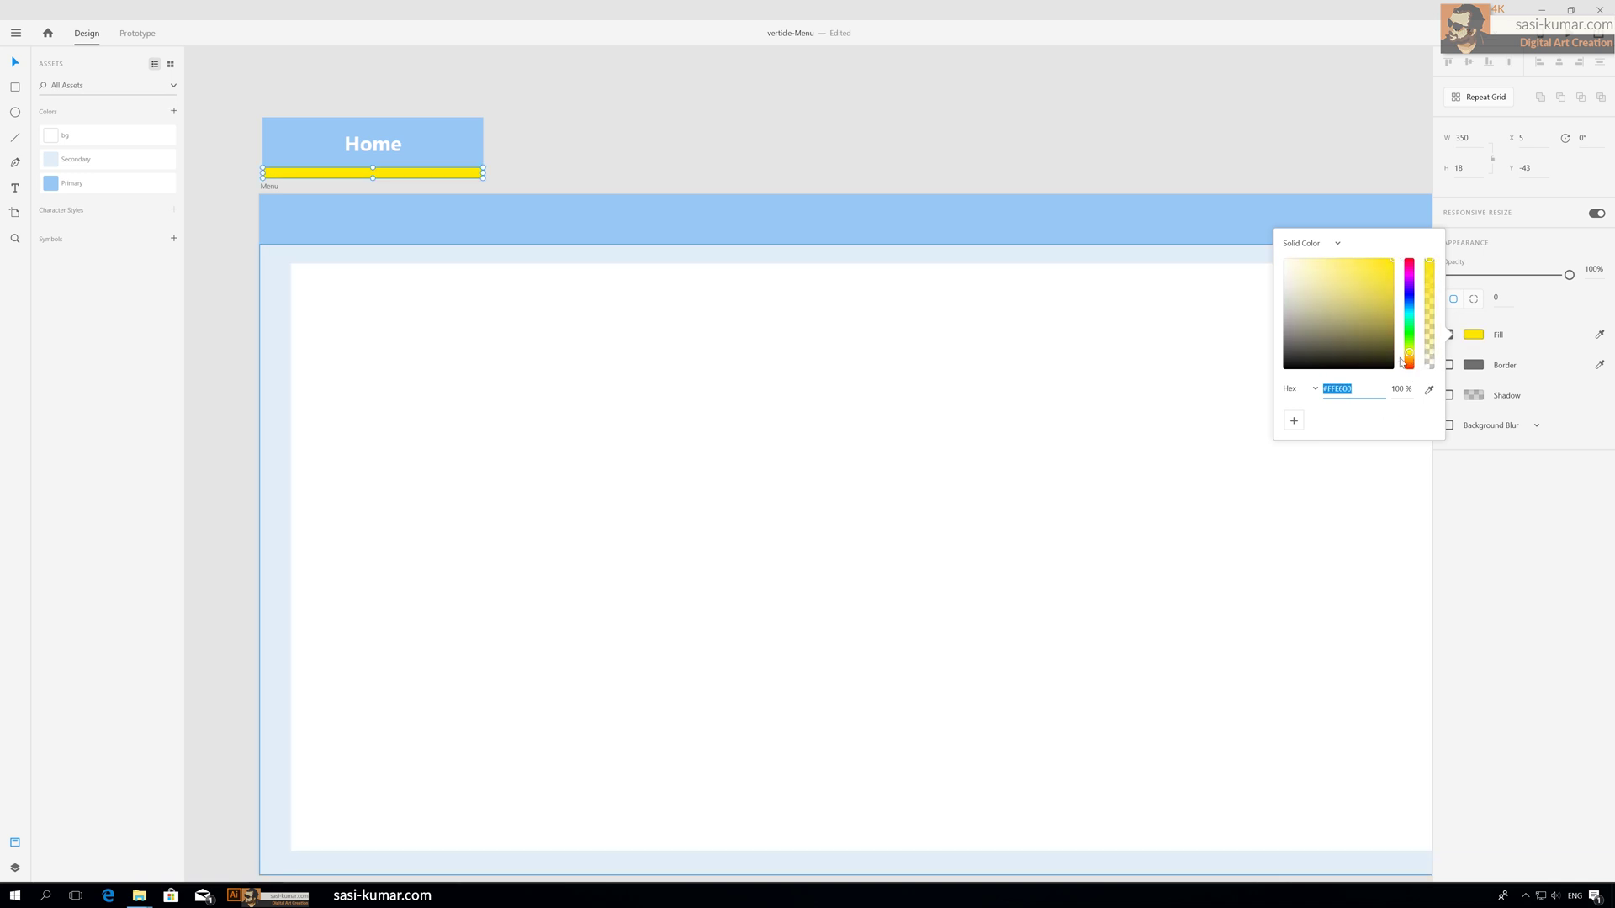
left_click_drag(1411, 356, 1410, 357)
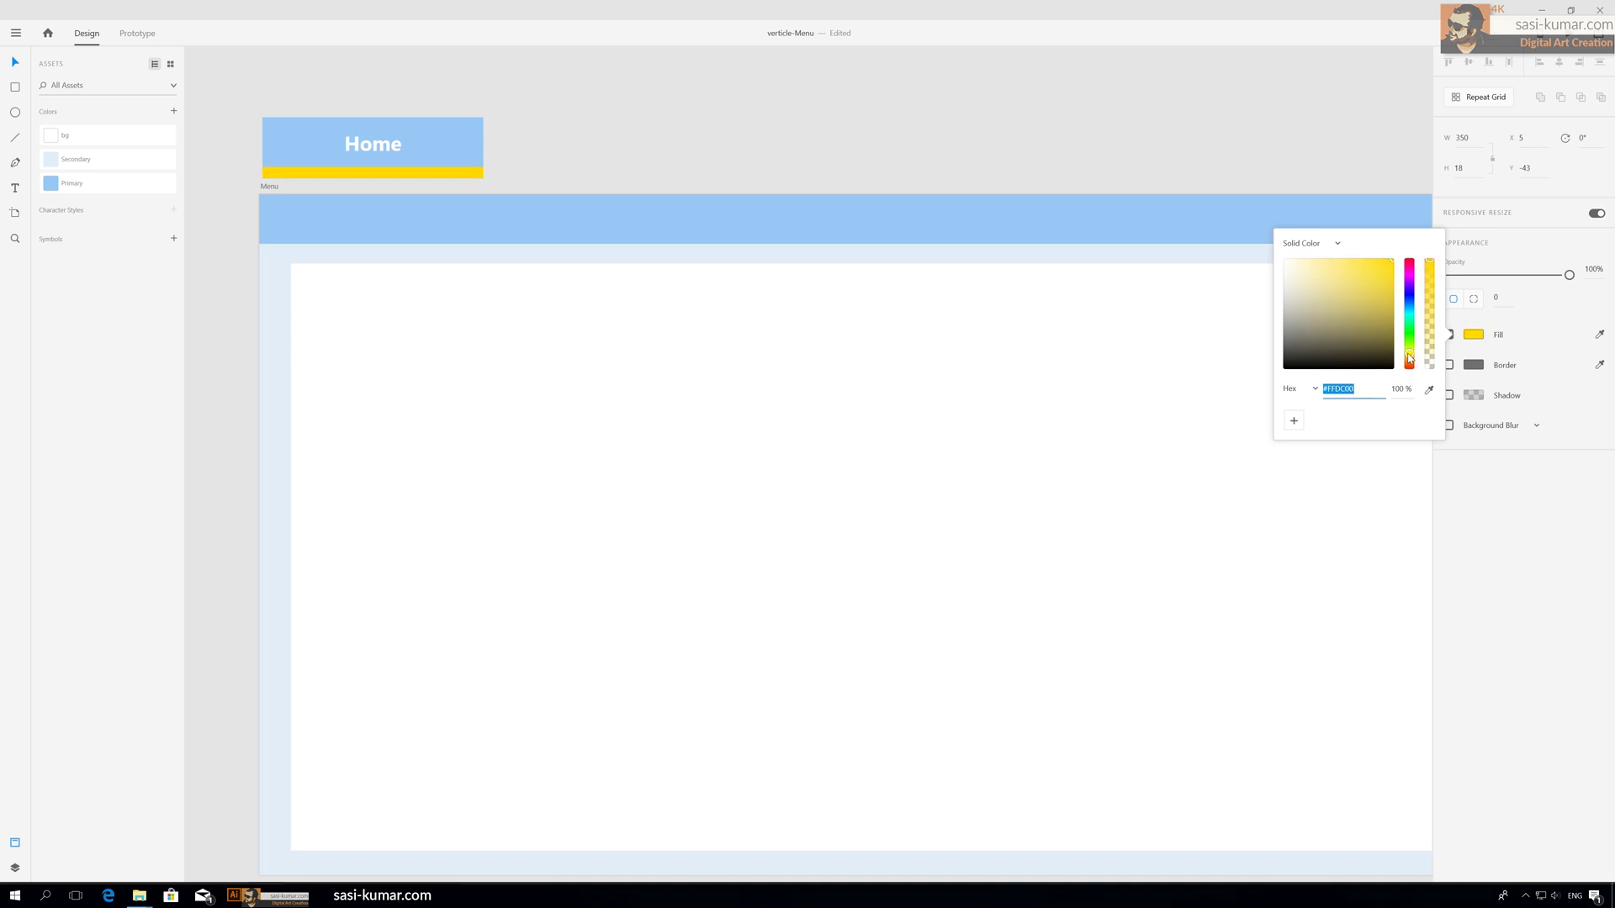
left_click(486, 149)
left_click(364, 177)
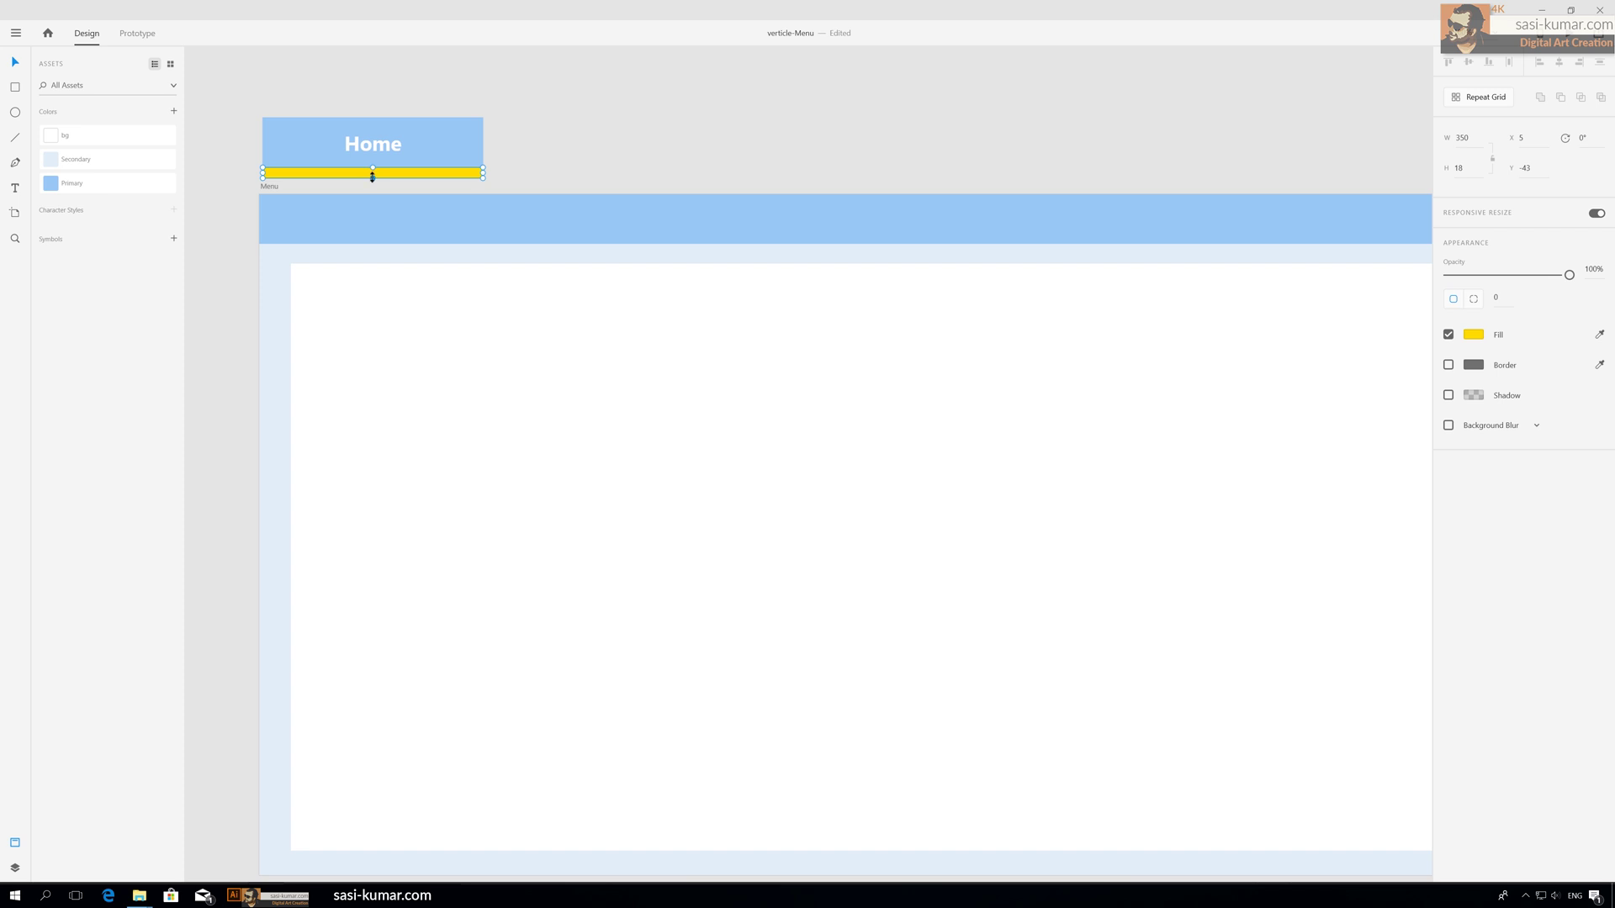
left_click_drag(373, 177, 370, 173)
left_click(666, 125)
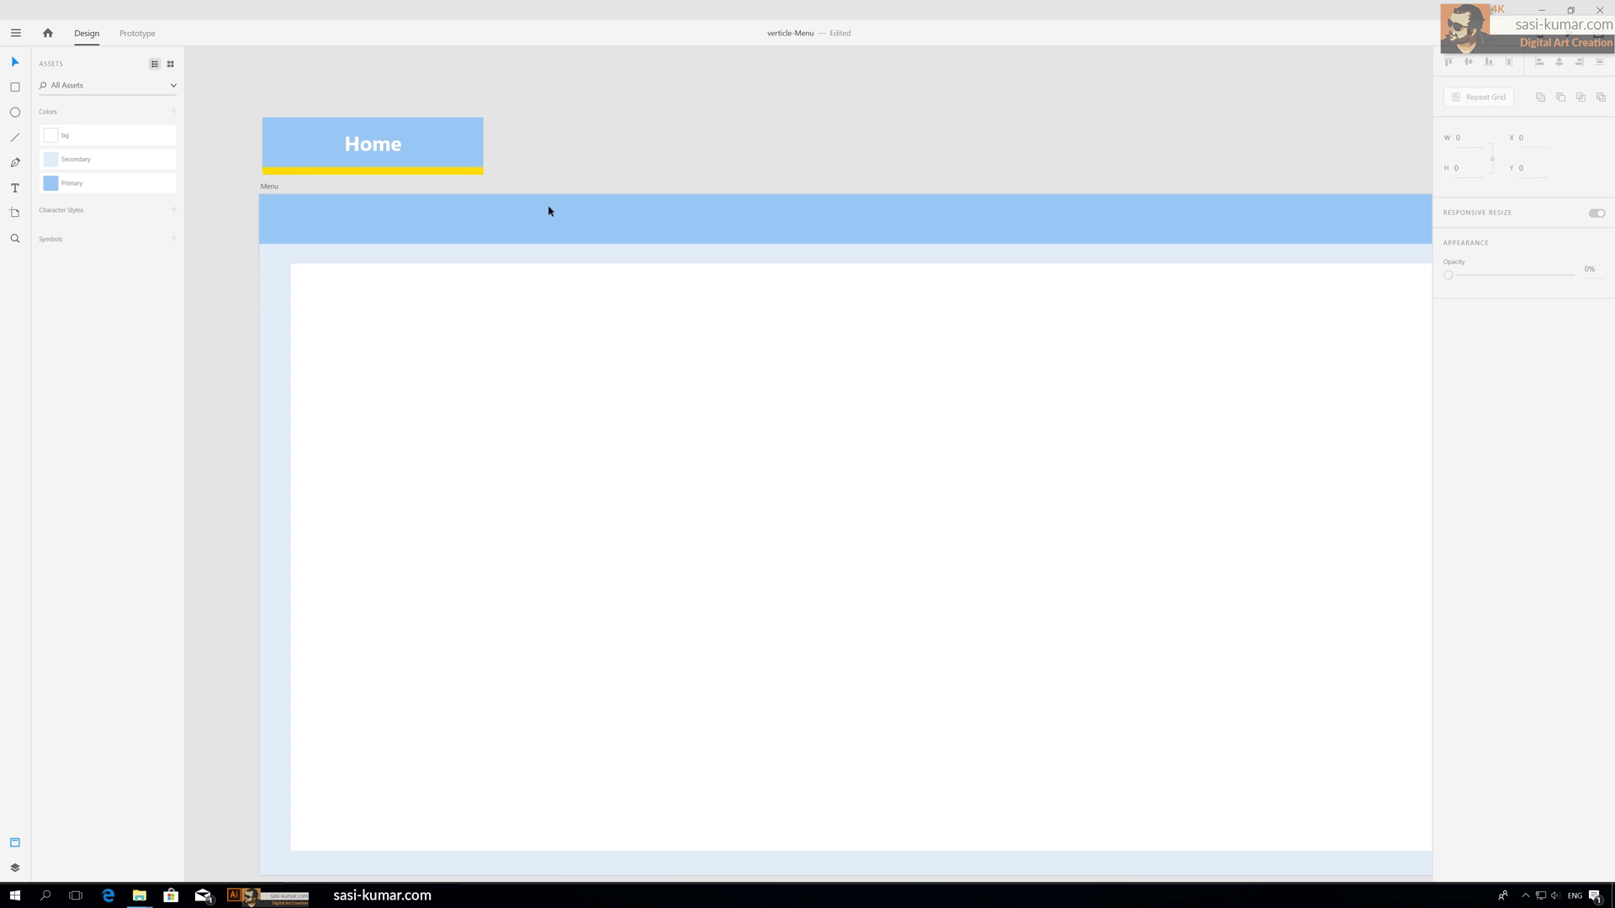
left_click(455, 171)
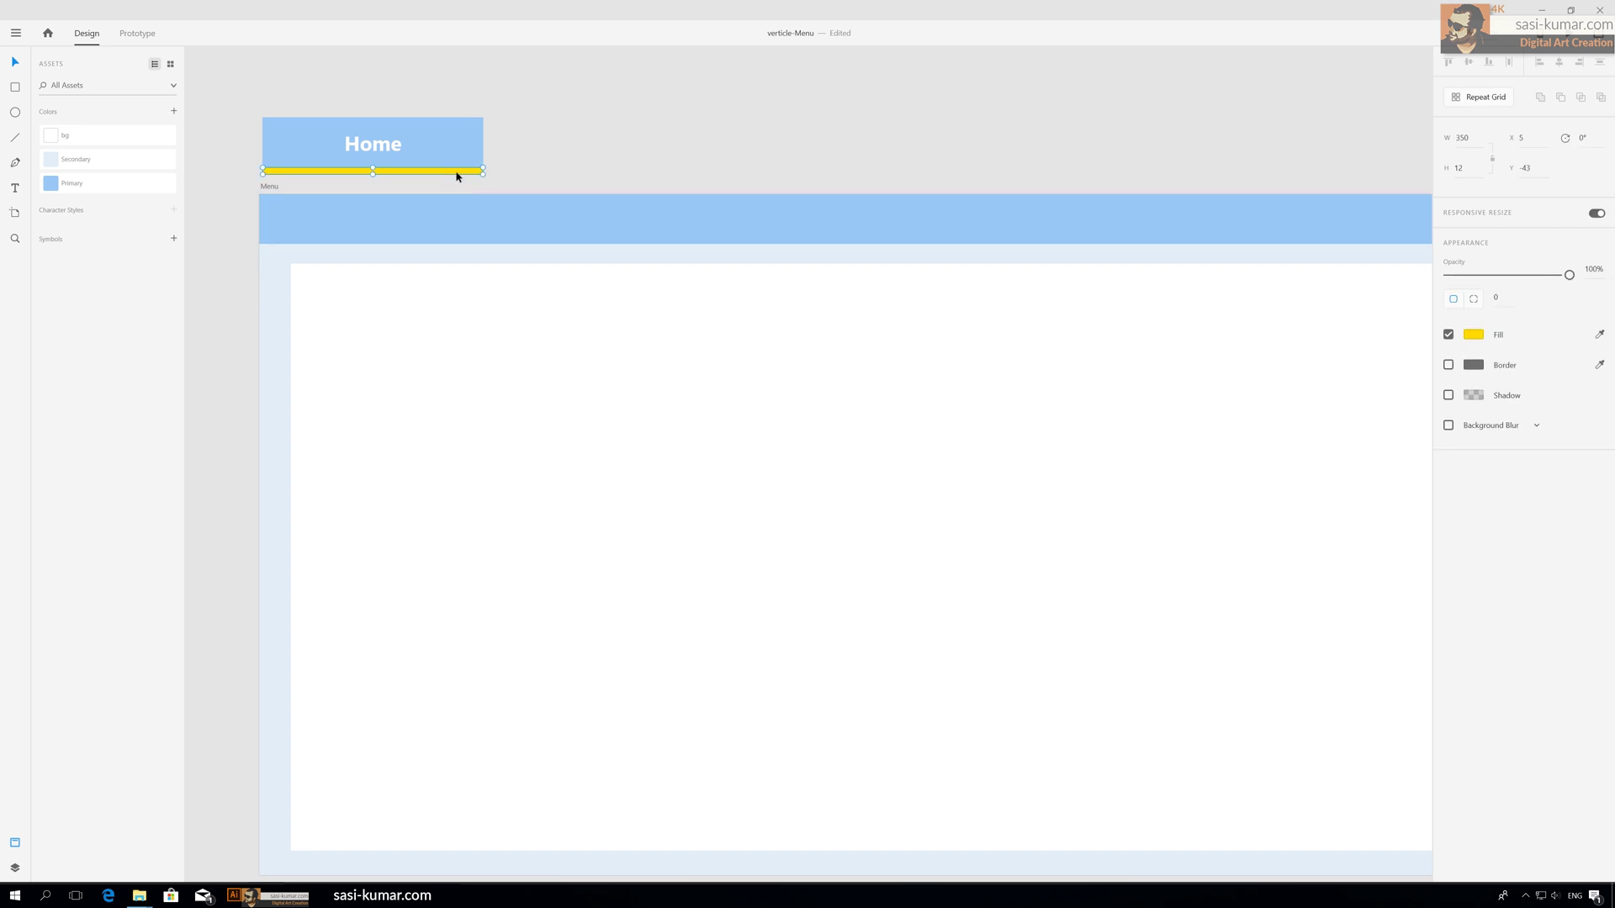
Copy the bar to Y 79 under the Menu header and stretch it to 1920 wide.
left_click_drag(457, 176, 454, 249)
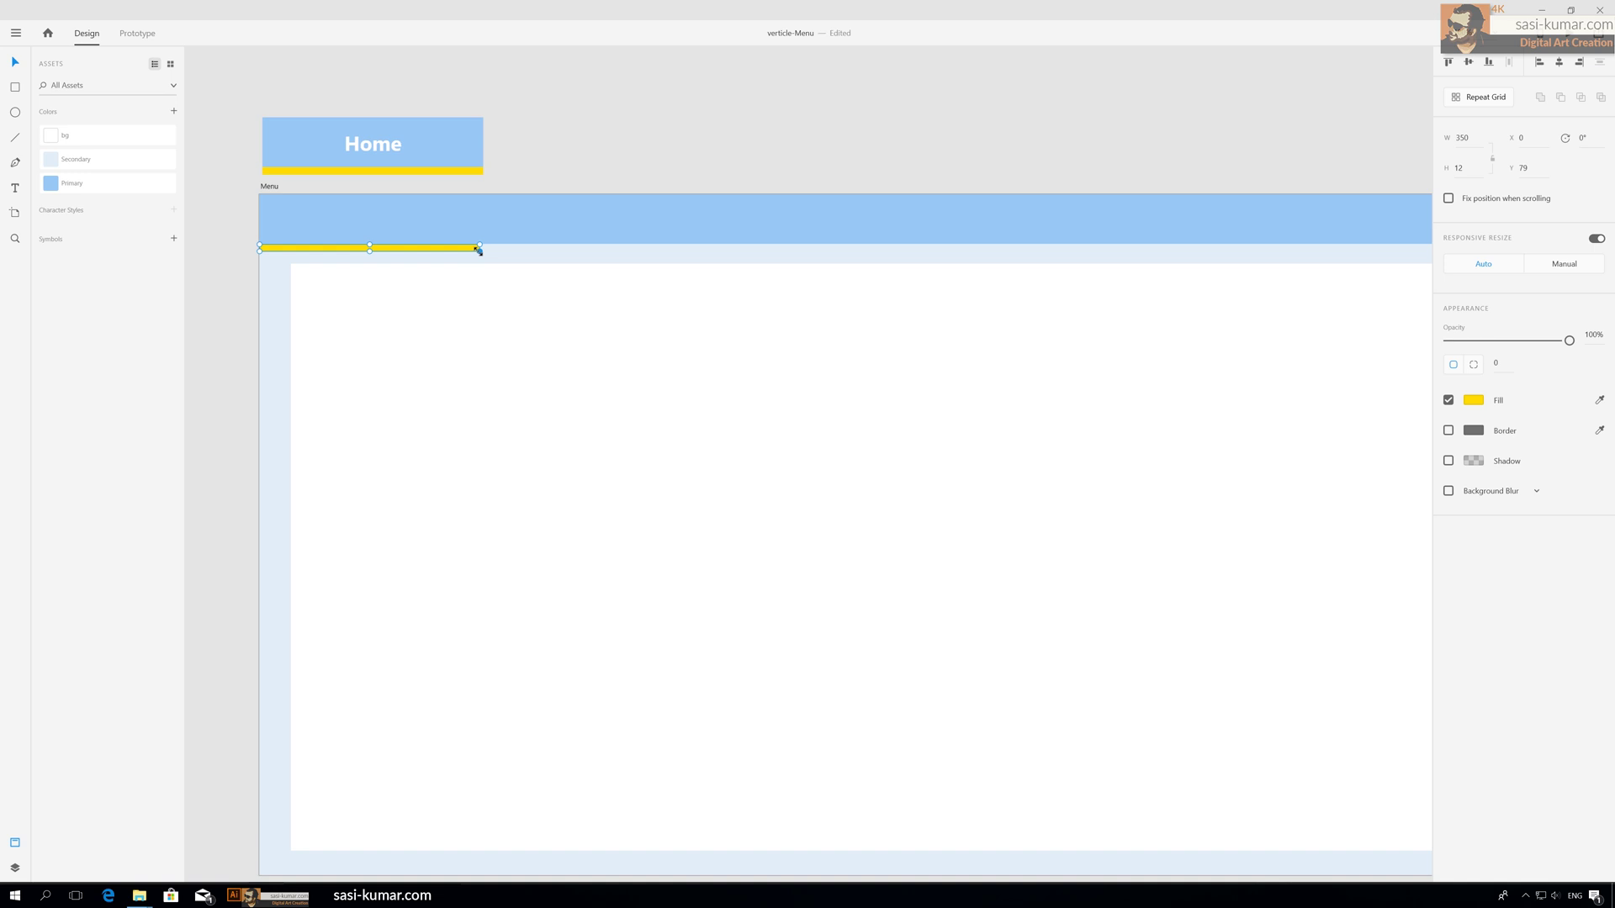
scroll(773, 150, "right", 1)
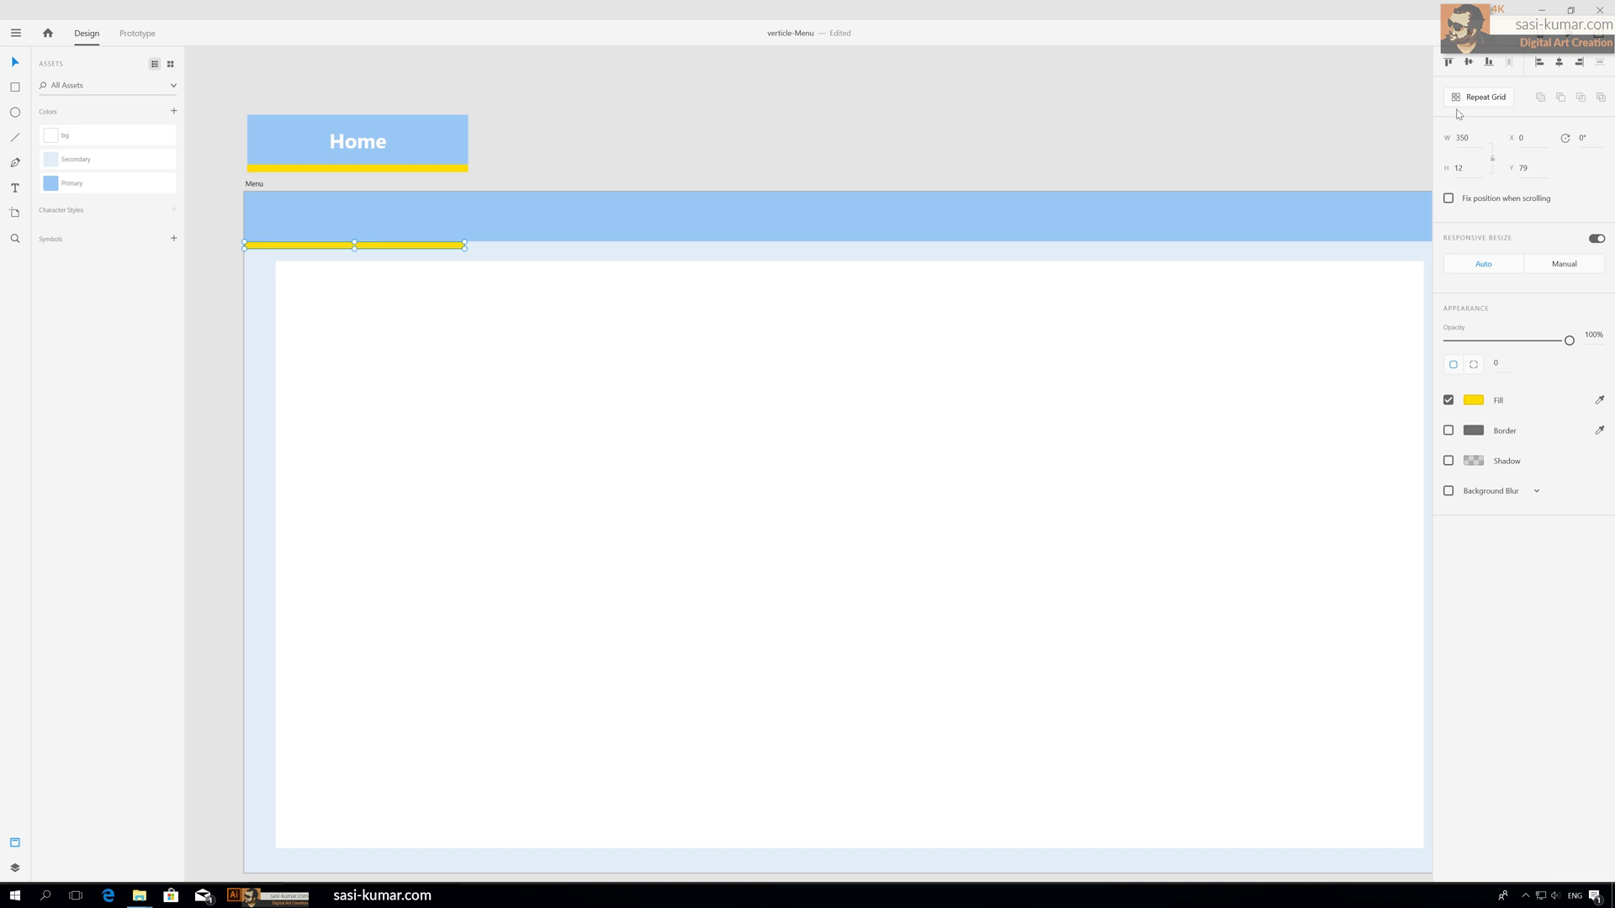
key("2")
key("Return")
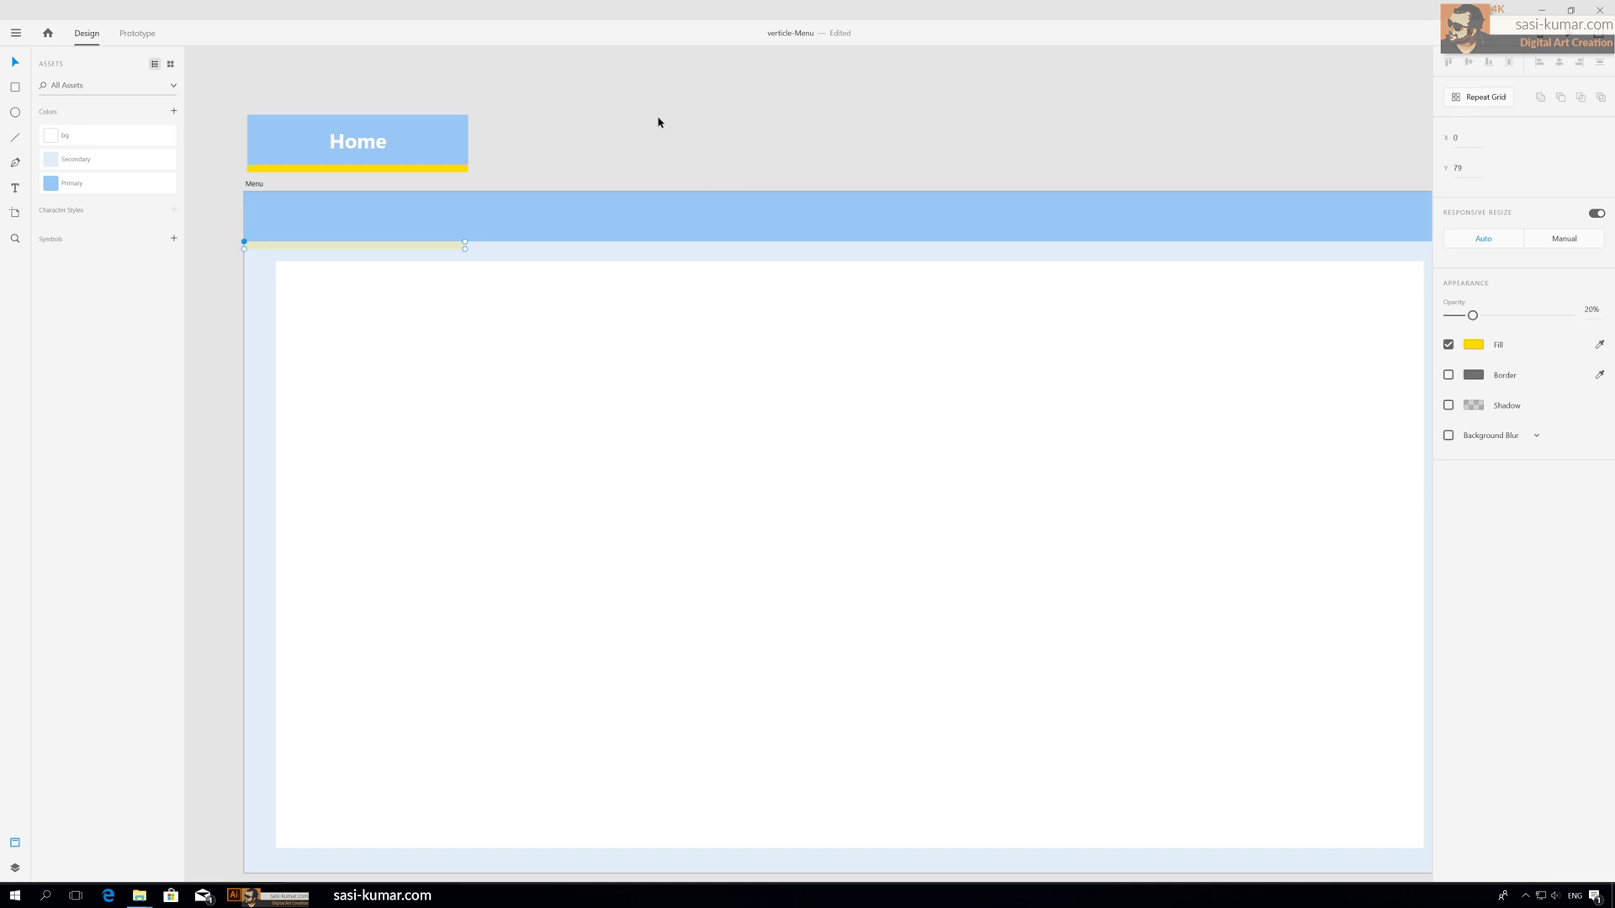
left_click(446, 247)
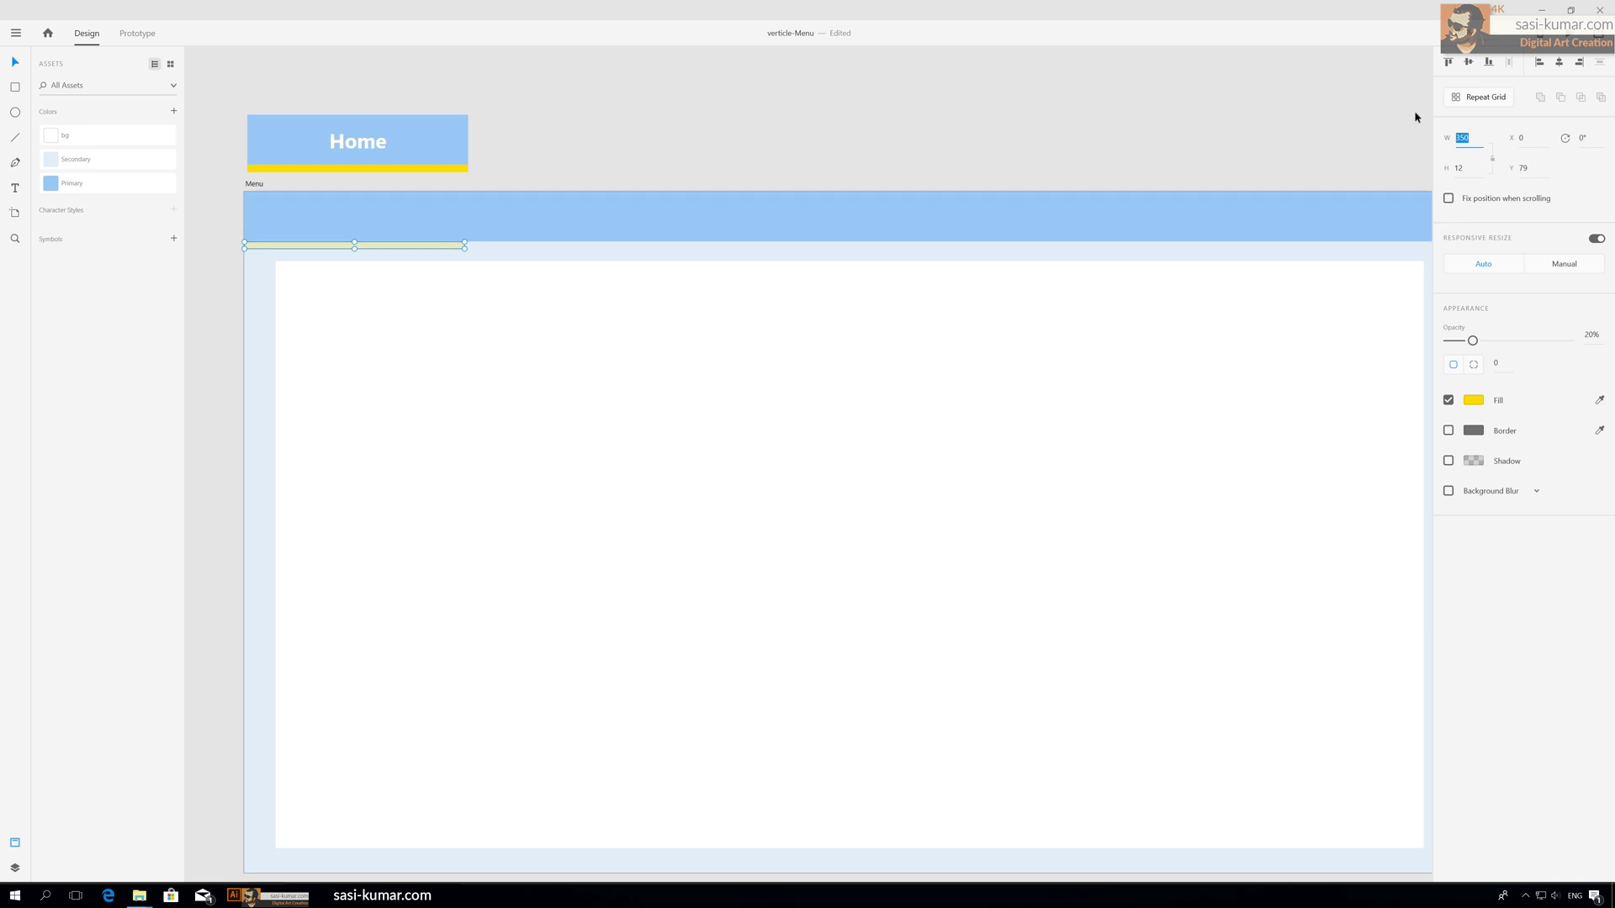
key("BackSpace")
key("BackSpace")
key("BackSpace")
type("1920")
key("Return")
Restore the full-width bar's opacity to 100% and colour it white with the bg swatch.
left_click(1099, 247)
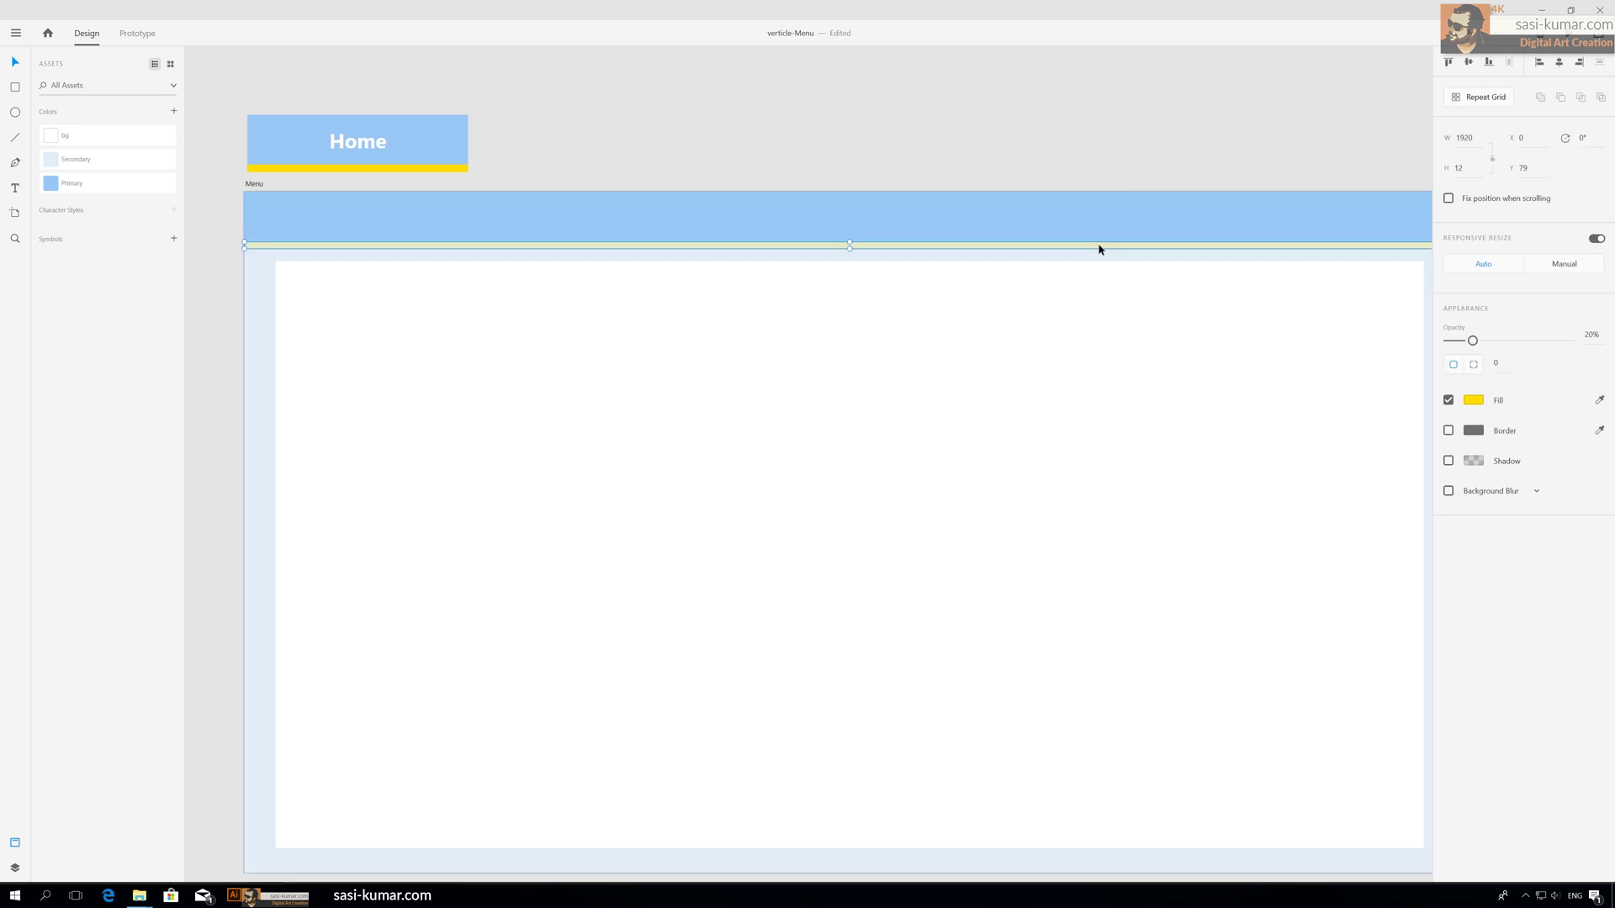
key("ctrl+minus")
key("ctrl+equal")
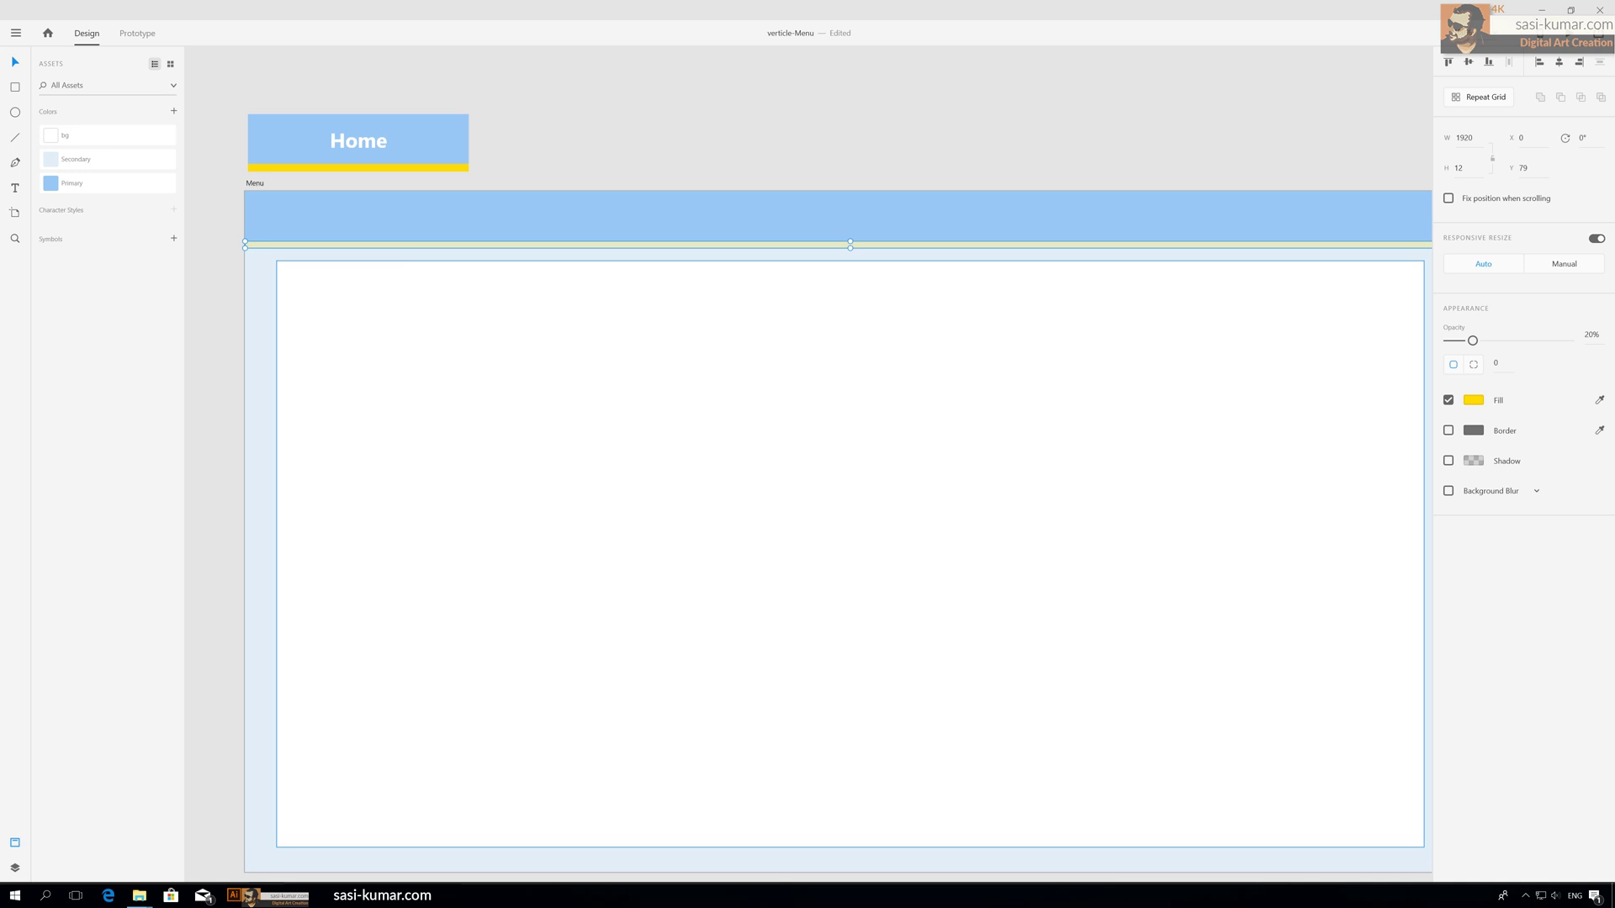
left_click_drag(1471, 340, 1569, 340)
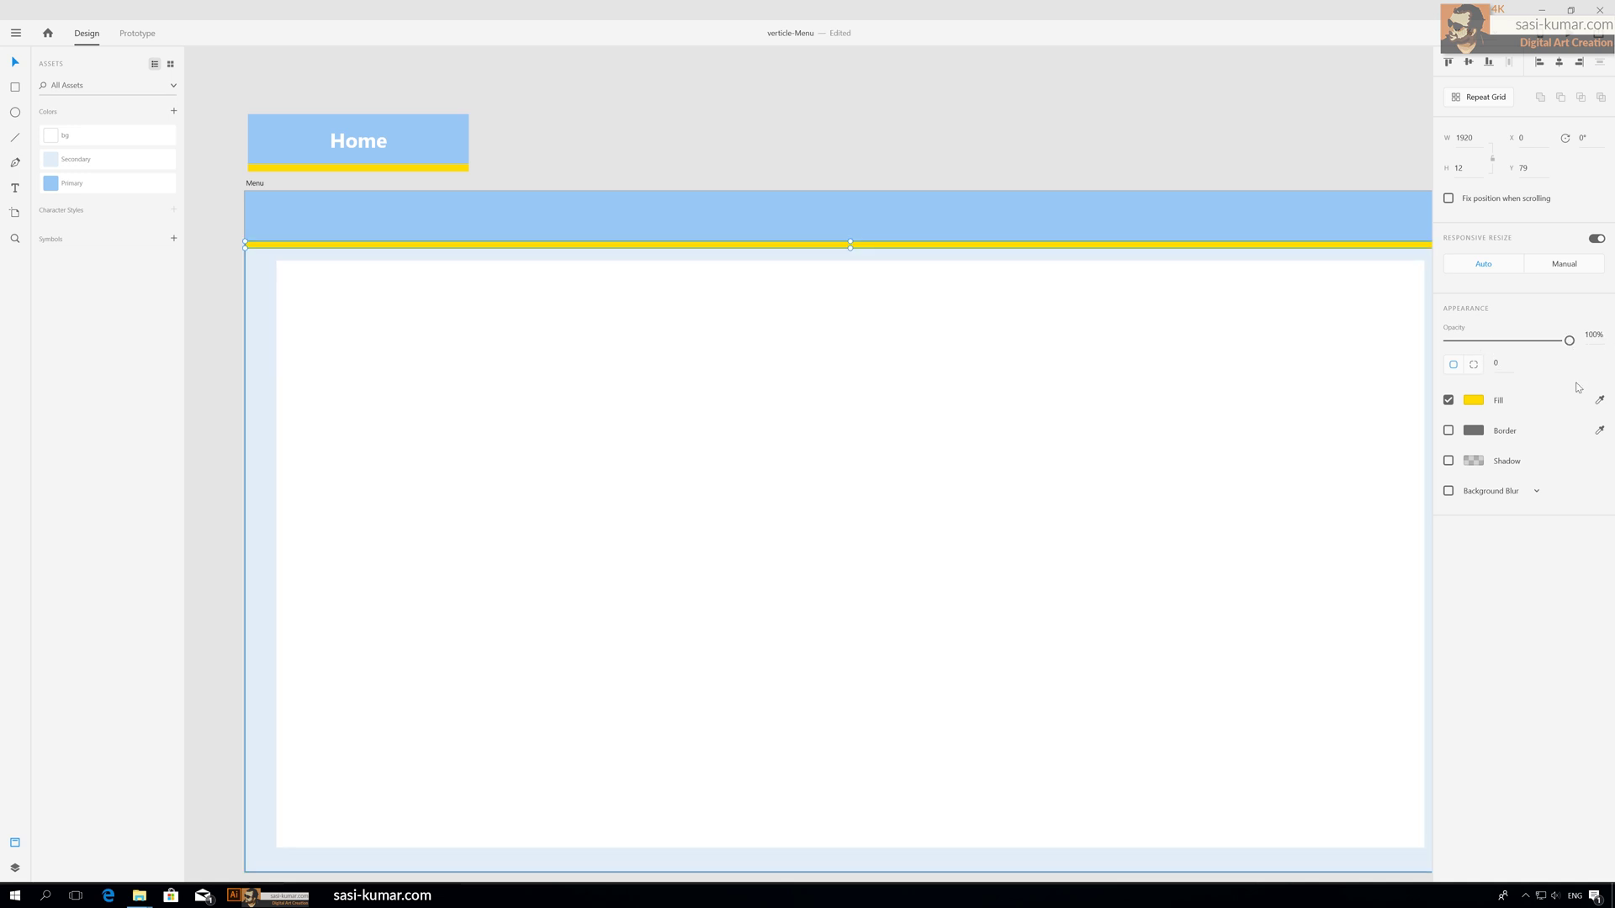
left_click(82, 139)
left_click(675, 129)
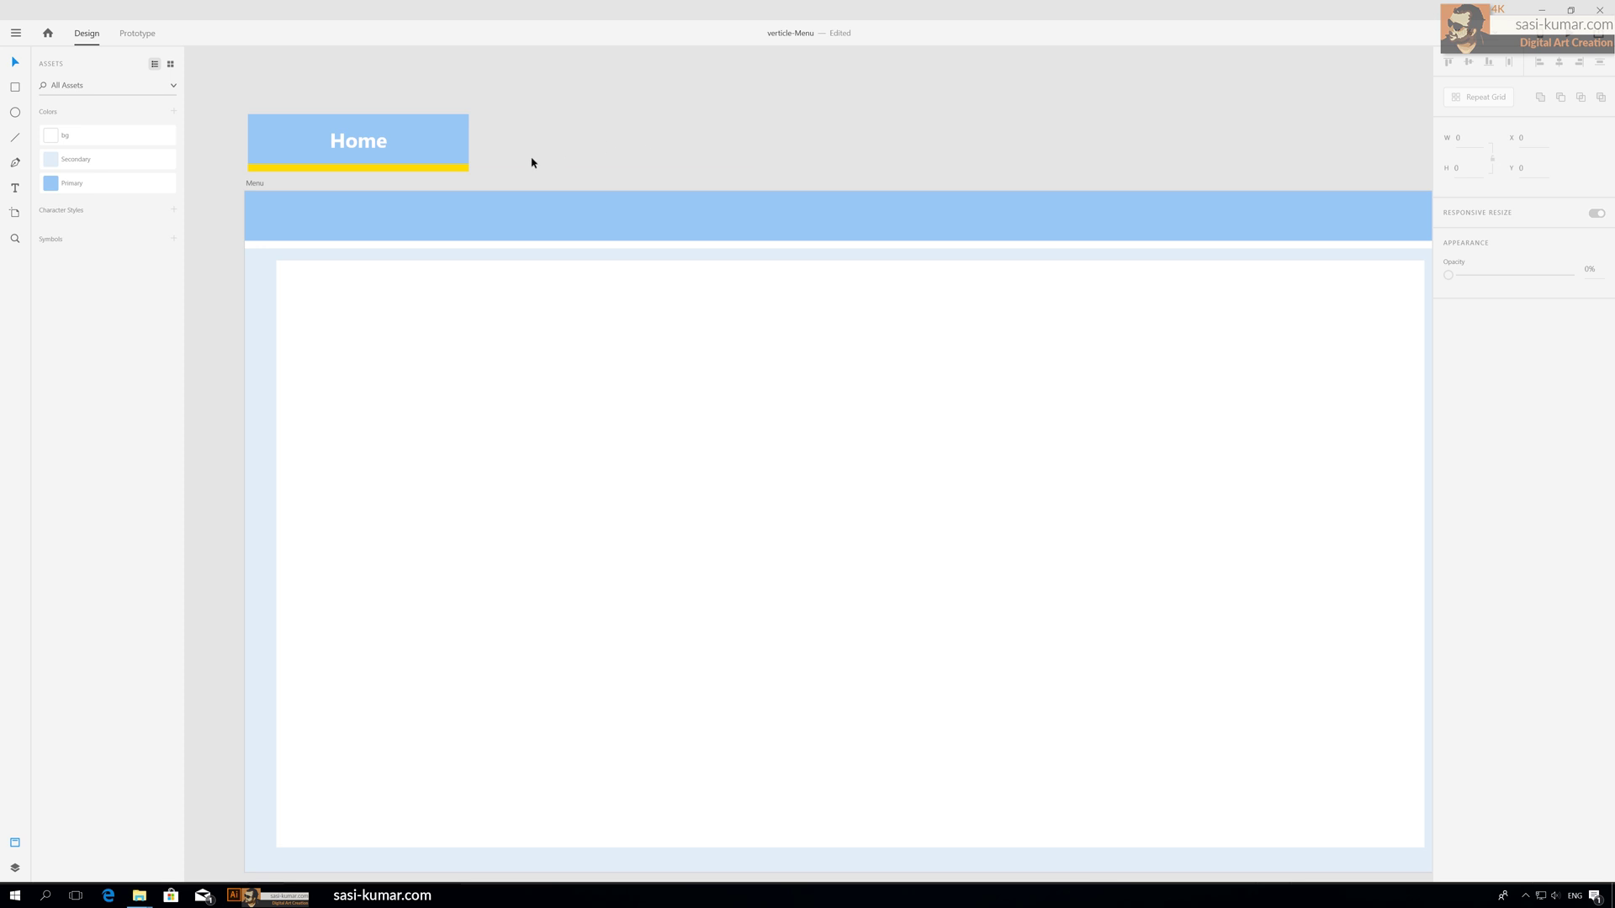
Move the Home button into the Menu bar, flush with its top at Y 0.
left_click_drag(479, 87, 358, 218)
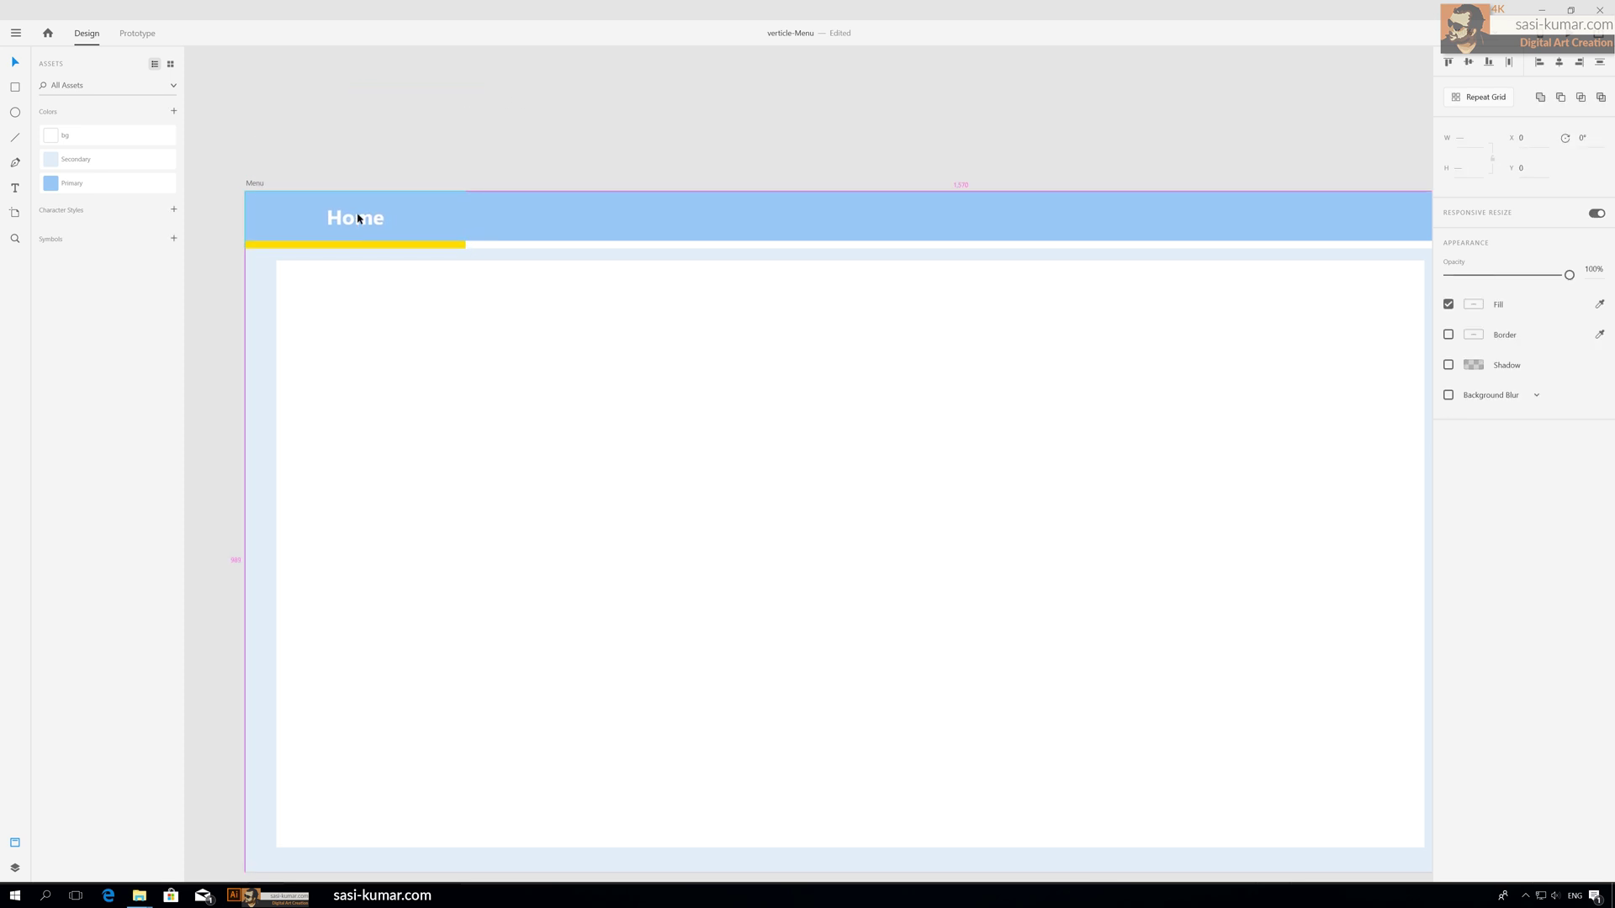
left_click(474, 132)
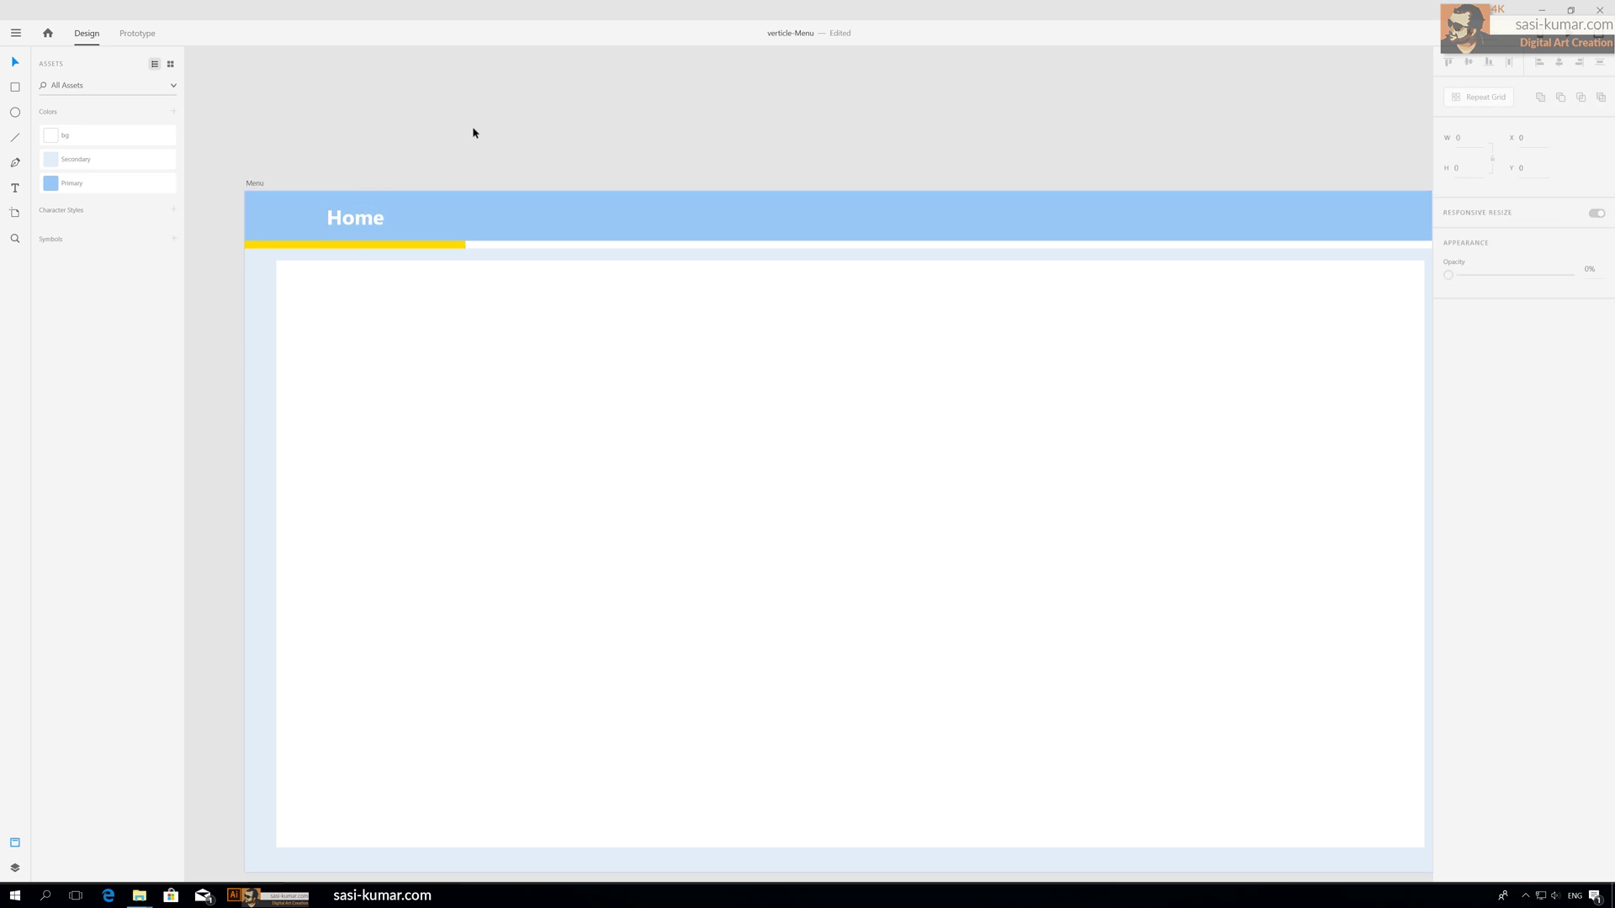
left_click(365, 217)
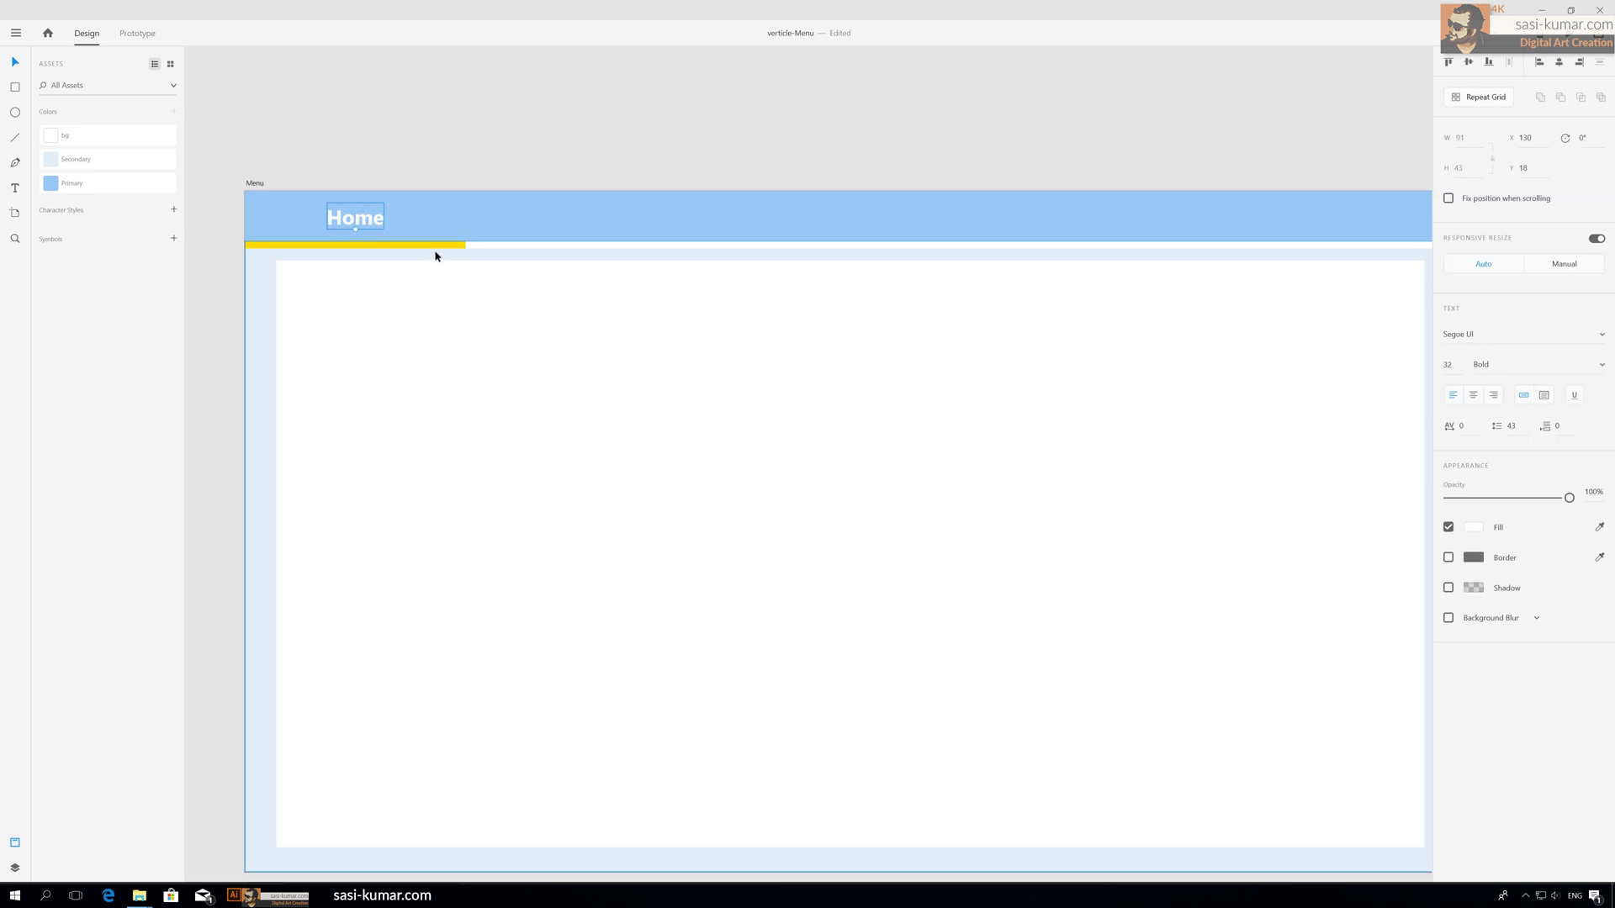
left_click_drag(428, 203, 431, 200)
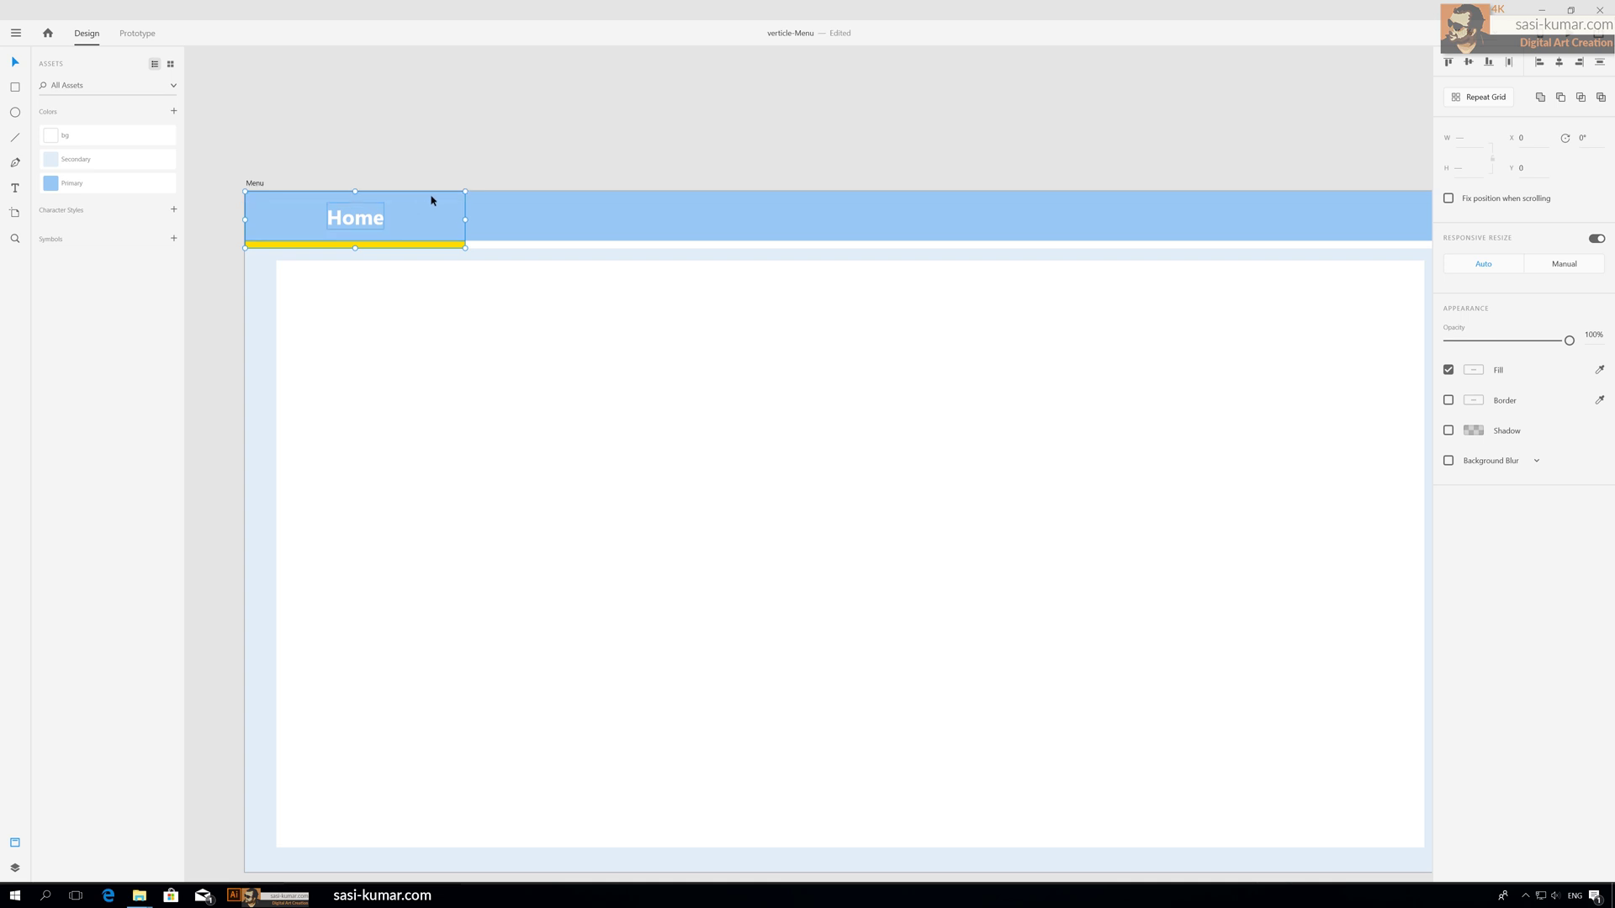
left_click(493, 129)
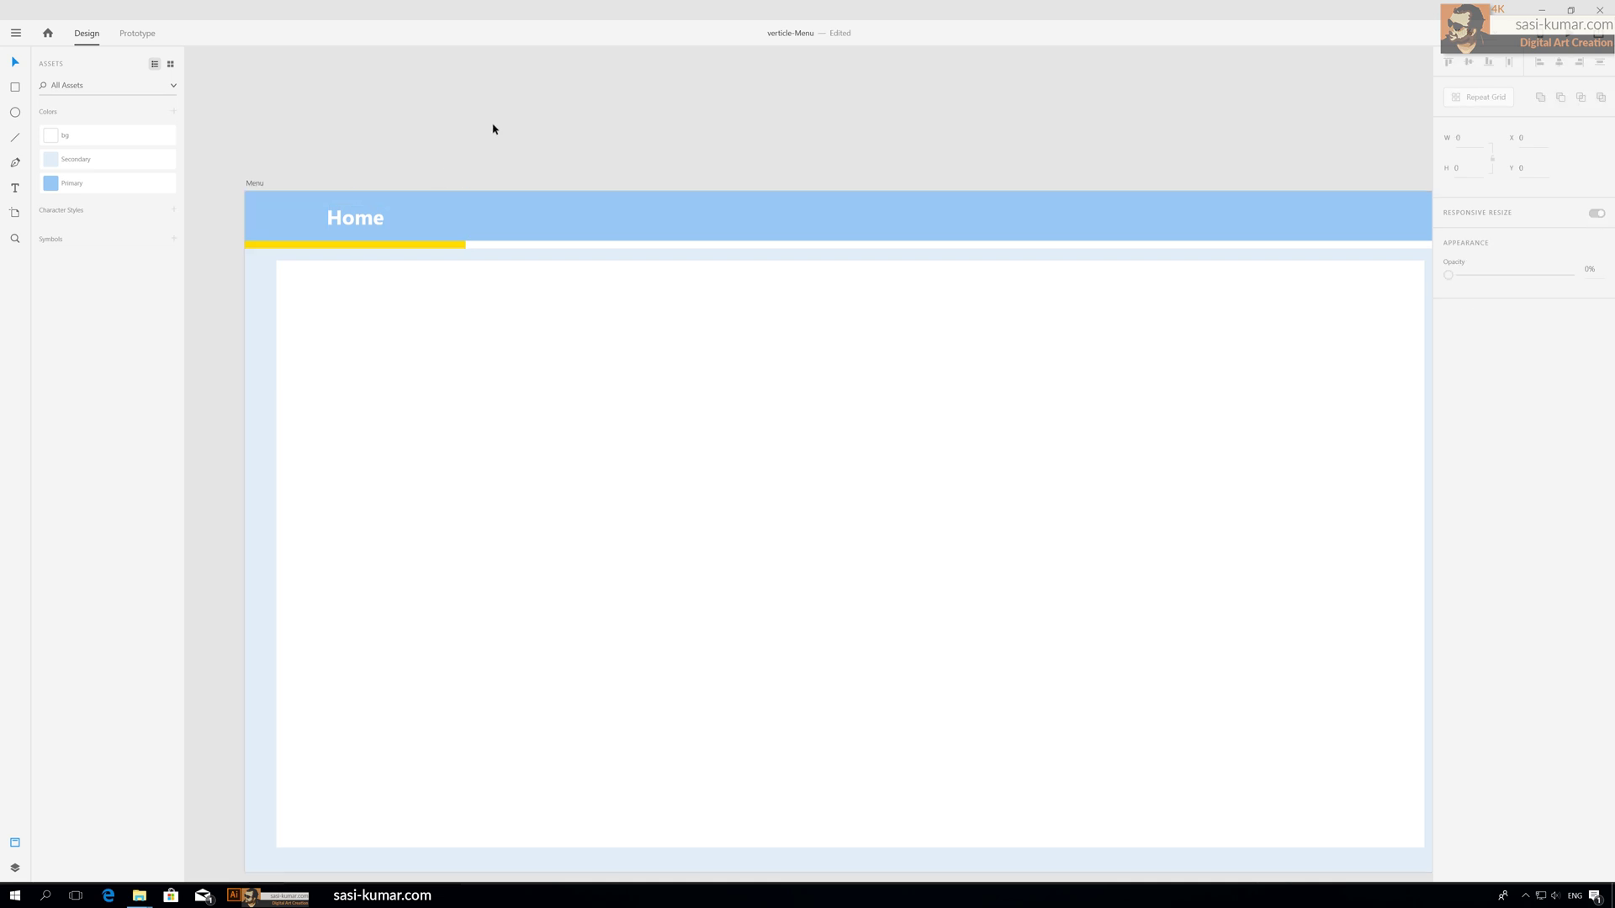
Alt-drag a copy of the Home button to the right along the header.
left_click(458, 219)
left_click(369, 225, "shift")
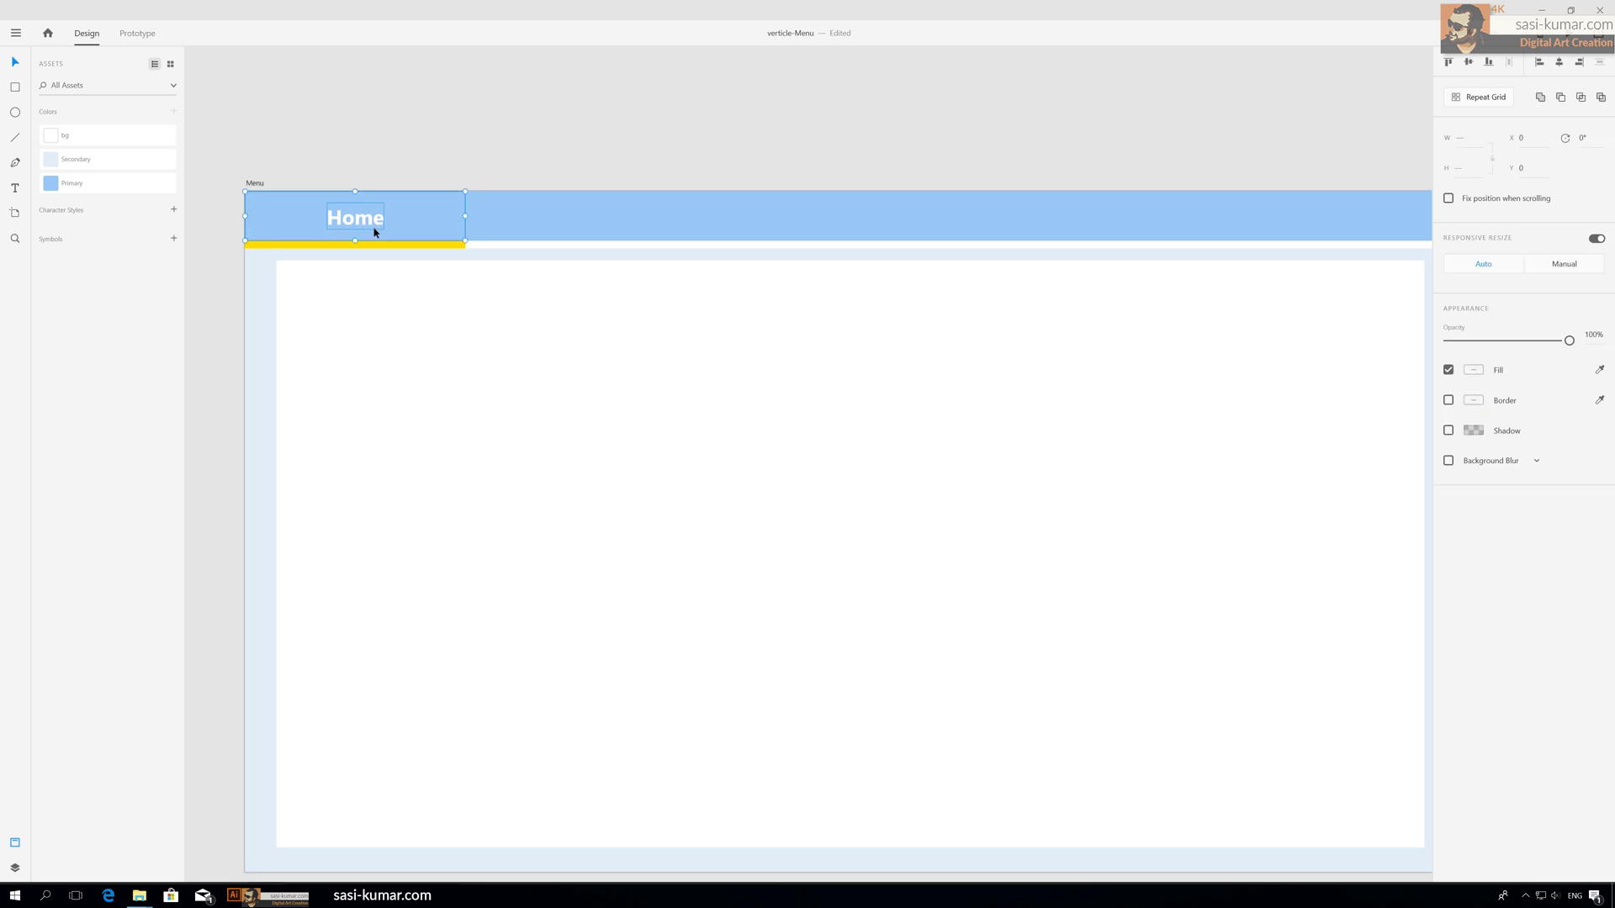
key("alt")
left_click_drag(357, 223, 1002, 216)
Place the fourth Home copy and retype the second label as About Us.
left_click(936, 132)
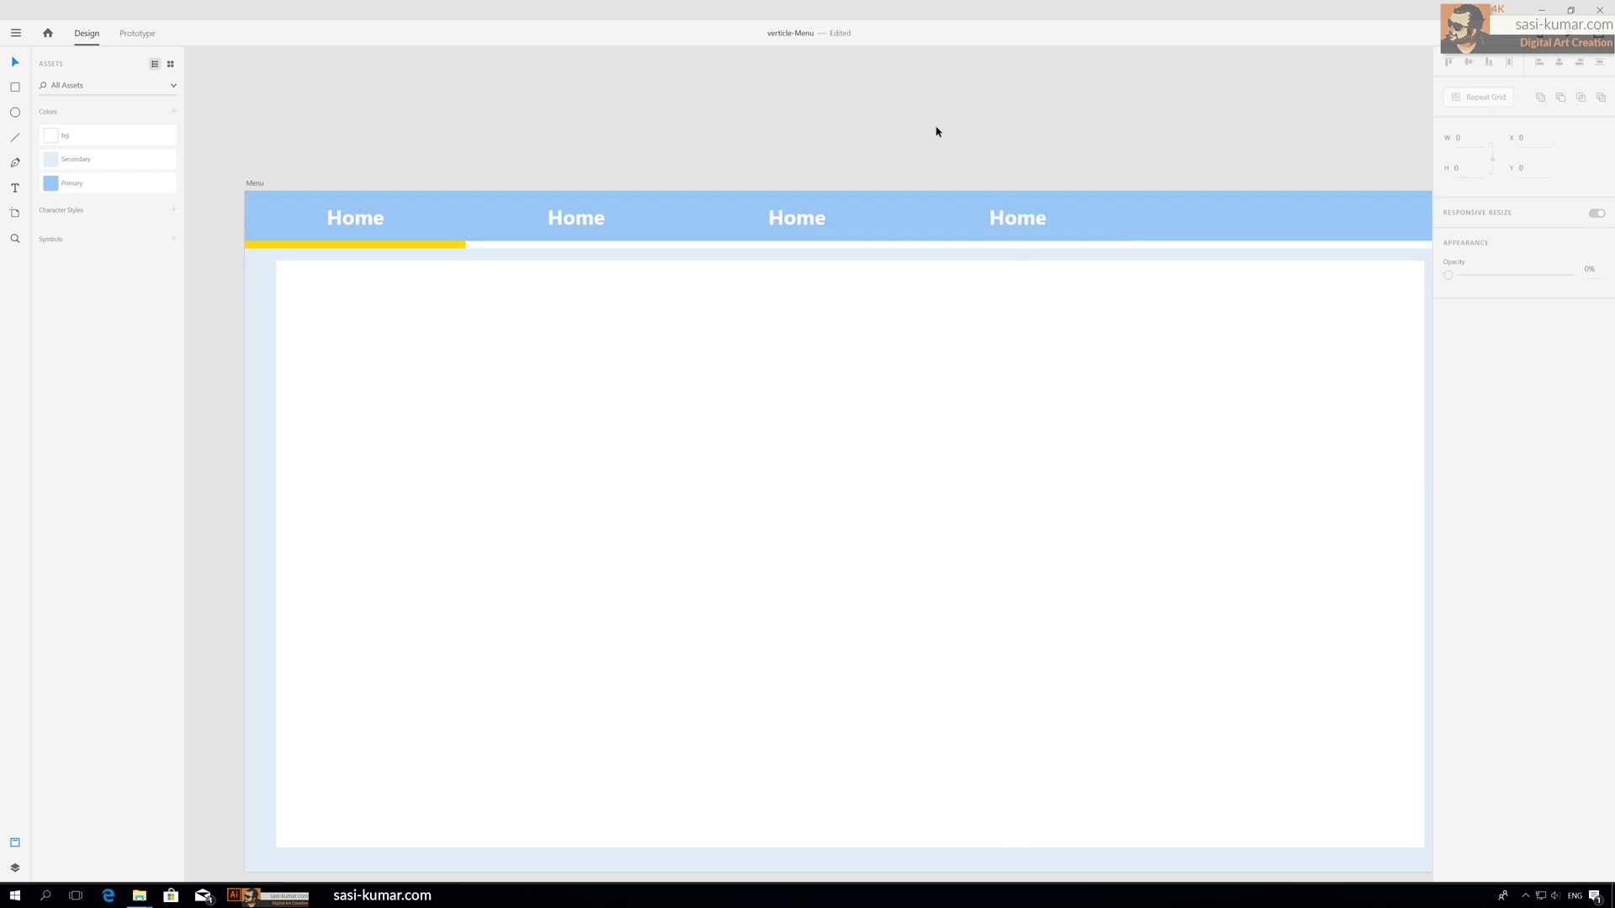
key("ctrl+minus")
left_click_drag(923, 180, 818, 185)
key("ctrl+equal")
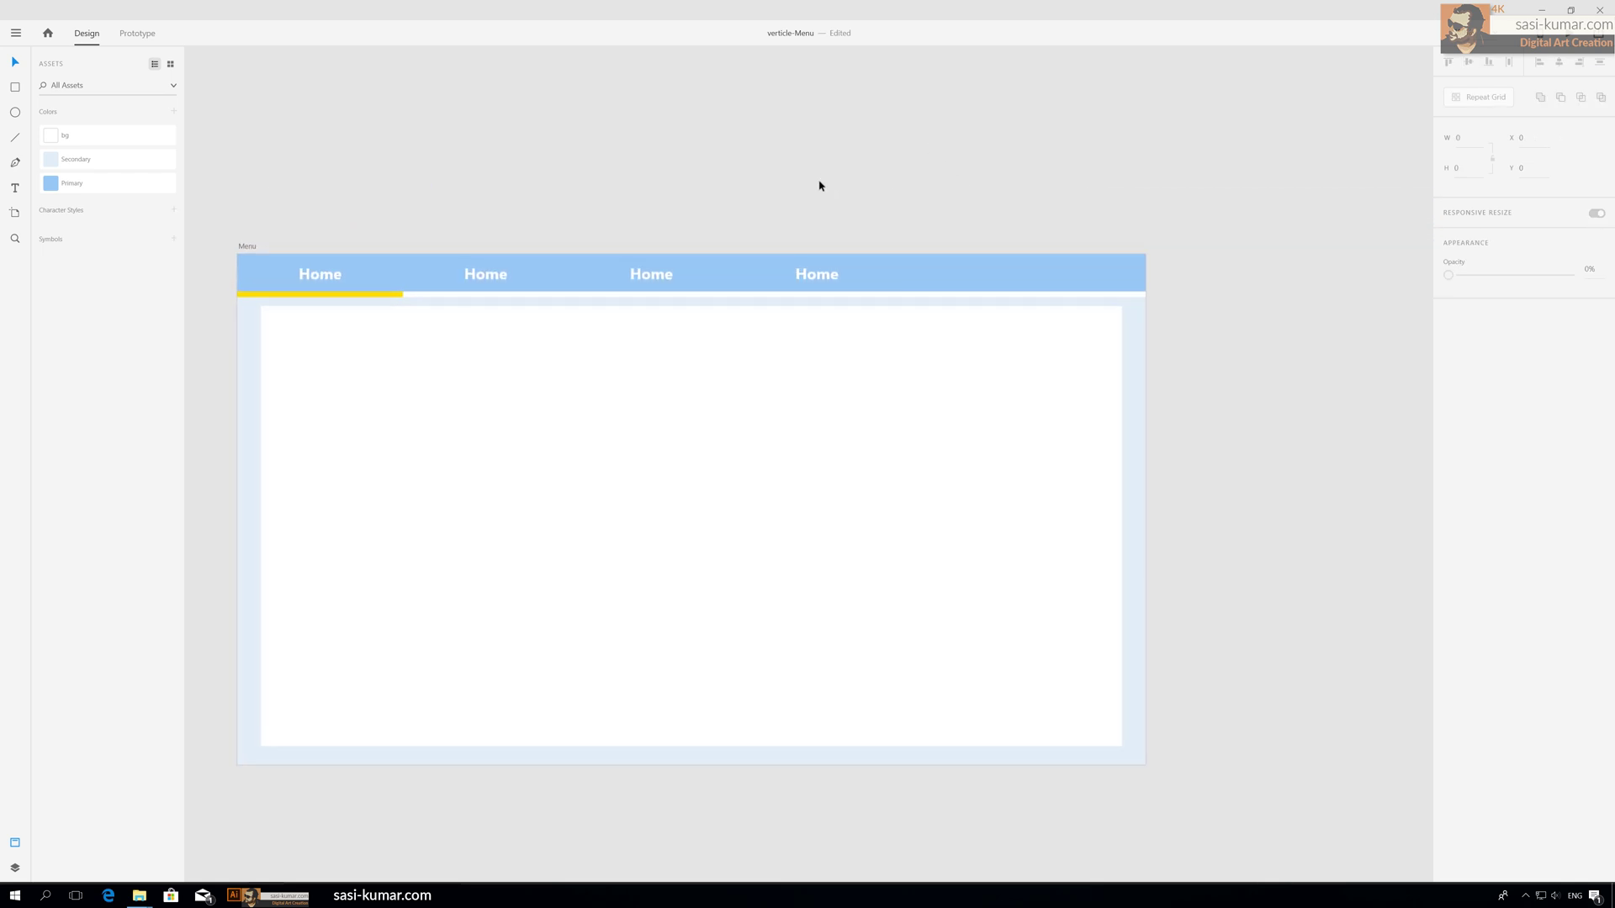
double_click(481, 278)
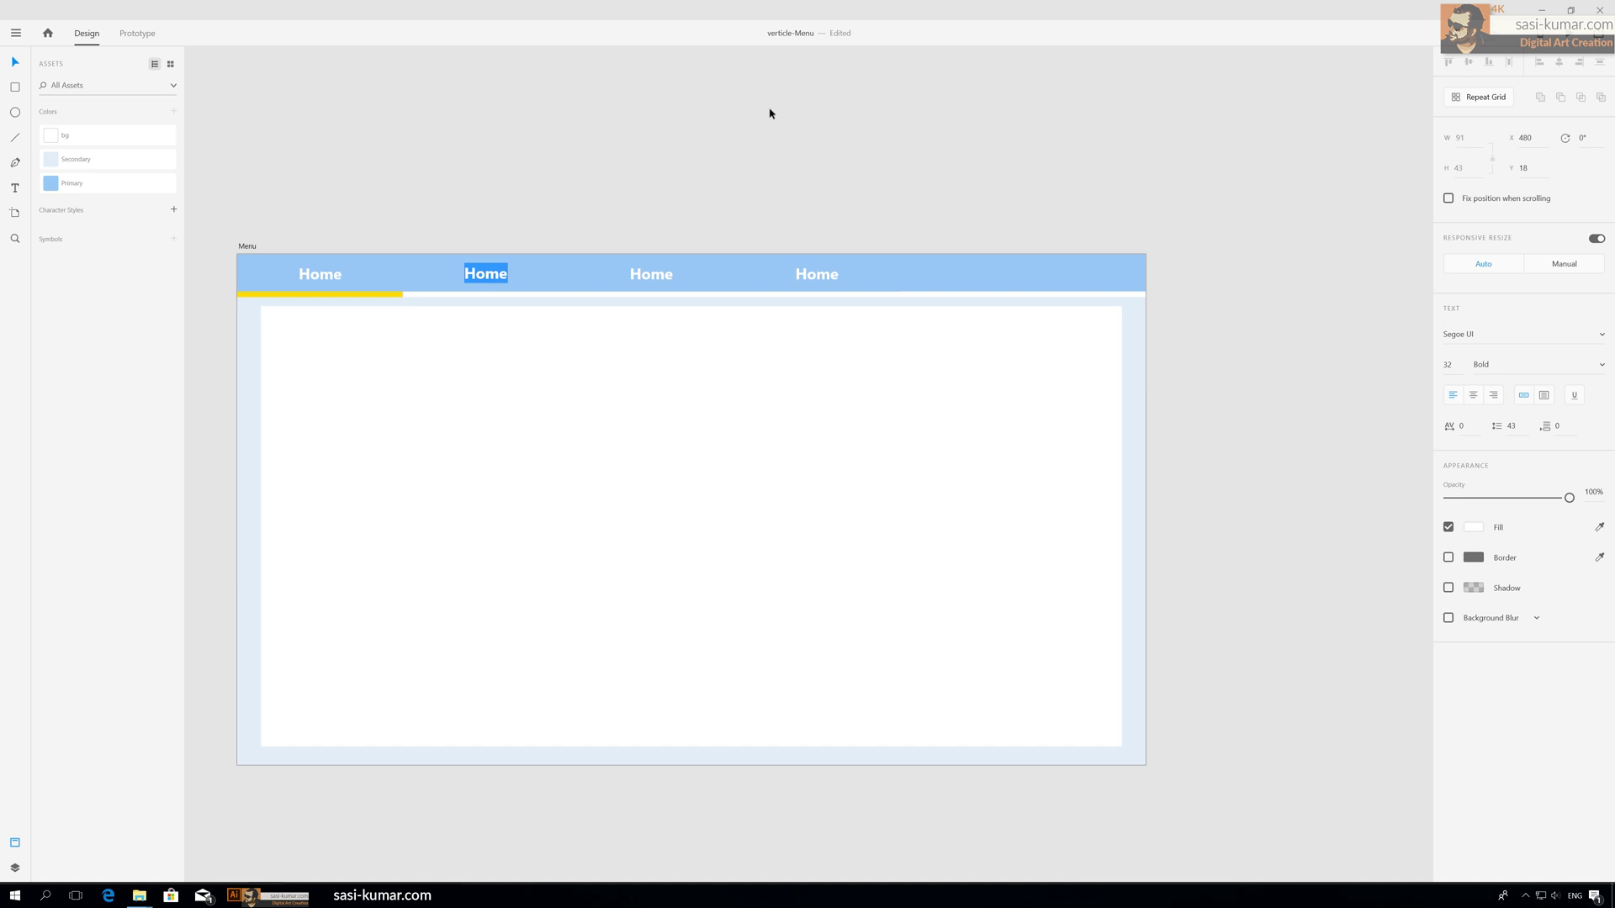
type("About Us")
Retype the fourth label as Contact Us and the third label as Services.
double_click(653, 273)
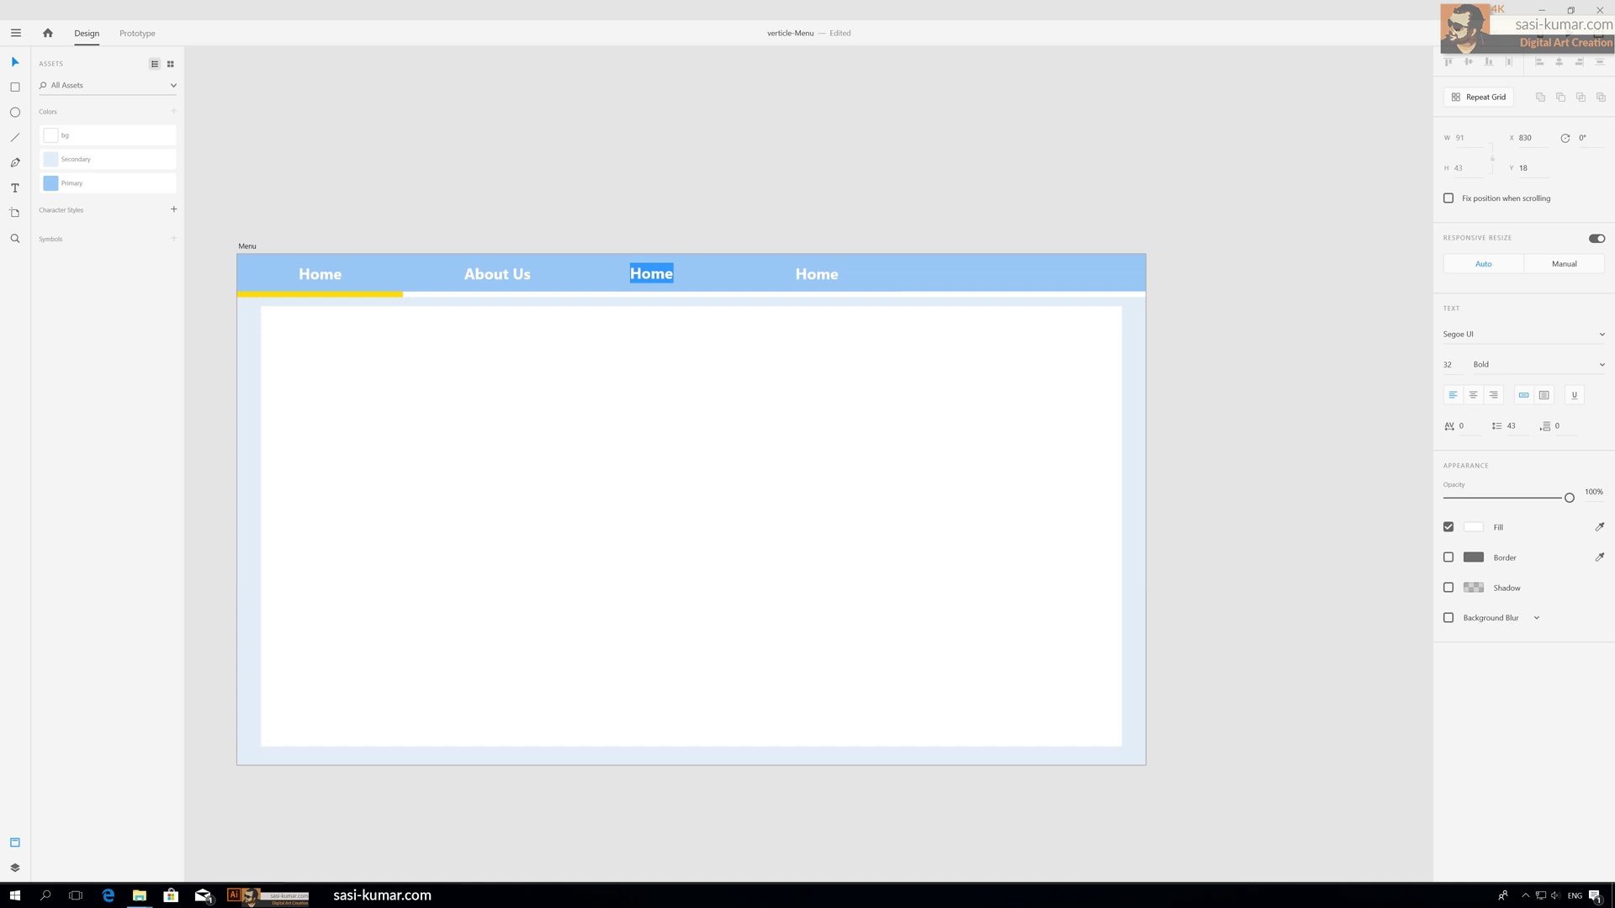
double_click(811, 274)
type("Contact Us")
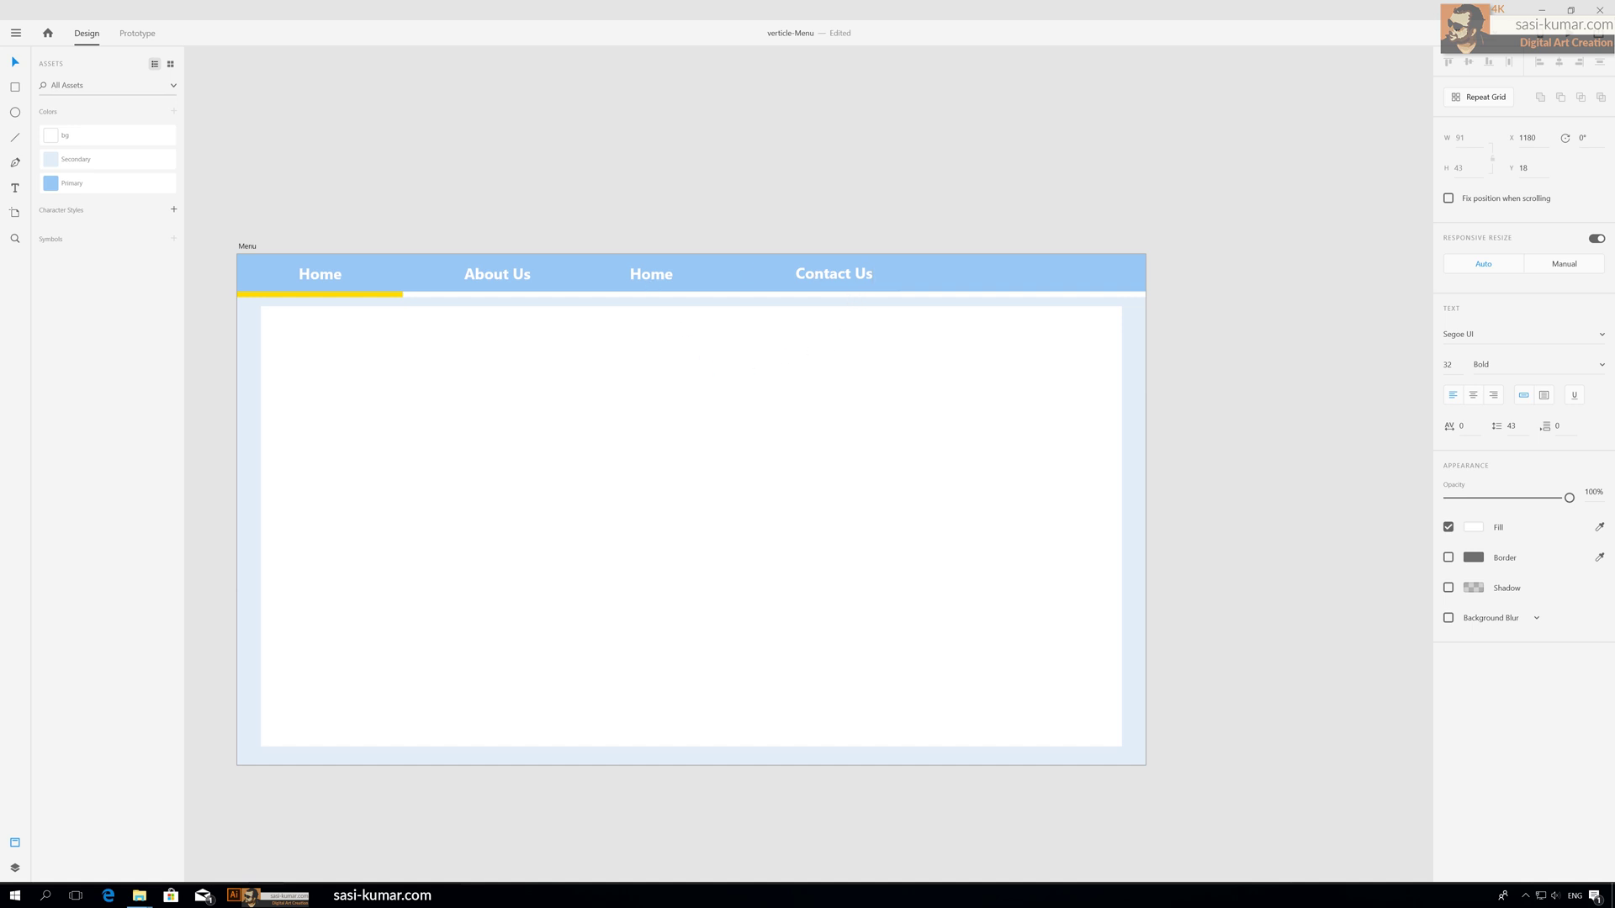
key("Escape")
left_click(650, 281, "shift")
double_click(649, 279)
type("Services")
left_click(23, 64)
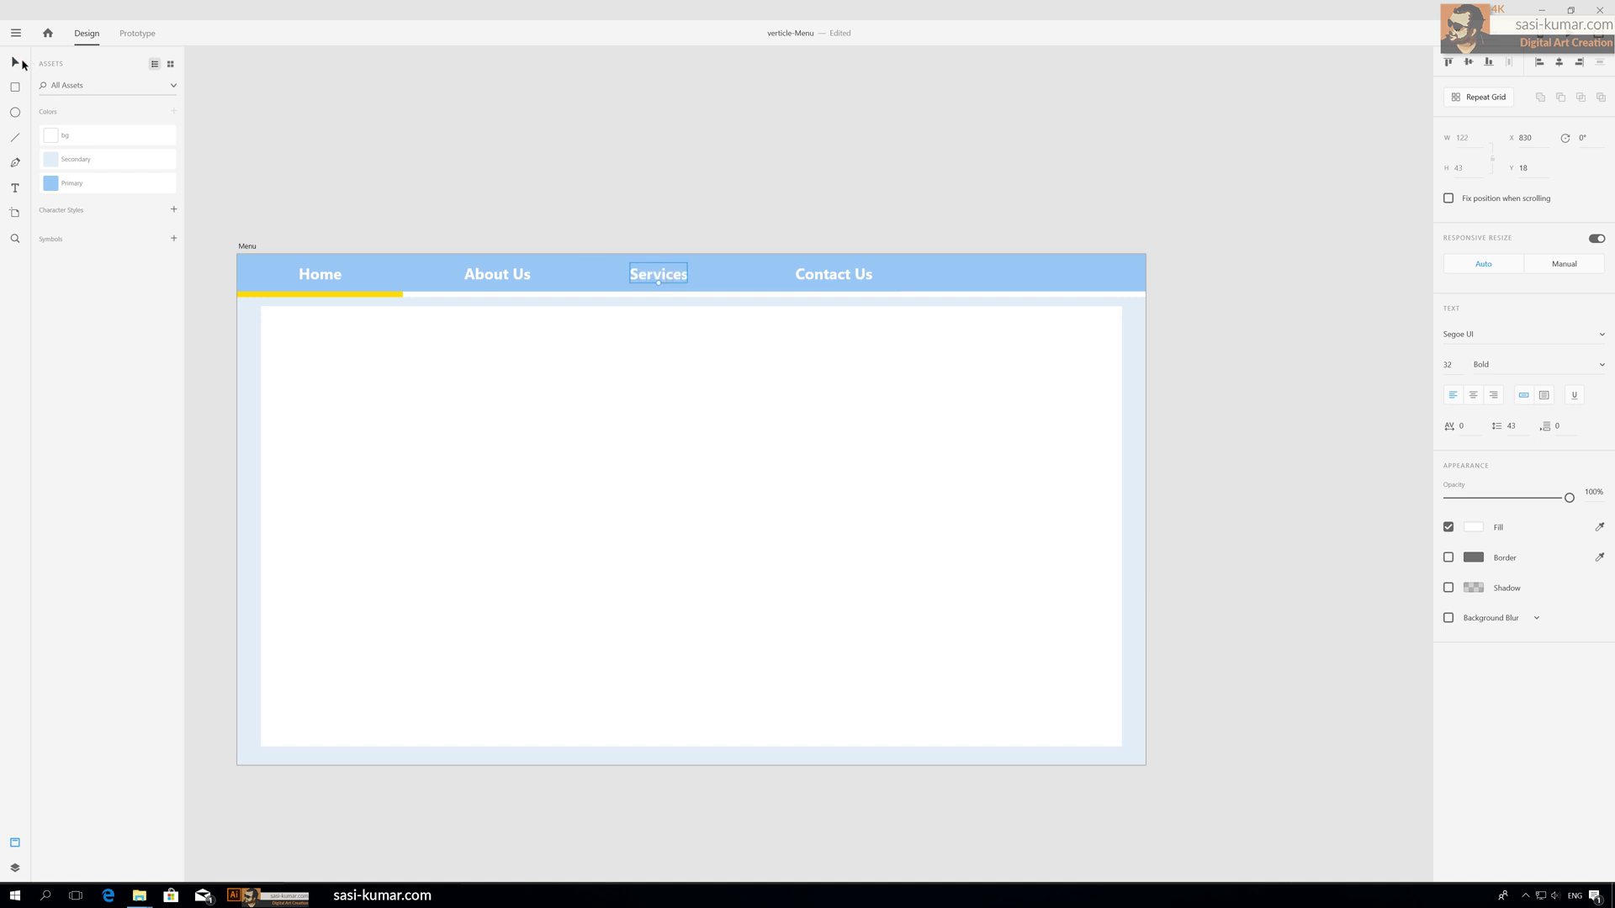
Centre the About Us, Services and Contact Us labels horizontally within their cells.
left_click(312, 171)
left_click(515, 281)
left_click(551, 273)
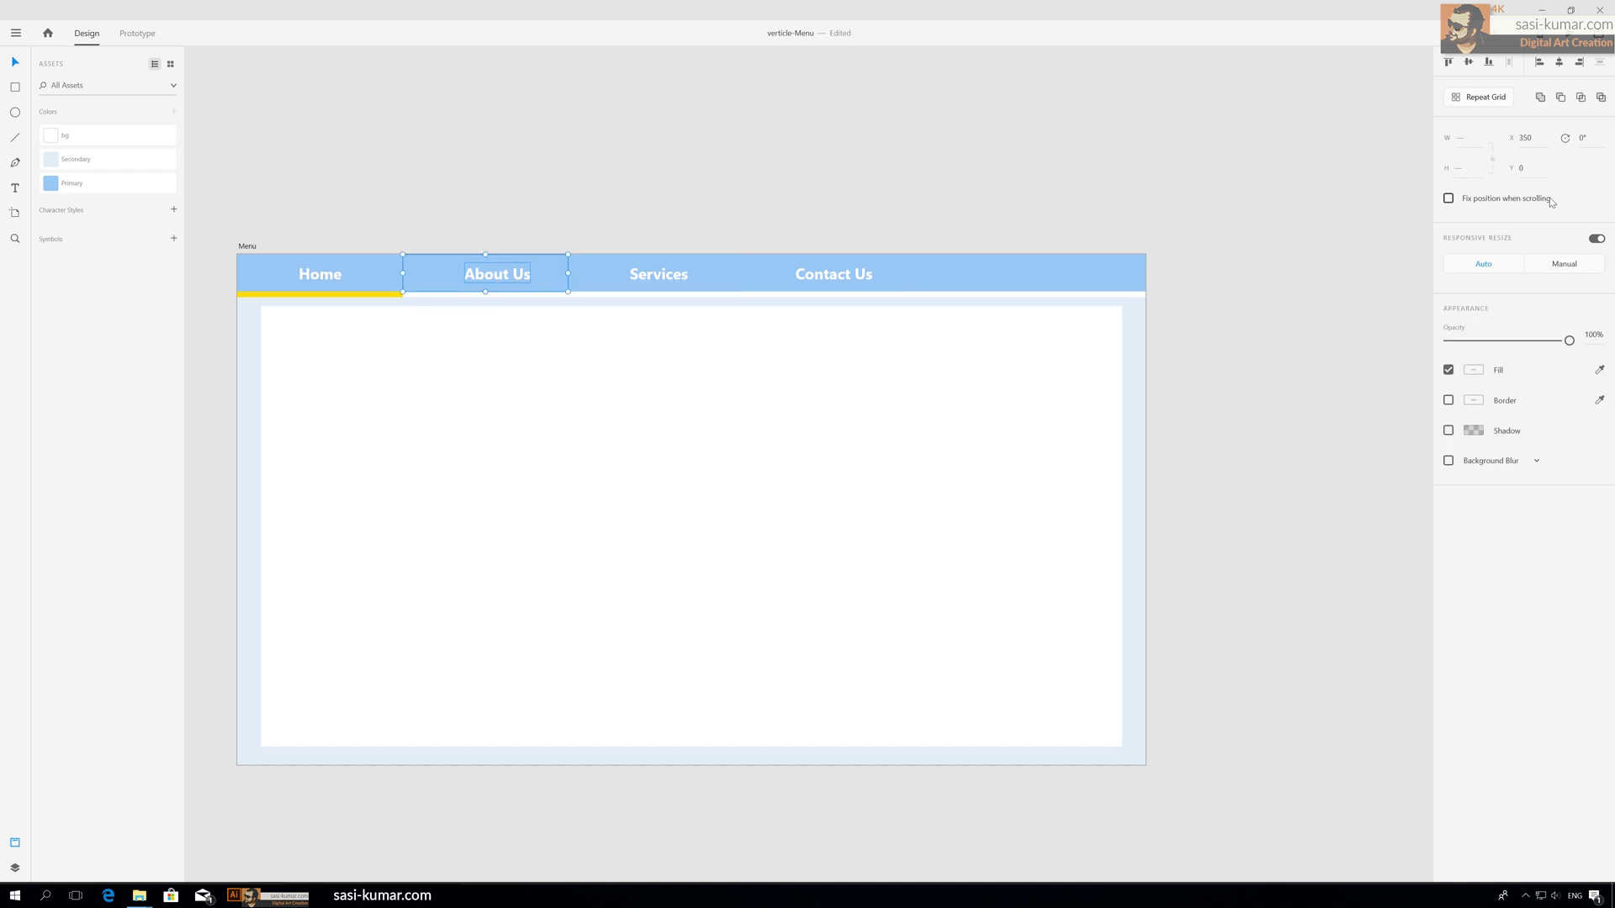
left_click(573, 194)
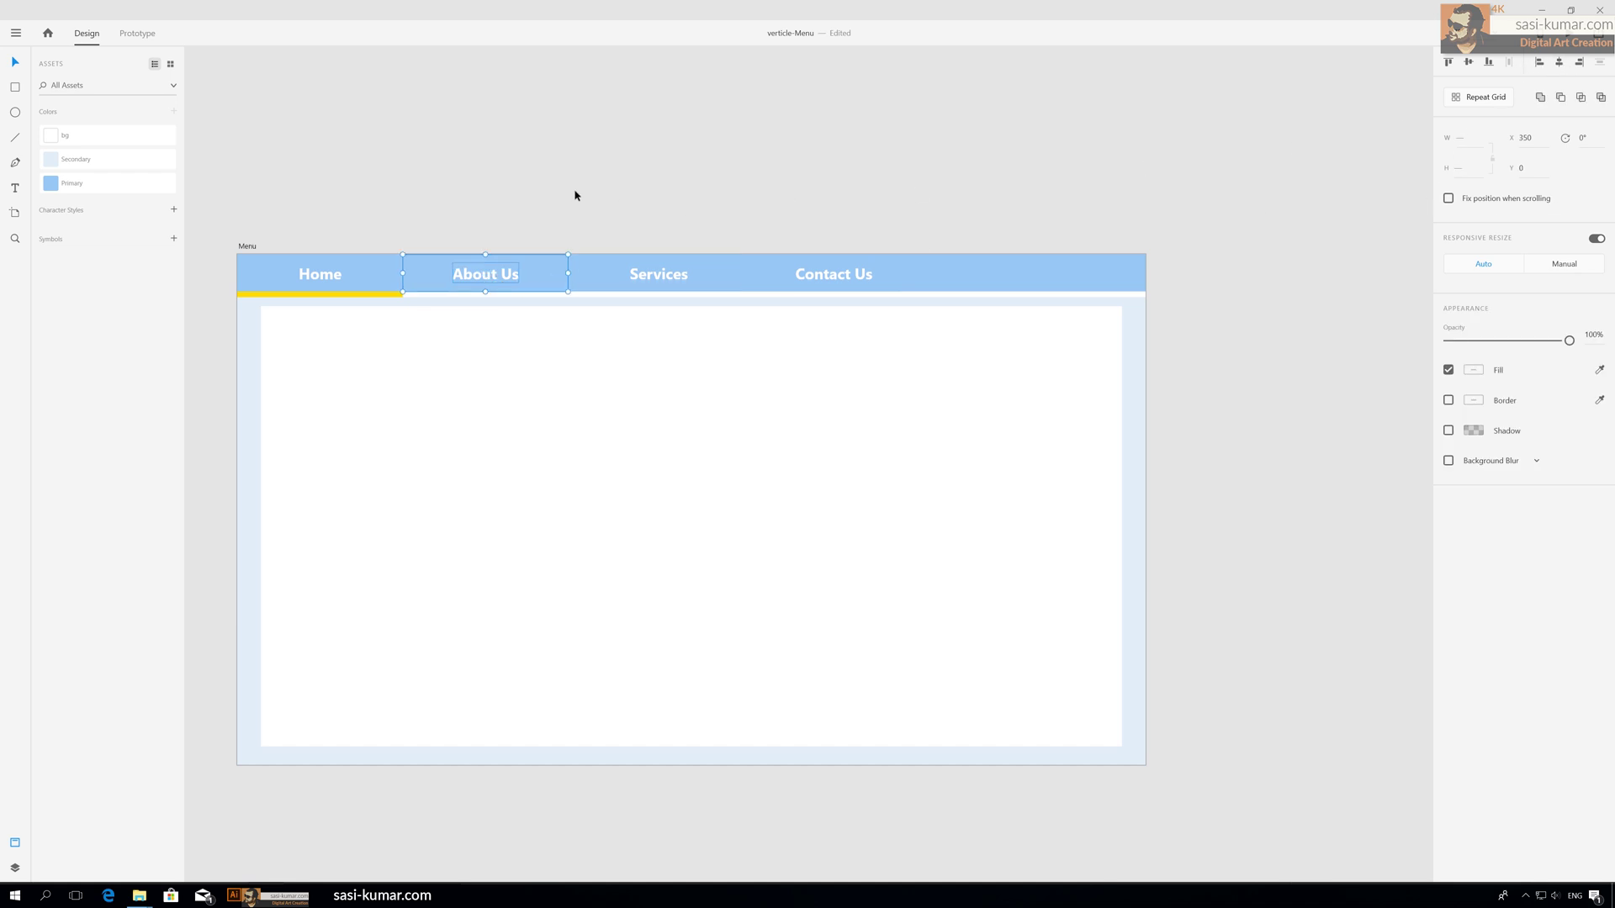
left_click(661, 279)
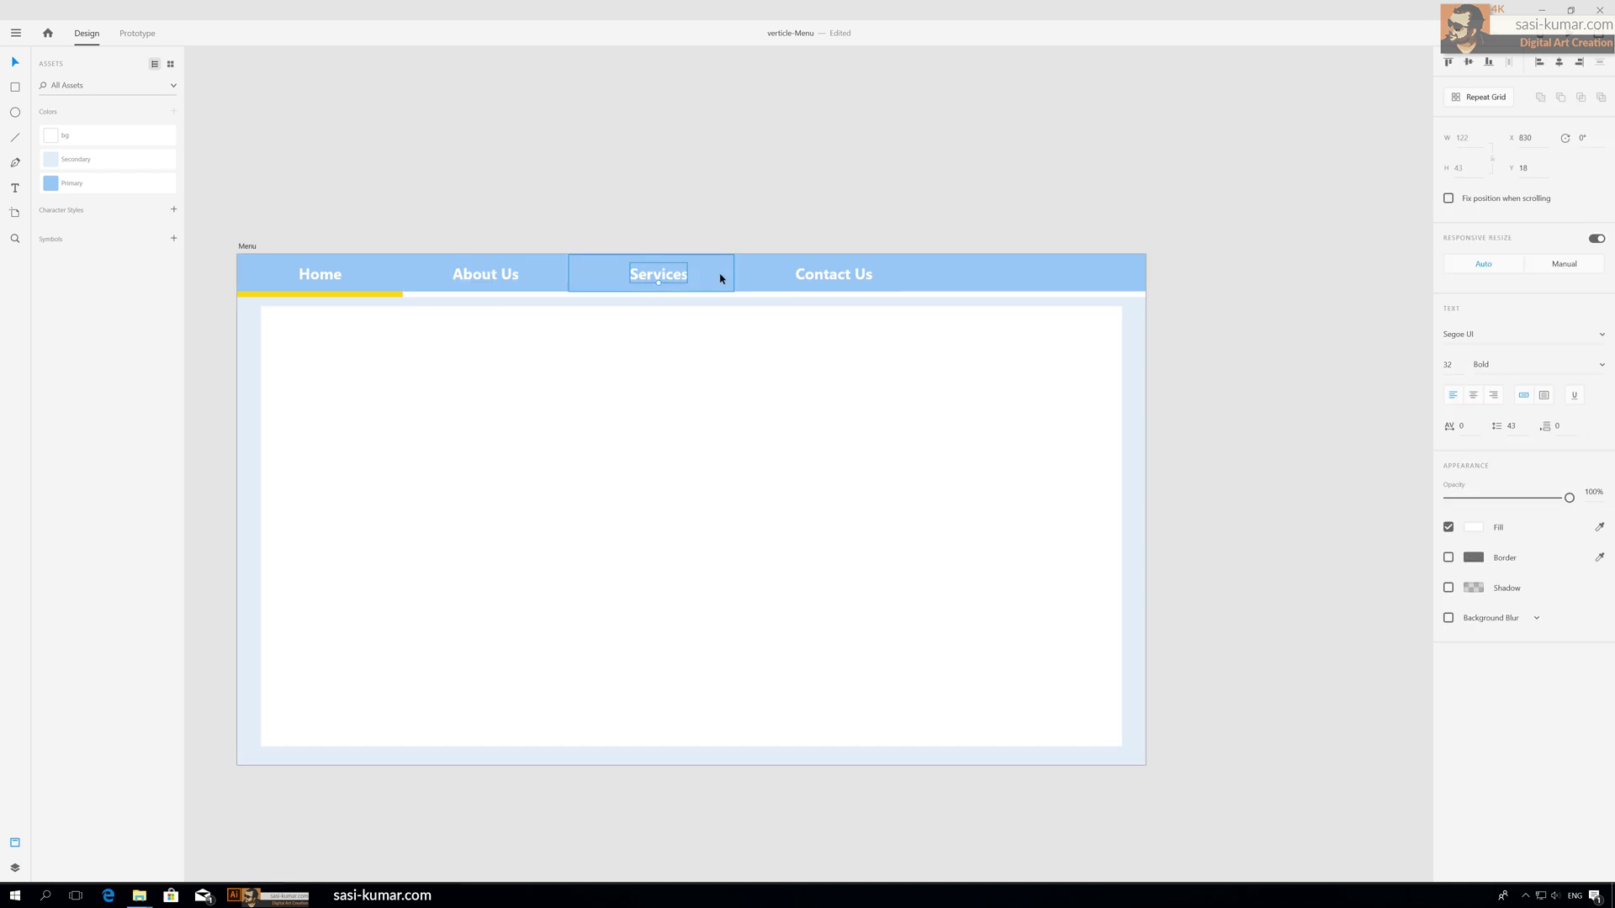
left_click(705, 177)
left_click(896, 278)
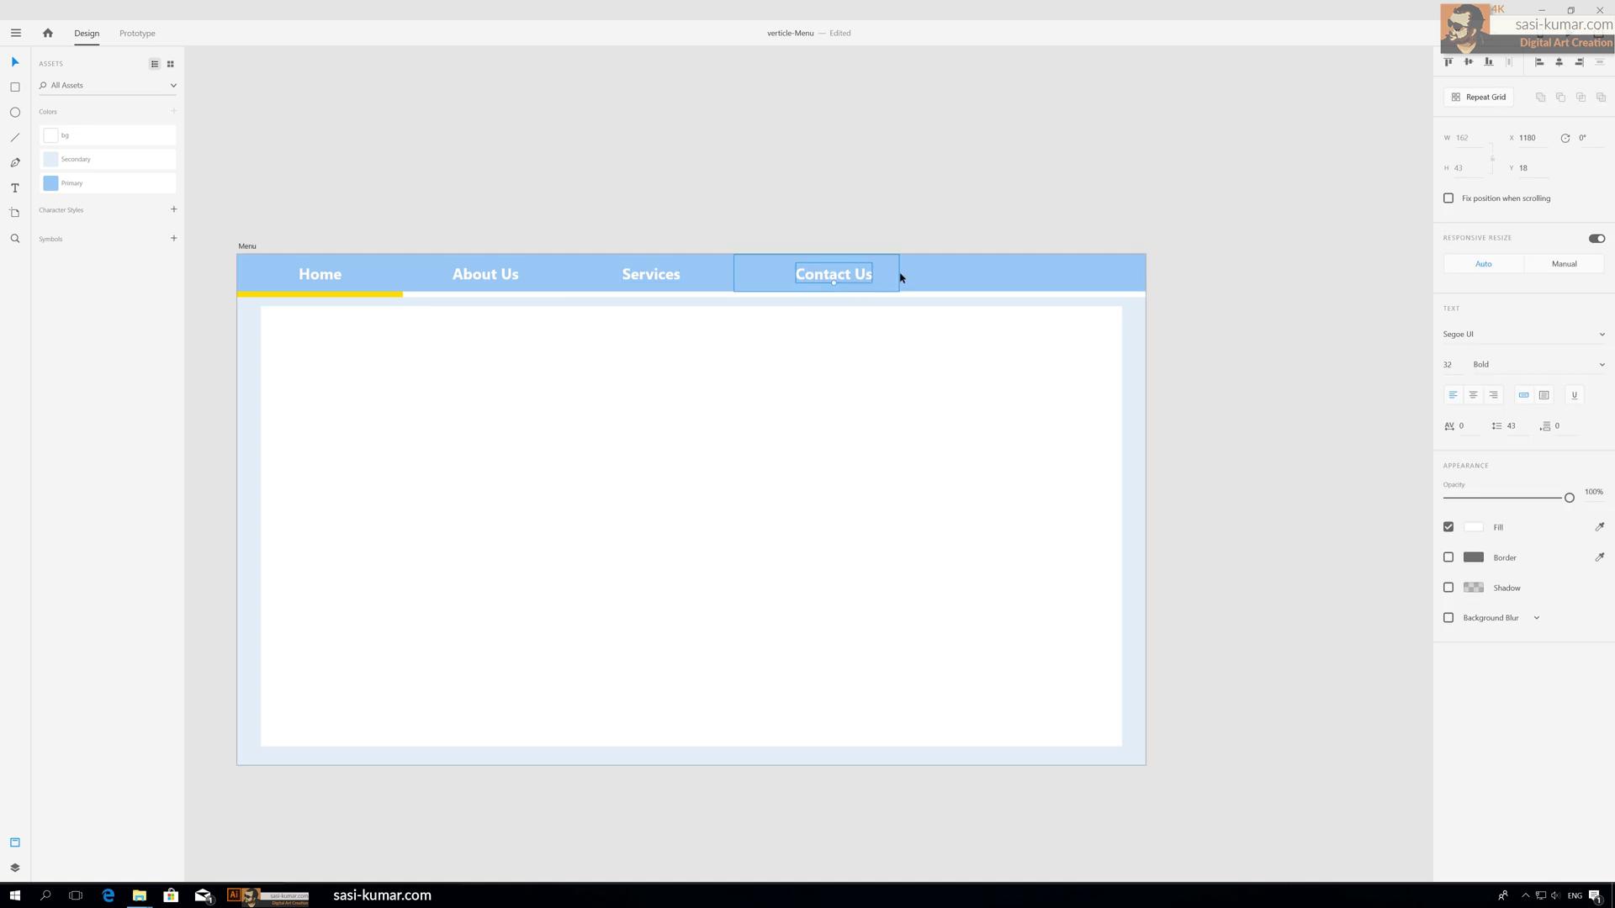
left_click(1559, 62)
left_click(814, 156)
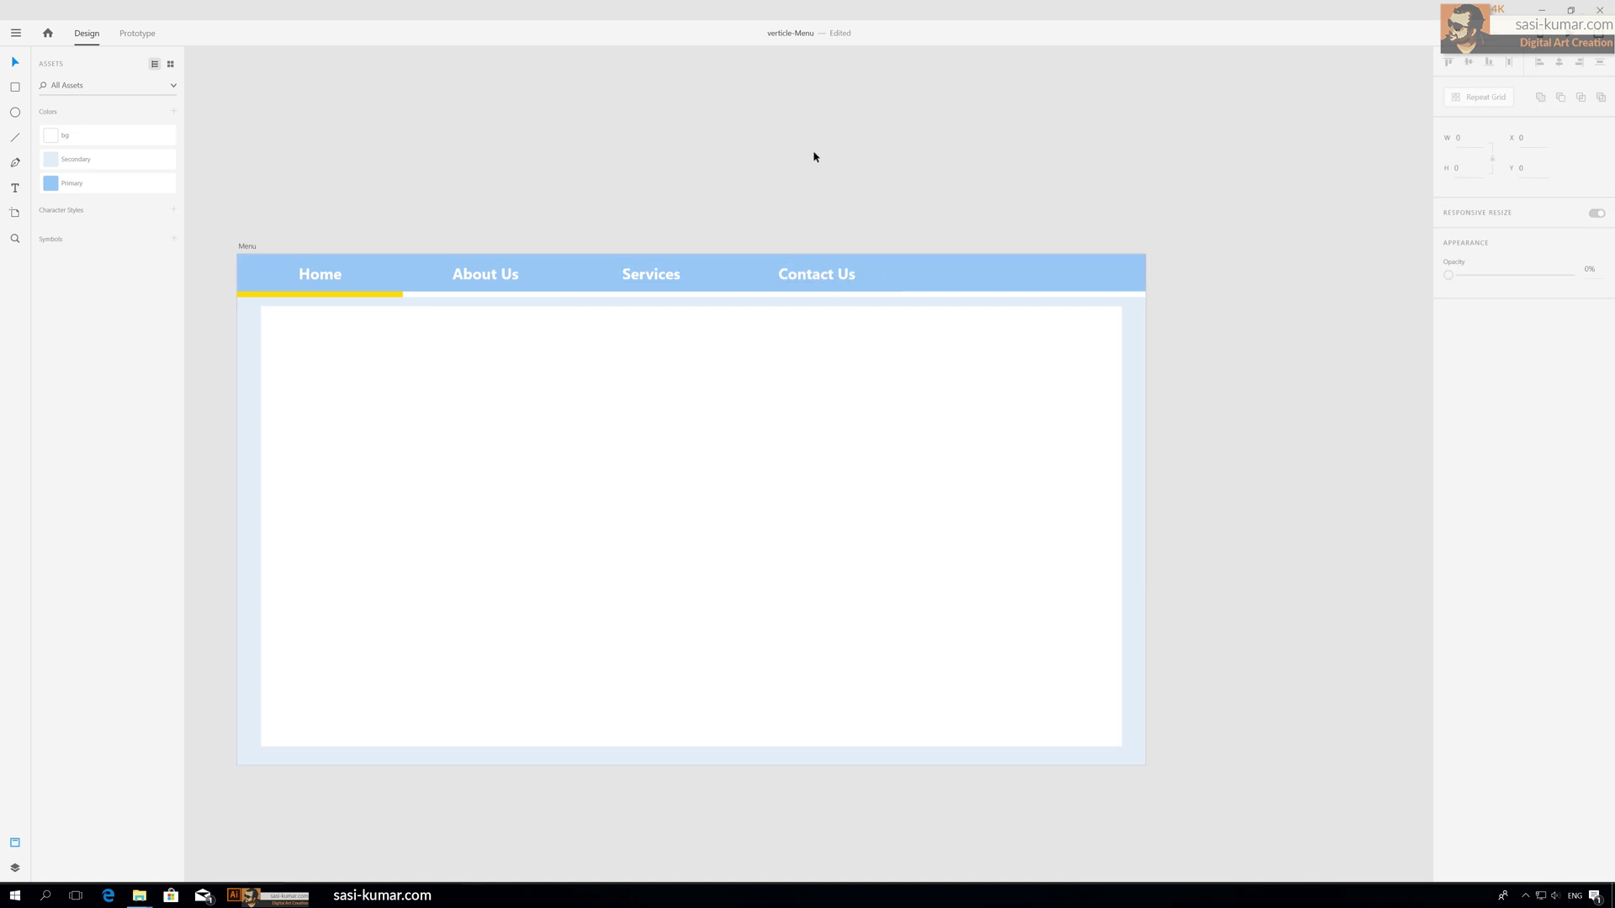
Fill the Home menu cell with dark navy #0E3D6B.
left_click(381, 275)
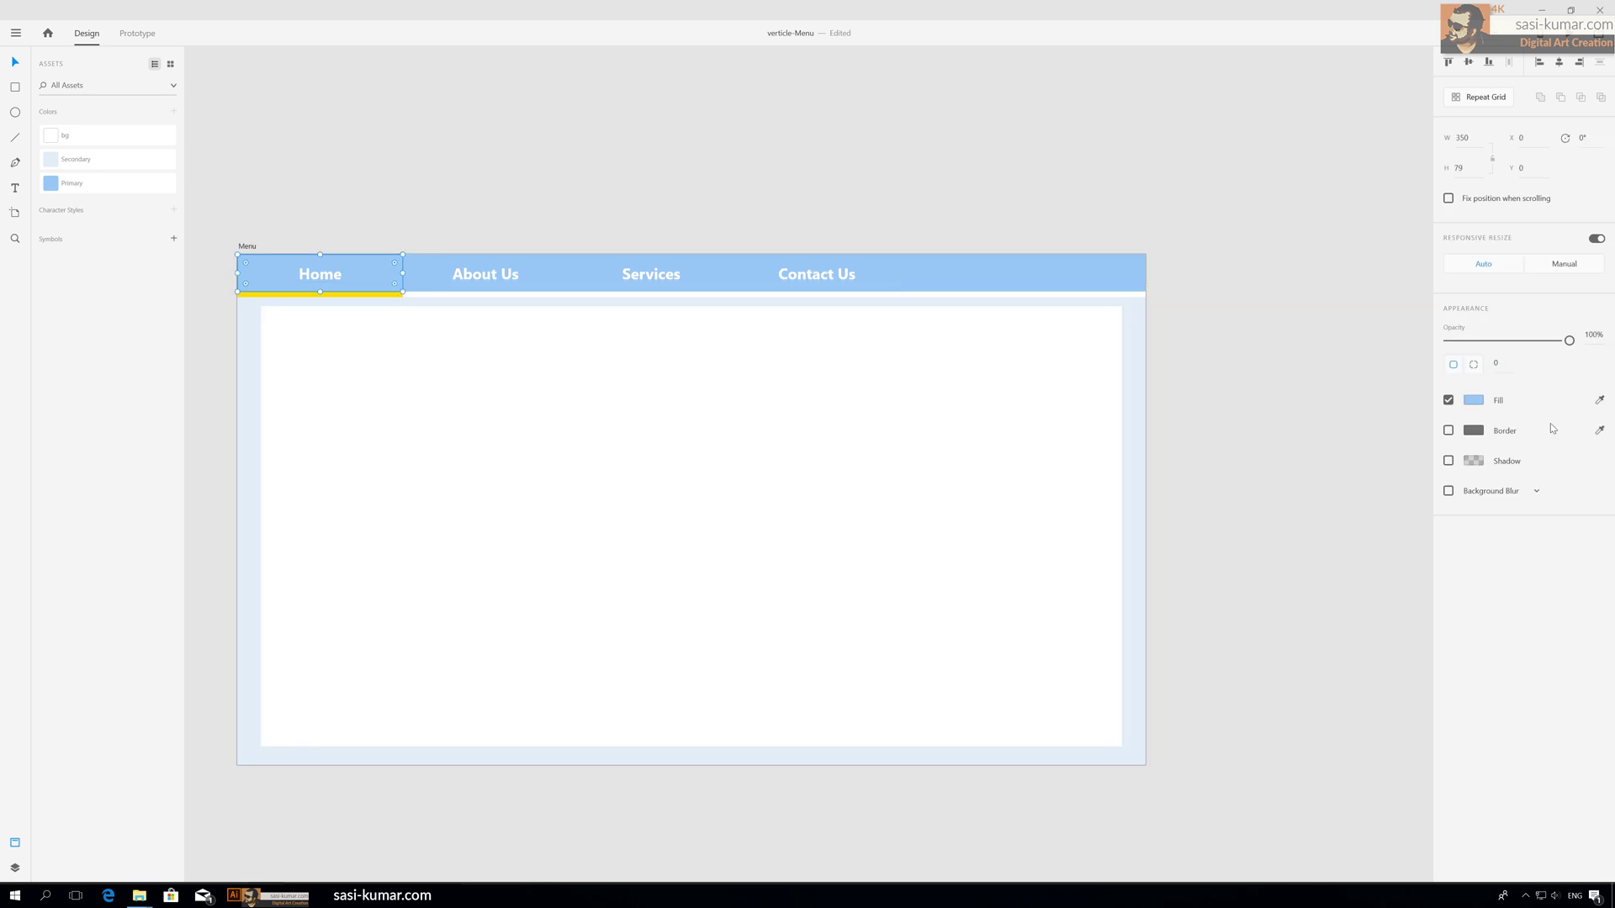
left_click(1472, 402)
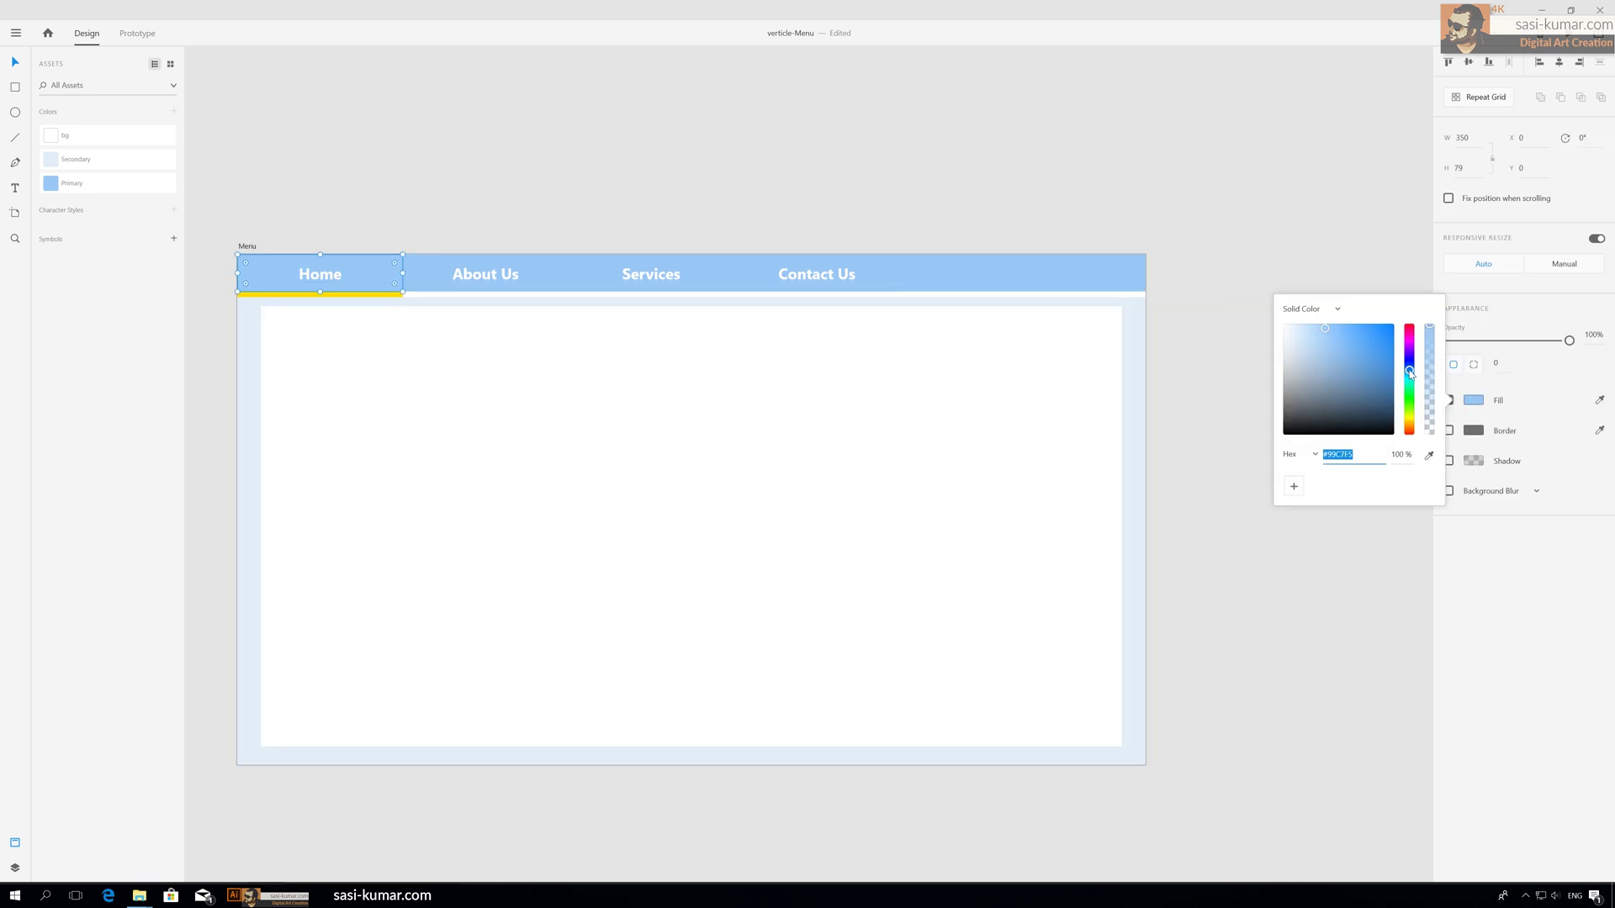
left_click(1377, 387)
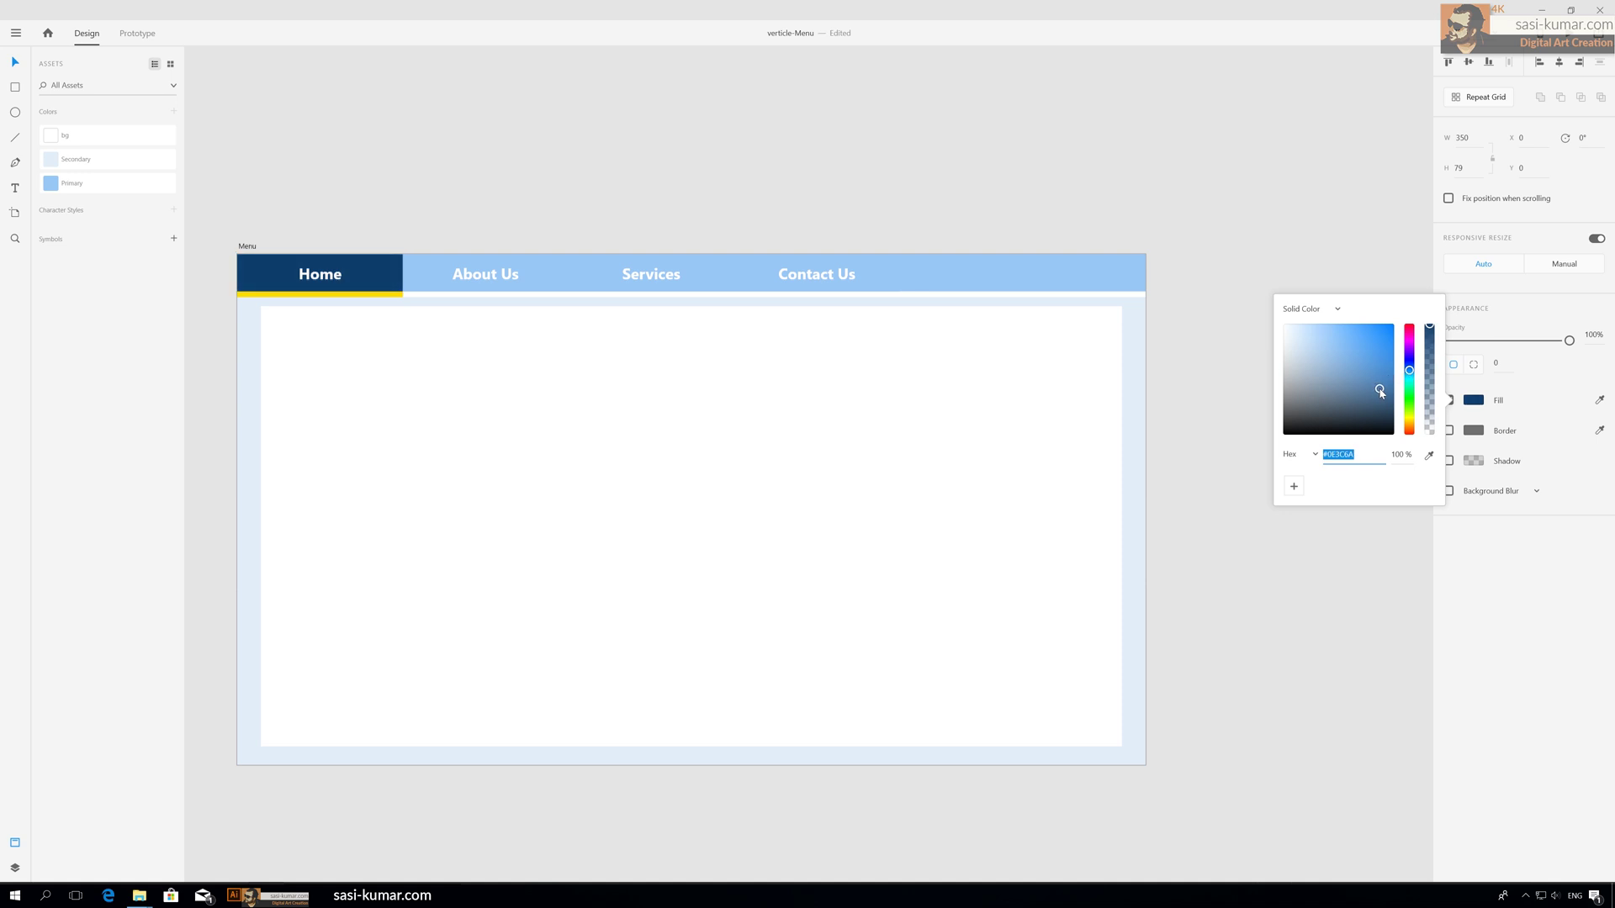
left_click(460, 152)
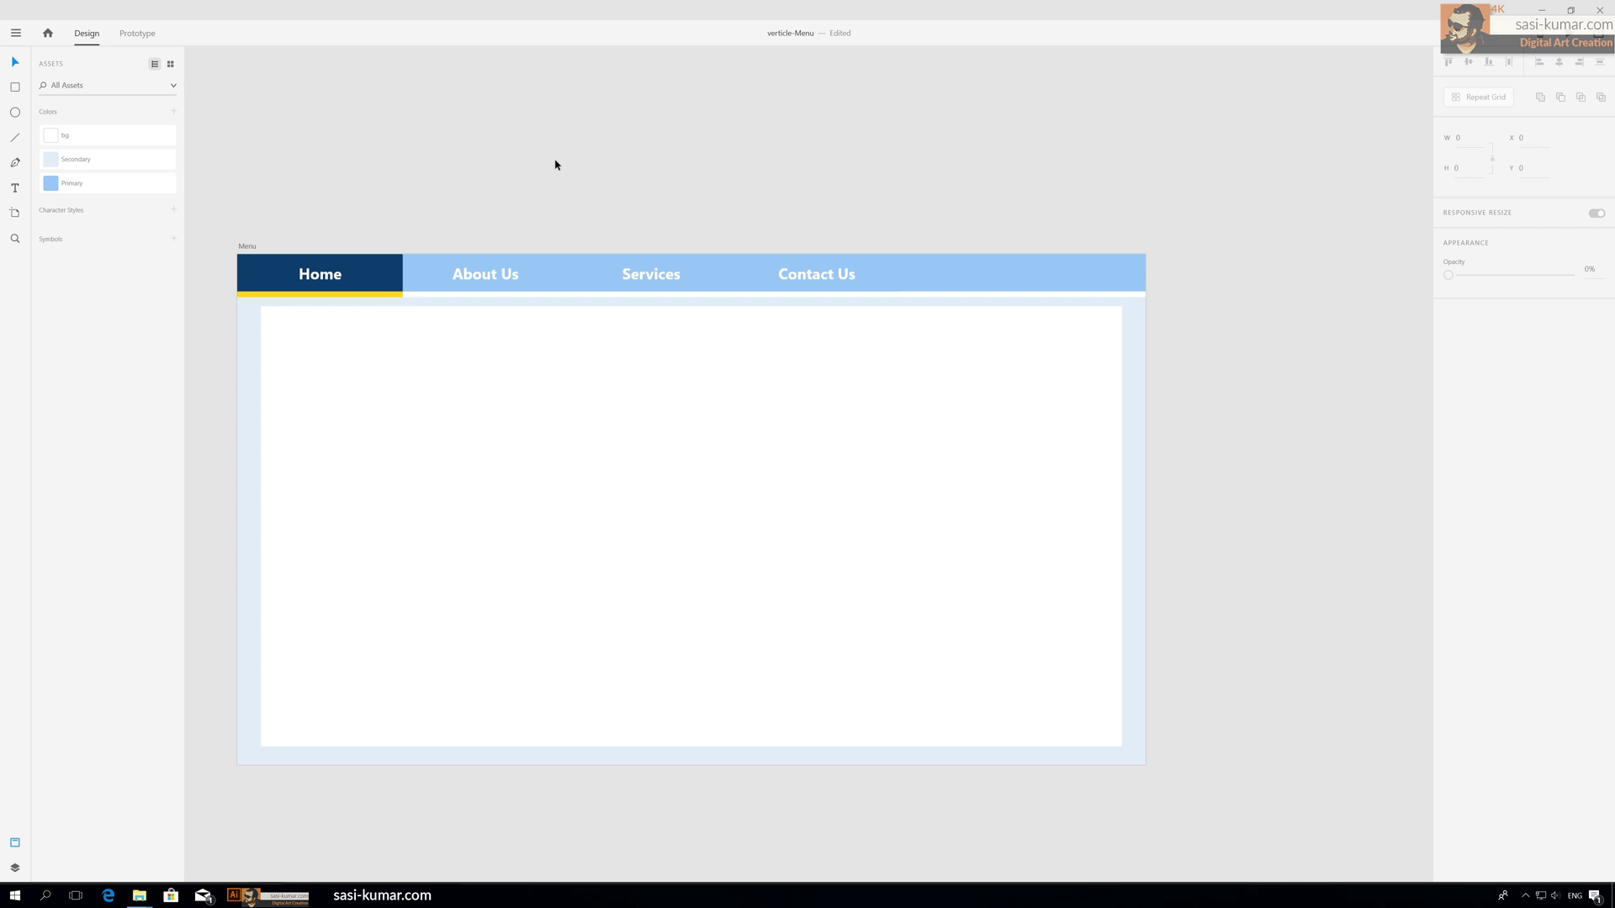
Save the Home cell's navy fill as a document colour in Assets.
left_click(377, 296)
left_click(391, 171)
left_click(277, 273)
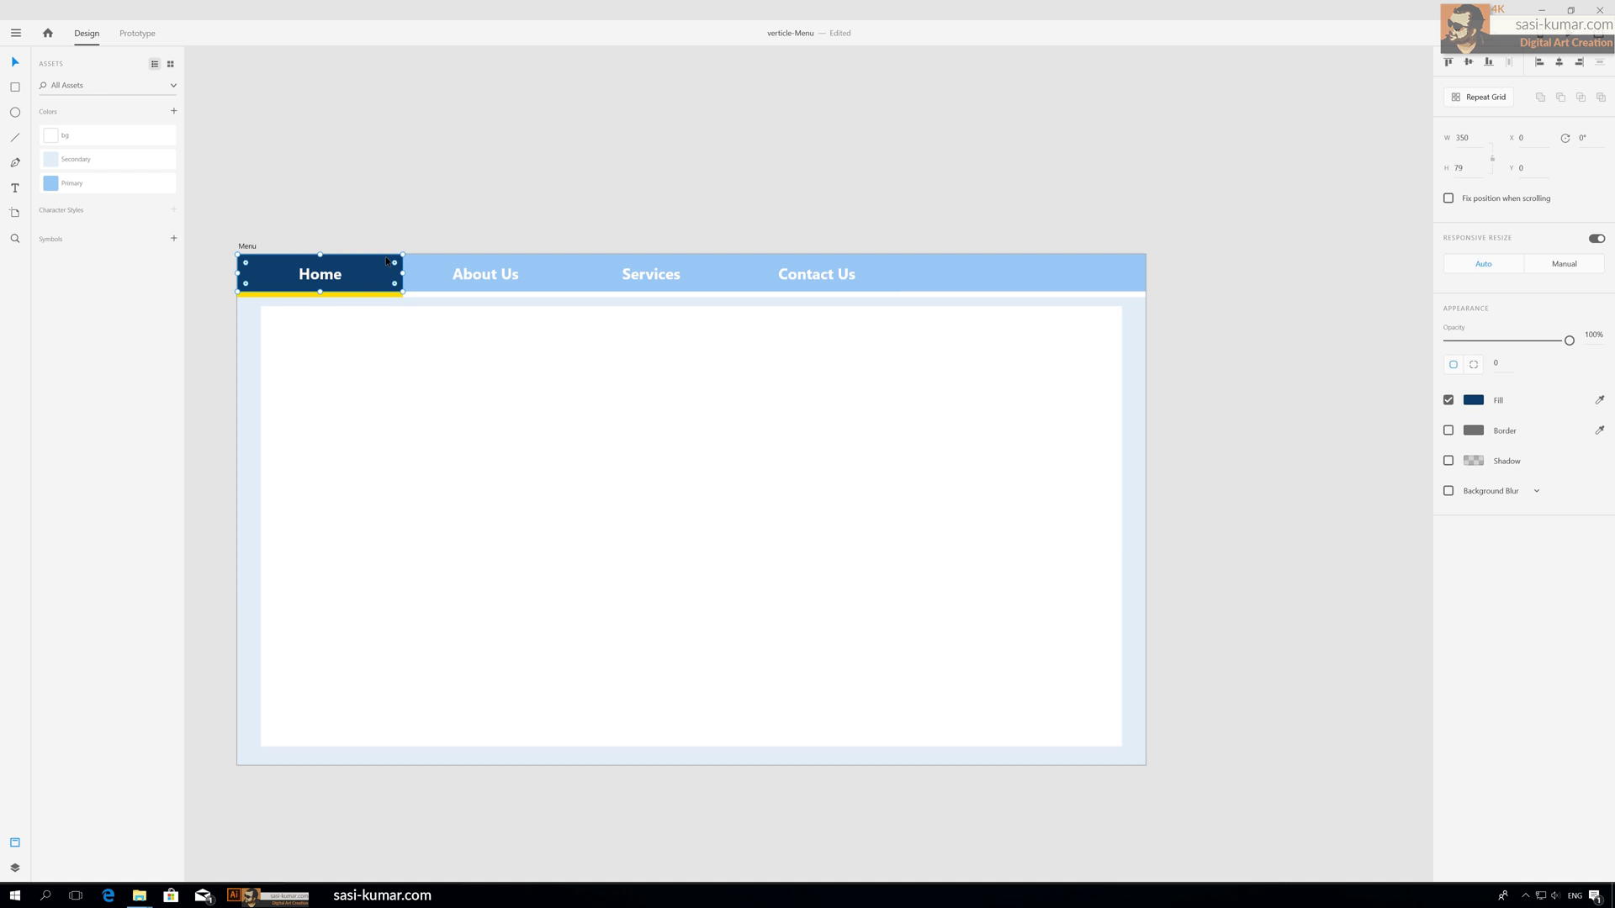
left_click(174, 112)
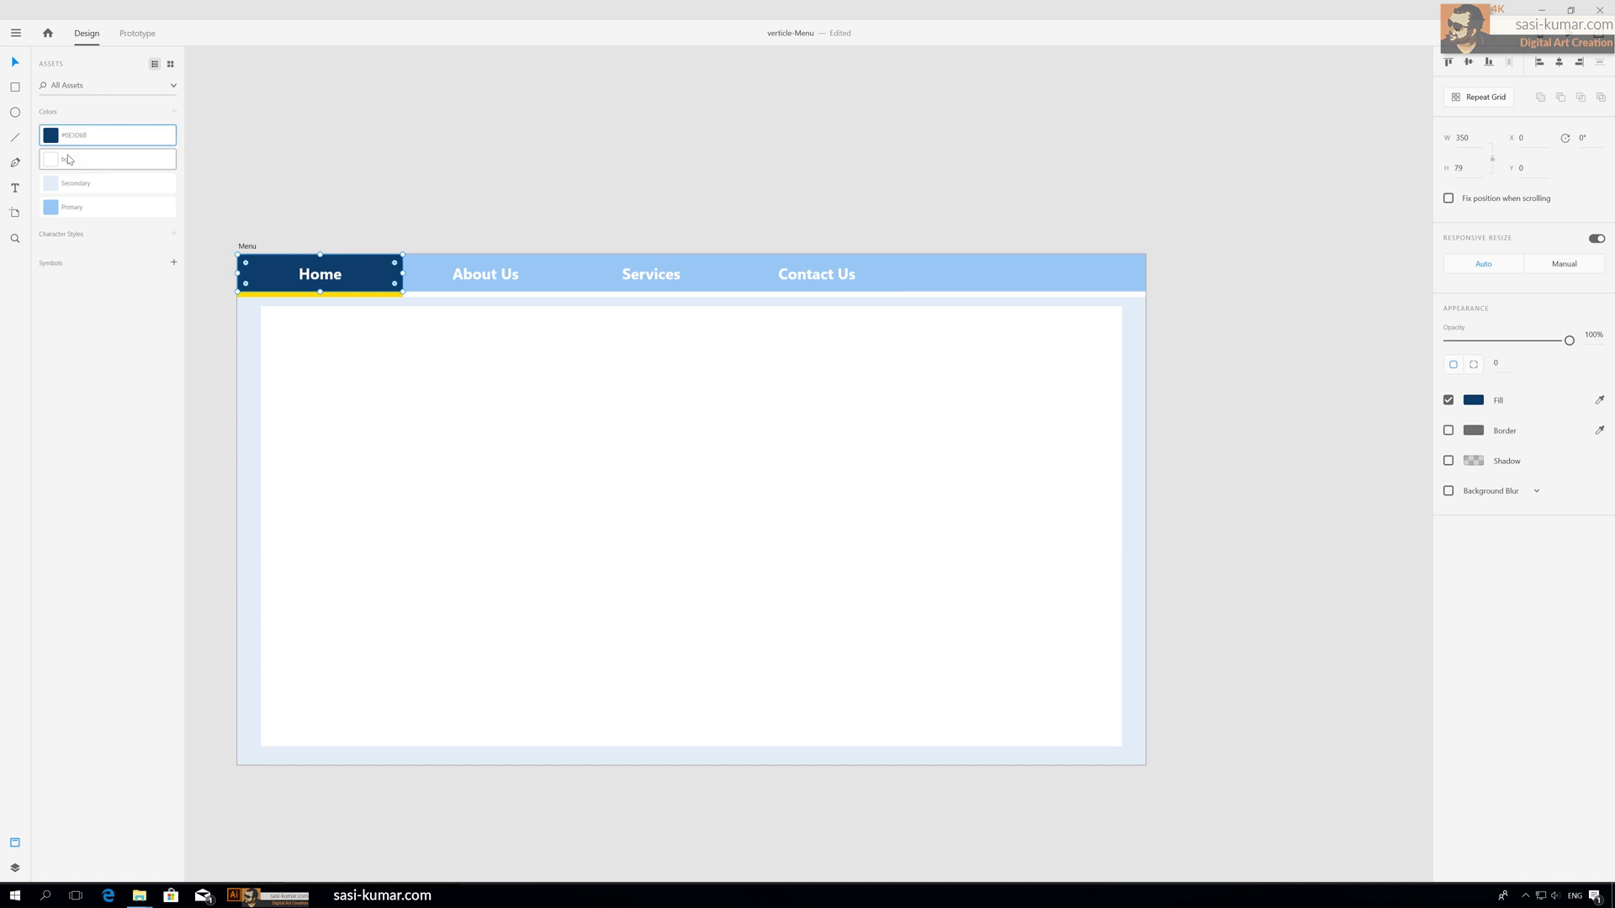
left_click(544, 125)
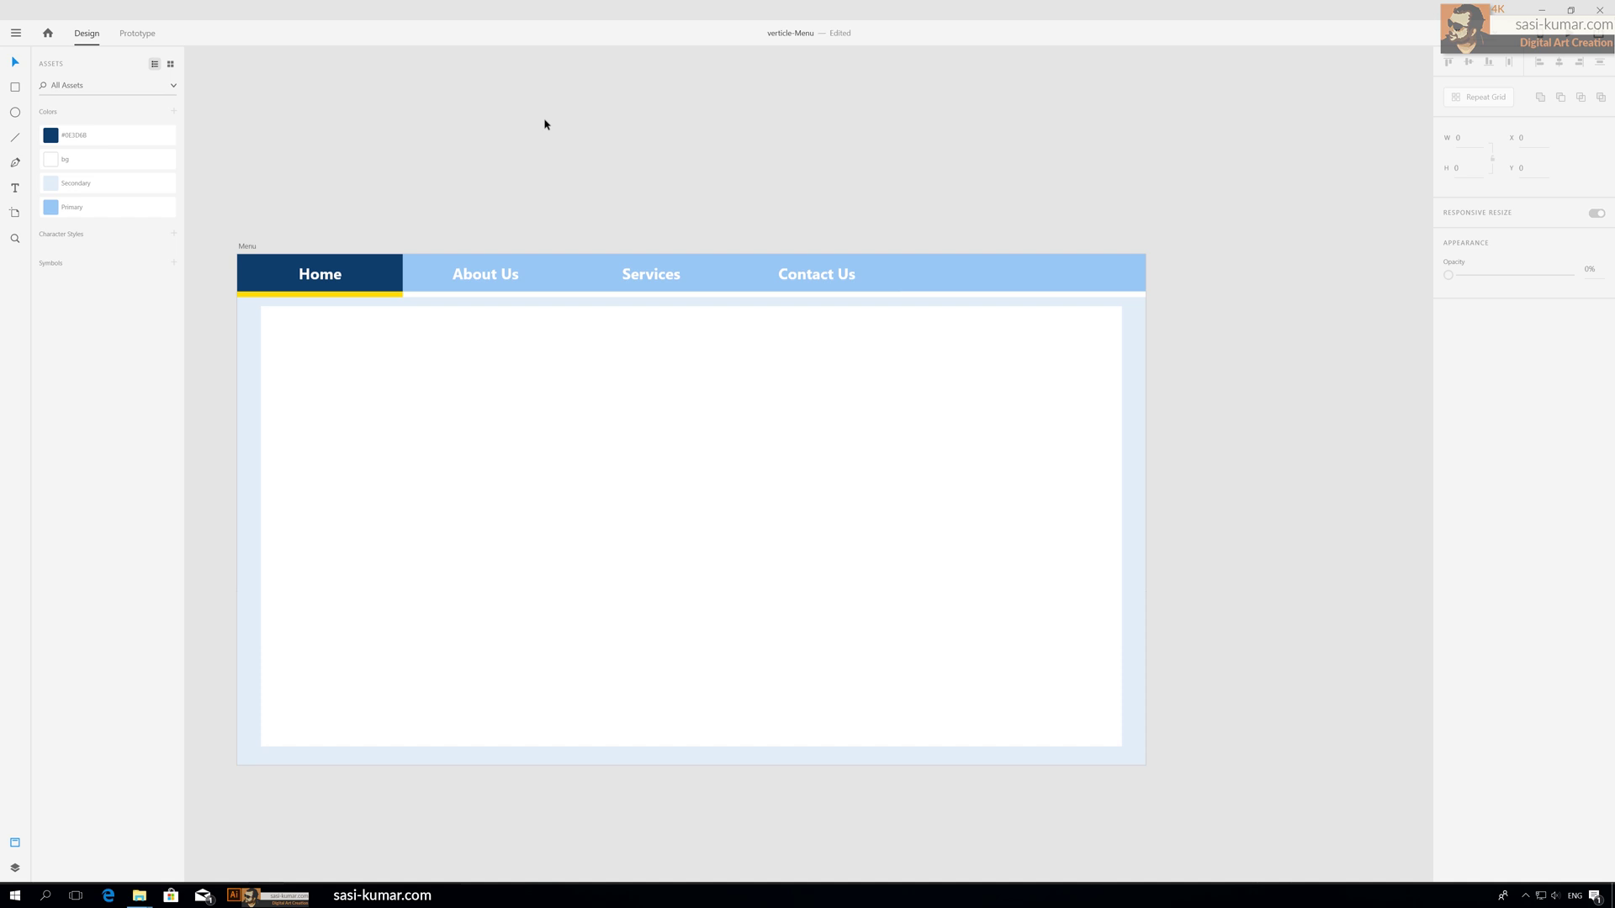
Bring the Menu artboard into view and select the yellow underline beneath Home.
left_click_drag(596, 165, 571, 145)
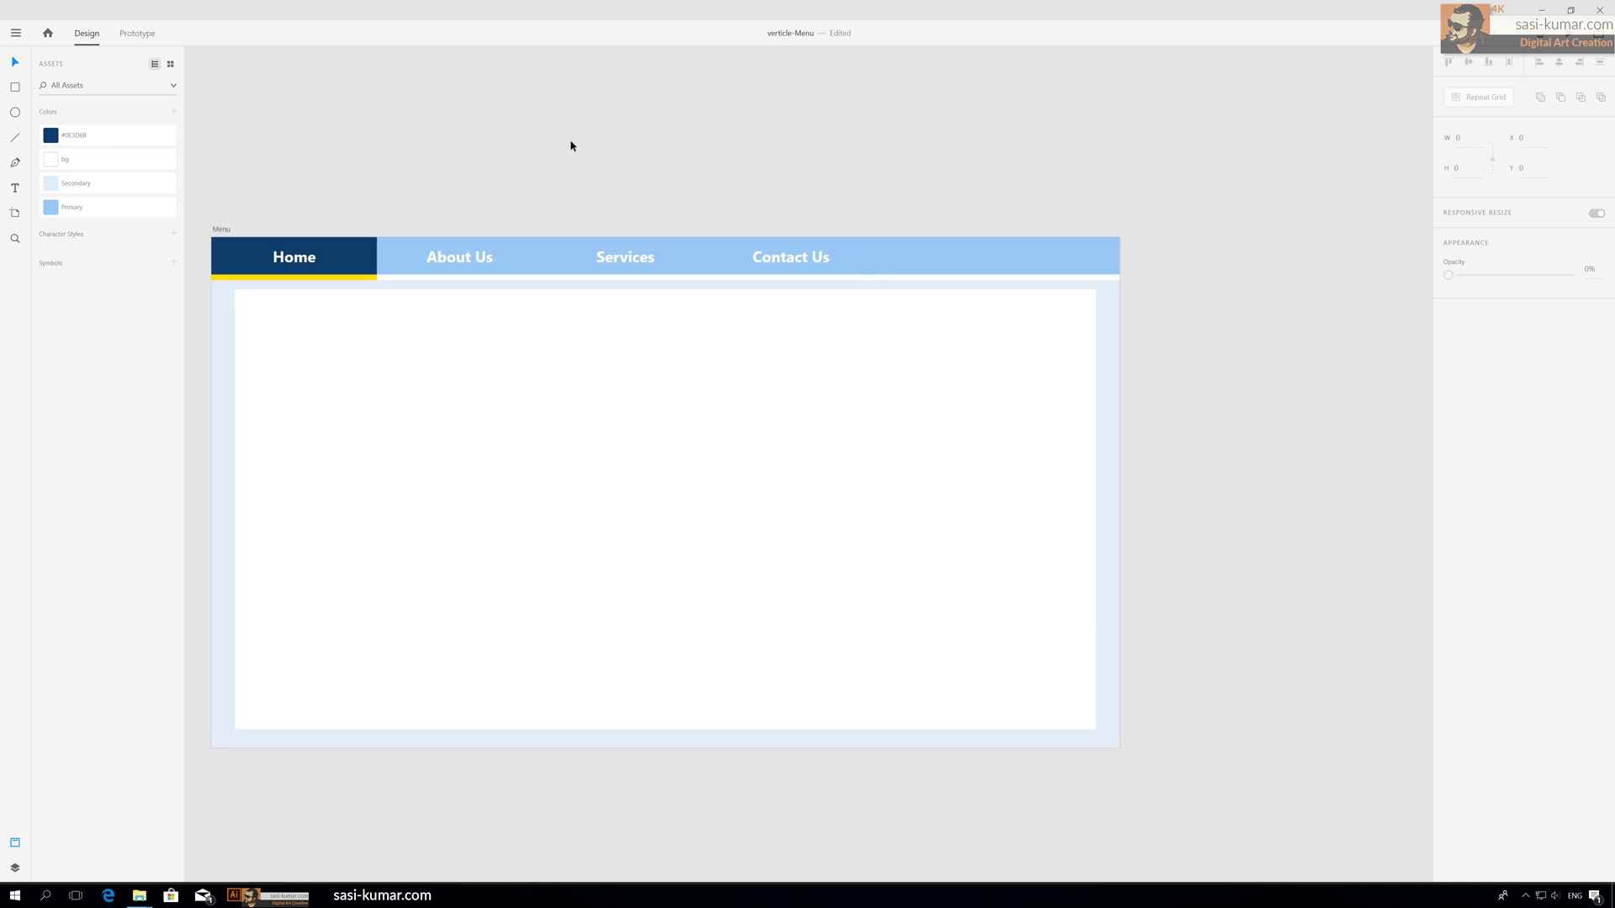
key("ctrl+minus")
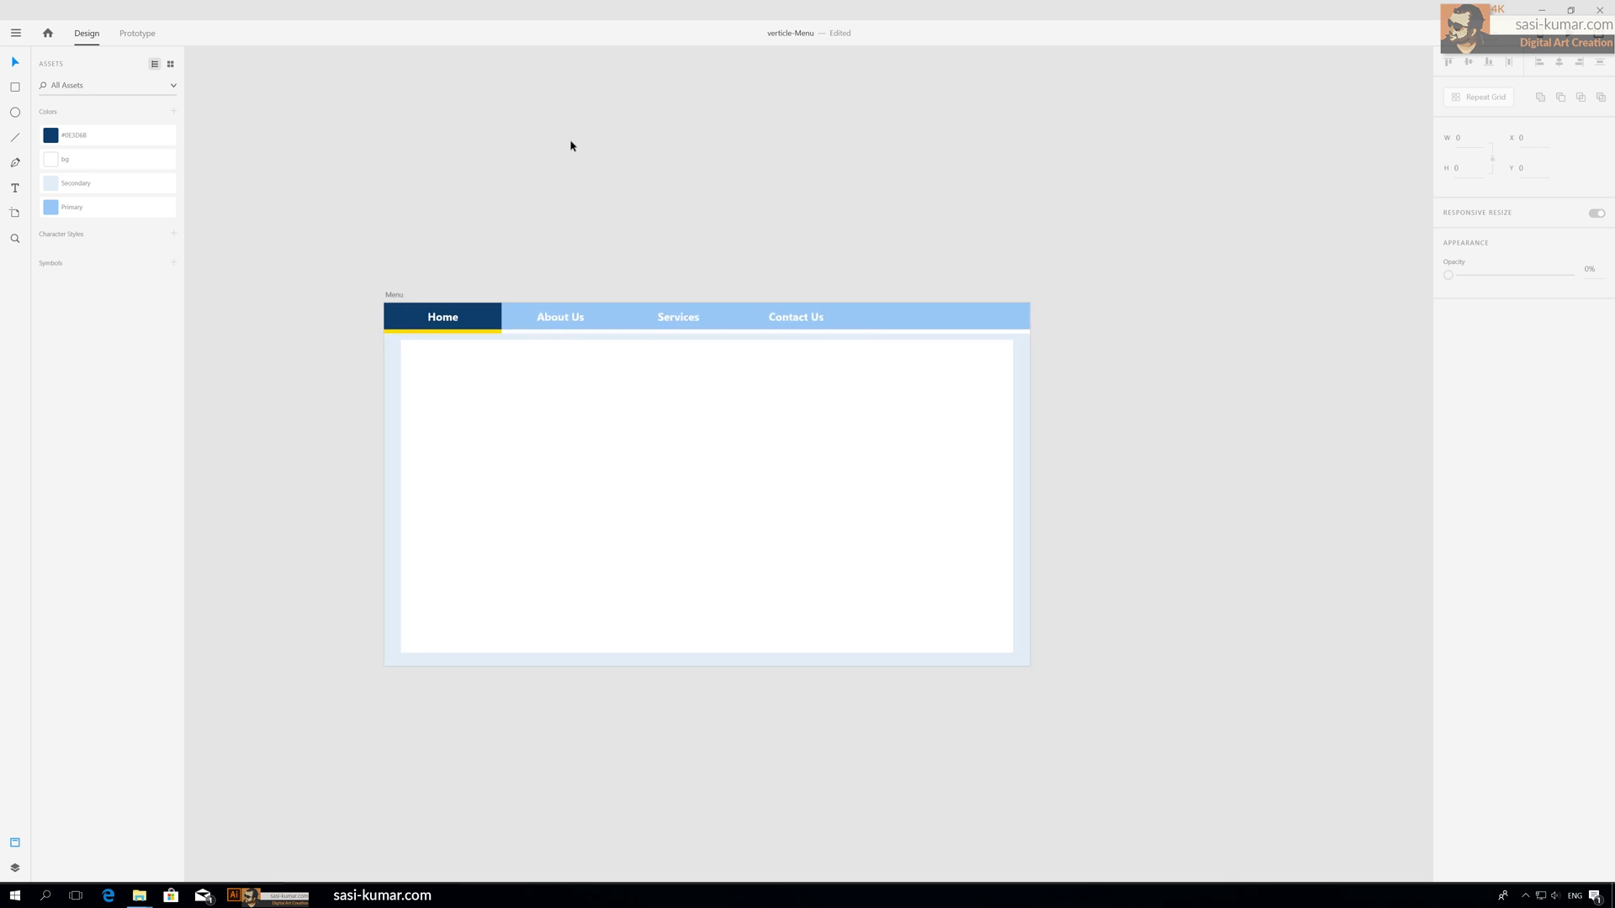
left_click_drag(785, 306, 586, 276)
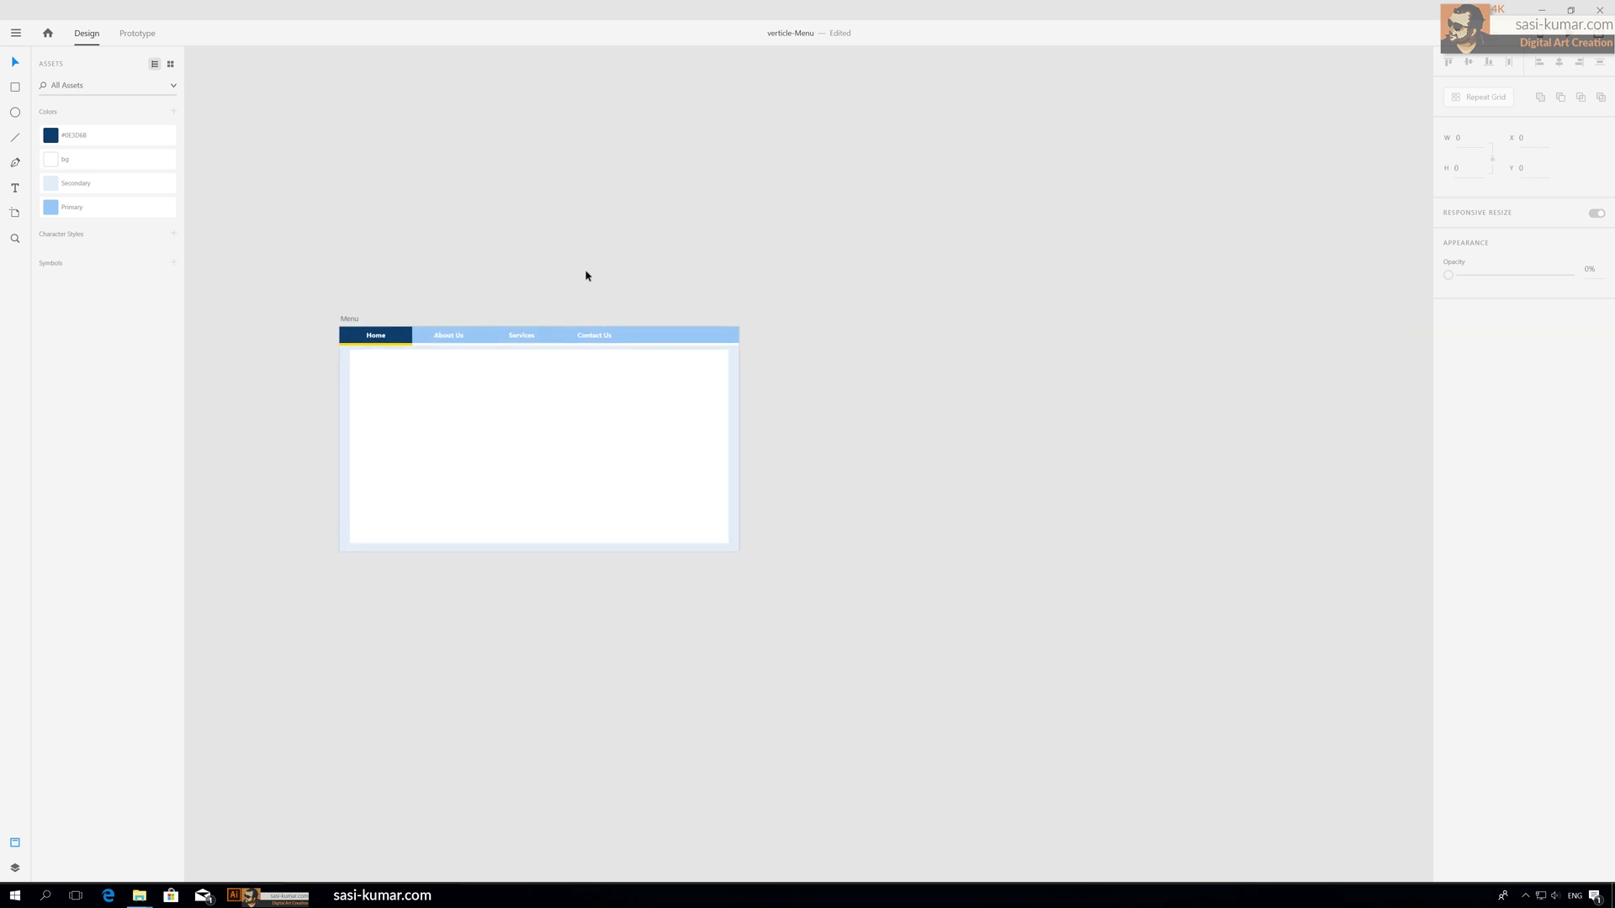
key("ctrl+plus")
key("ctrl+plus")
left_click_drag(544, 224, 726, 239)
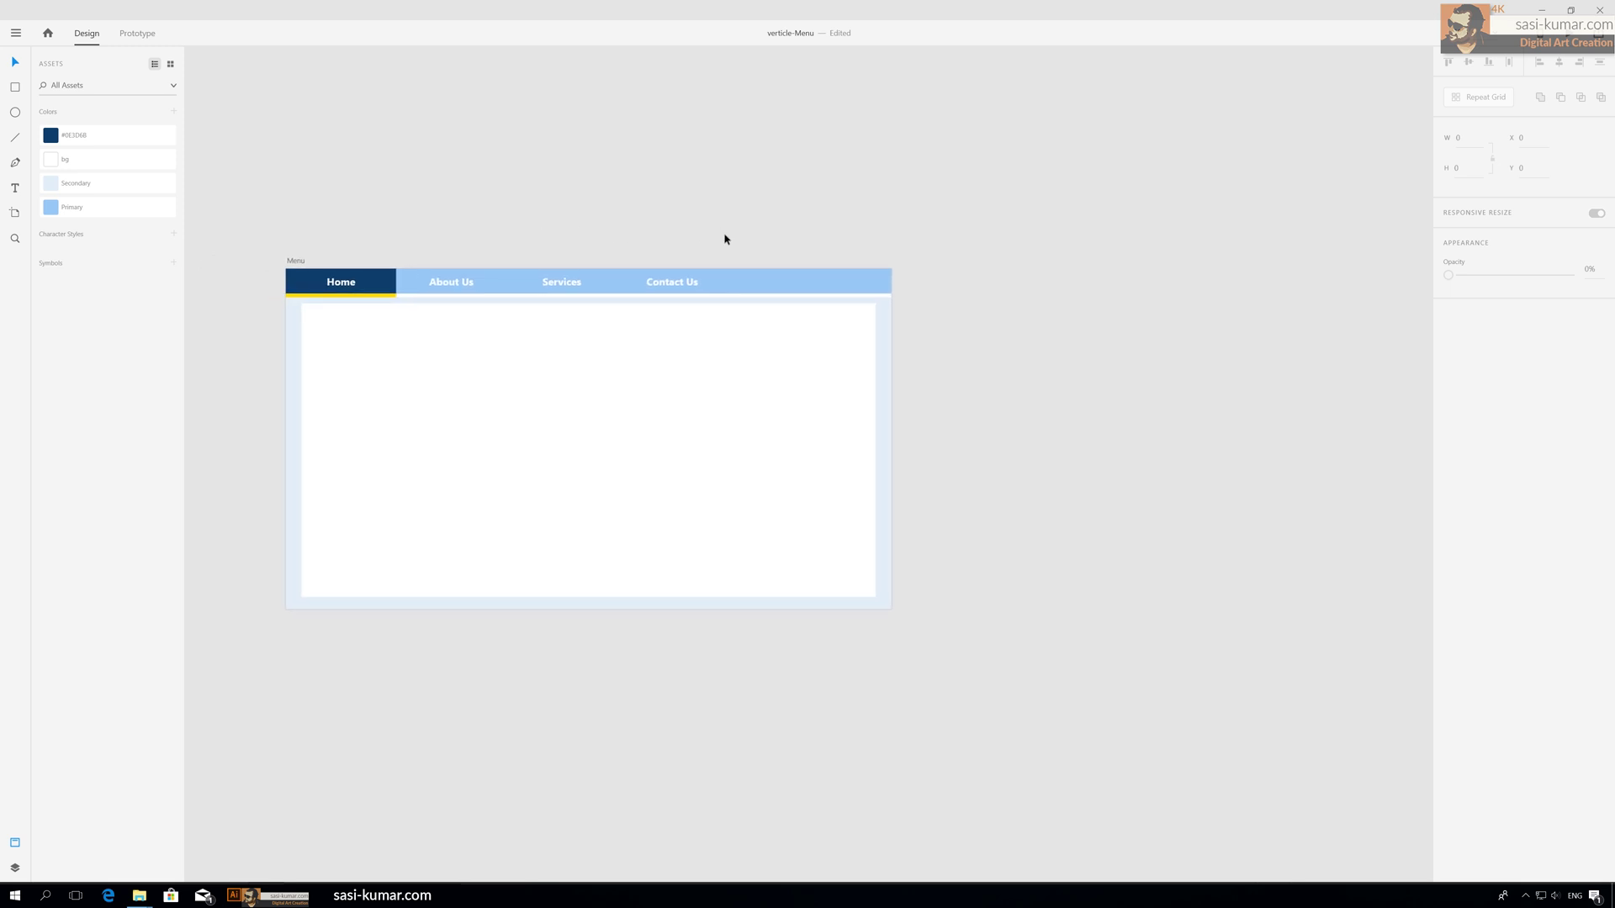
key("ctrl+minus")
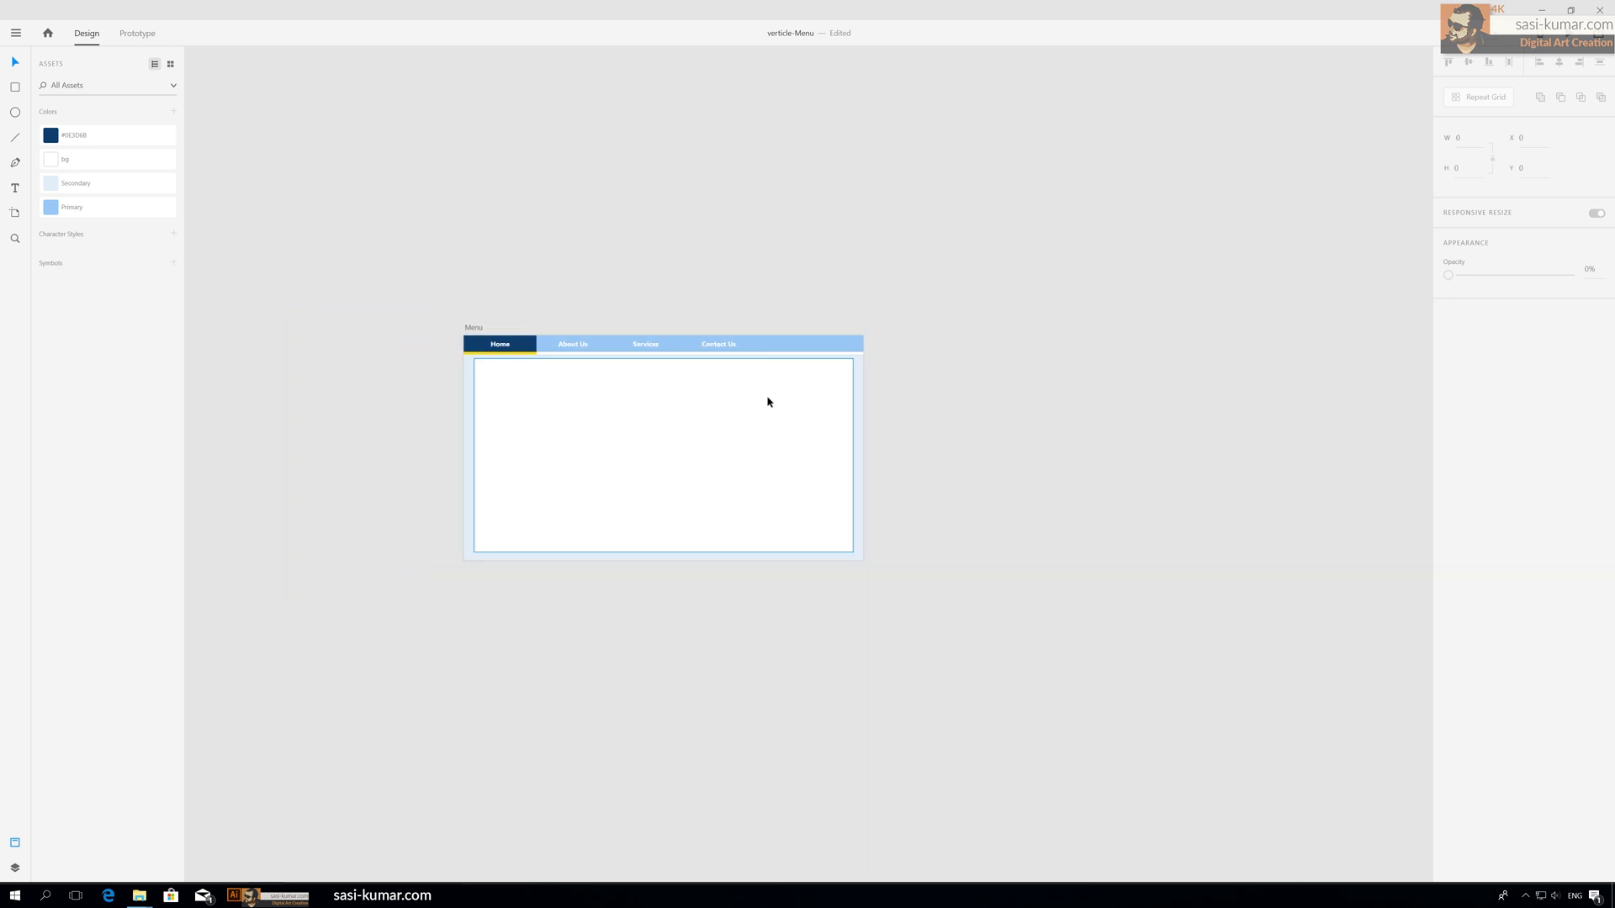
left_click_drag(571, 288, 459, 253)
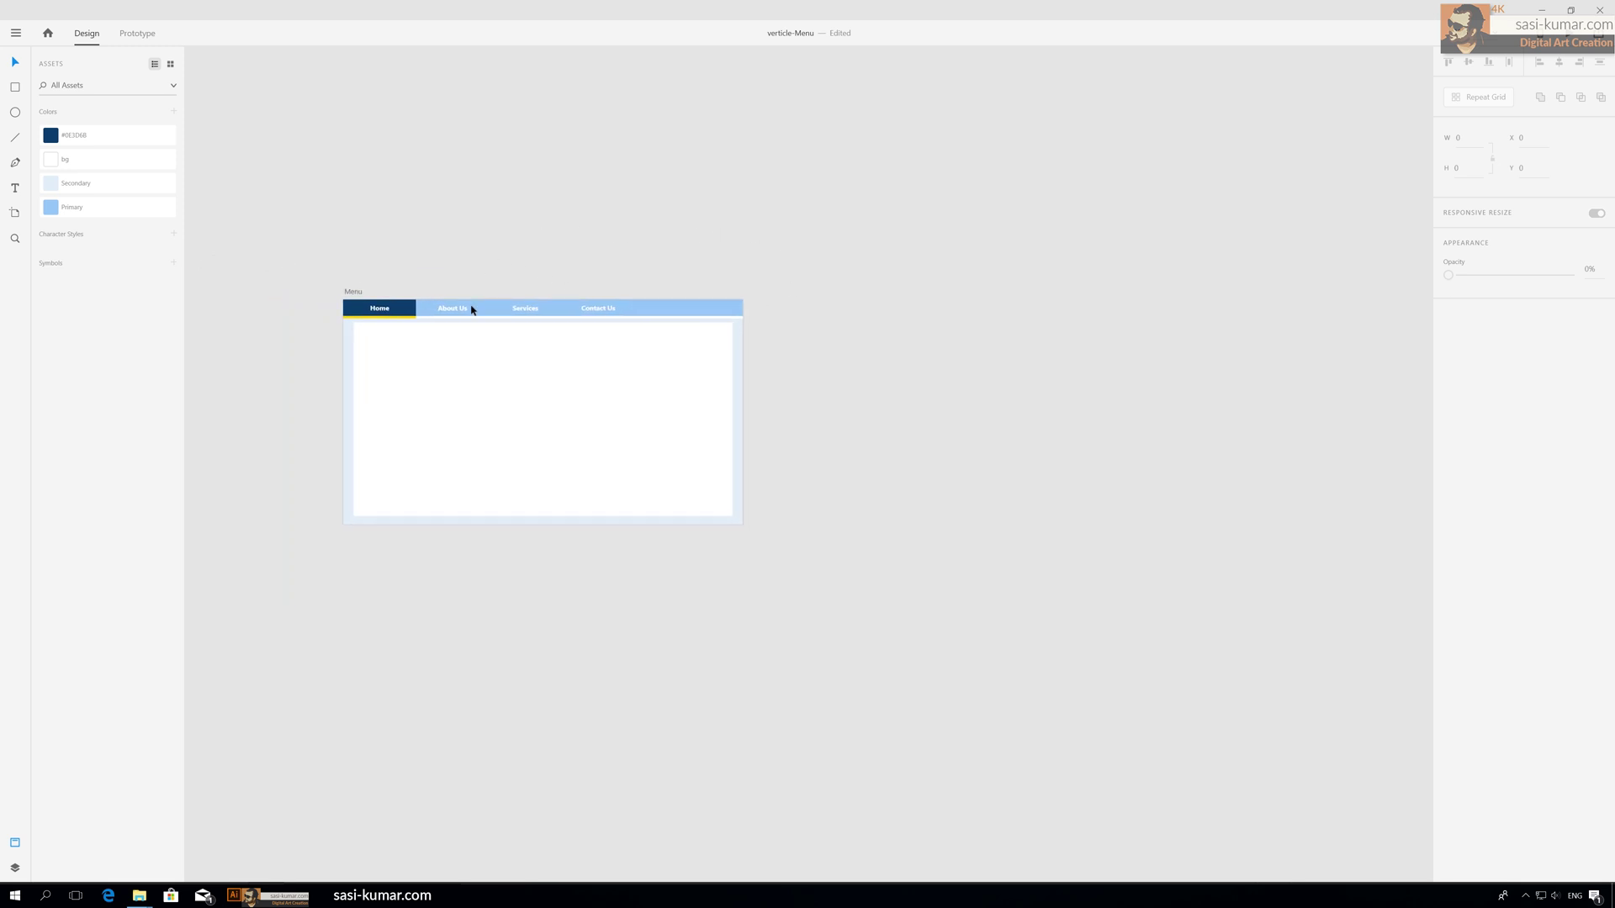
left_click(354, 292)
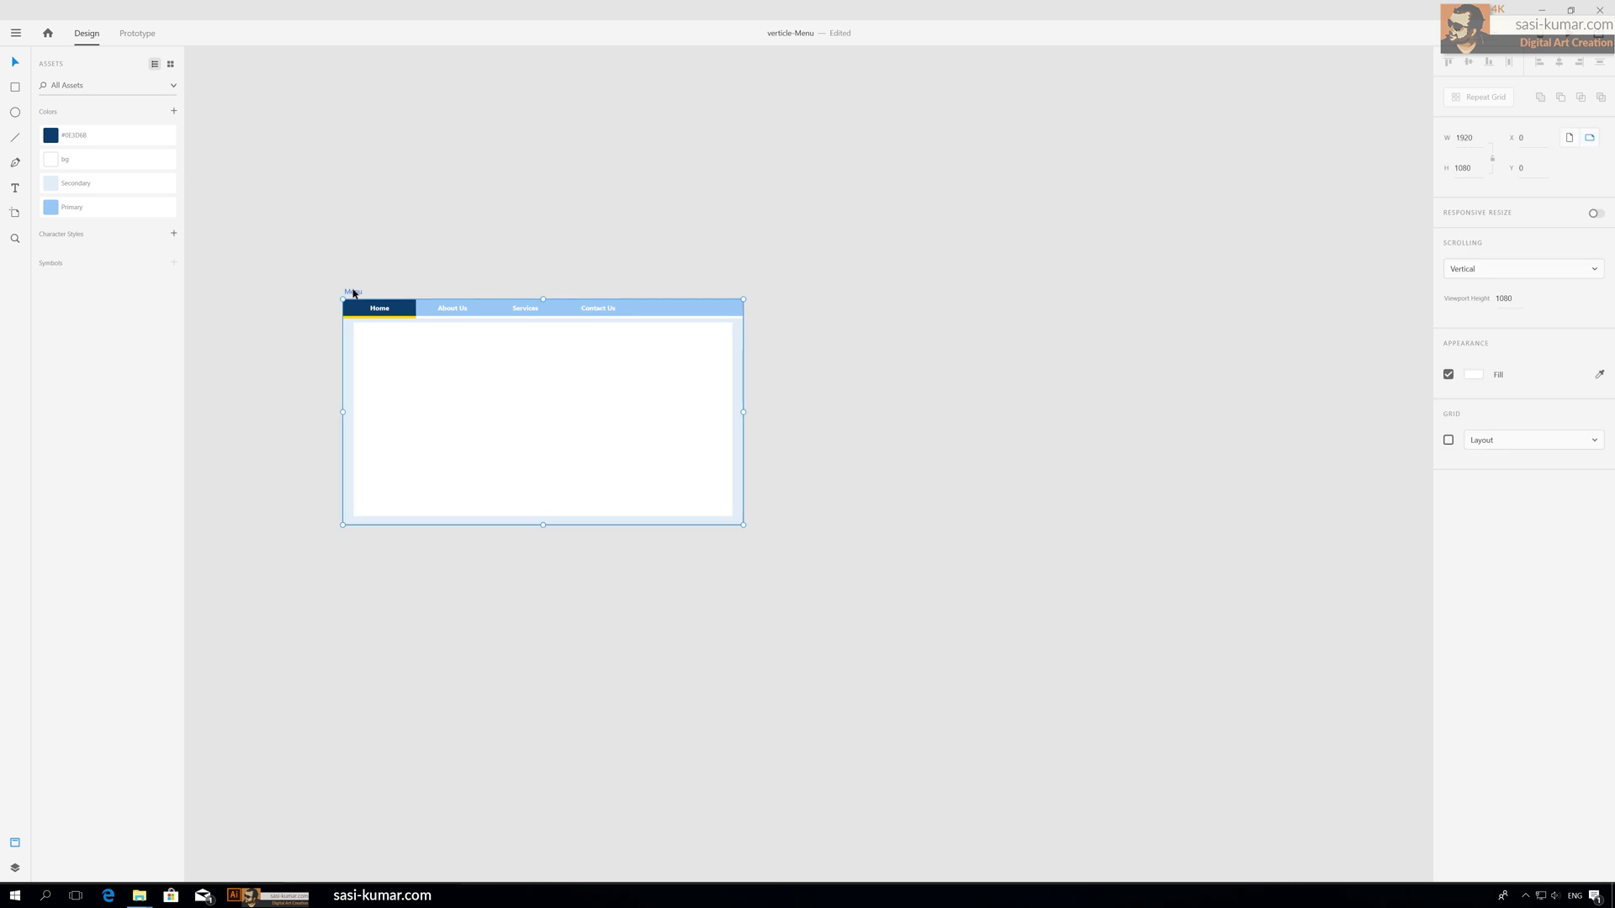
left_click(391, 227)
scroll(392, 227, "up", 5)
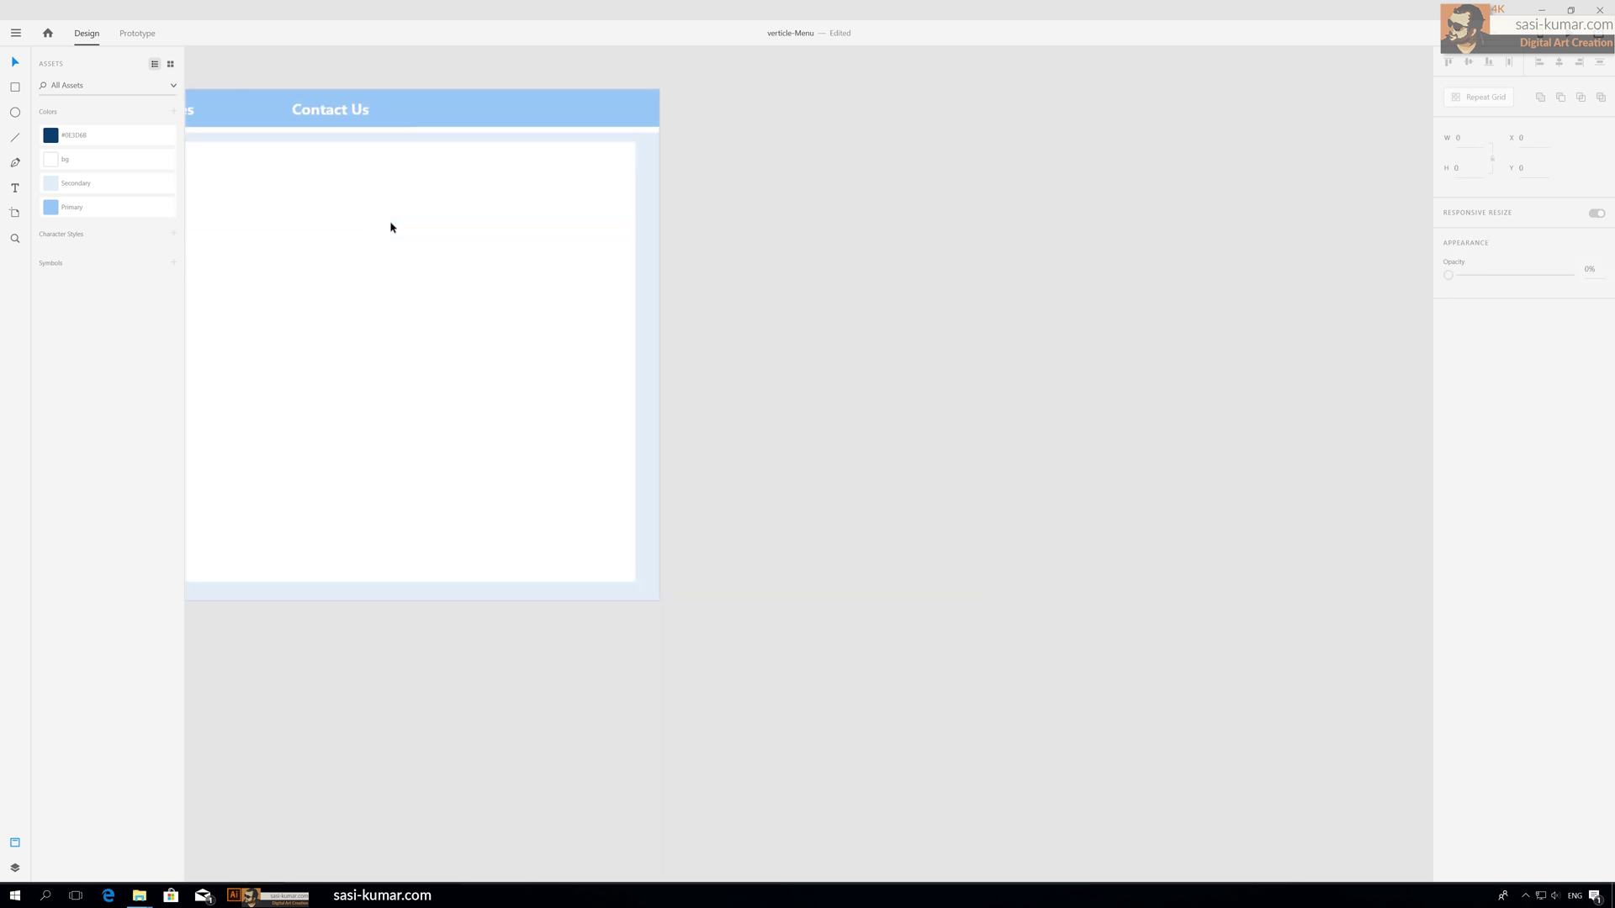
scroll(843, 343, "left", 5)
left_click(544, 273)
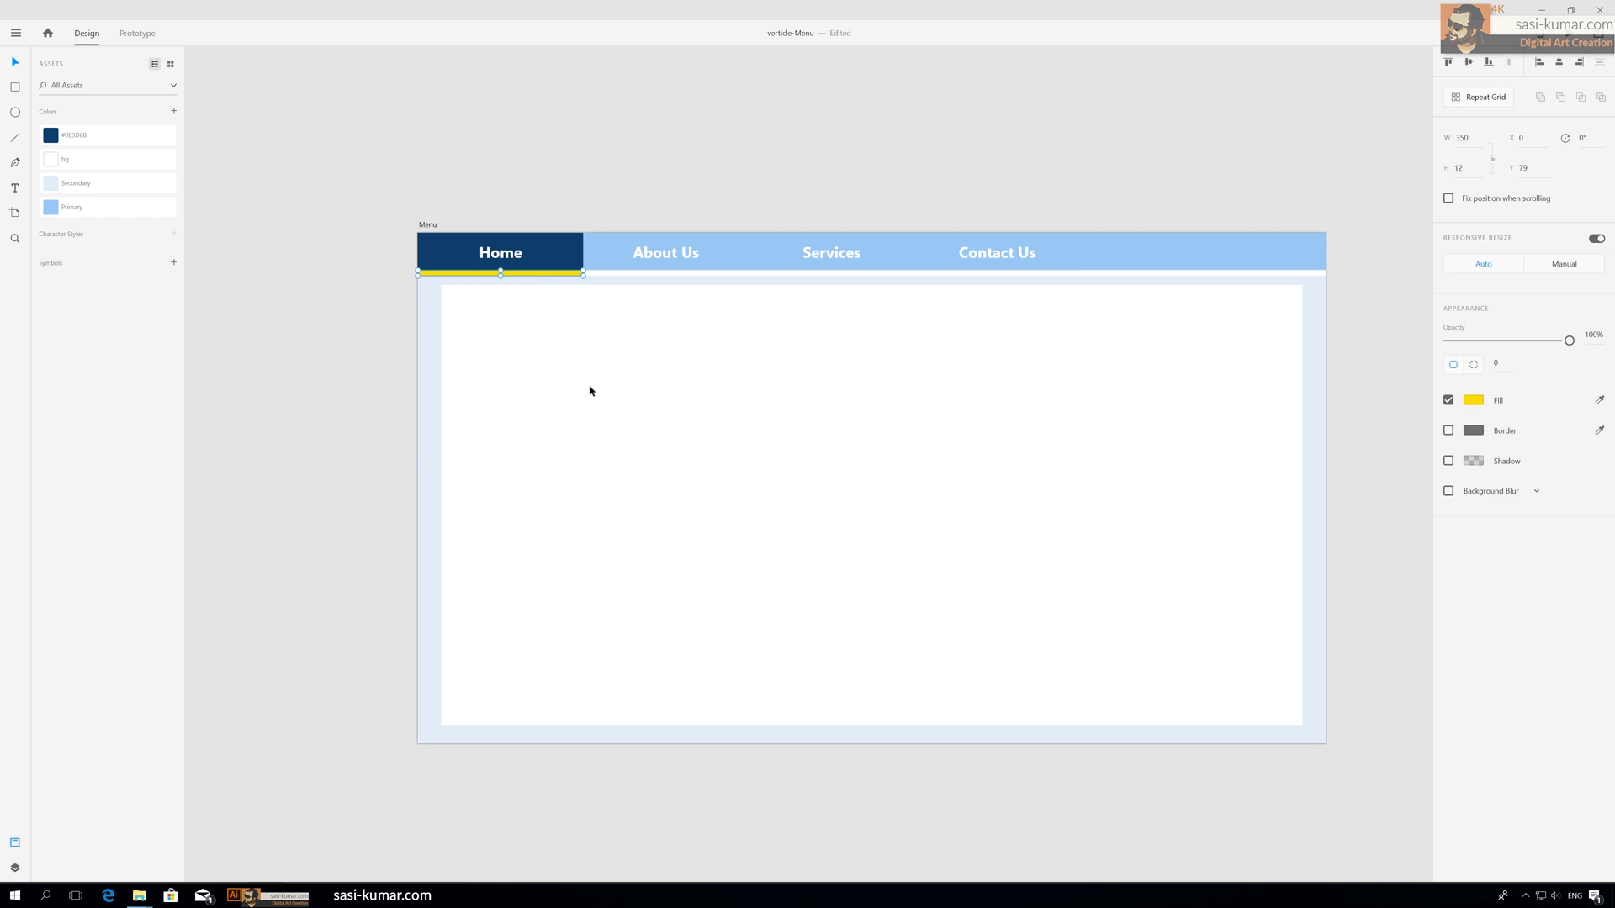
Rename the underline's Rectangle 5 layer to Active Menu.
left_click(15, 868)
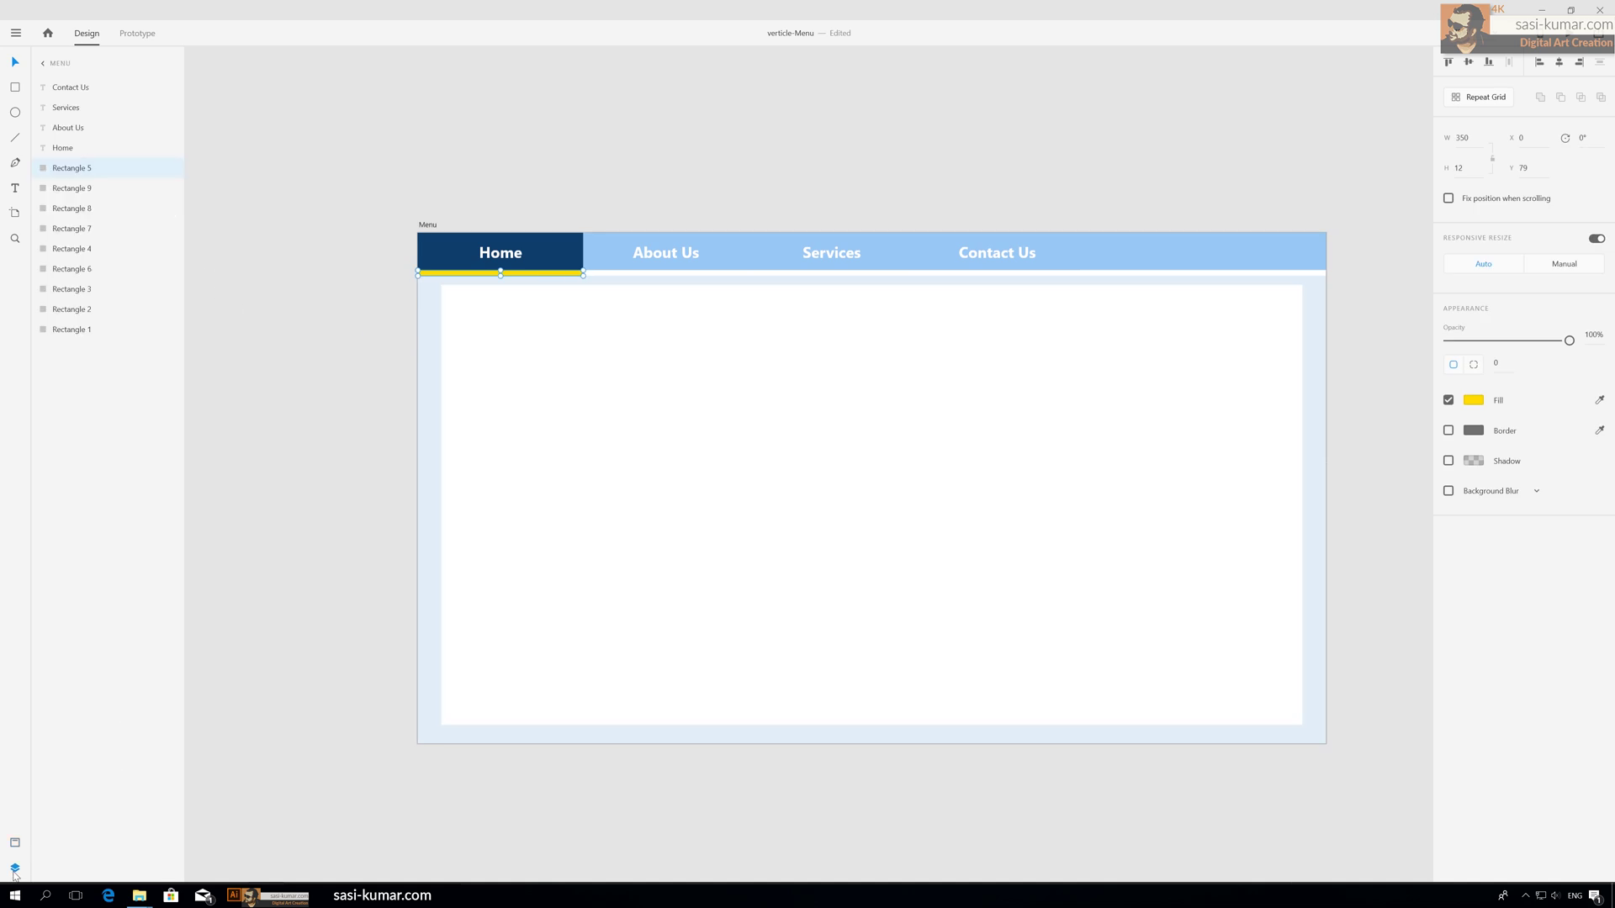
double_click(67, 169)
type("A")
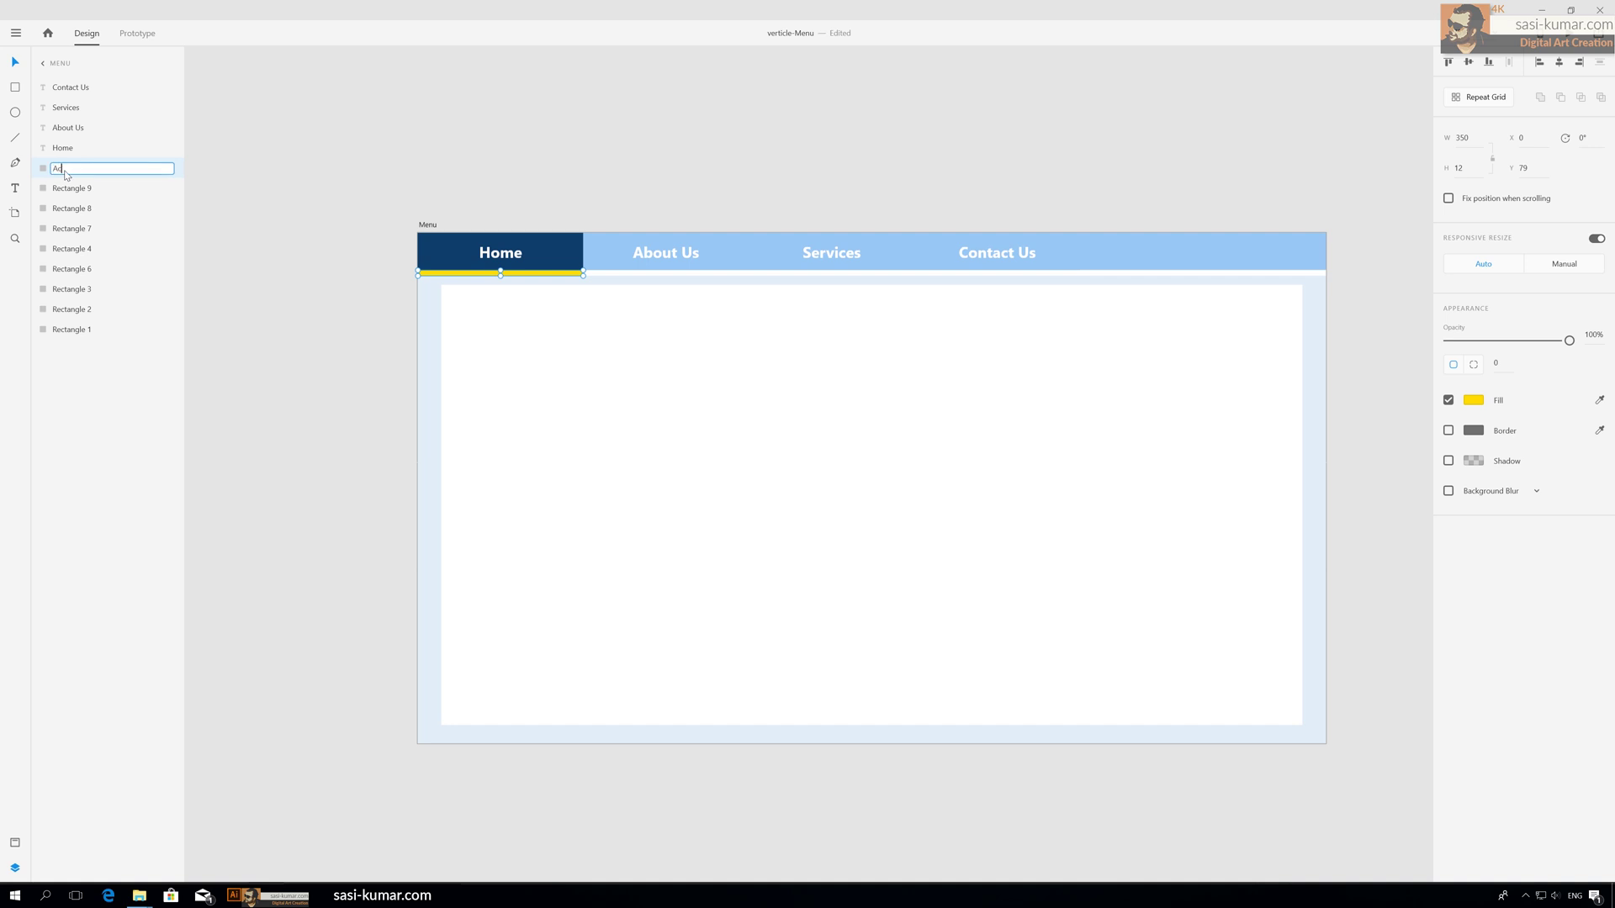
type("ctive Menu")
key("Return")
left_click(361, 148)
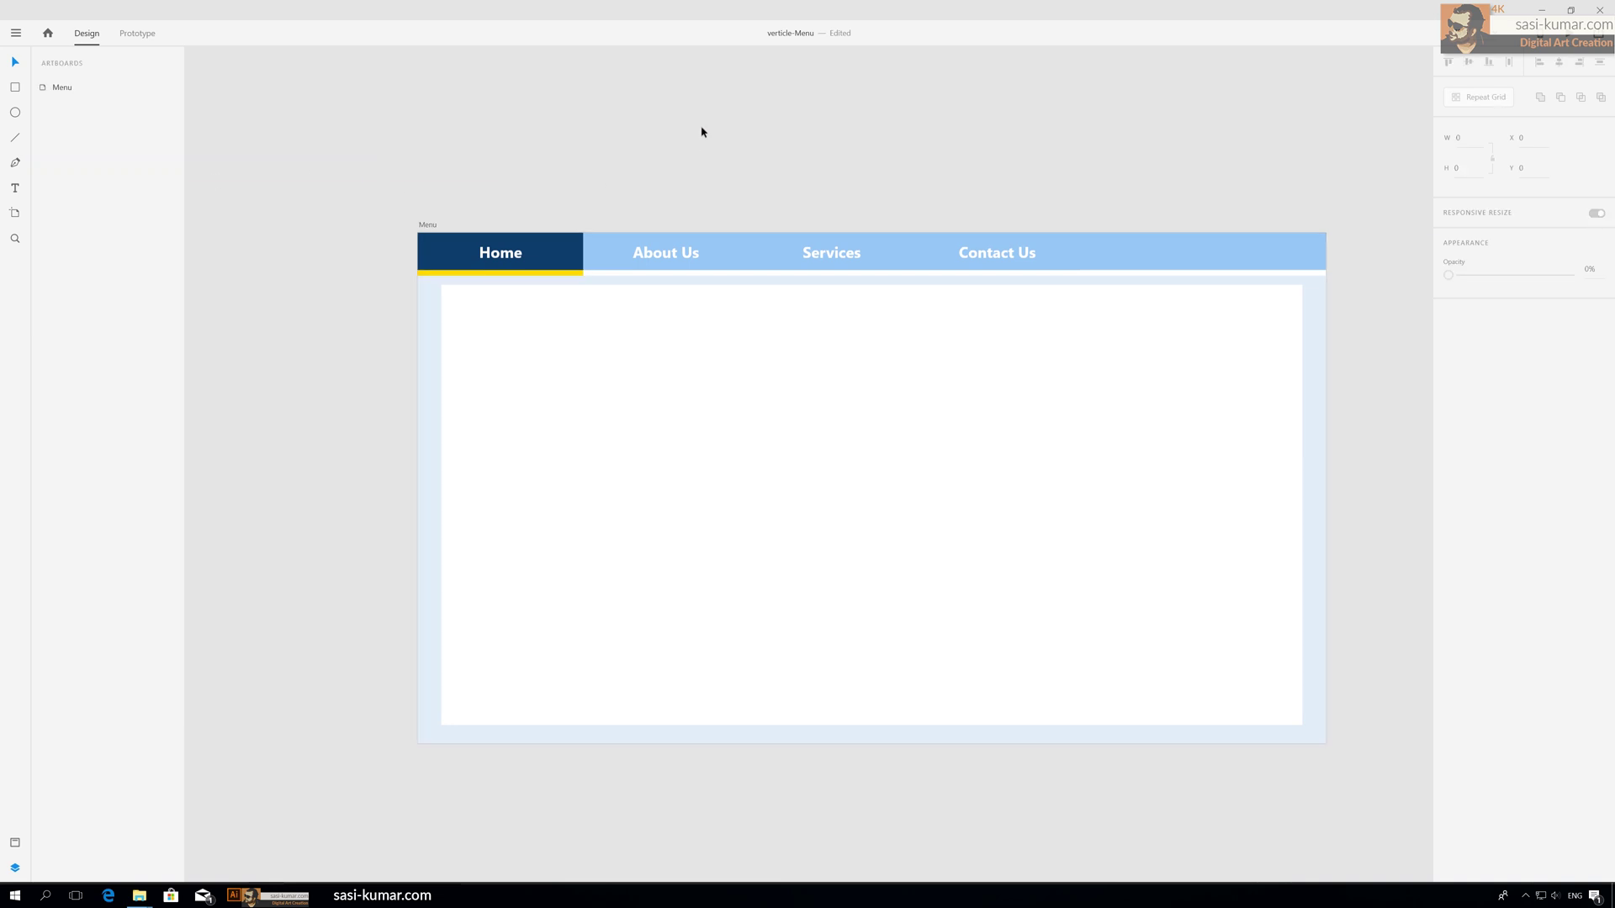
Alt-drag the Menu artboard rightward to create Menu – 1, Menu – 2 and Menu – 3 in a row.
key("ctrl+minus")
scroll(504, 185, "right", 5)
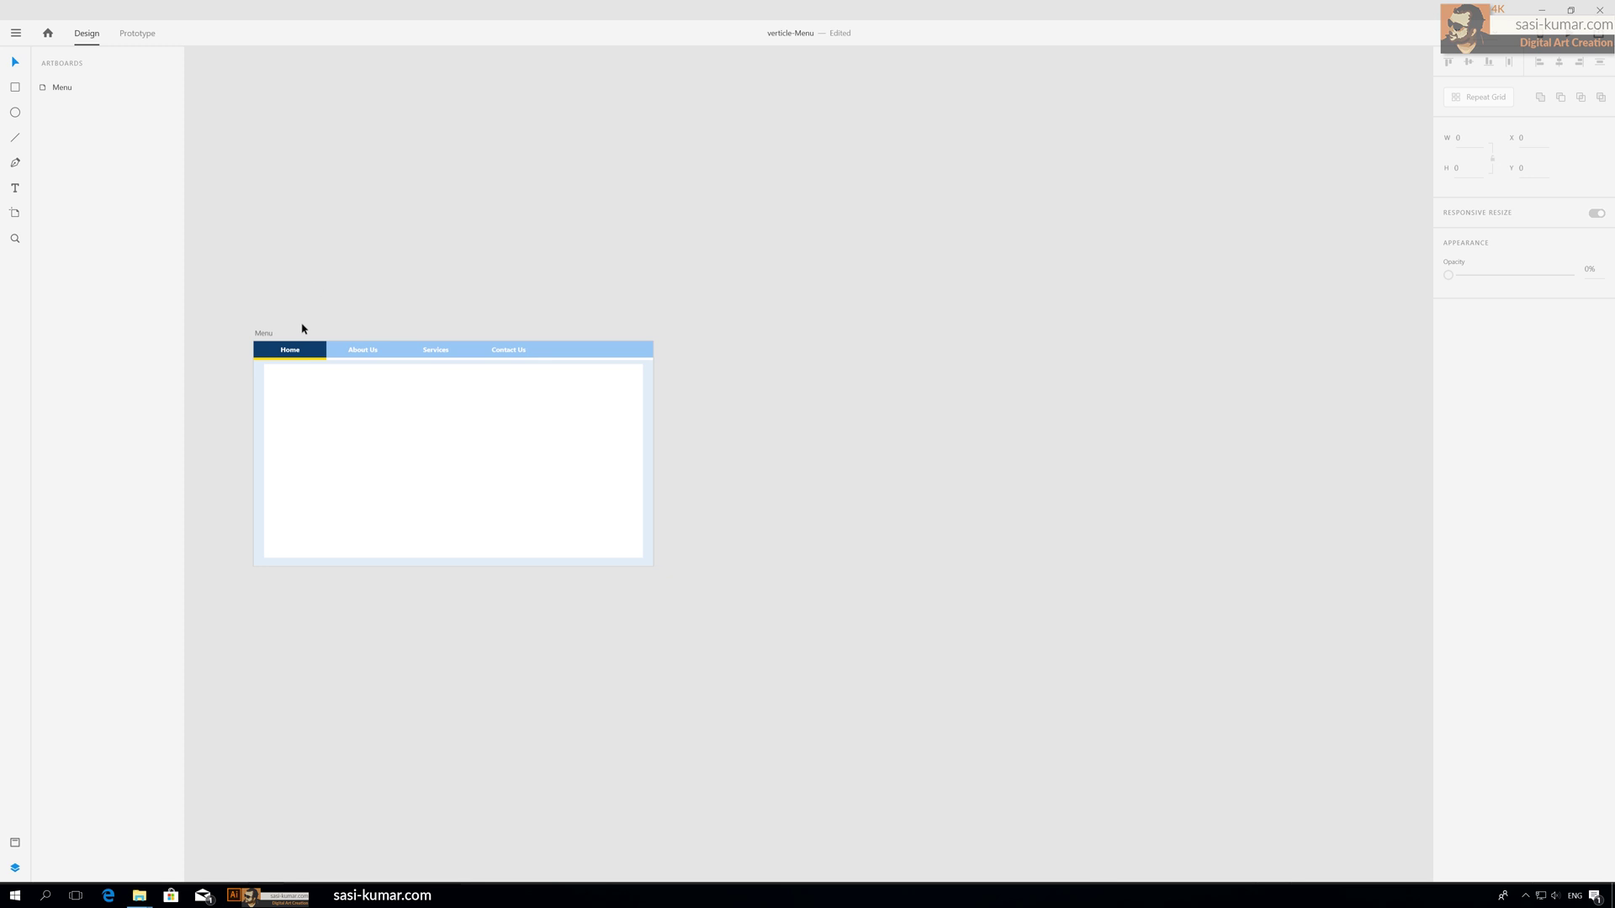
left_click(261, 335)
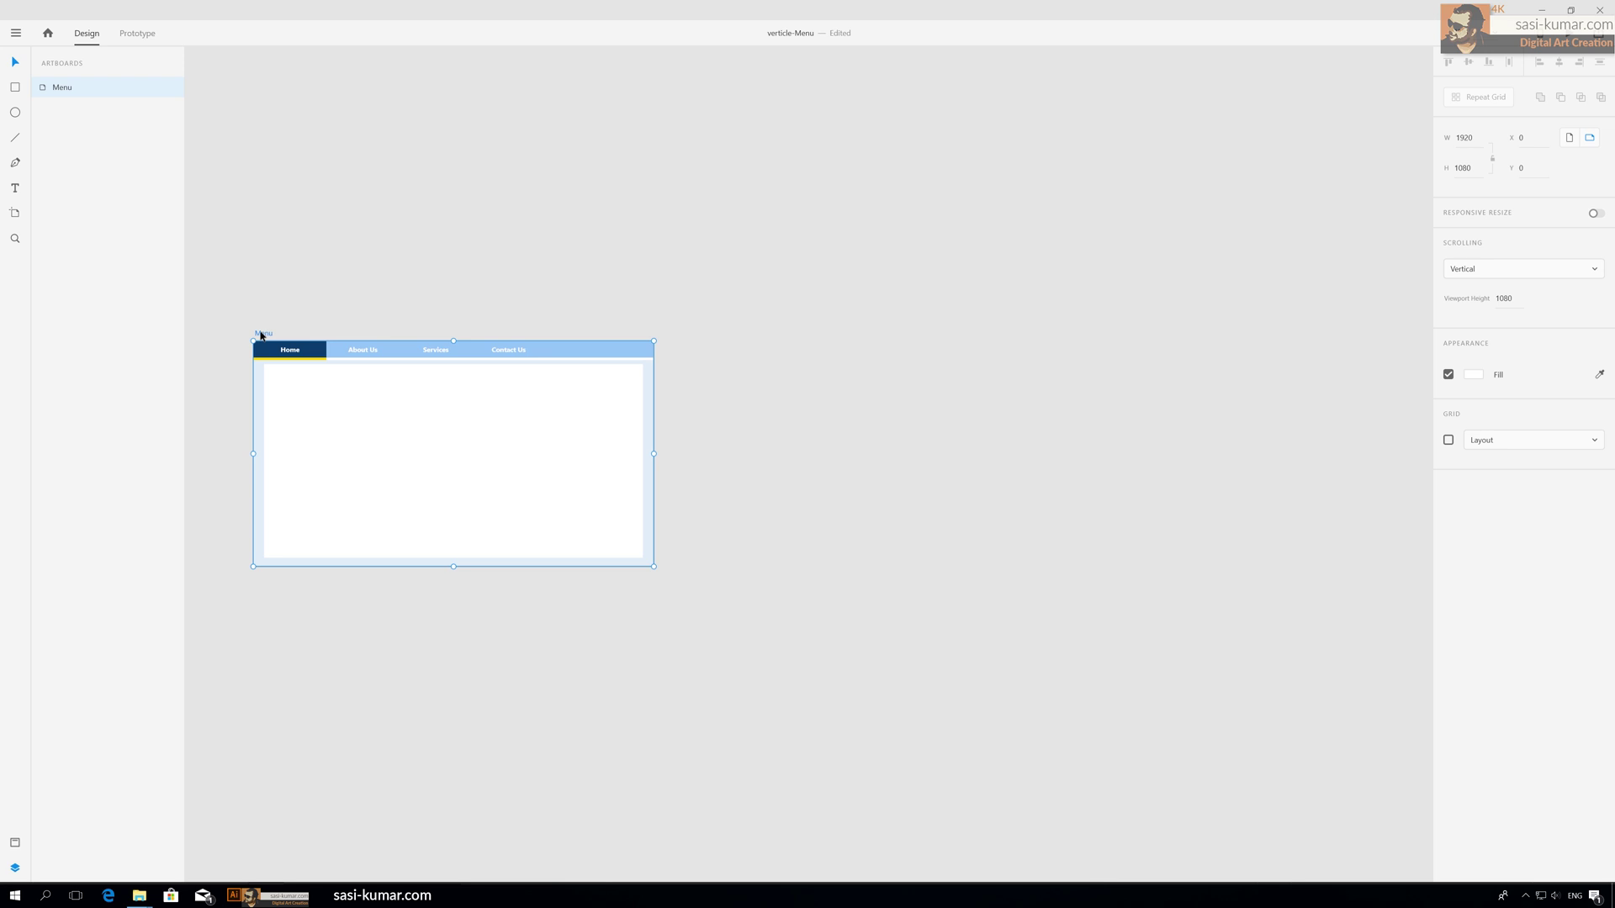
left_click_drag(263, 335, 1084, 334)
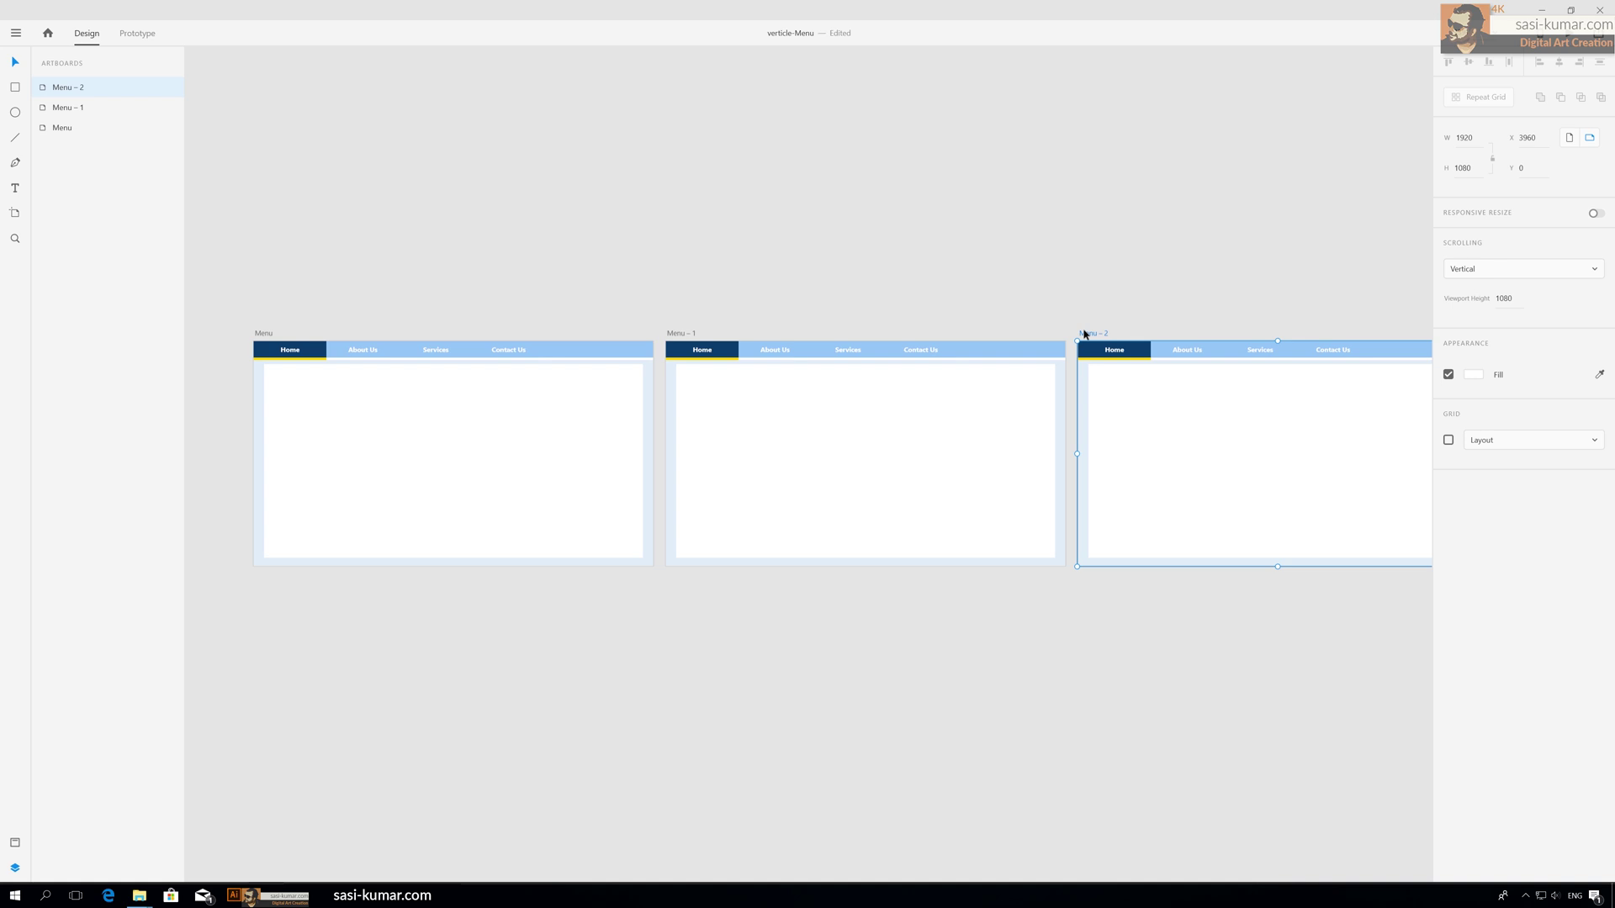
scroll(595, 285, "down", 2)
scroll(476, 275, "right", 2)
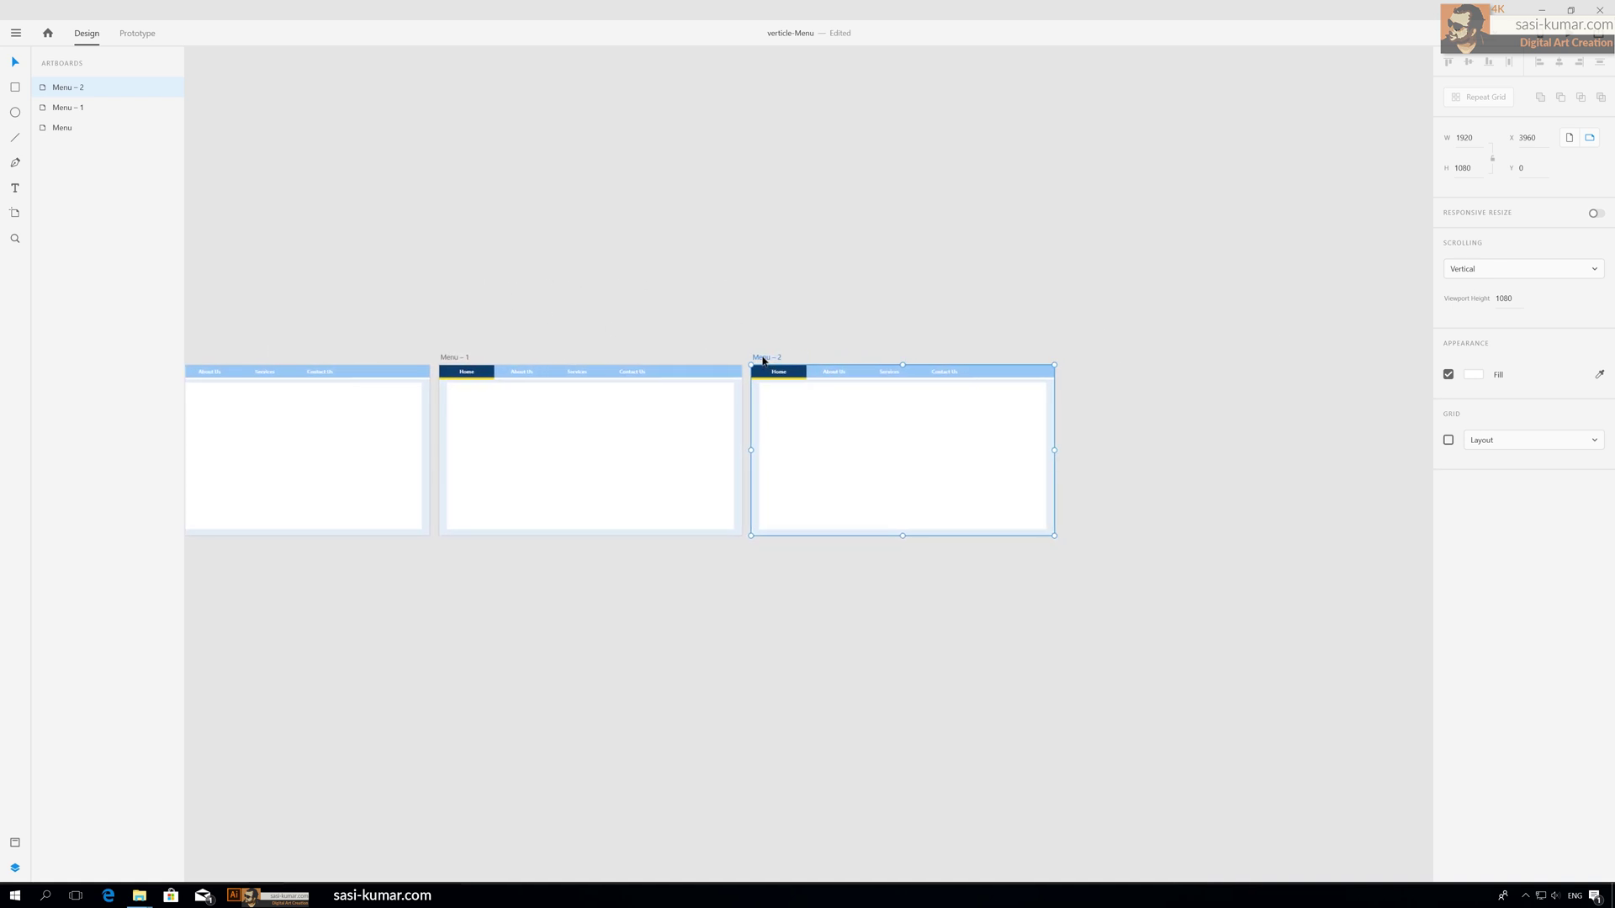
left_click_drag(763, 360, 1075, 359)
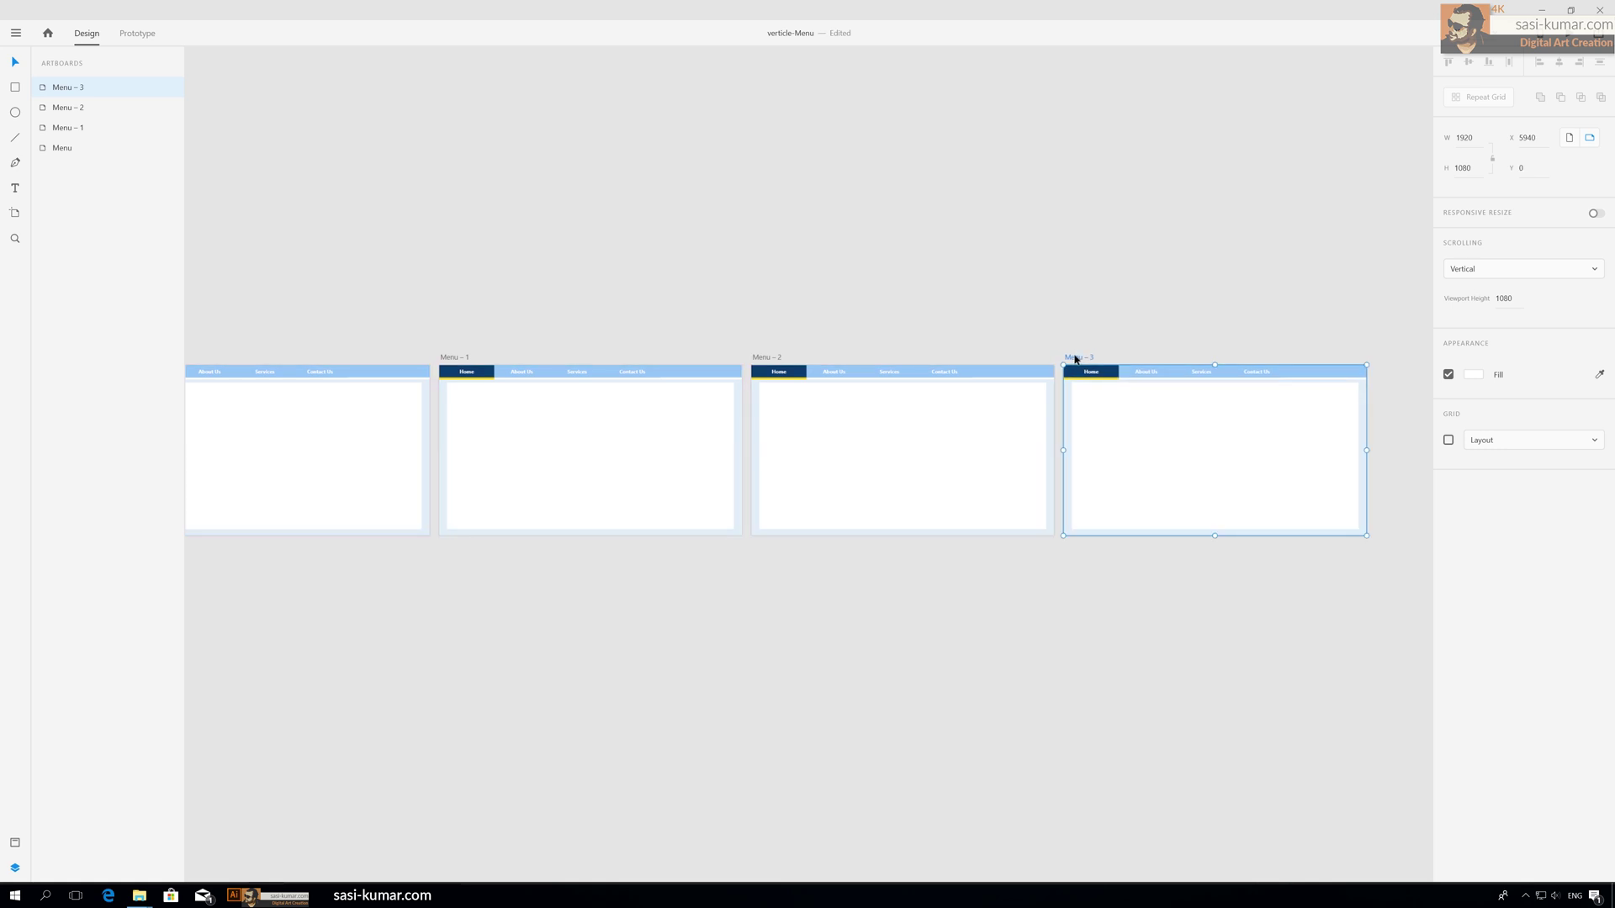
left_click(845, 270)
scroll(623, 260, "left", 5)
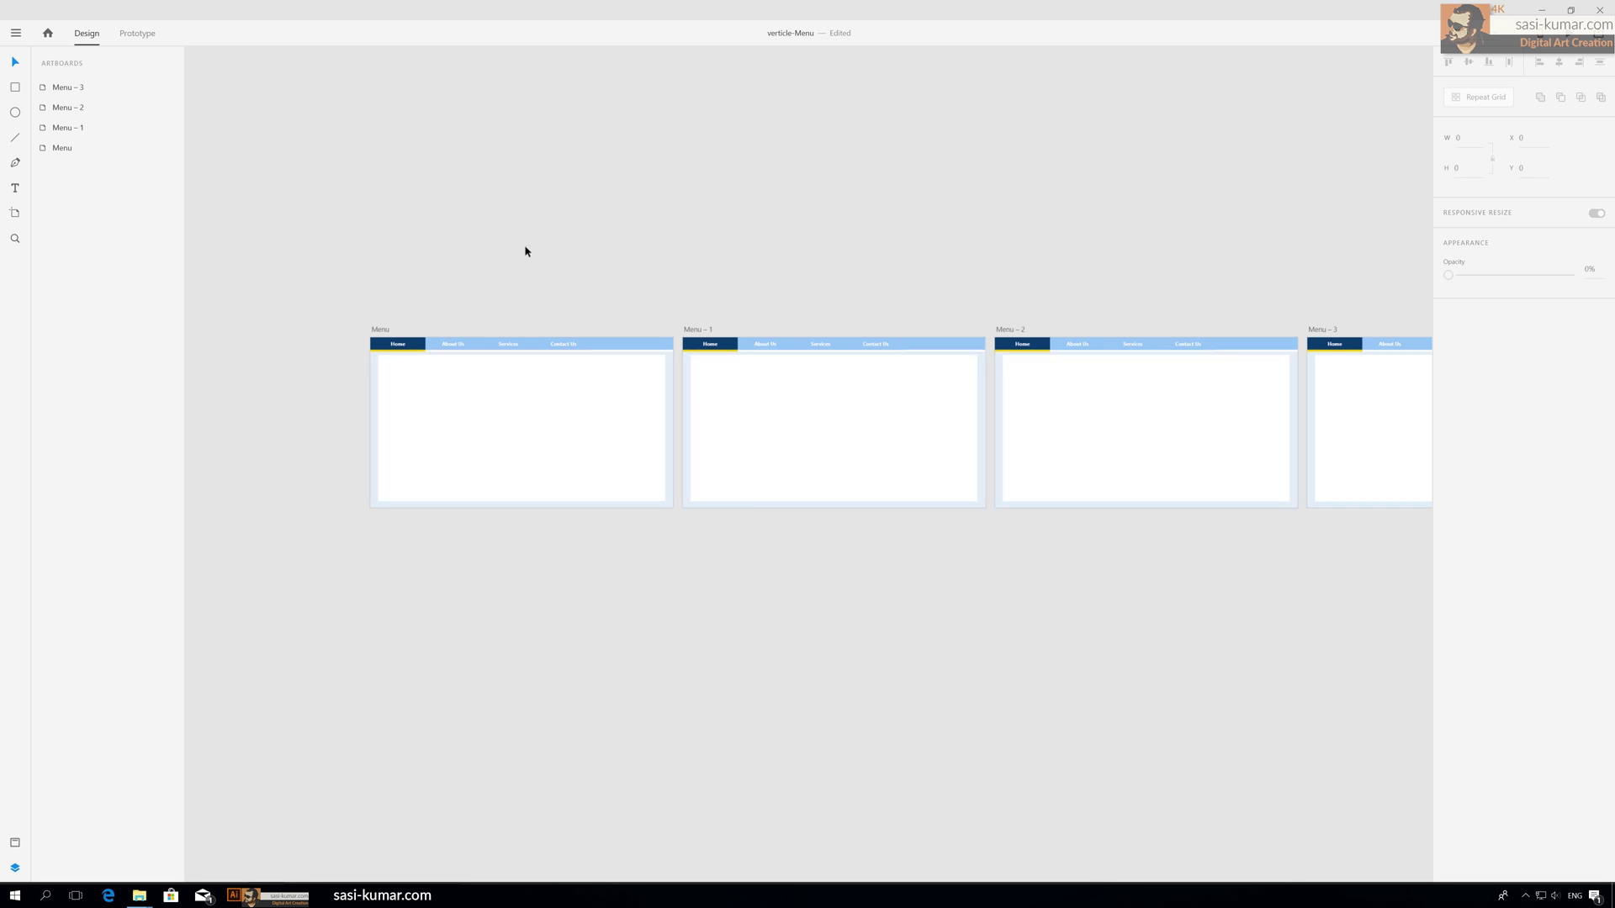
Ungroup and delete the nav bar items and yellow underline on Menu – 1.
key("ctrl+equal")
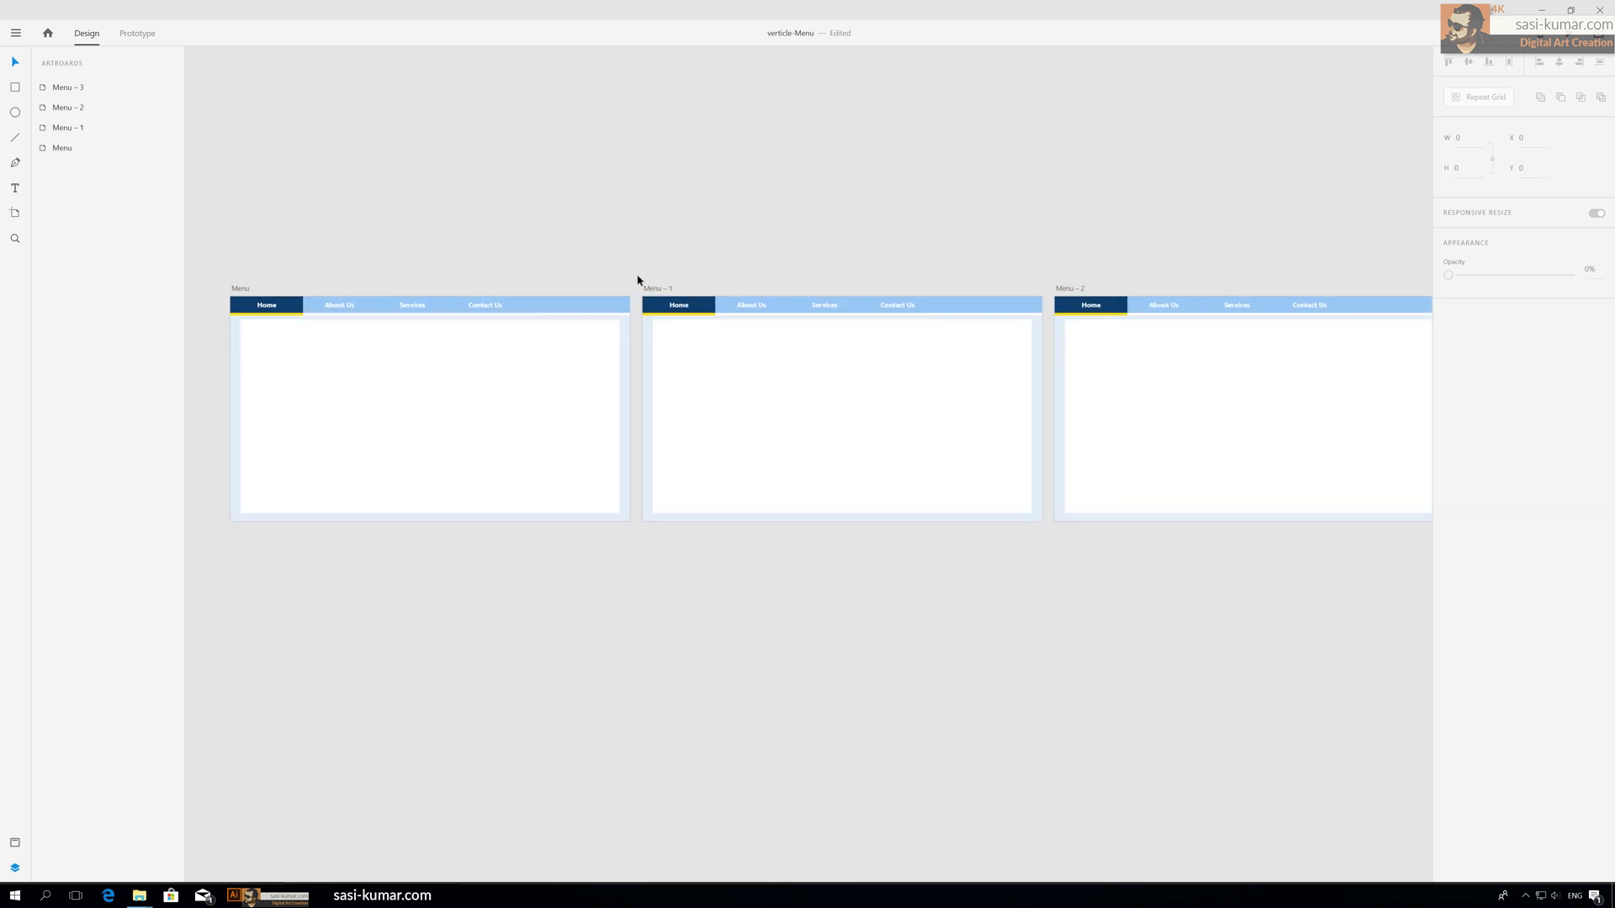
left_click(794, 298)
key("ctrl+shift+g")
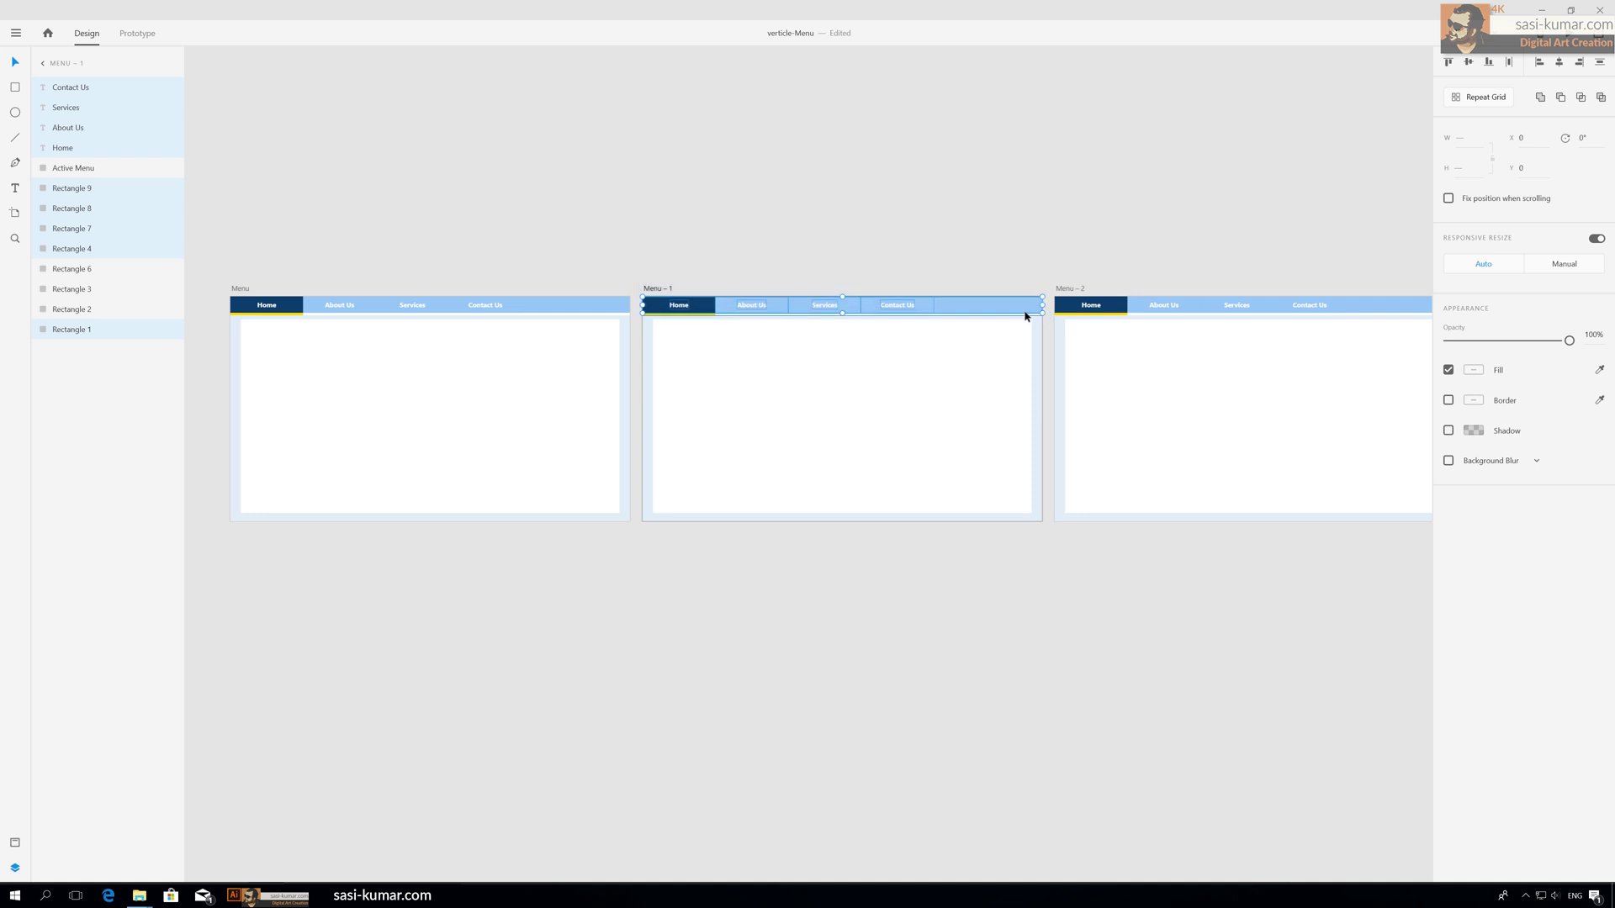
key("Delete")
left_click_drag(849, 245, 559, 285)
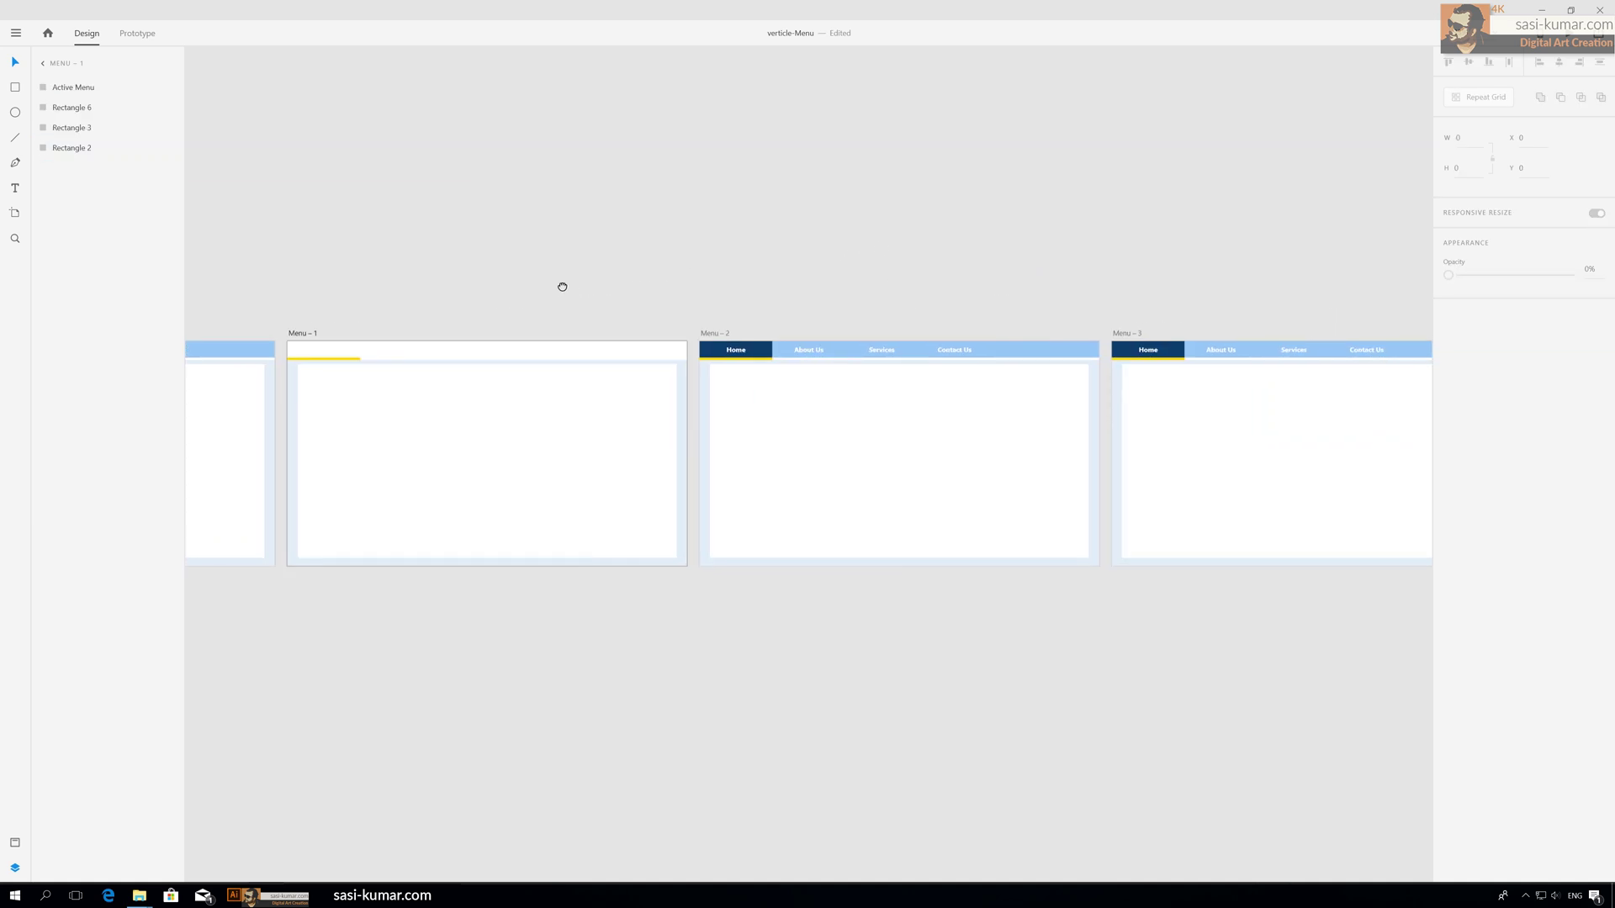
left_click(332, 359)
key("Delete")
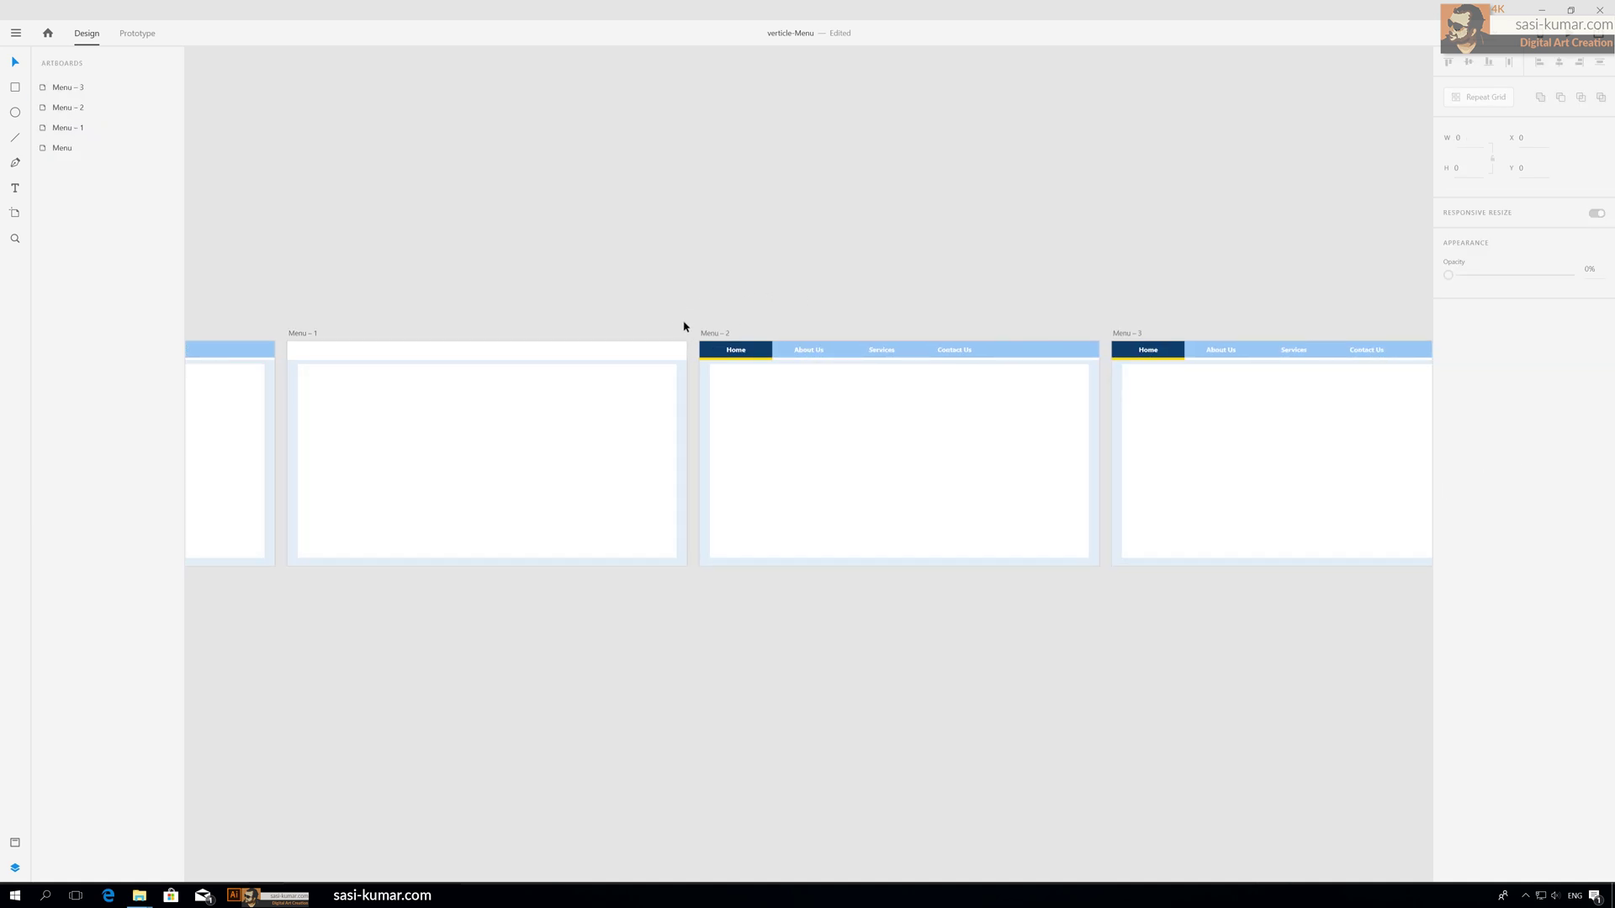
Delete the nav bar items and yellow underlines from Menu – 2 and Menu – 3.
left_click_drag(682, 327, 1098, 355)
key("Delete")
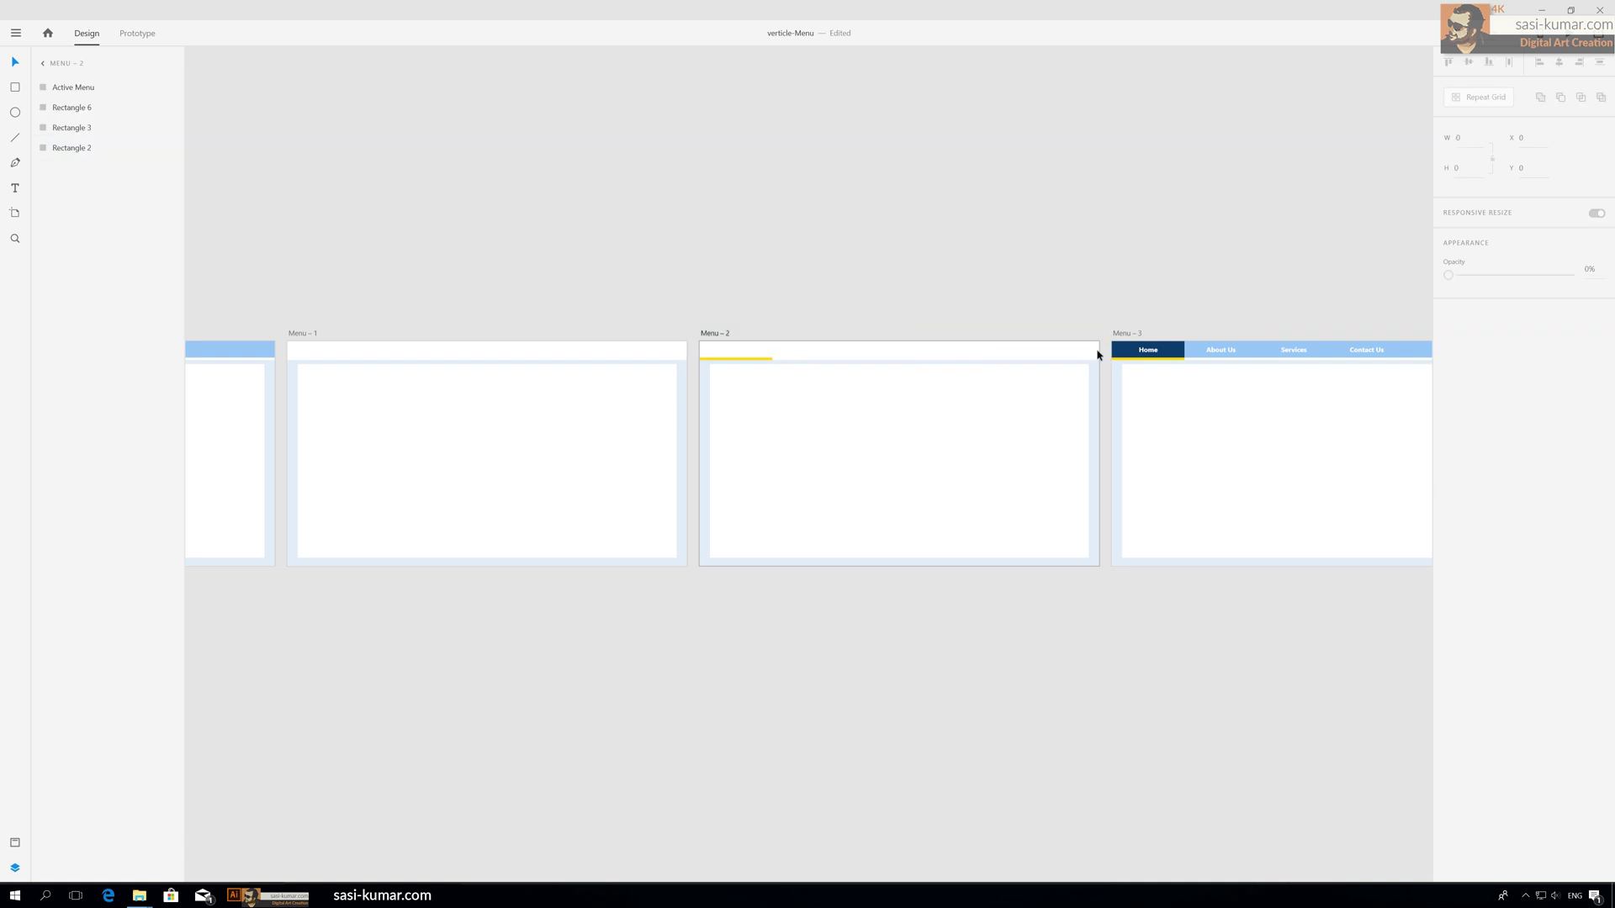
left_click(750, 357)
key("Delete")
scroll(940, 325, "right", 3)
left_click_drag(897, 308, 1323, 353)
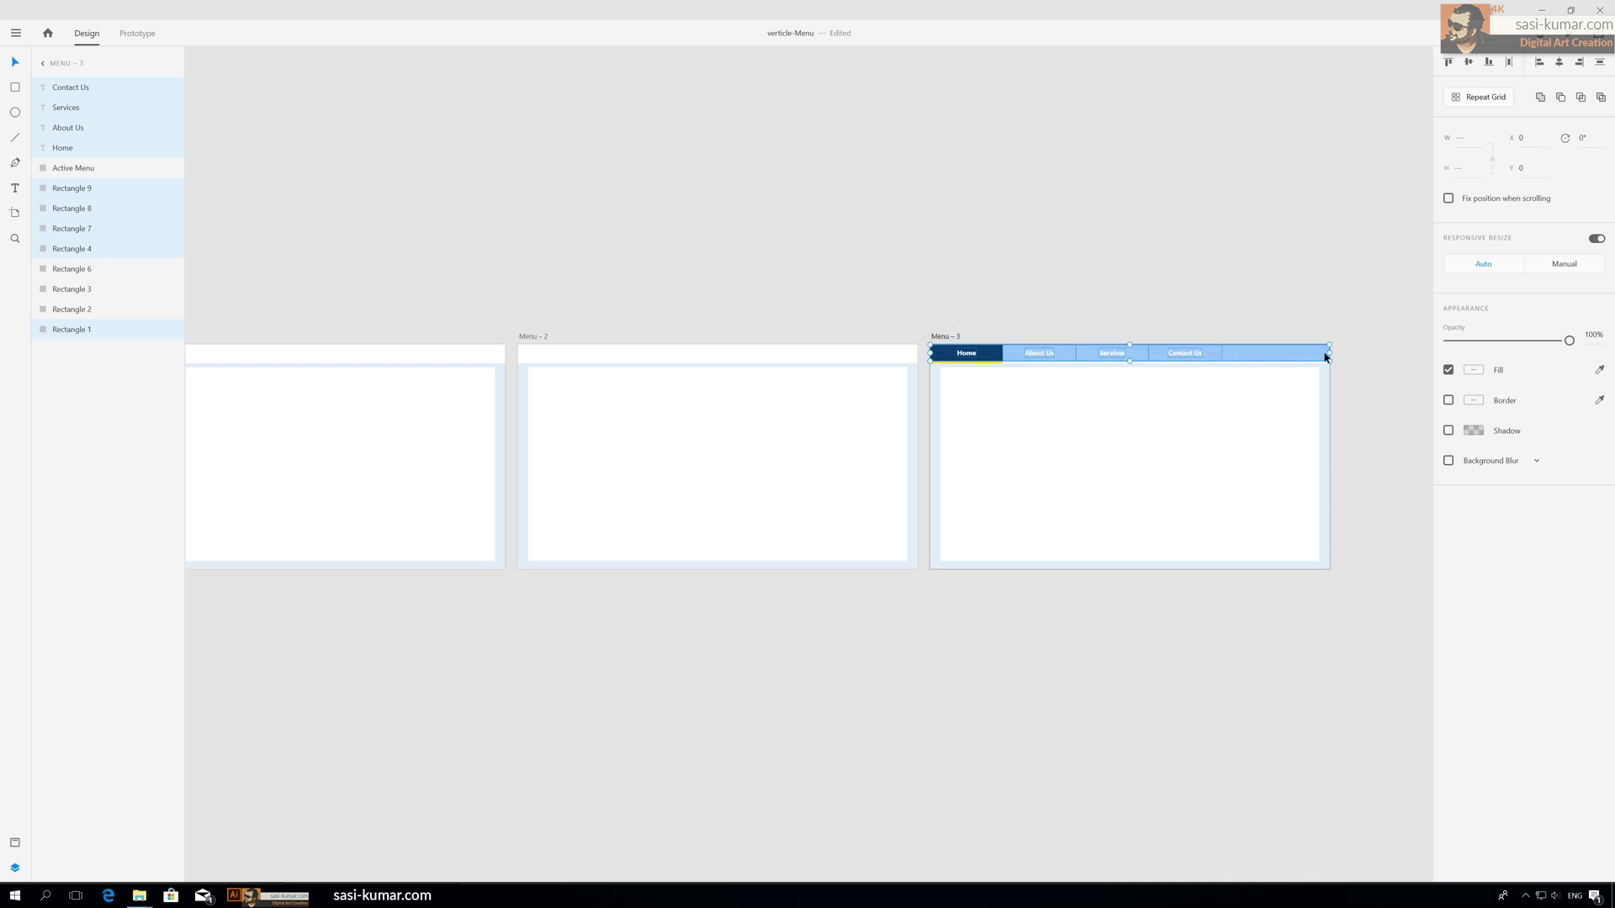
key("Delete")
left_click(946, 363)
key("Delete")
scroll(364, 292, "left", 5)
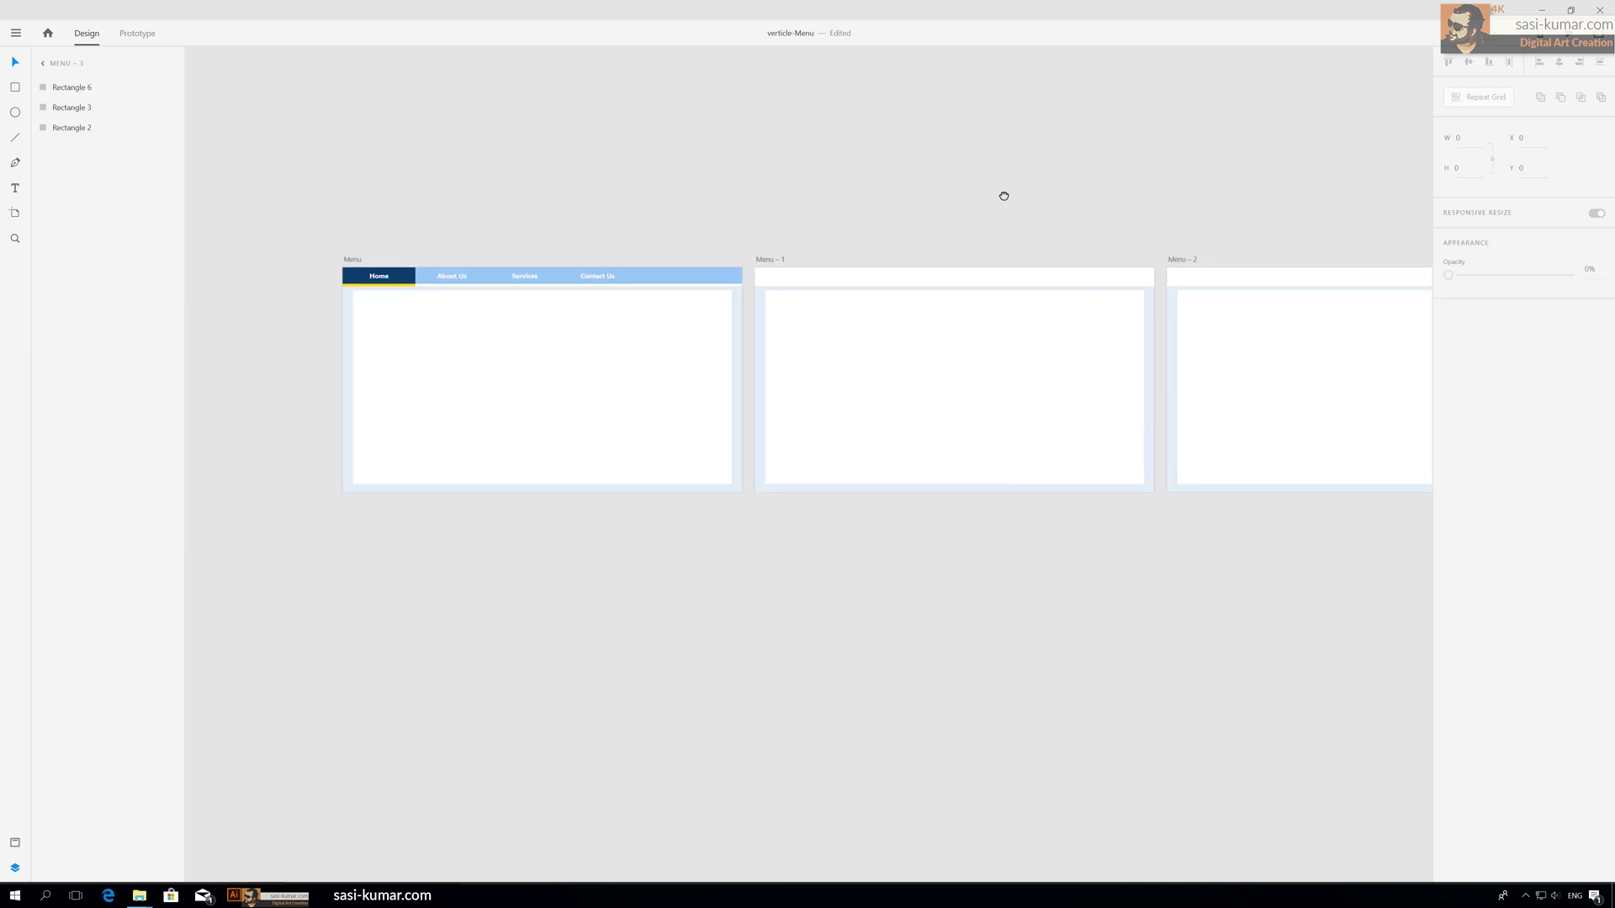
scroll(577, 178, "up", 2)
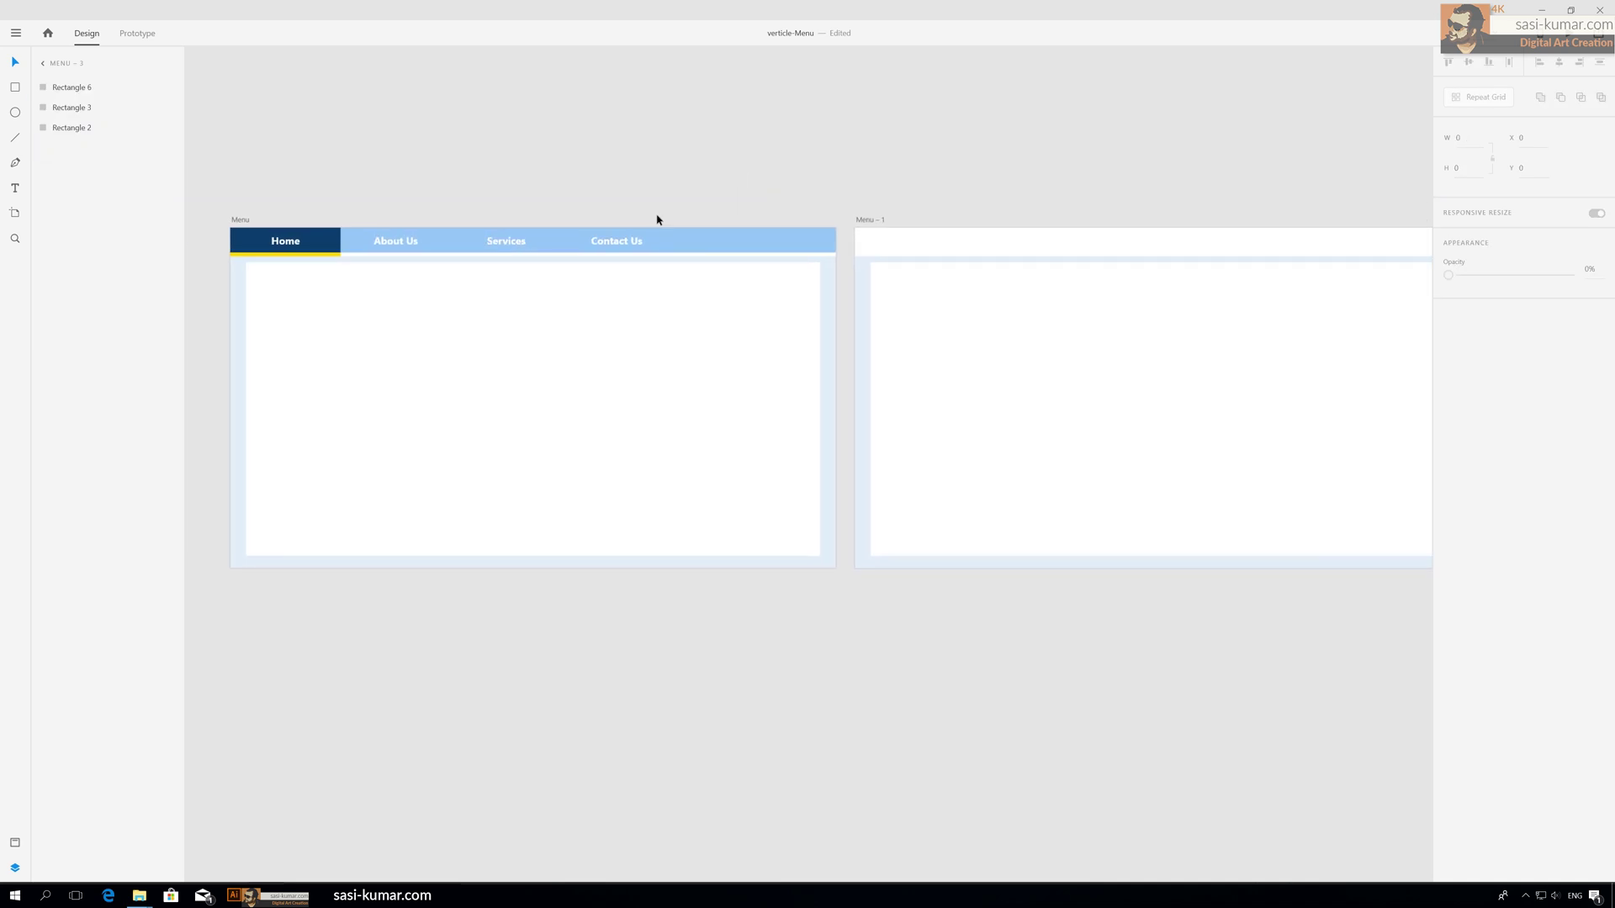
Rename the Menu – 1 artboard to About us.
left_click(429, 263)
left_click(429, 198)
left_click(408, 246)
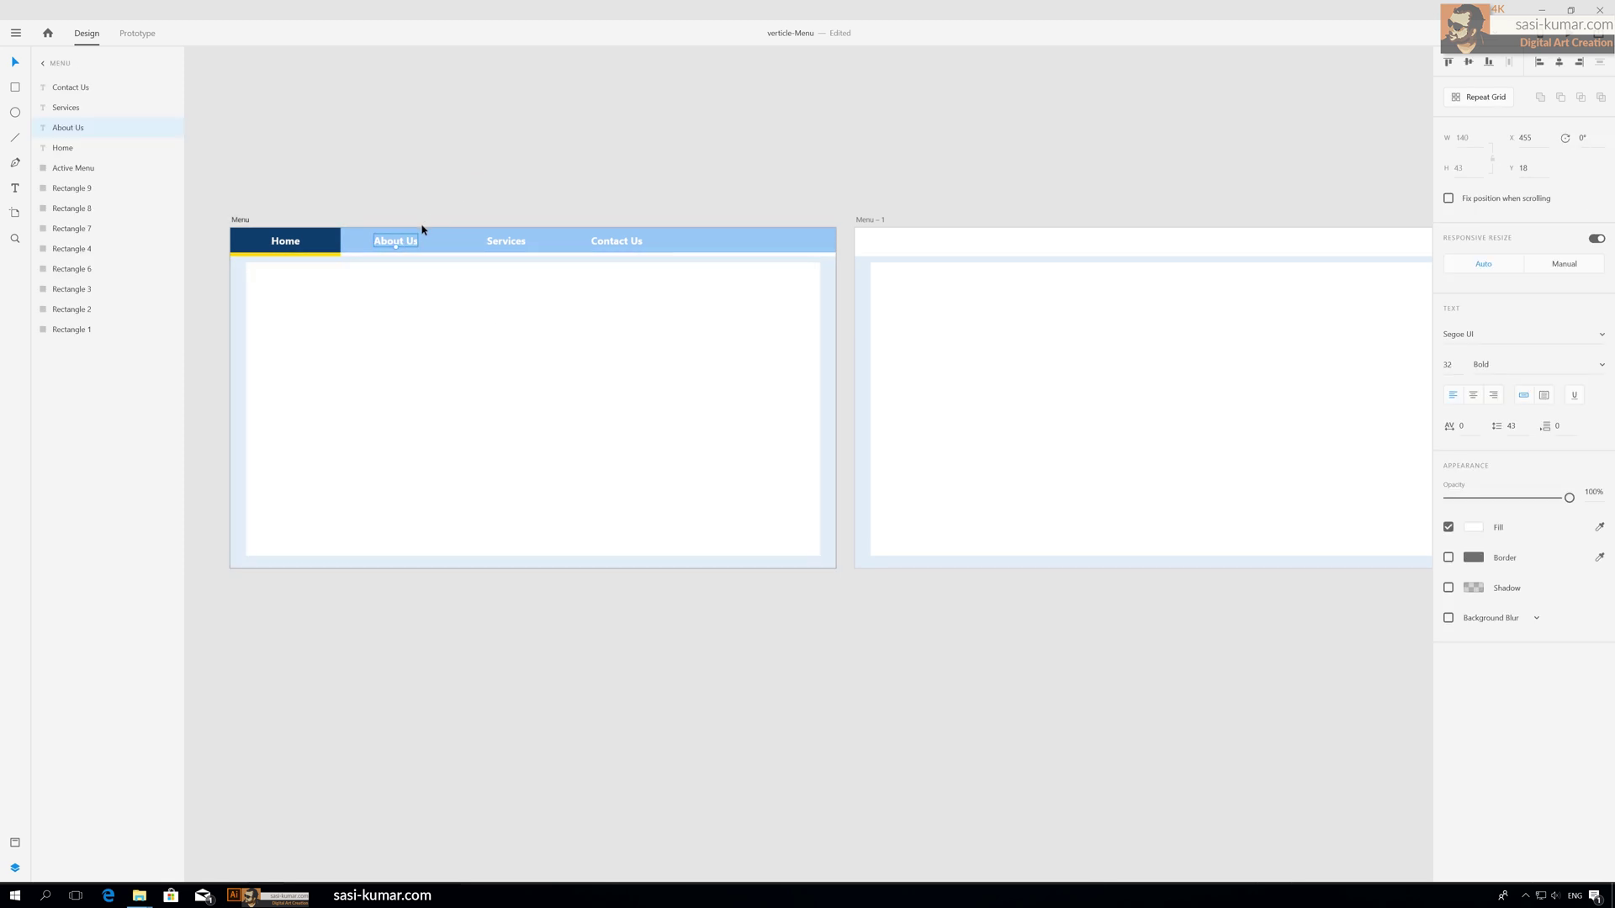
left_click(427, 247)
left_click(393, 245)
left_click(434, 245)
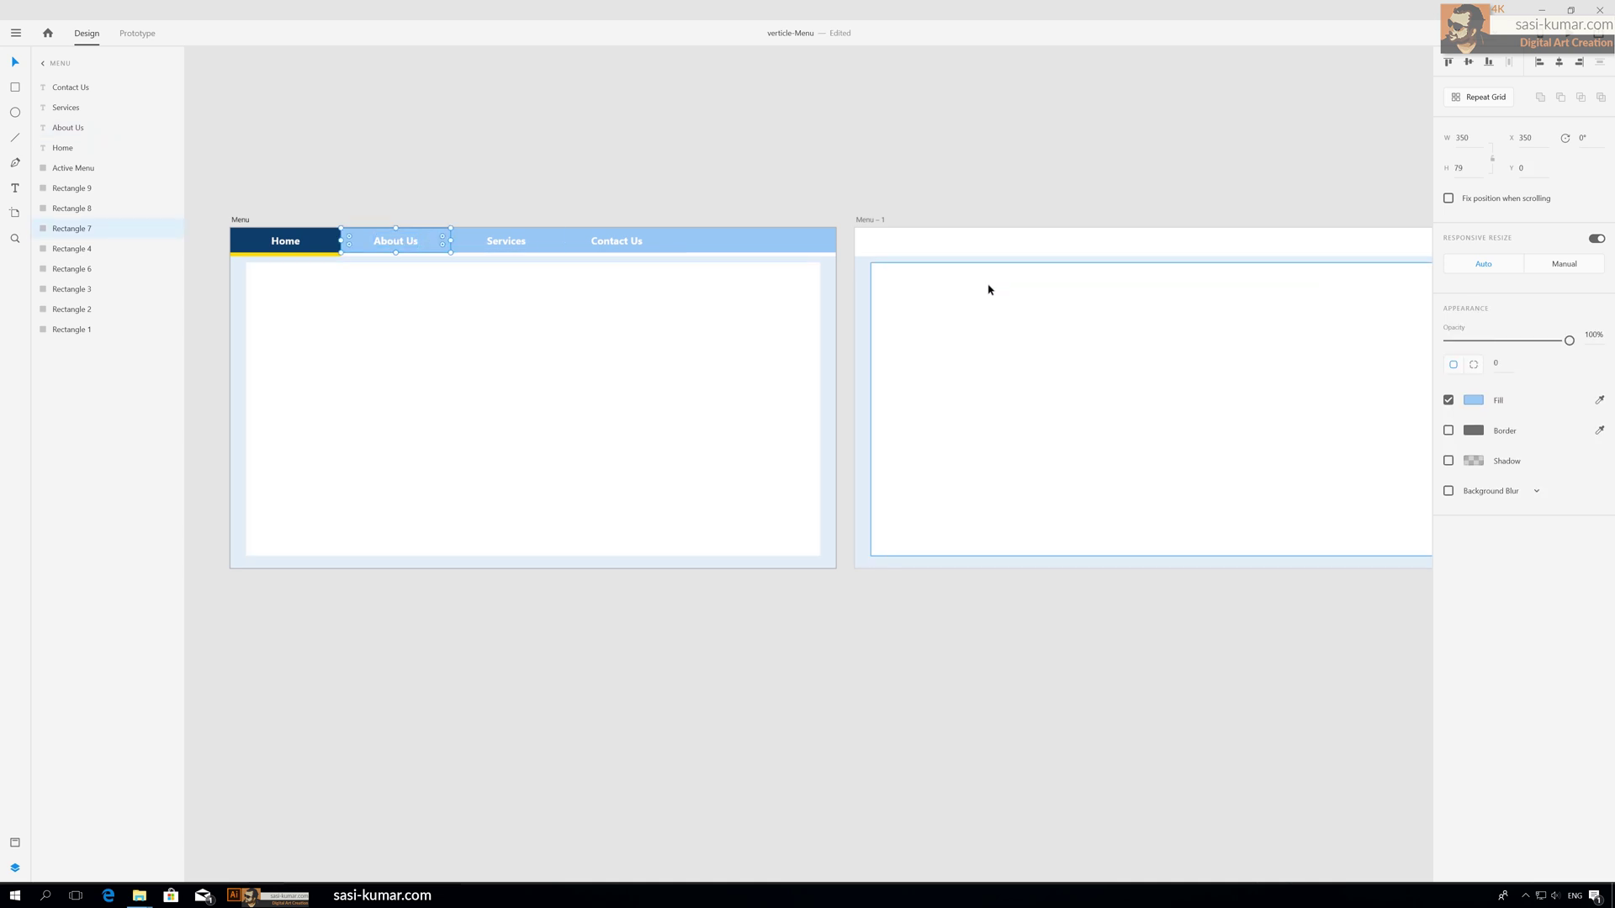
double_click(869, 220)
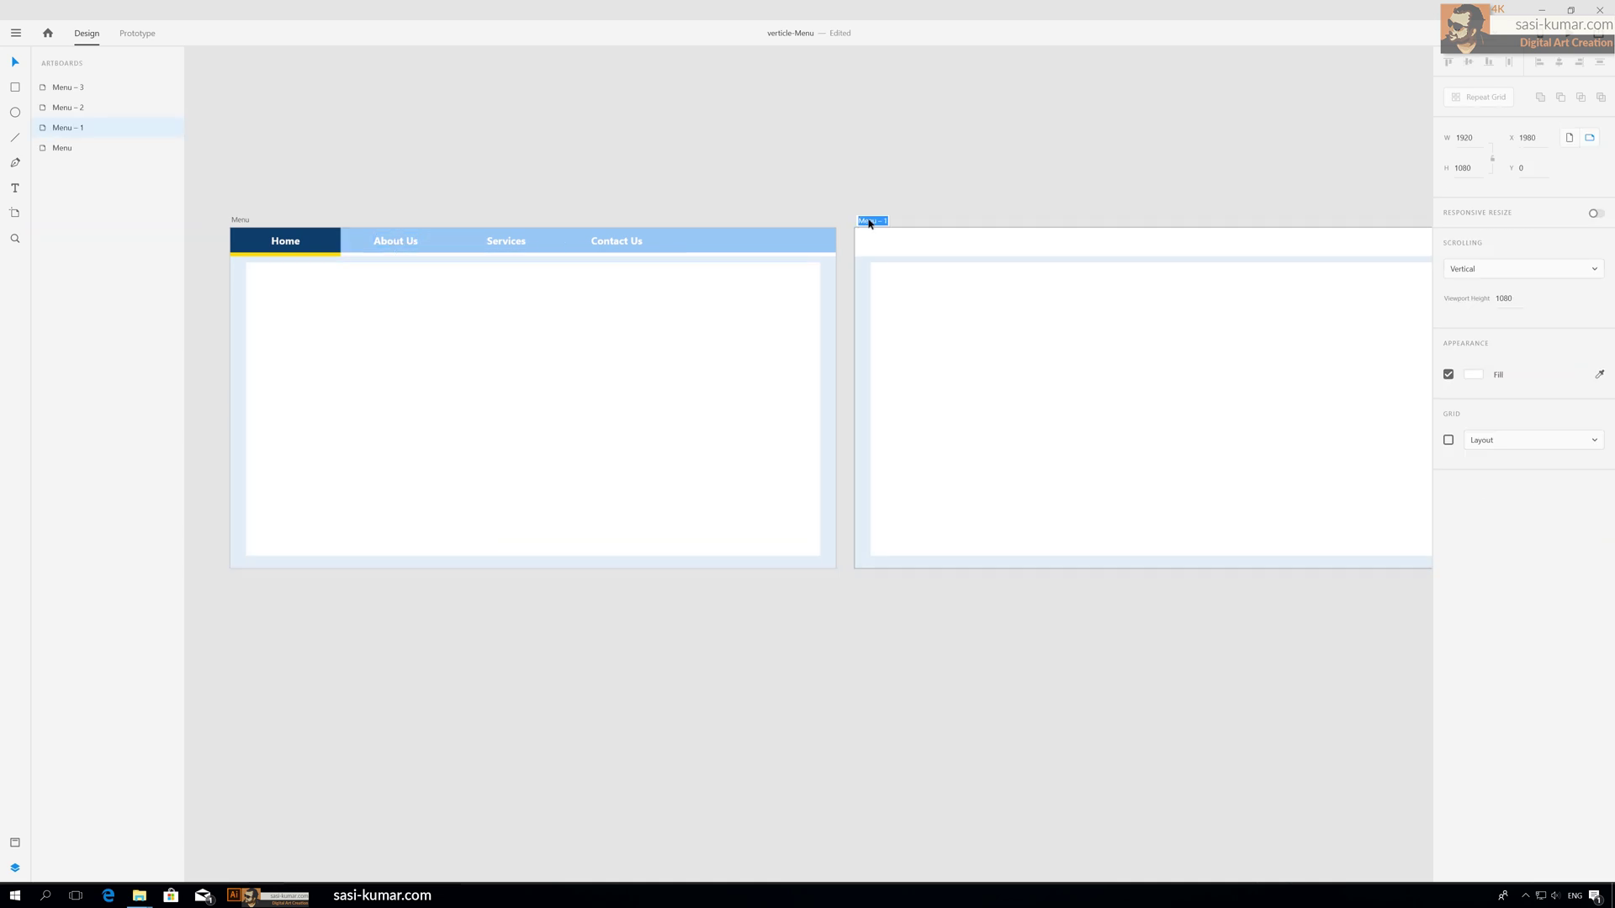
type("About us")
key("Return")
Rename the Menu – 2 artboard to Services.
scroll(584, 230, "right", 5)
scroll(584, 231, "up", 1)
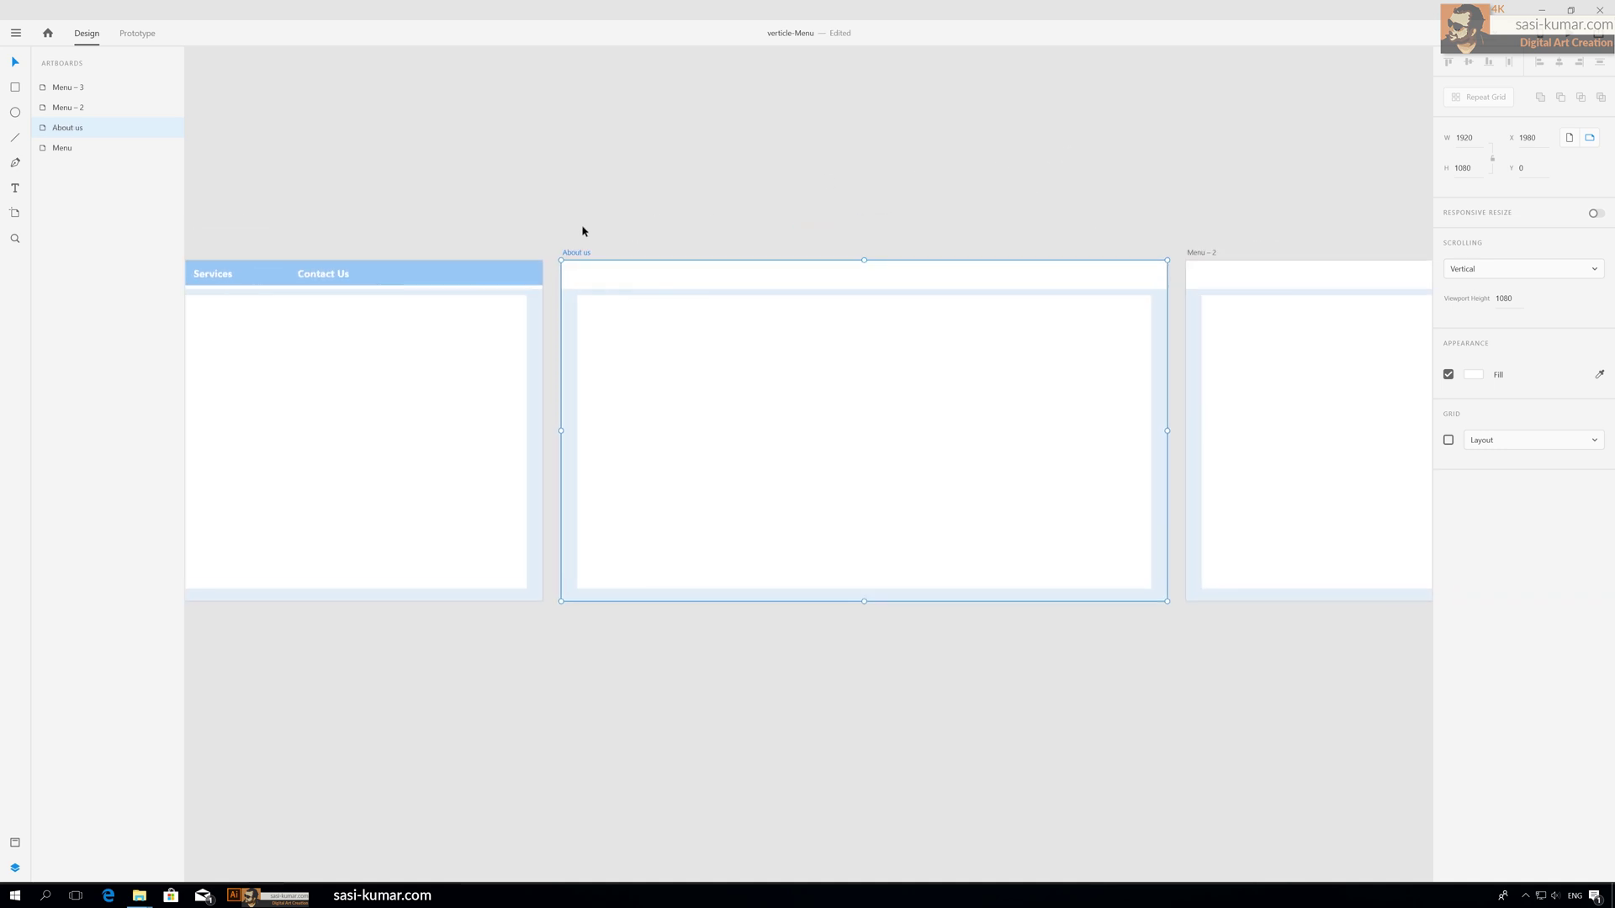
left_click(204, 280)
scroll(903, 226, "right", 4)
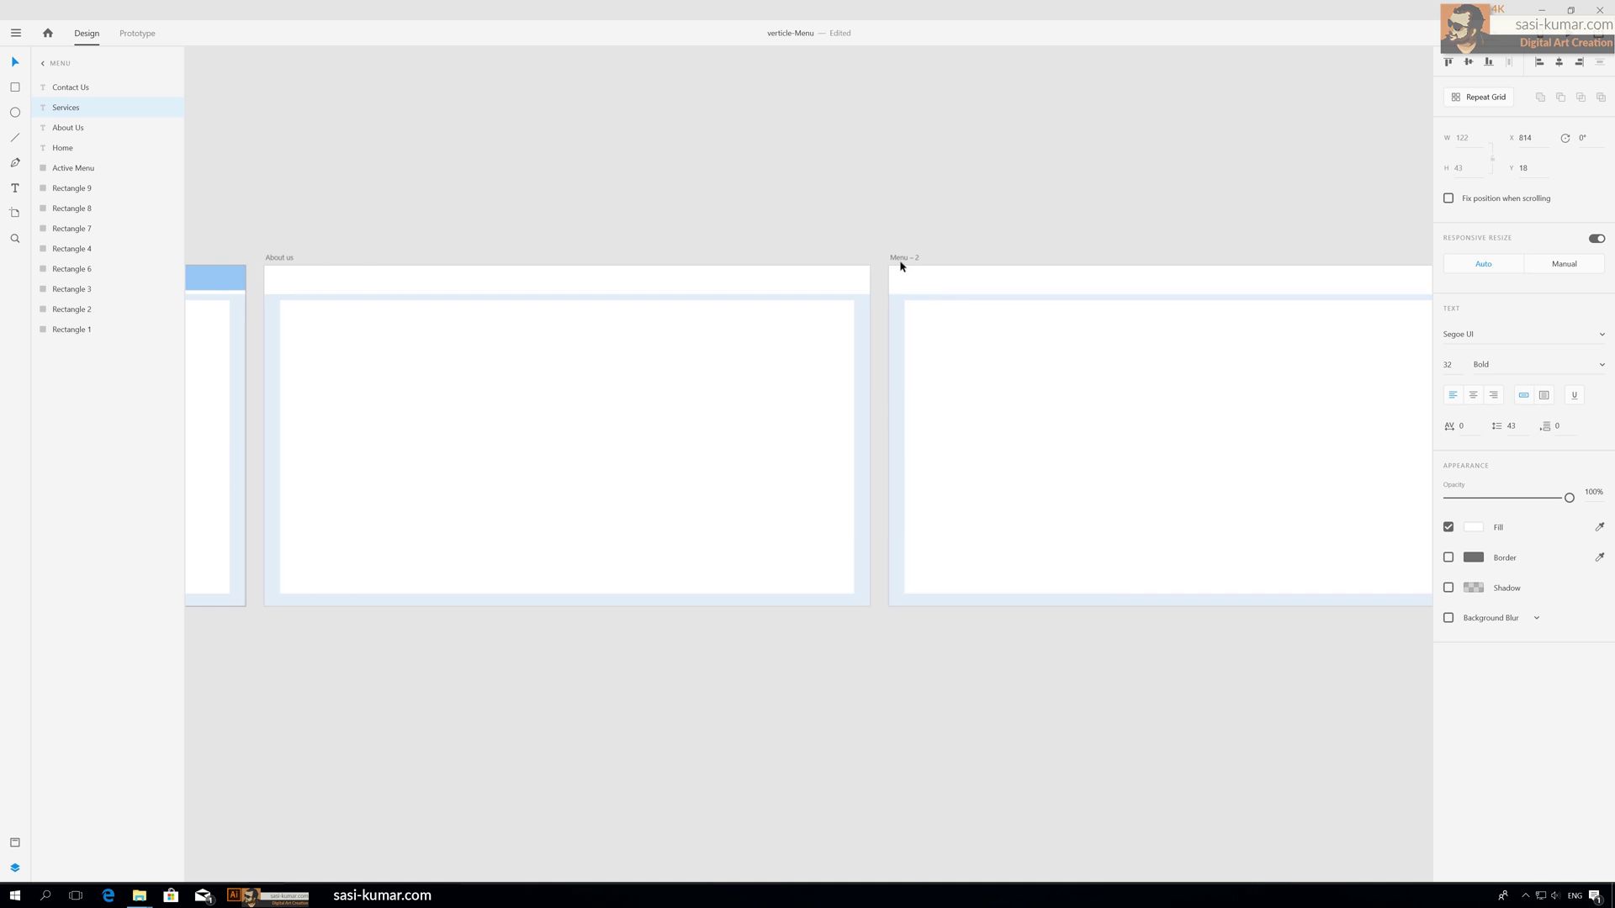
double_click(901, 260)
type("S")
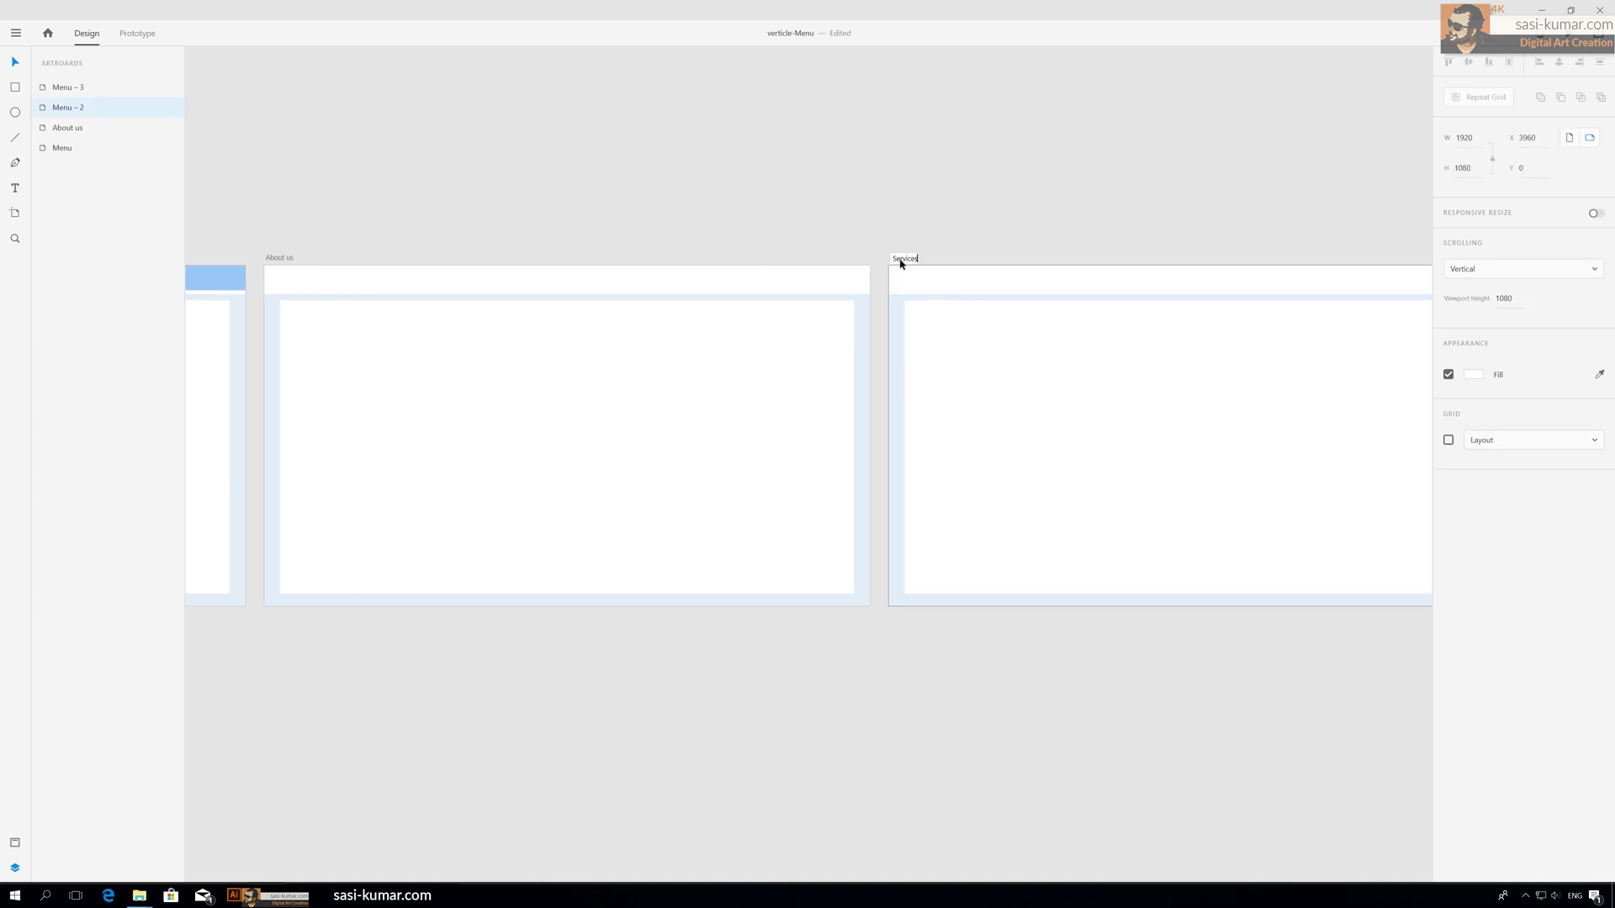
type("ervices")
key("Return")
Rename Menu – 3 to Contact and the original Menu artboard to Home.
scroll(1064, 261, "right", 4)
double_click(1007, 257)
type("Contact")
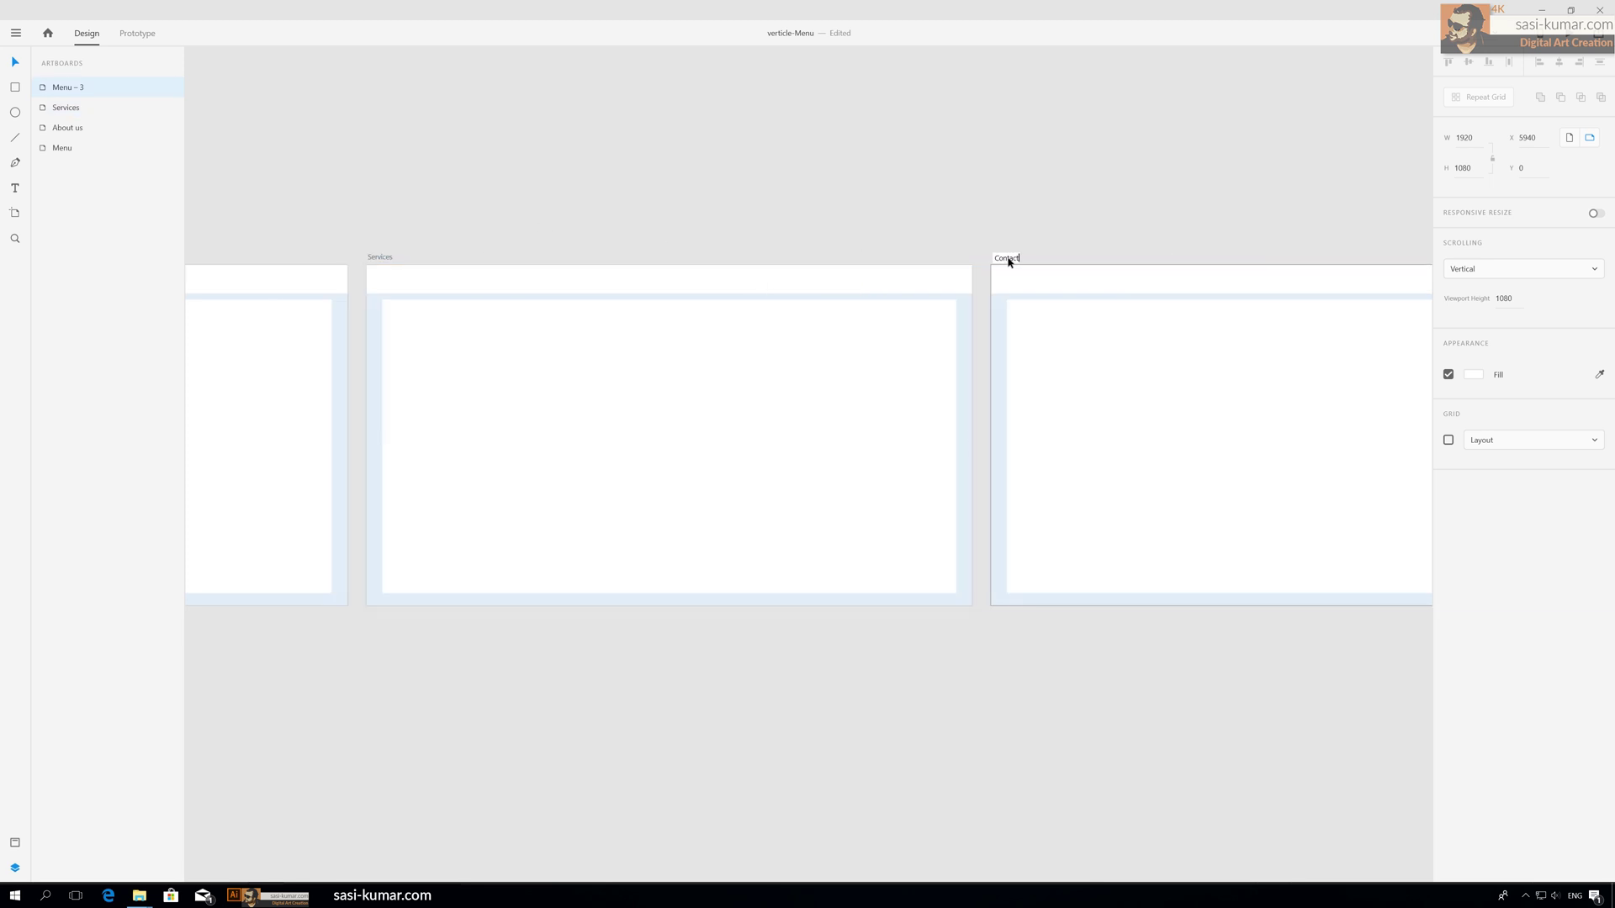
key("Return")
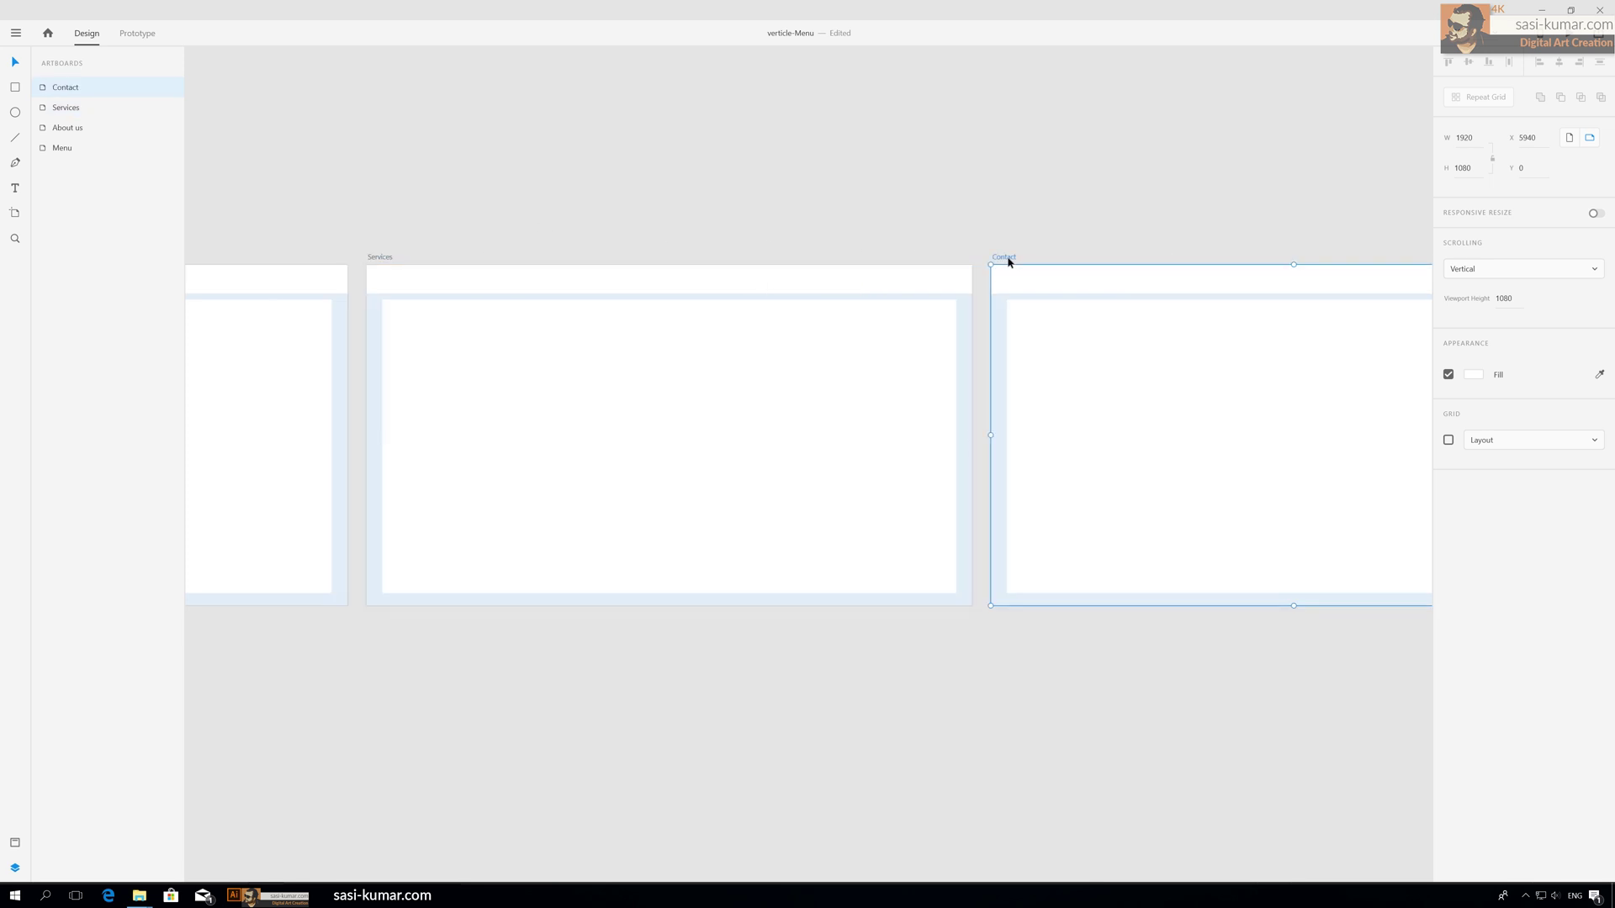
scroll(1360, 260, "left", 6)
double_click(665, 301)
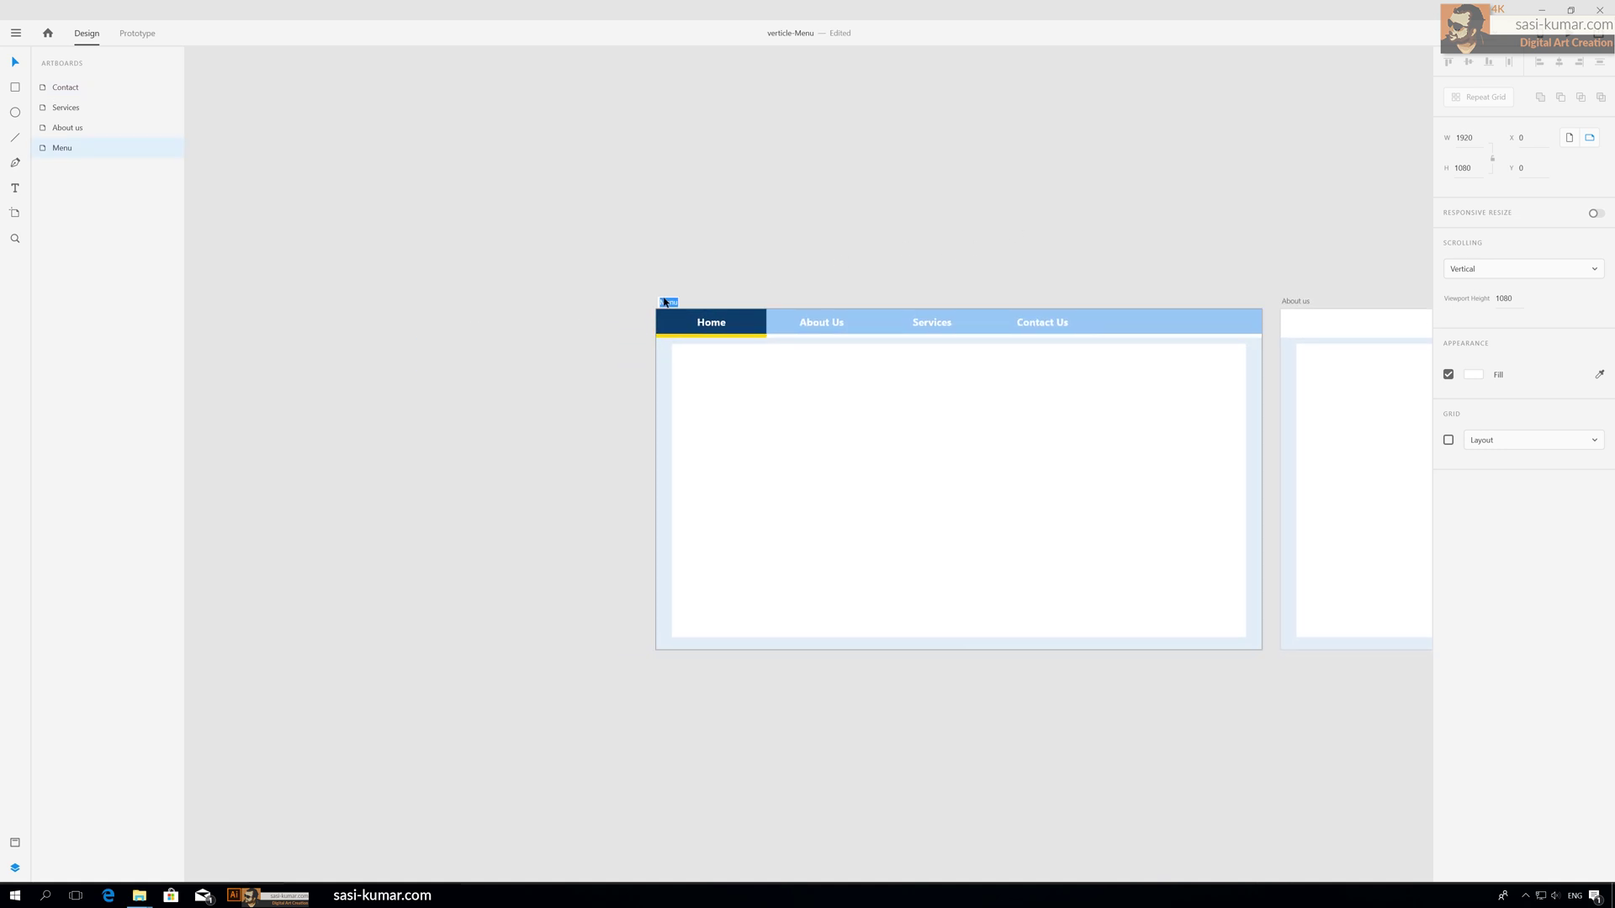
type("Home")
key("Return")
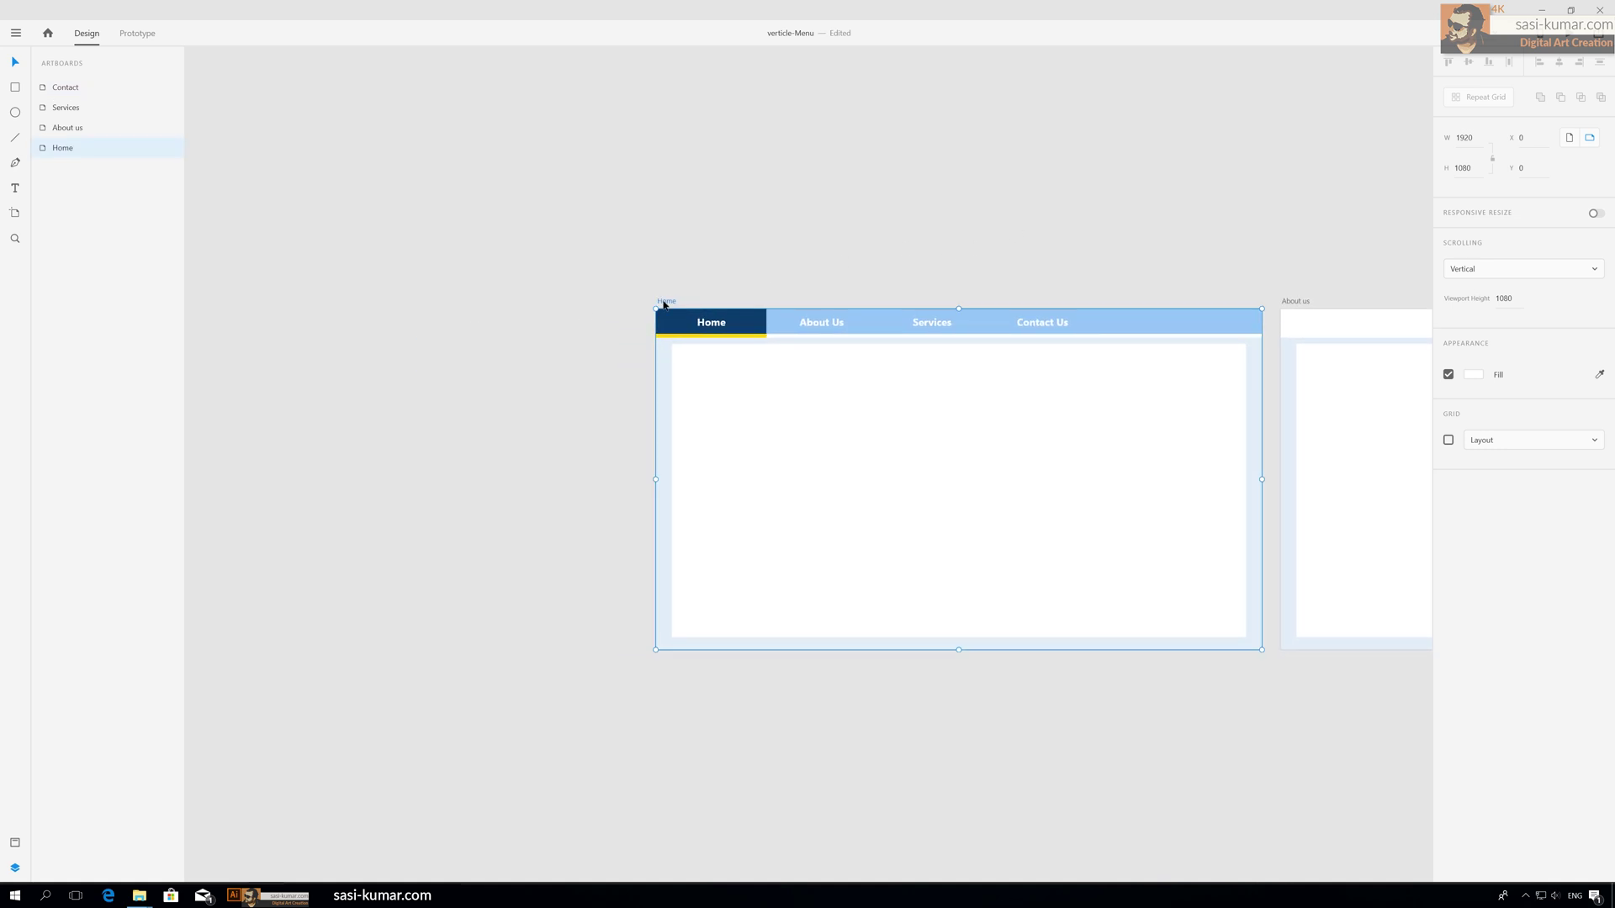
scroll(597, 197, "left", 5)
Select the About Us label with its background rectangle on the Home artboard.
left_click(596, 197)
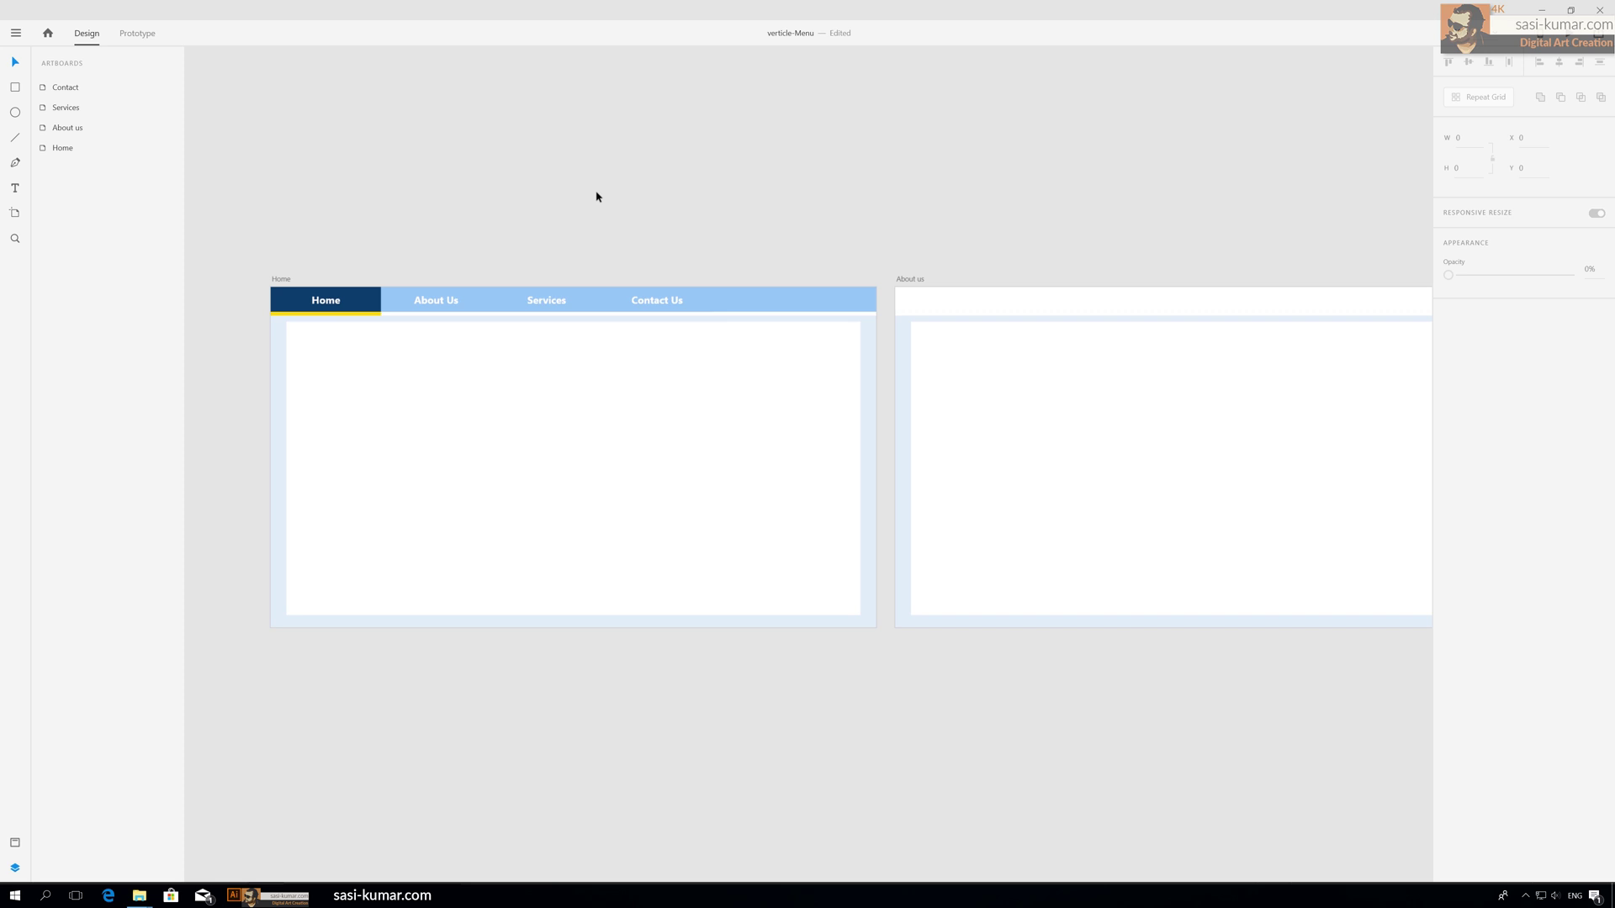
key("ctrl+minus")
scroll(494, 227, "left", 3)
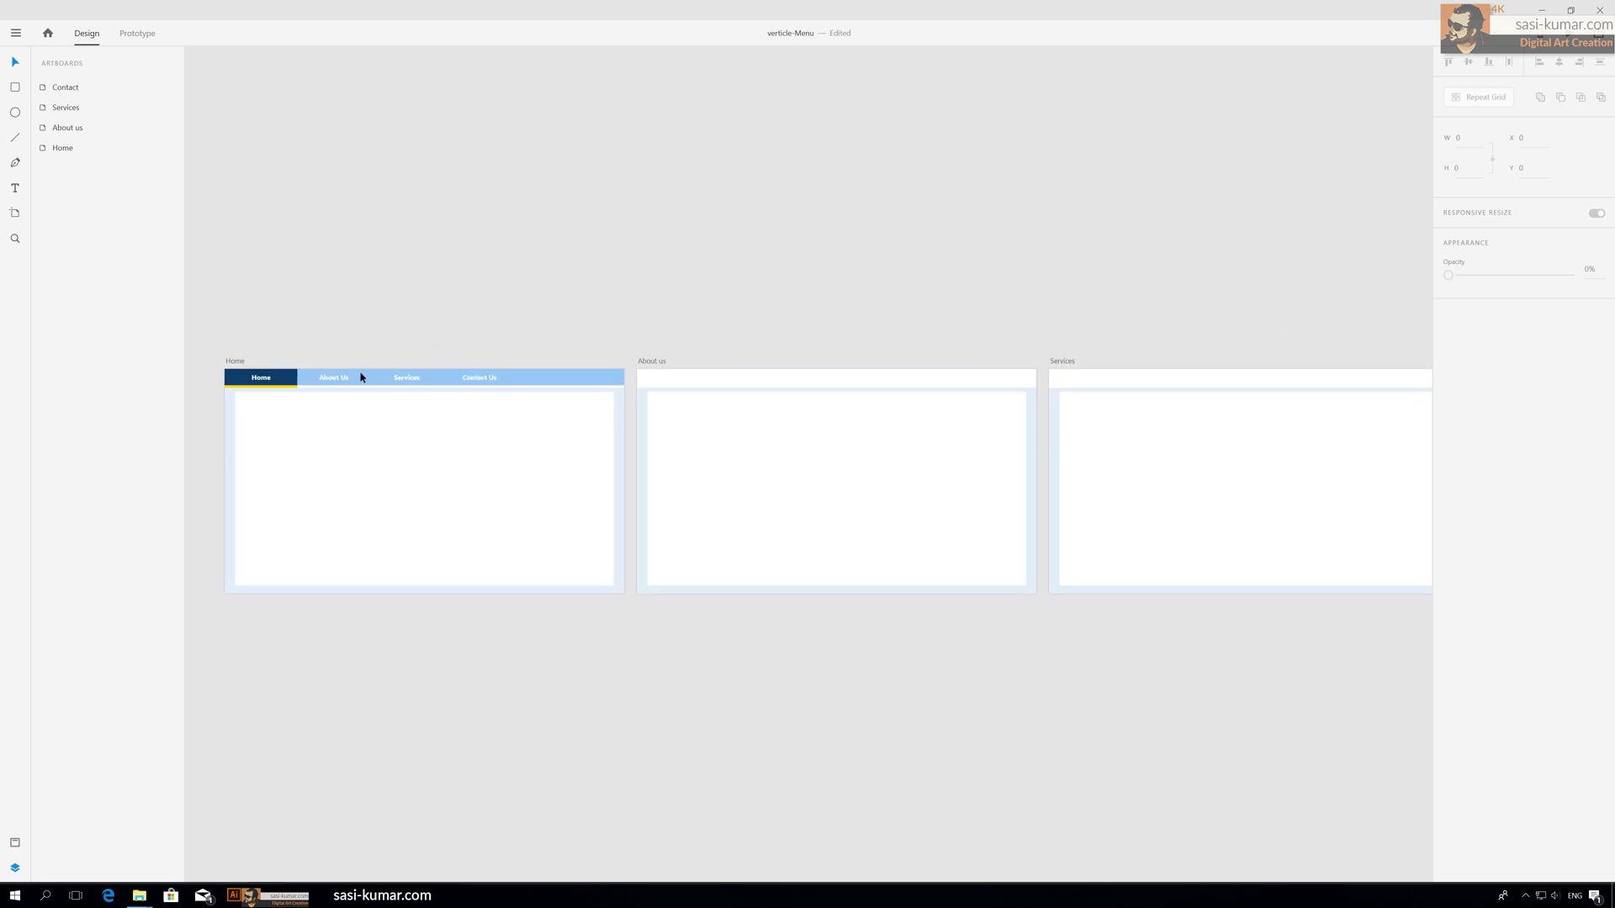
left_click(335, 386)
left_click(371, 374, "shift")
key("Escape")
left_click(331, 375)
left_click(360, 376, "shift")
key("Escape")
Group the Services, Contact Us and Home labels each with its background rectangle.
left_click(406, 378)
left_click(432, 378, "shift")
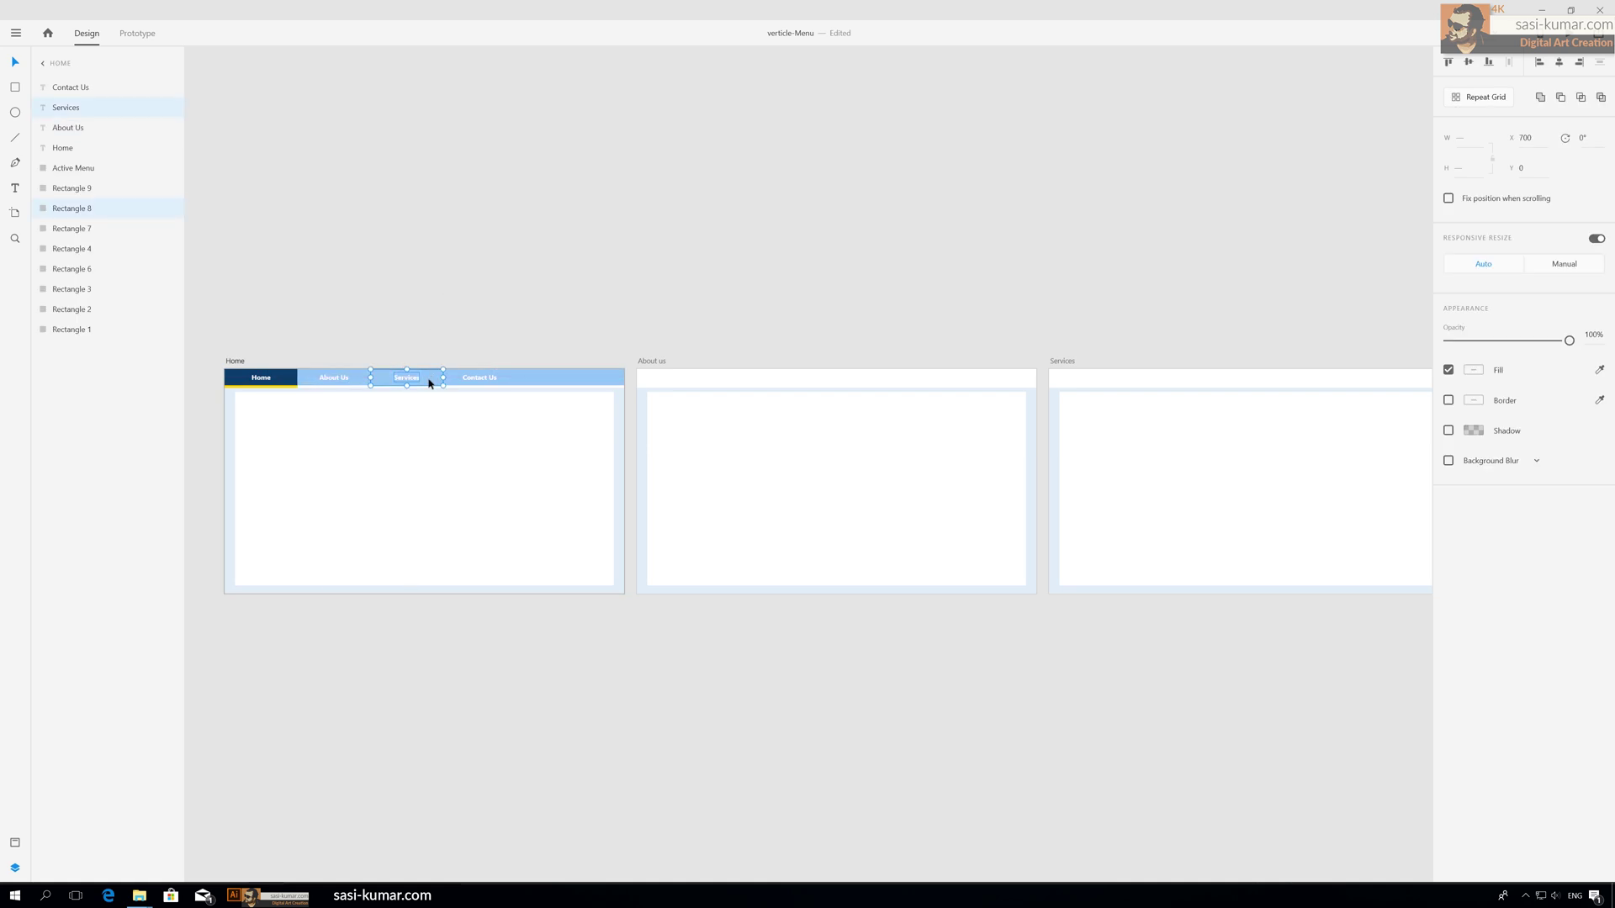
key("ctrl+g")
key("Escape")
left_click(479, 378)
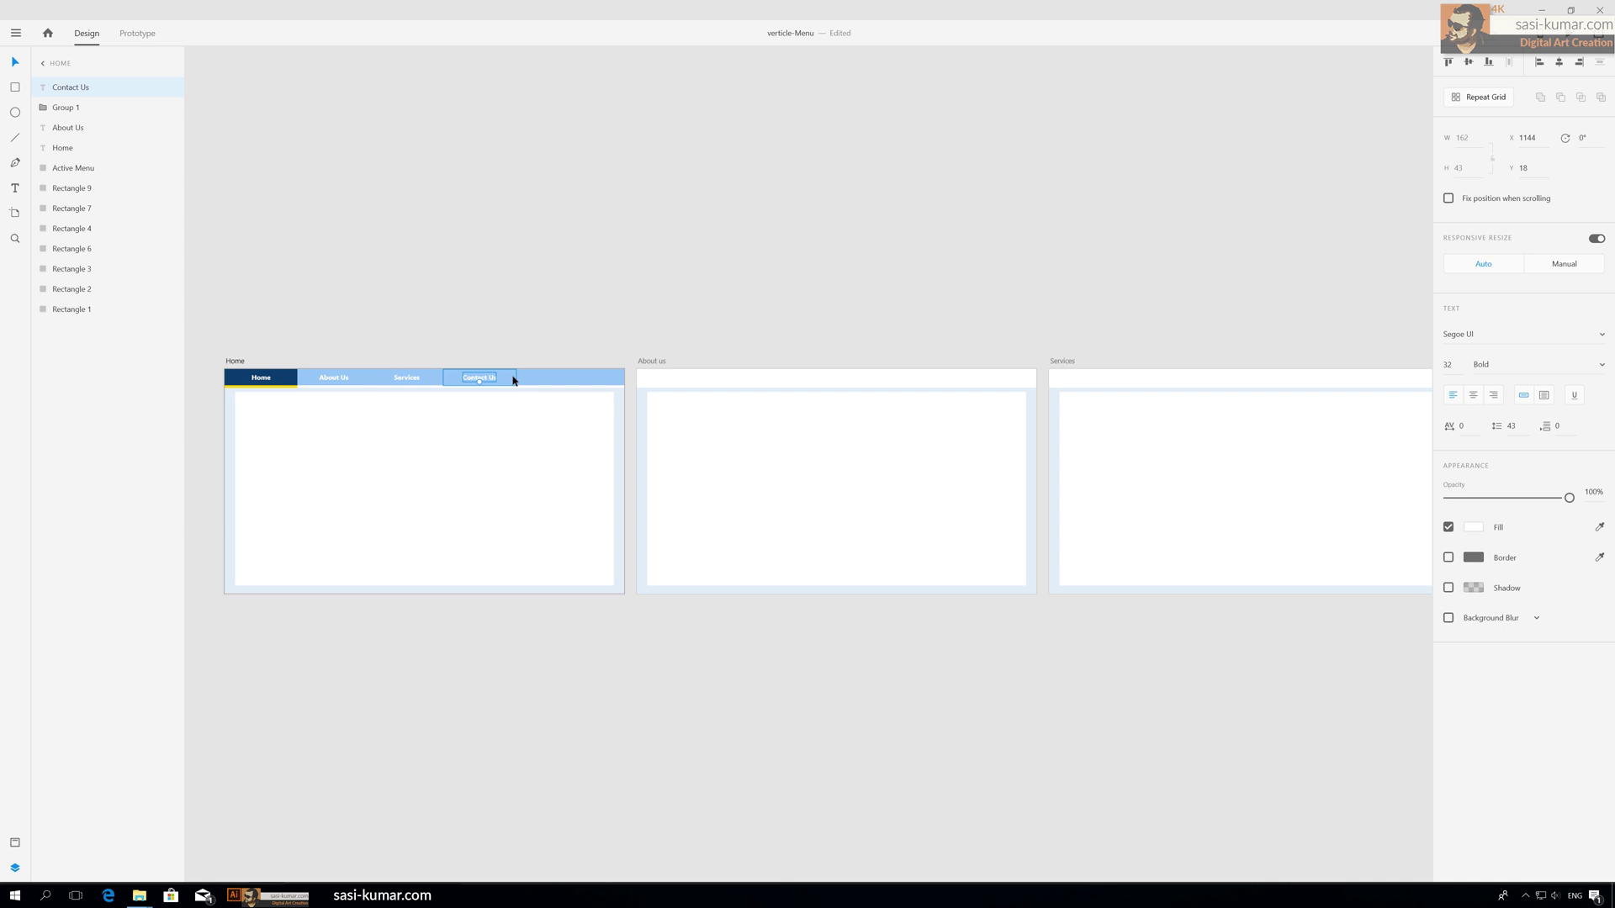
left_click(513, 379, "shift")
key("ctrl+g")
key("Escape")
left_click(261, 377)
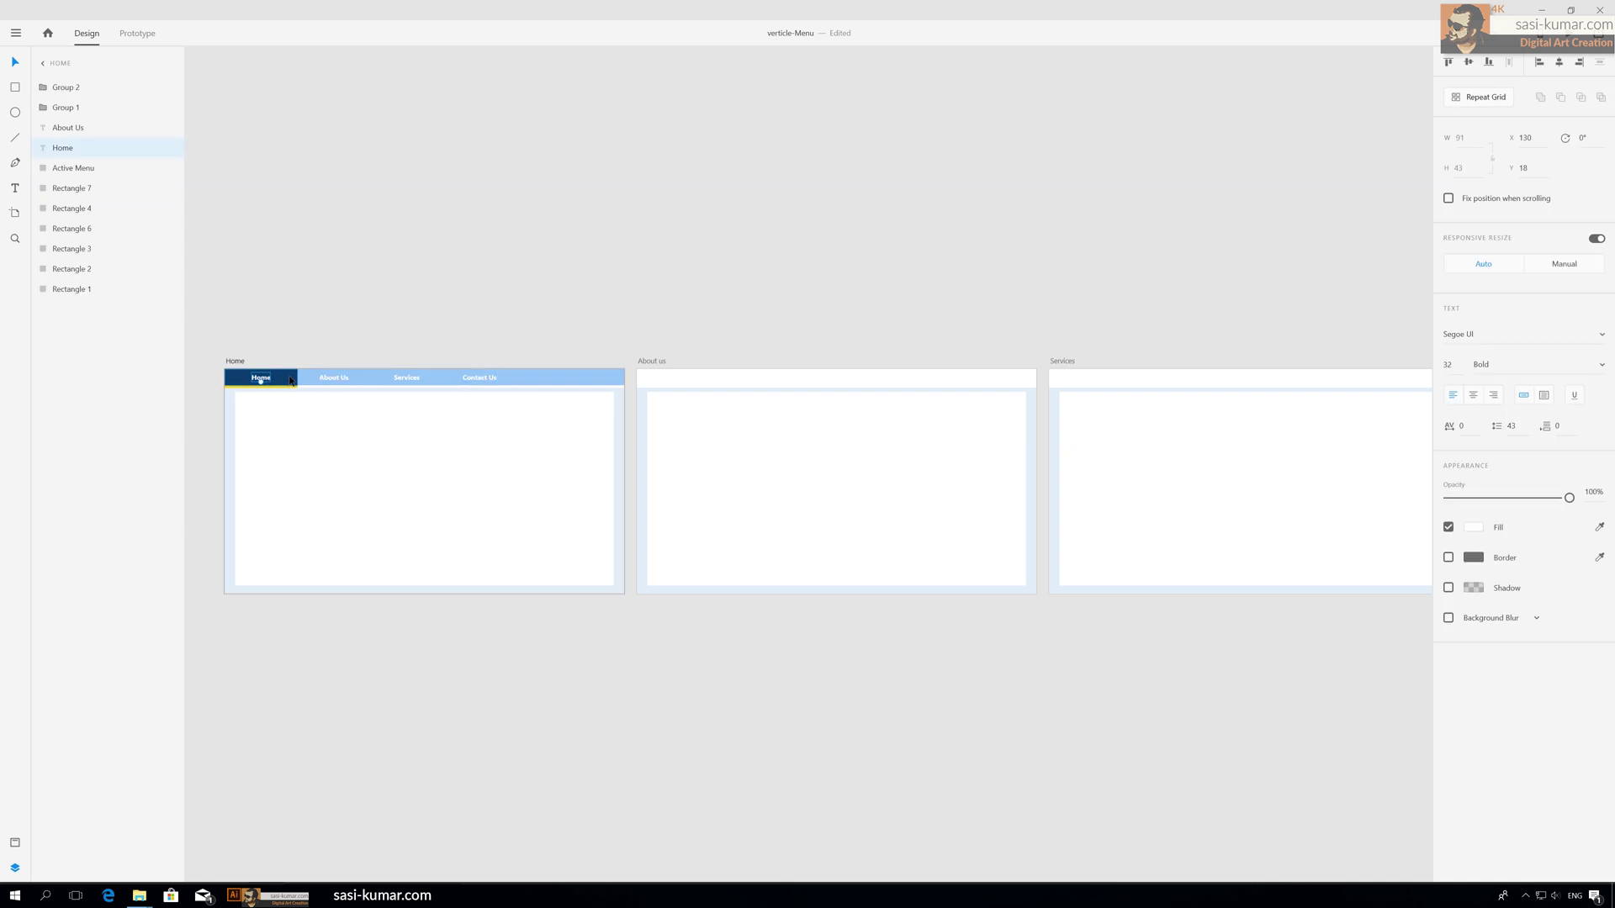
left_click(290, 379, "shift")
key("Escape")
Test the menu groups by dragging items above the artboard, then undo each move.
left_click(345, 375)
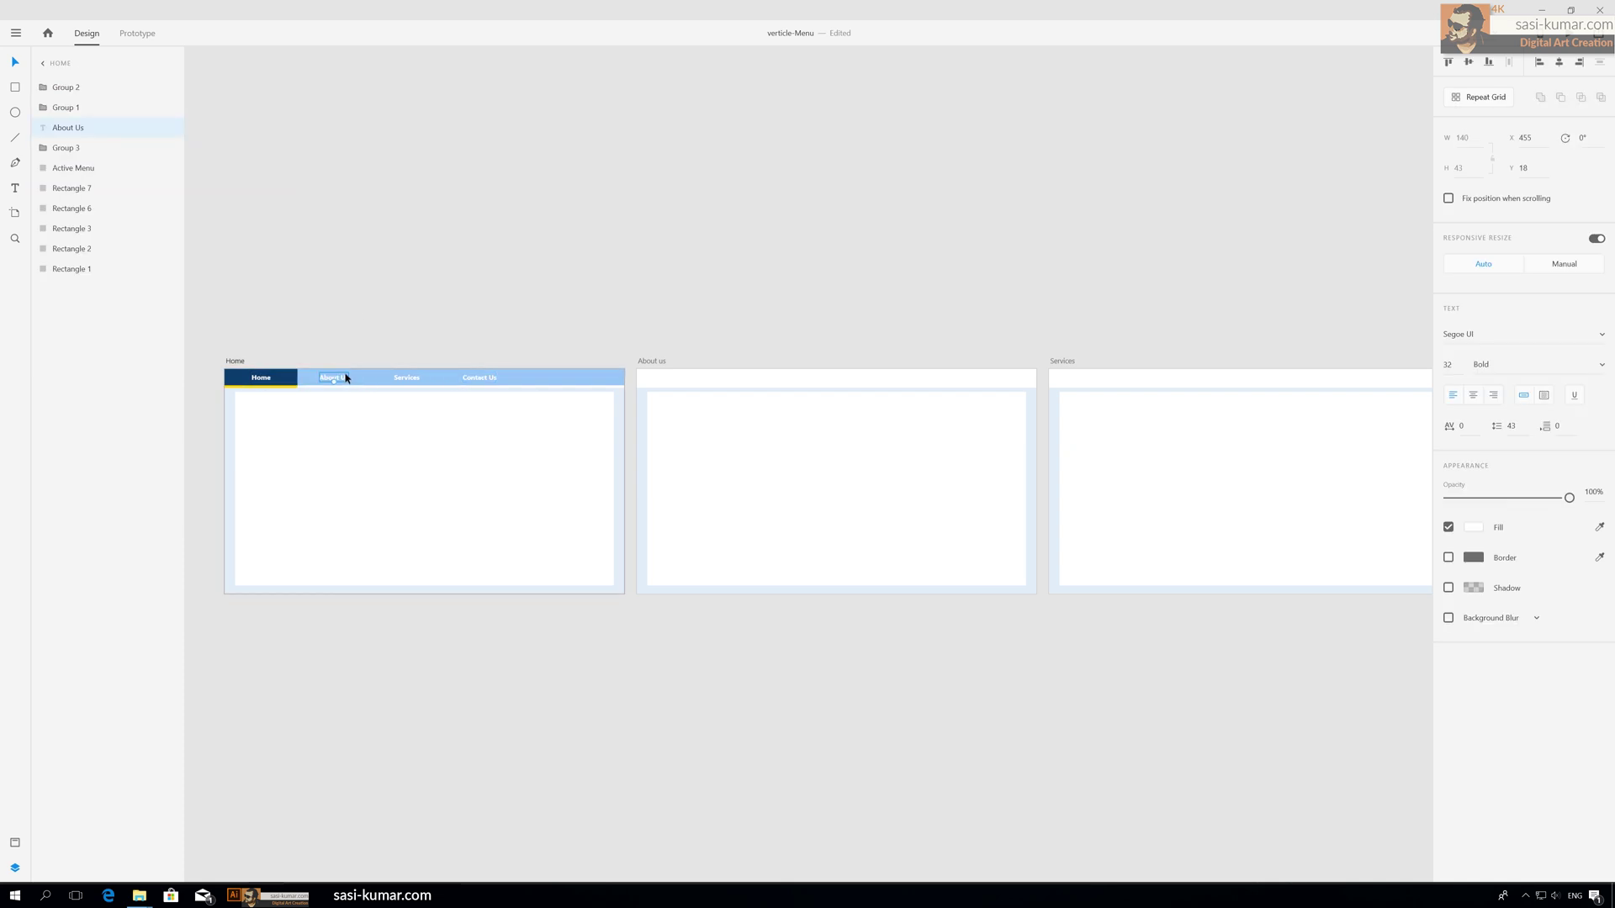
left_click_drag(357, 379, 408, 340)
left_click(362, 380, "shift")
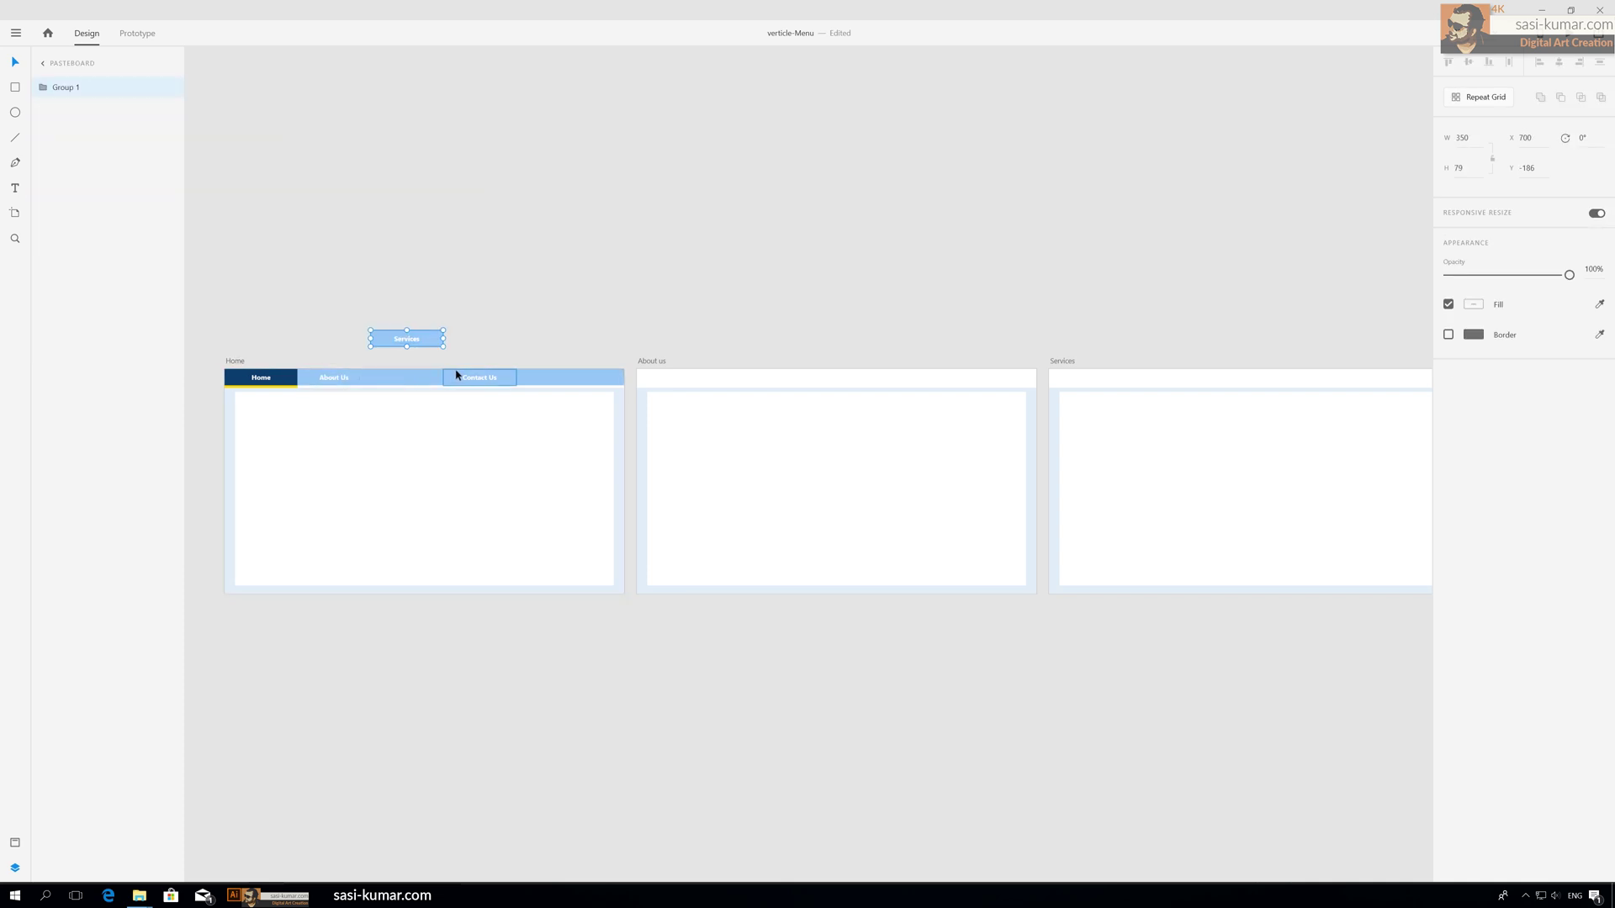
key("ctrl+z")
left_click_drag(479, 374, 484, 331)
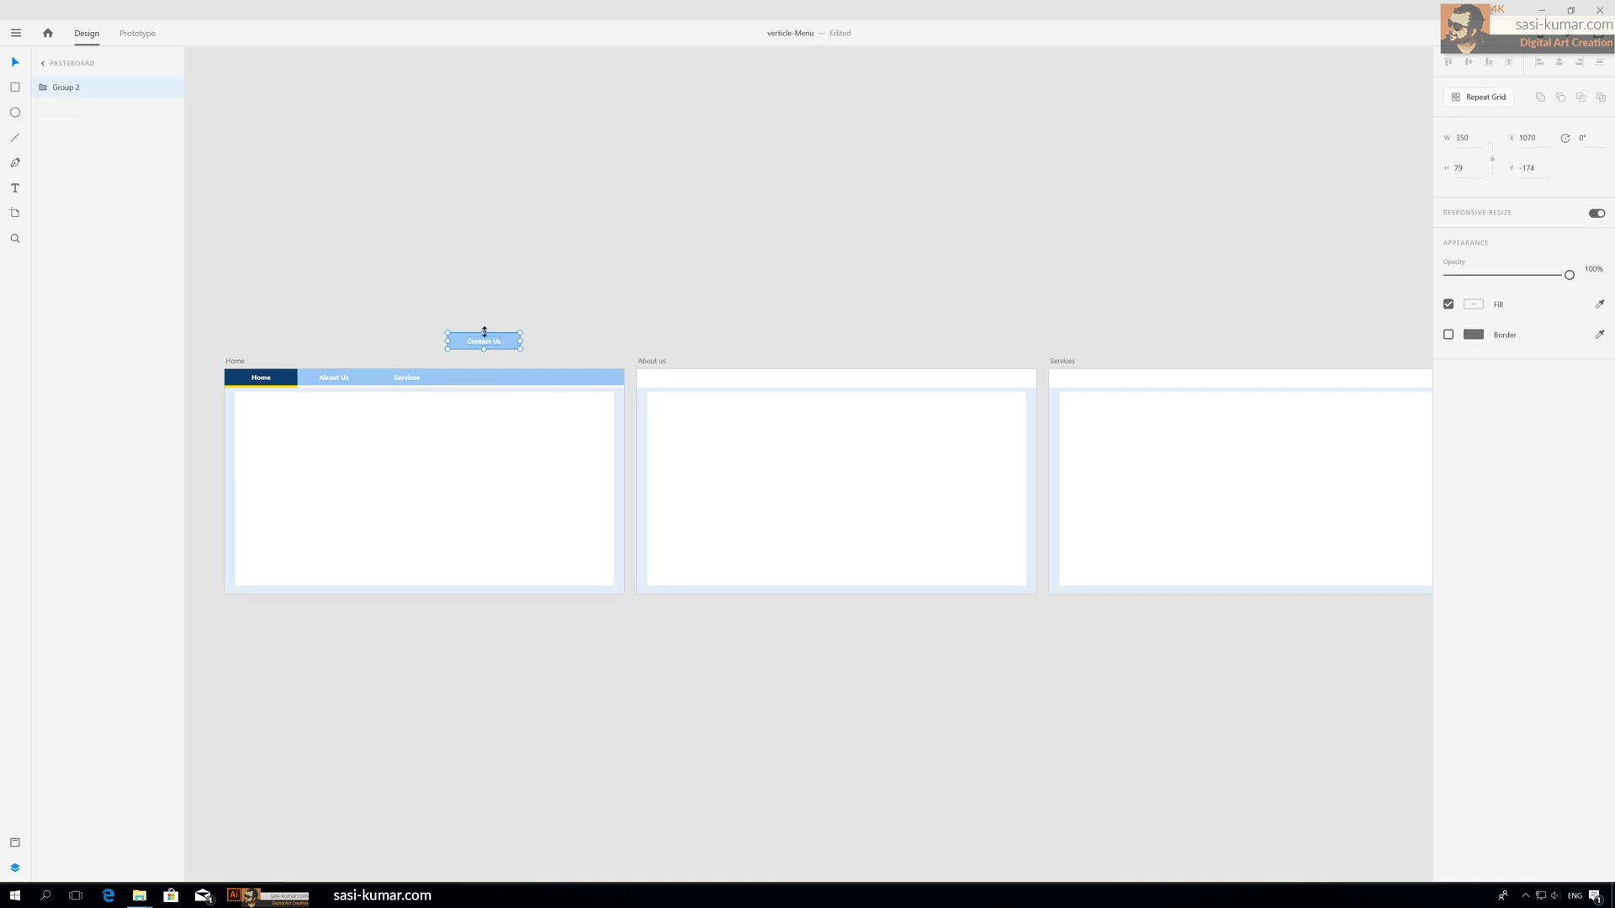
key("ctrl+z")
left_click(509, 292)
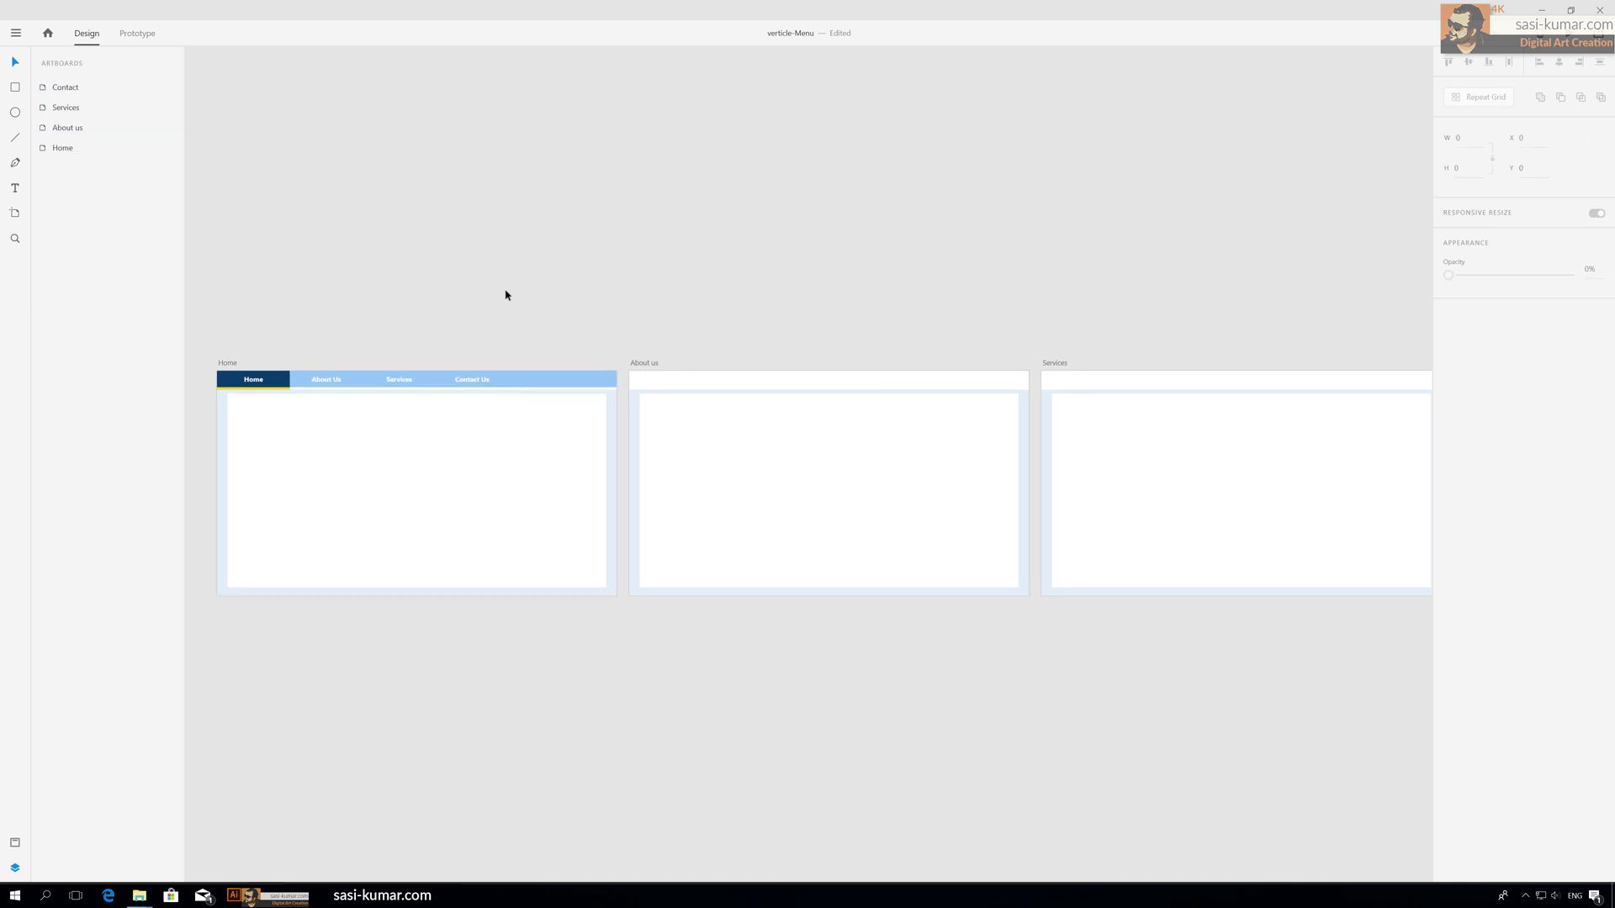
key("ctrl+minus")
scroll(559, 287, "right", 2)
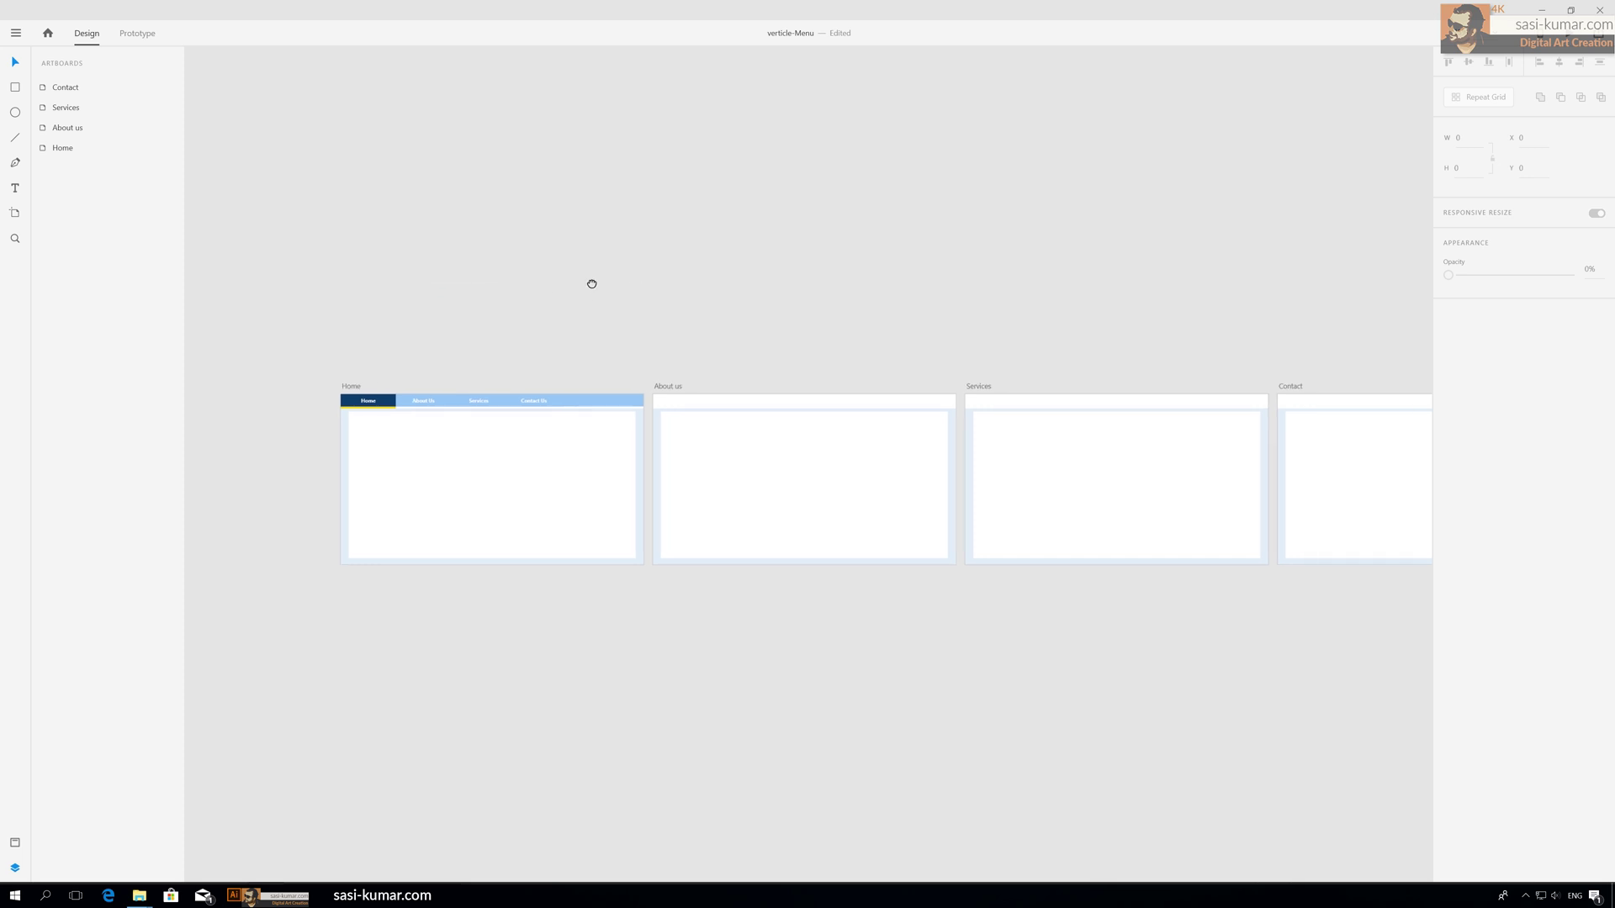
left_click(368, 402)
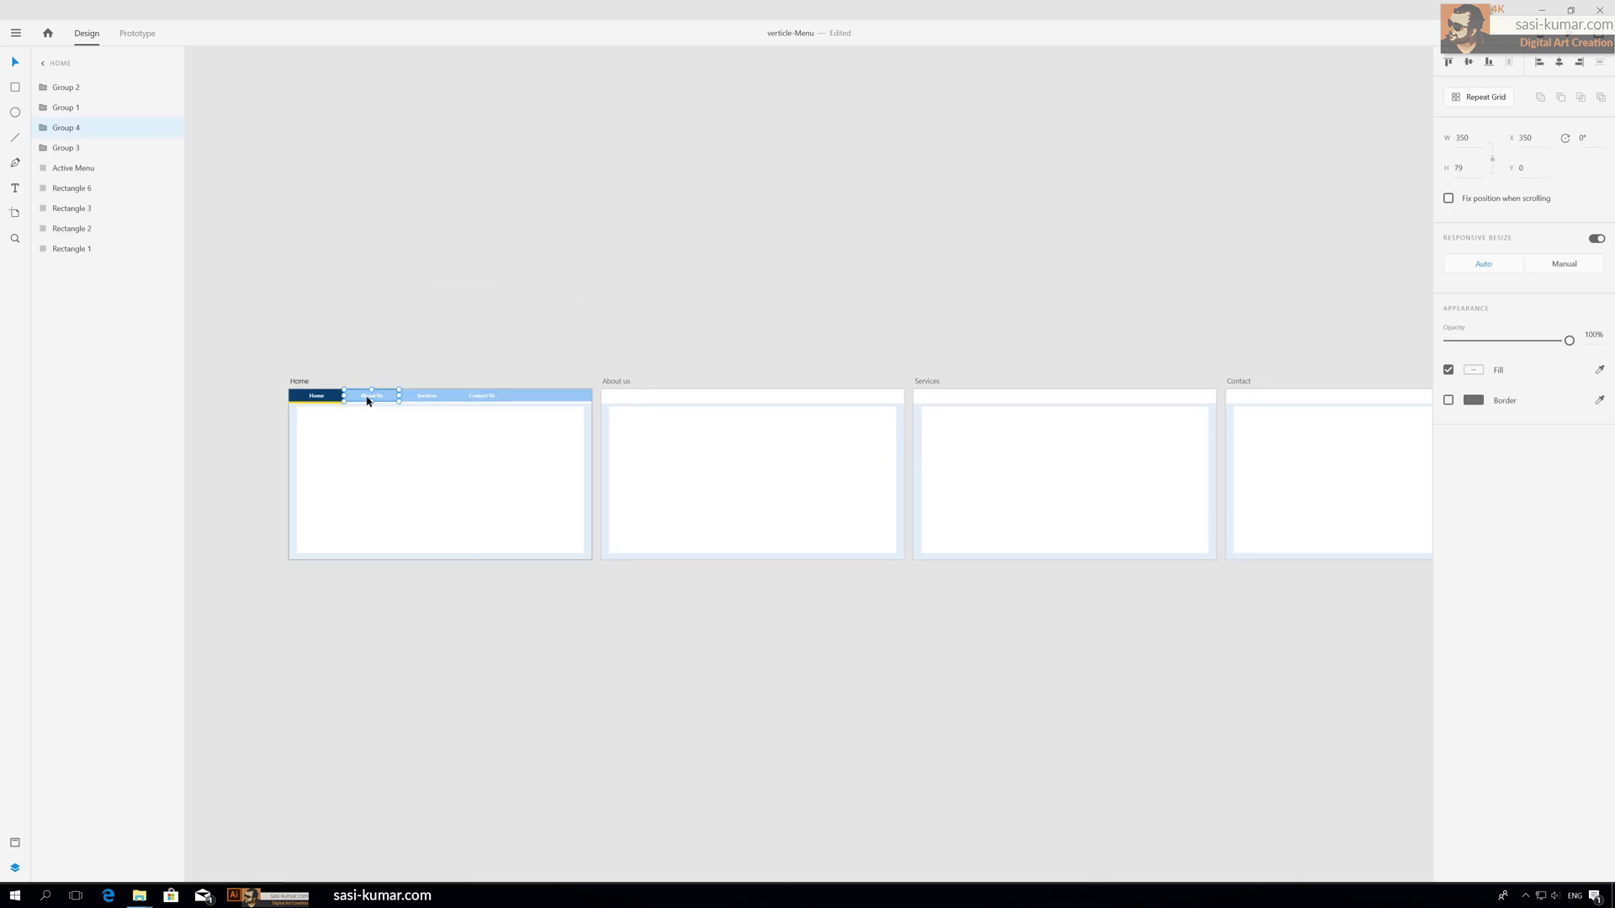
Link About Us to the About us artboard using Auto-Animate with Wind Up easing.
left_click(138, 35)
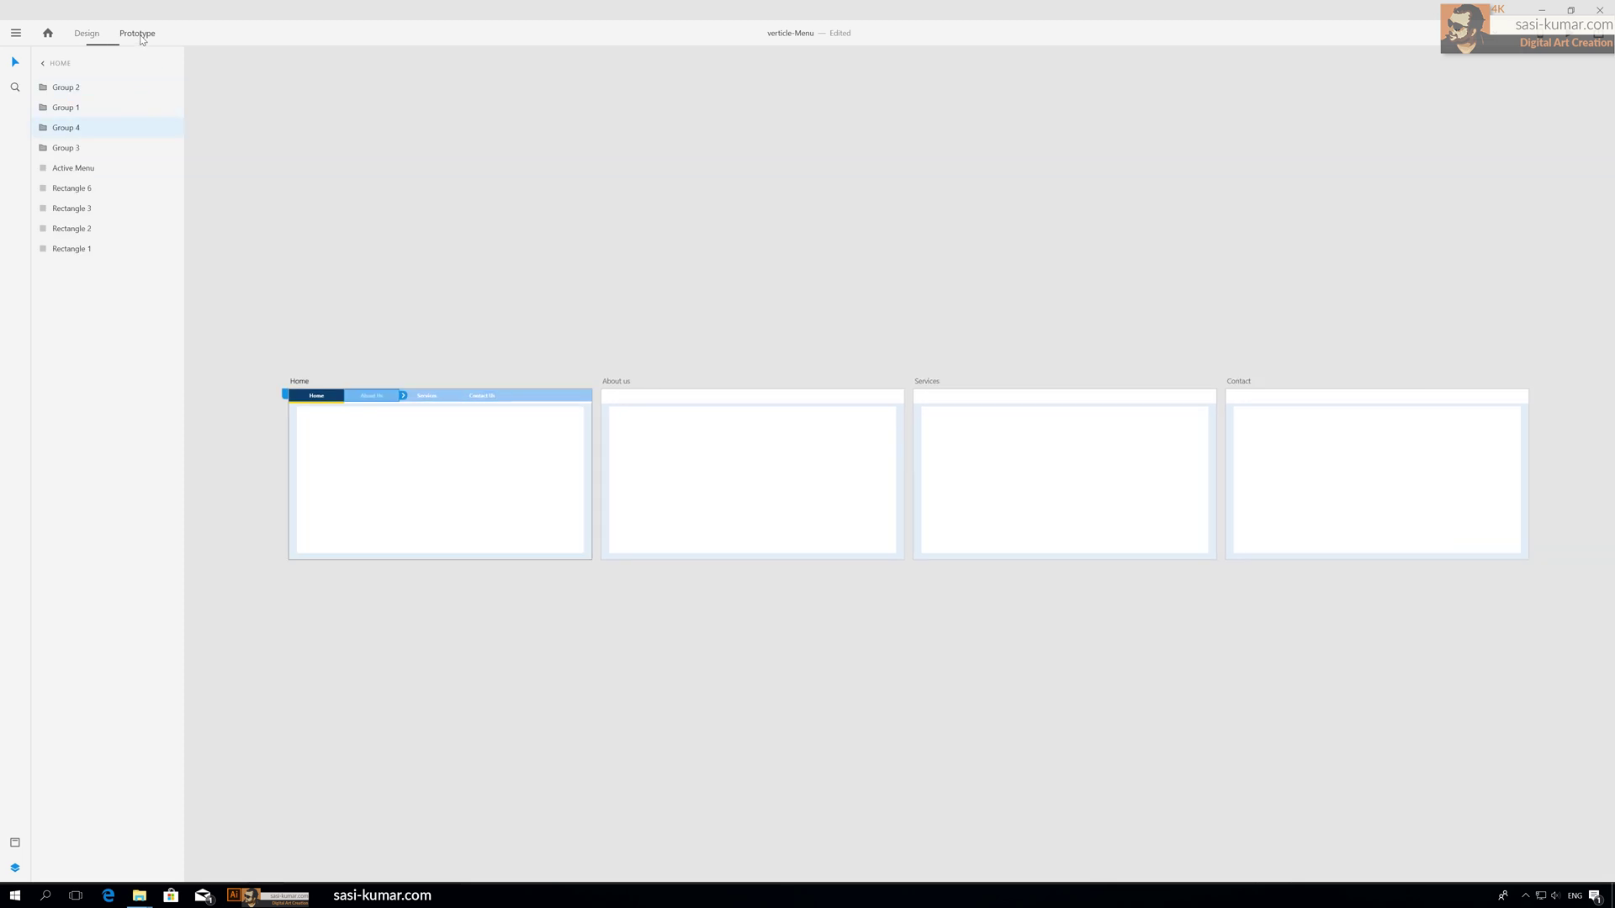
left_click_drag(403, 396, 709, 399)
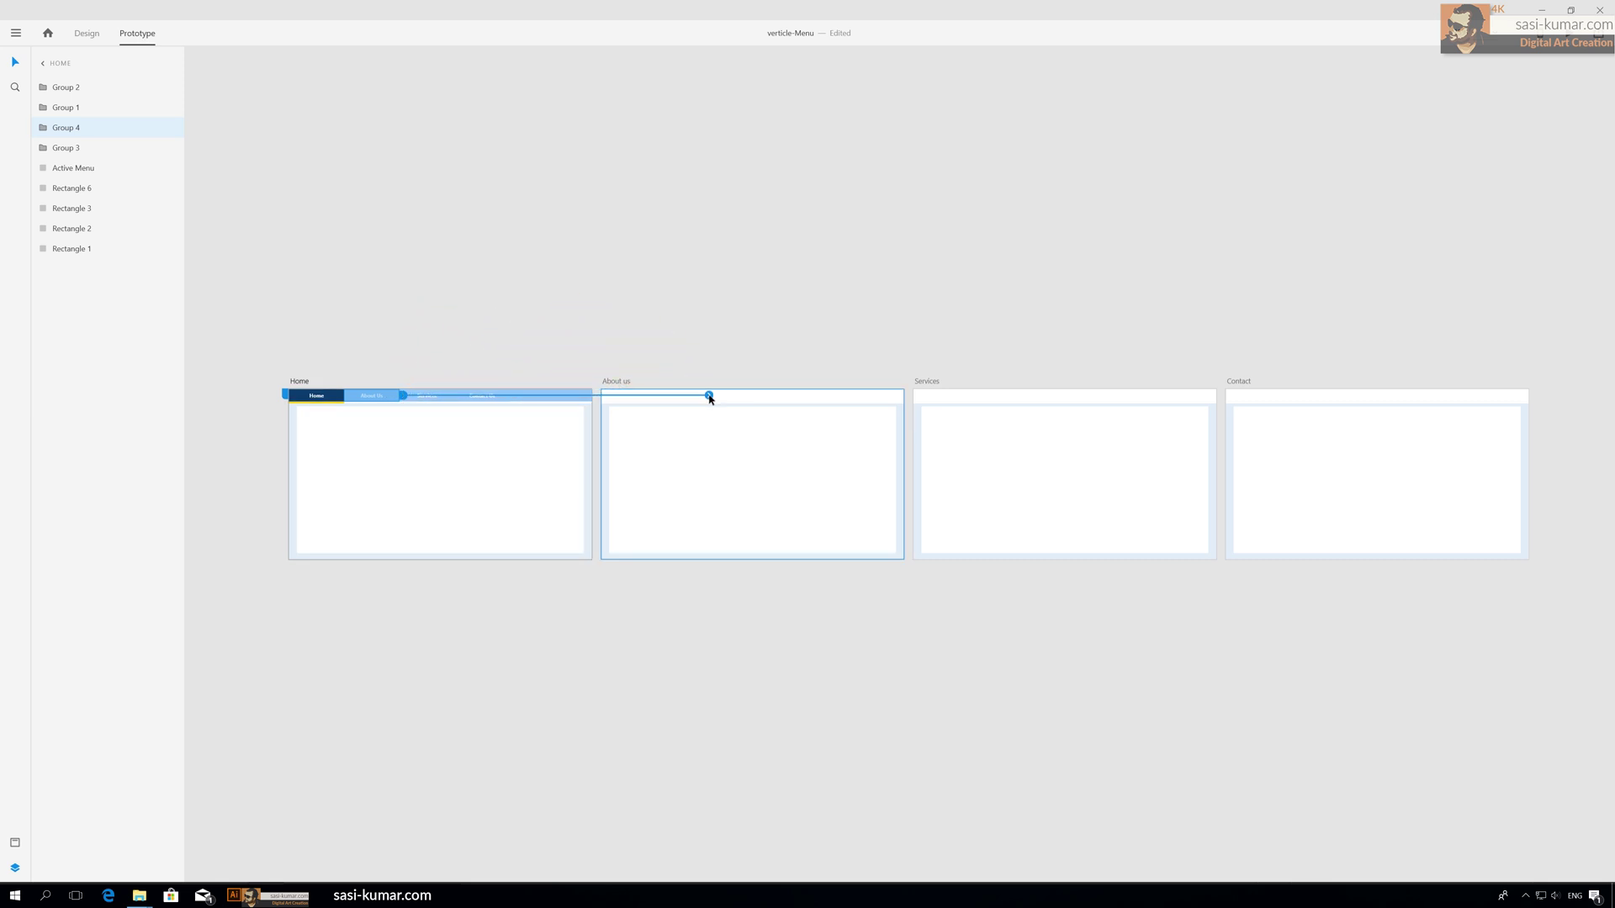
left_click_drag(710, 398, 677, 410)
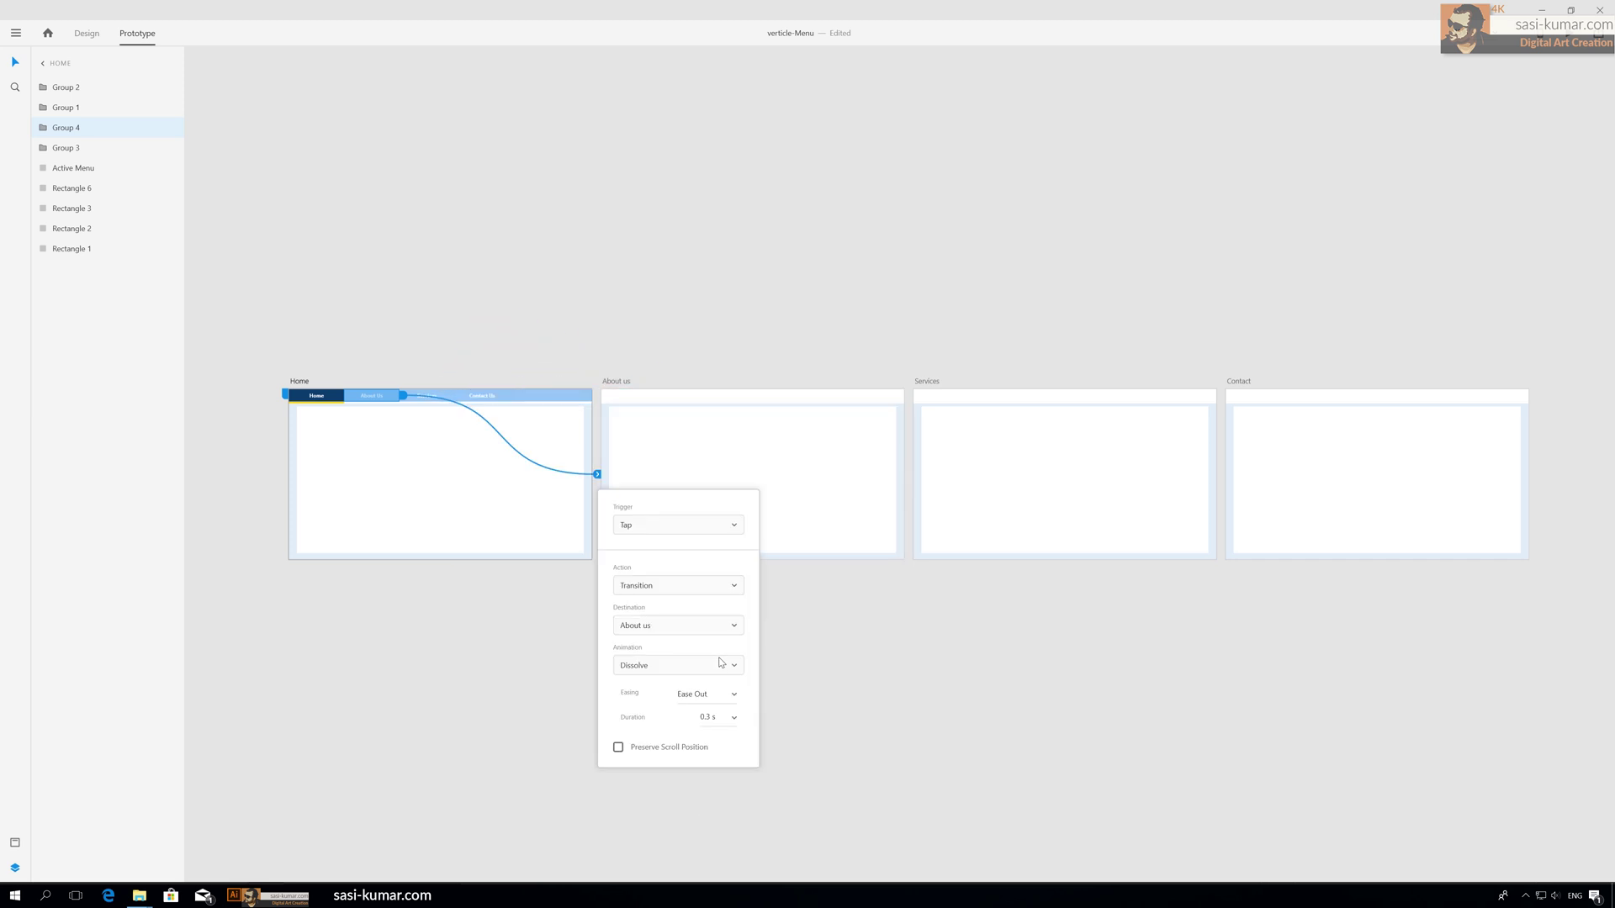
left_click(697, 586)
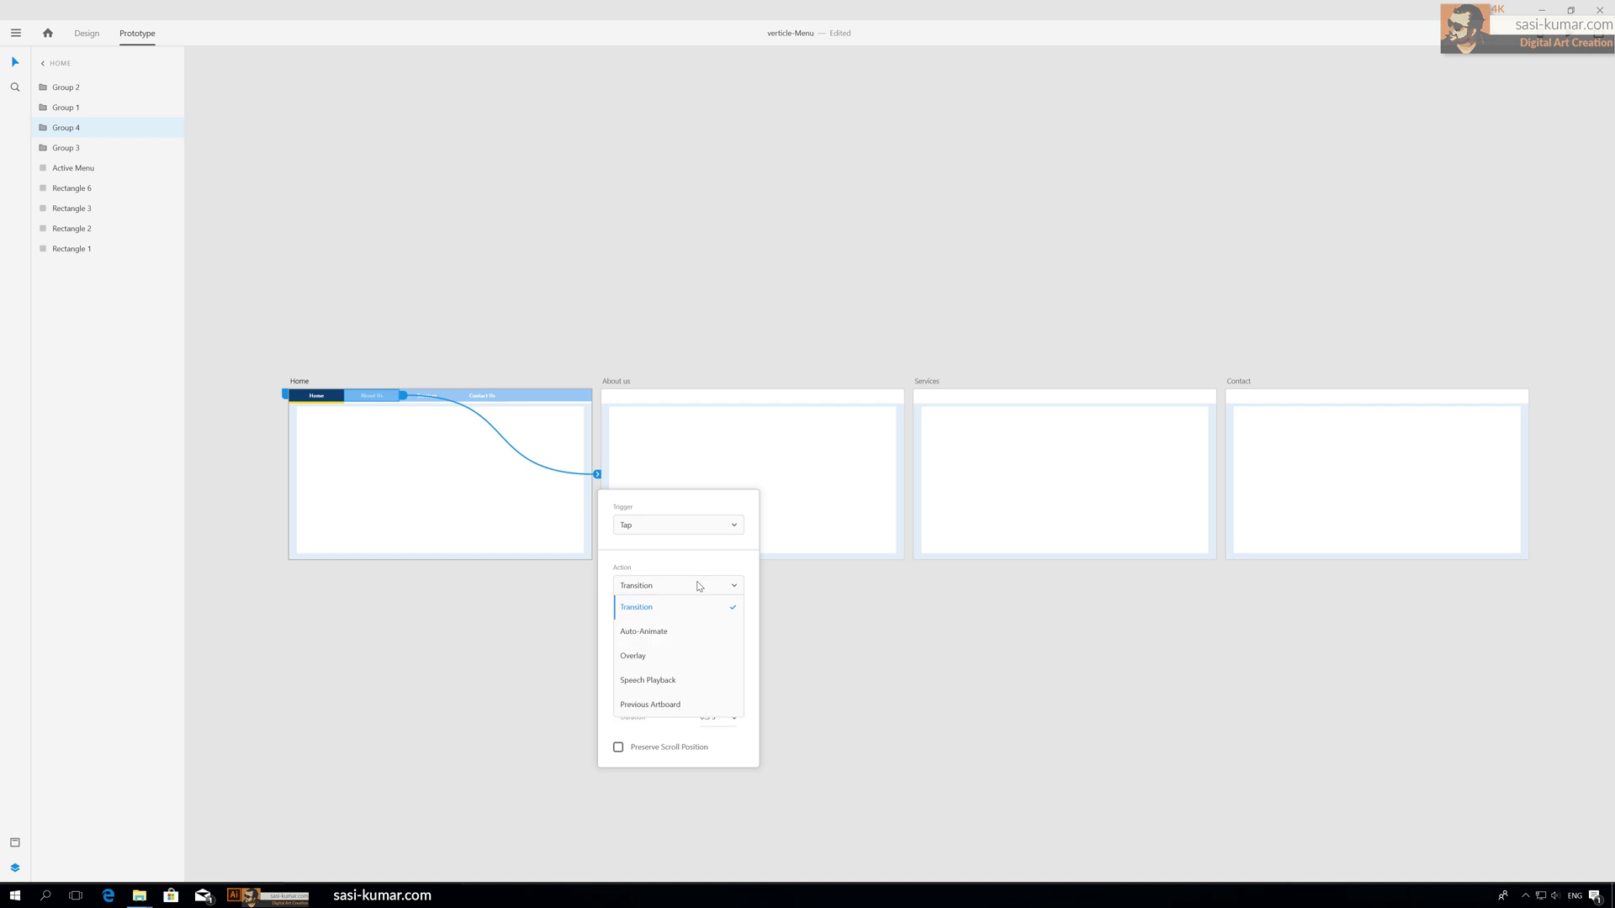
left_click(676, 638)
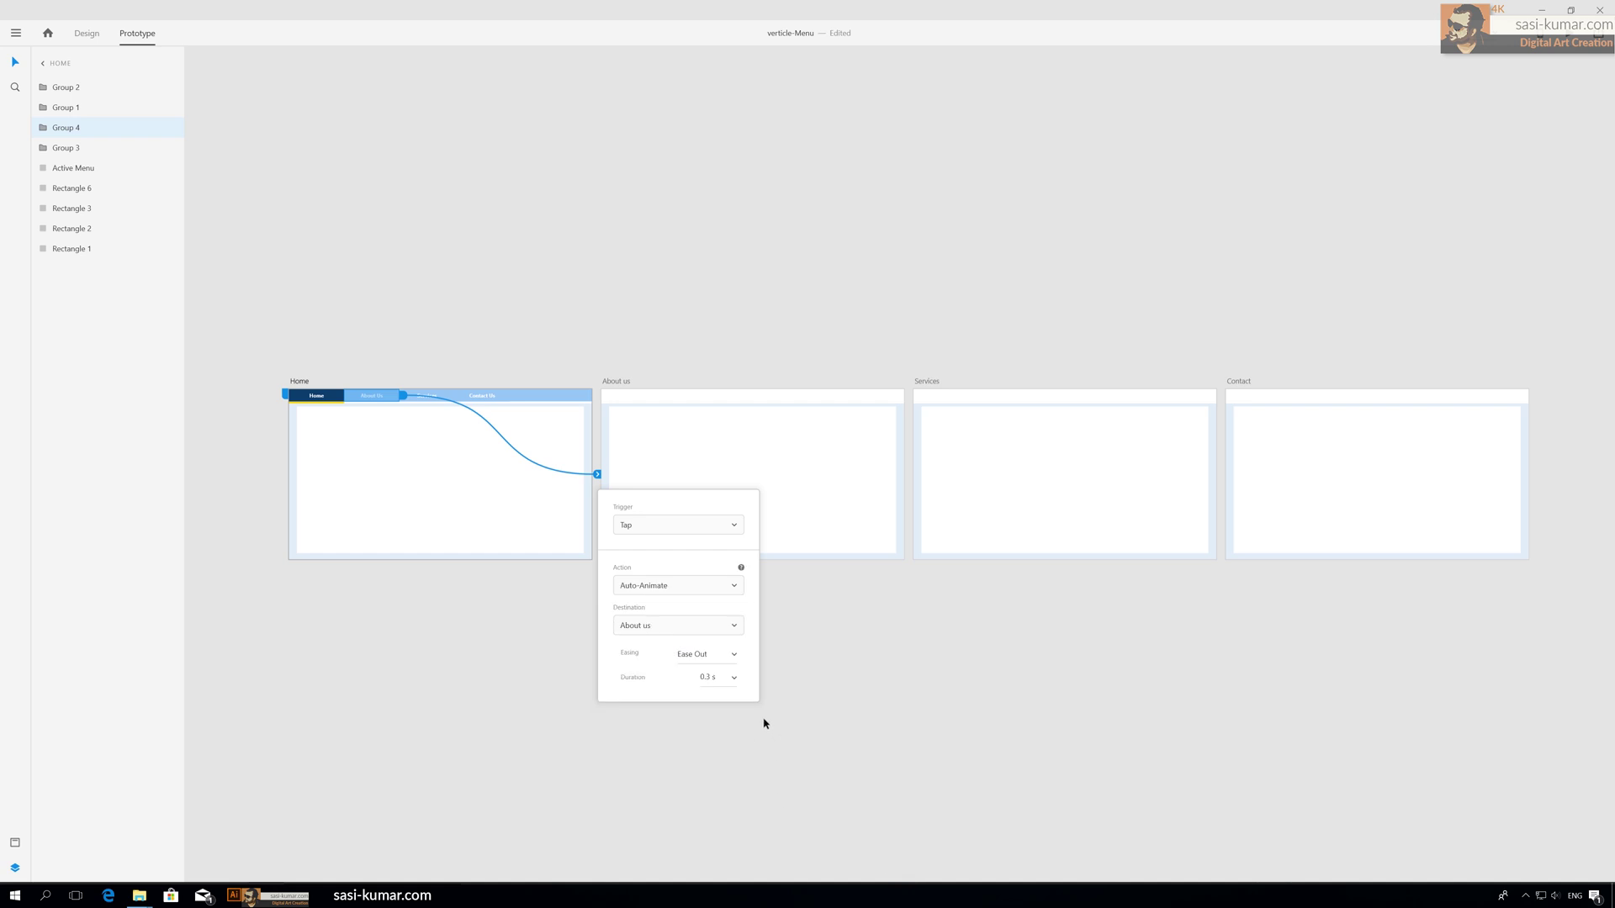
left_click(734, 656)
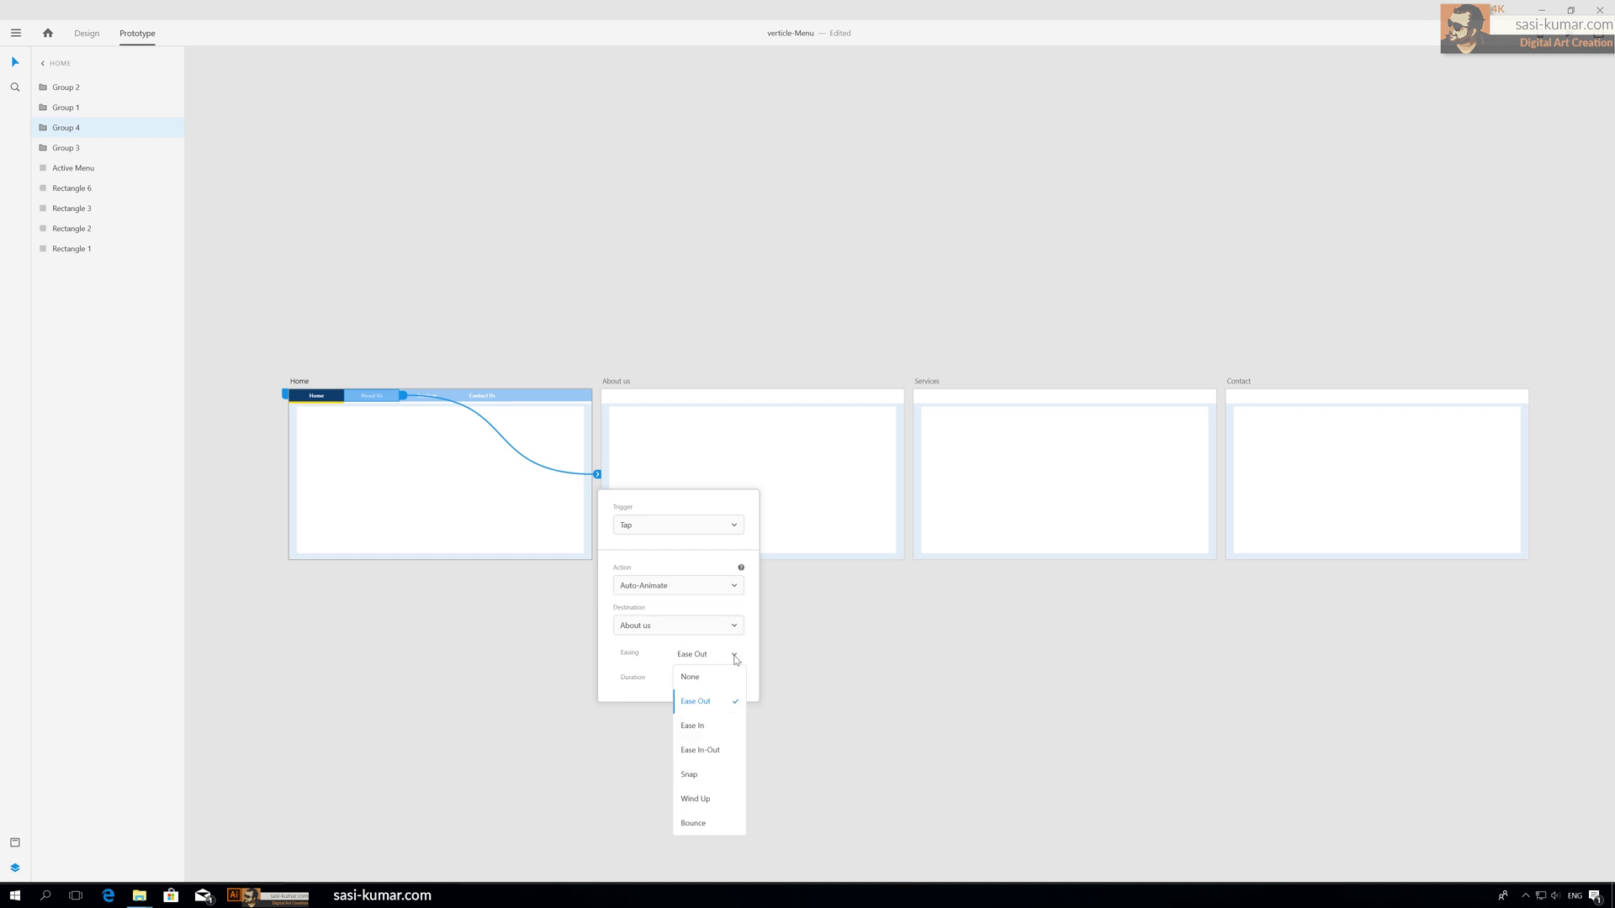
left_click(720, 807)
left_click(695, 339)
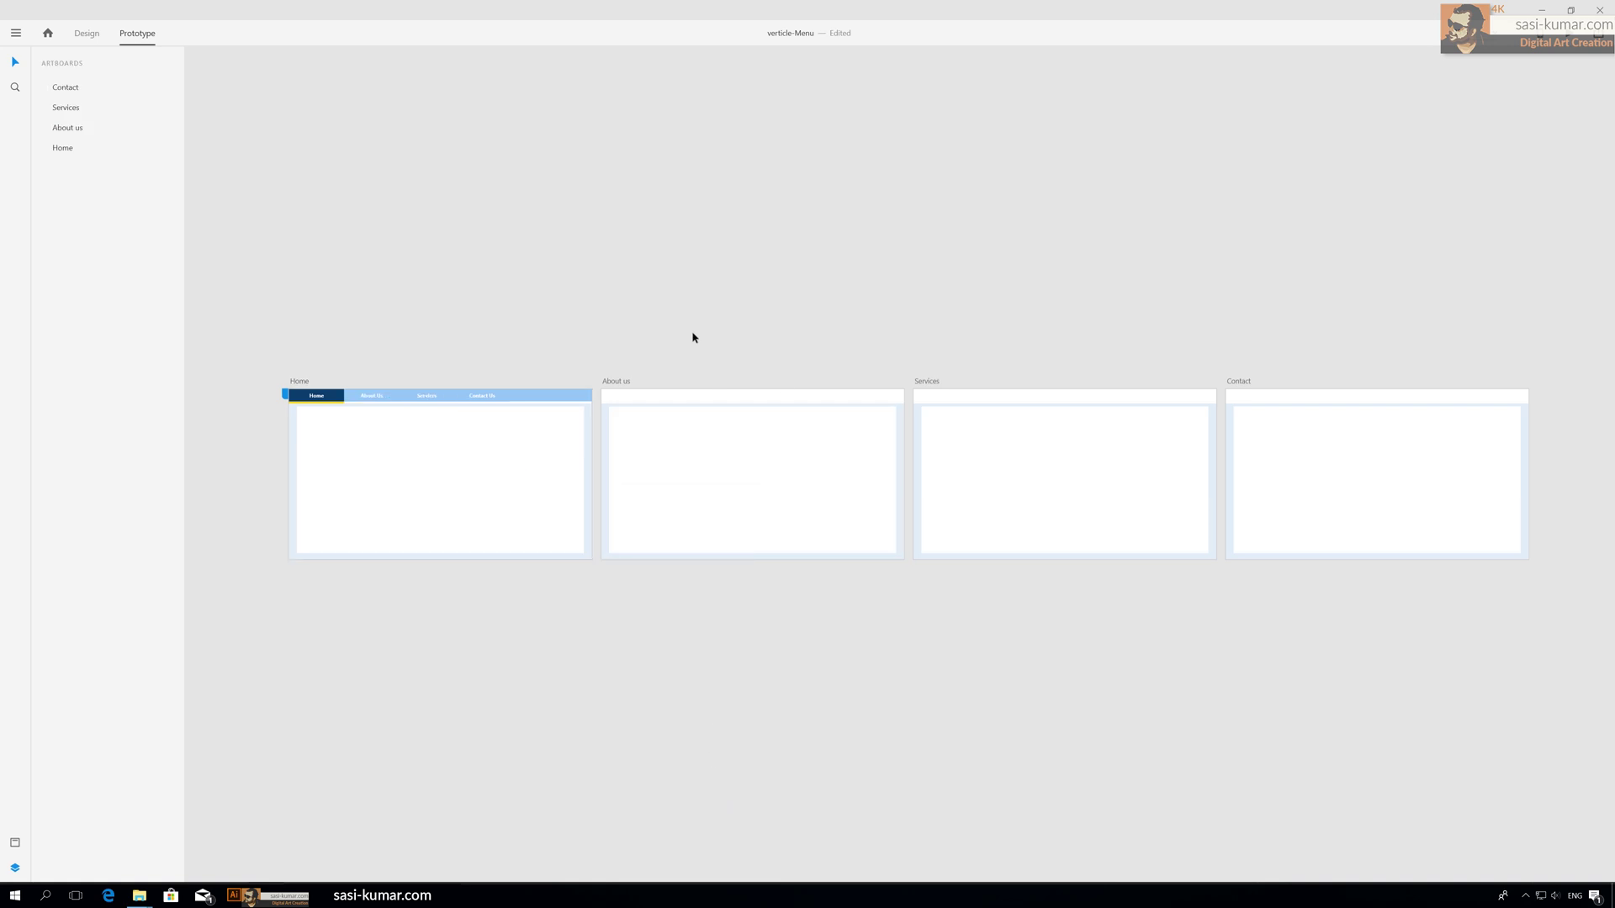
Wire Services to the Services artboard and Contact Us to the Contact artboard.
left_click_drag(714, 328, 729, 295)
scroll(660, 320, "up", 2)
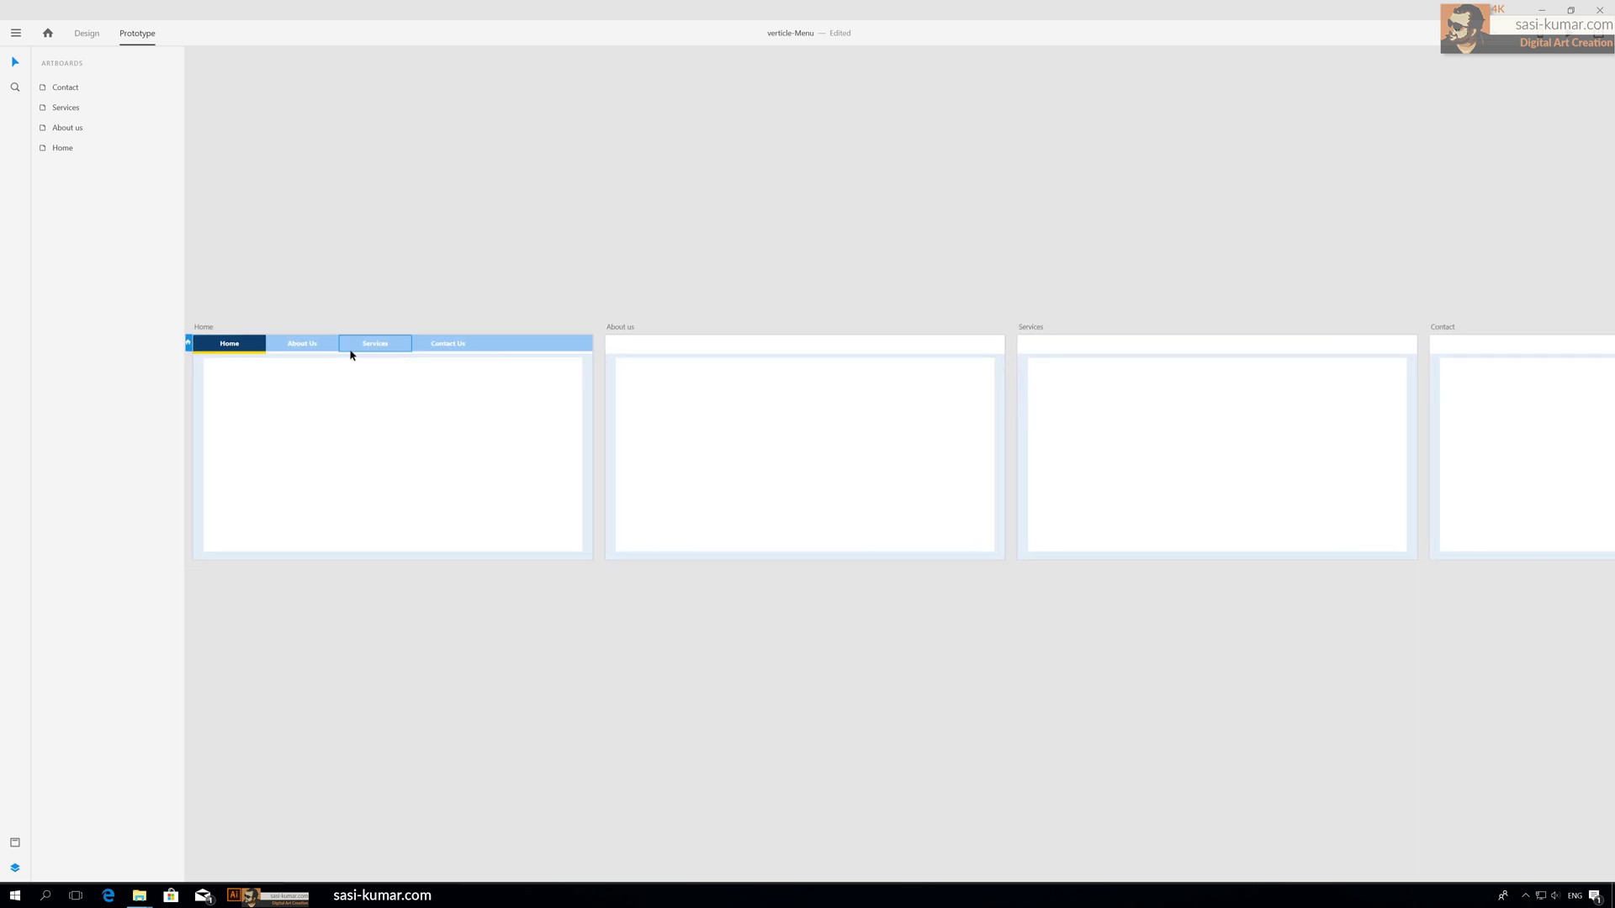
left_click(352, 348)
left_click_drag(414, 343, 1229, 389)
left_click(432, 295)
left_click(468, 345)
left_click_drag(489, 347, 1571, 429)
left_click(261, 200)
left_click(302, 343)
Paste the linked About Us, Services and Contact Us buttons into the About us artboard.
left_click(302, 343)
left_click(375, 343, "shift")
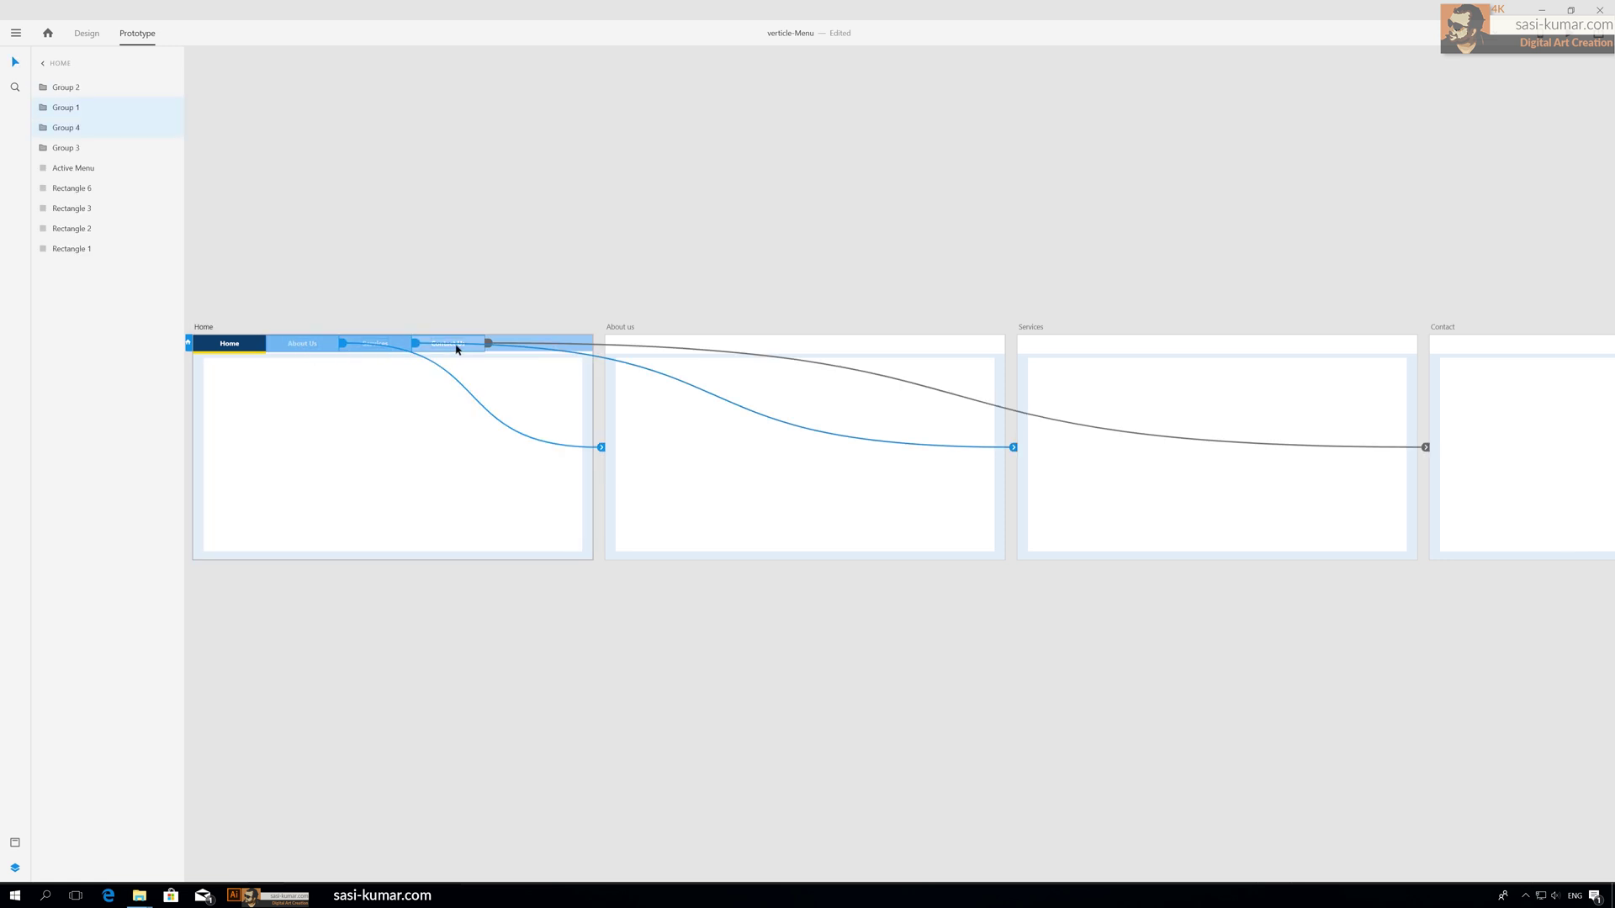
left_click(448, 343, "shift")
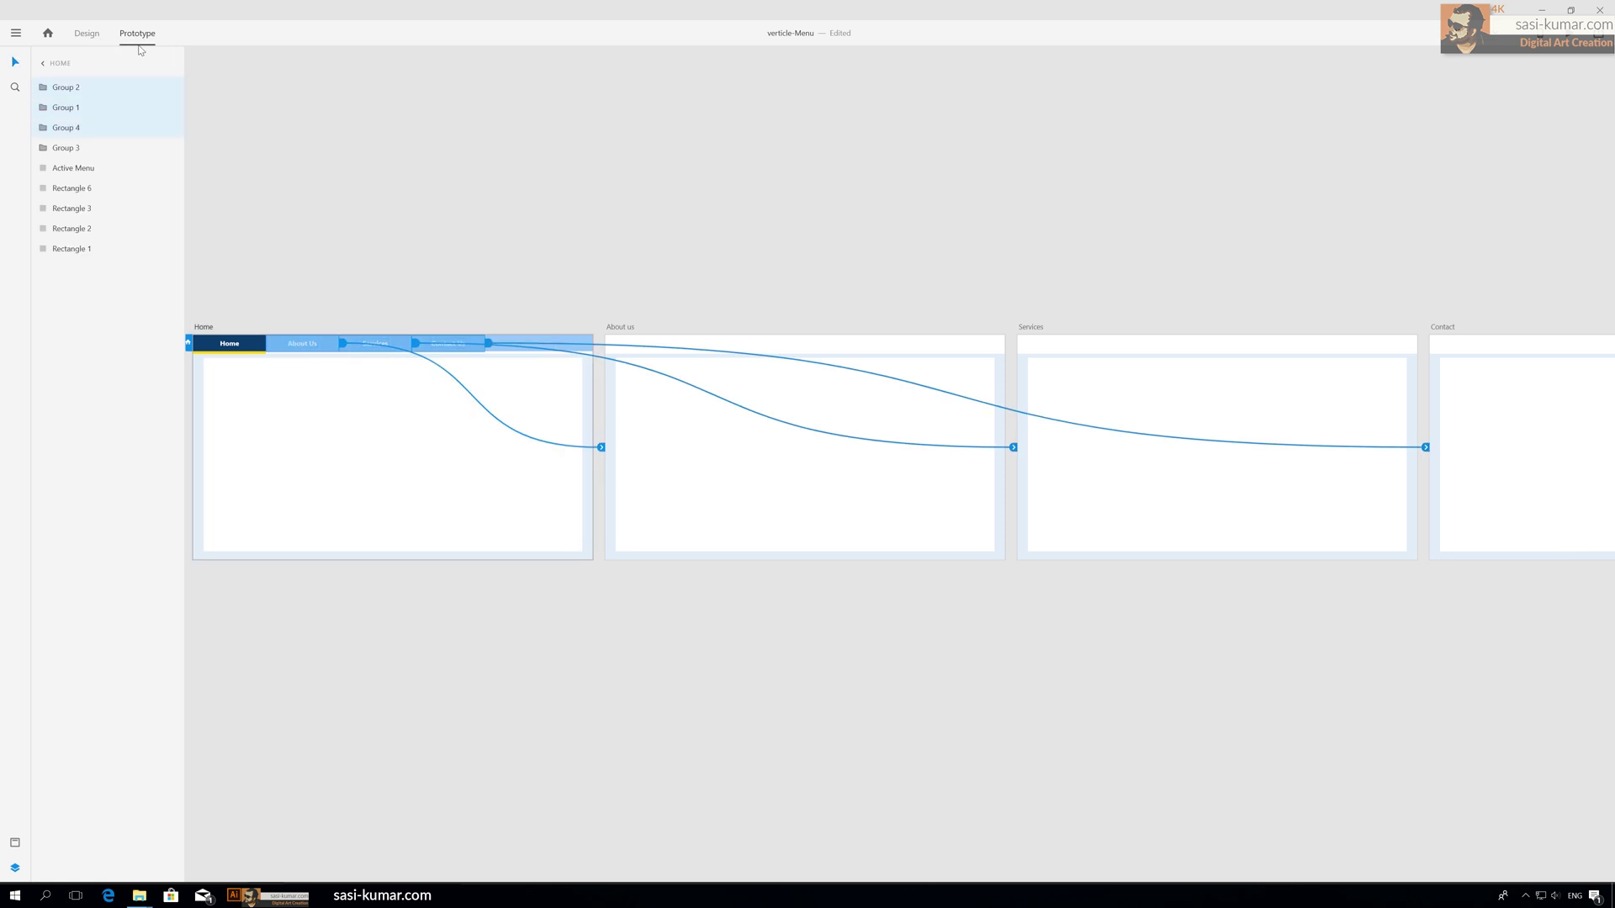
left_click(874, 352)
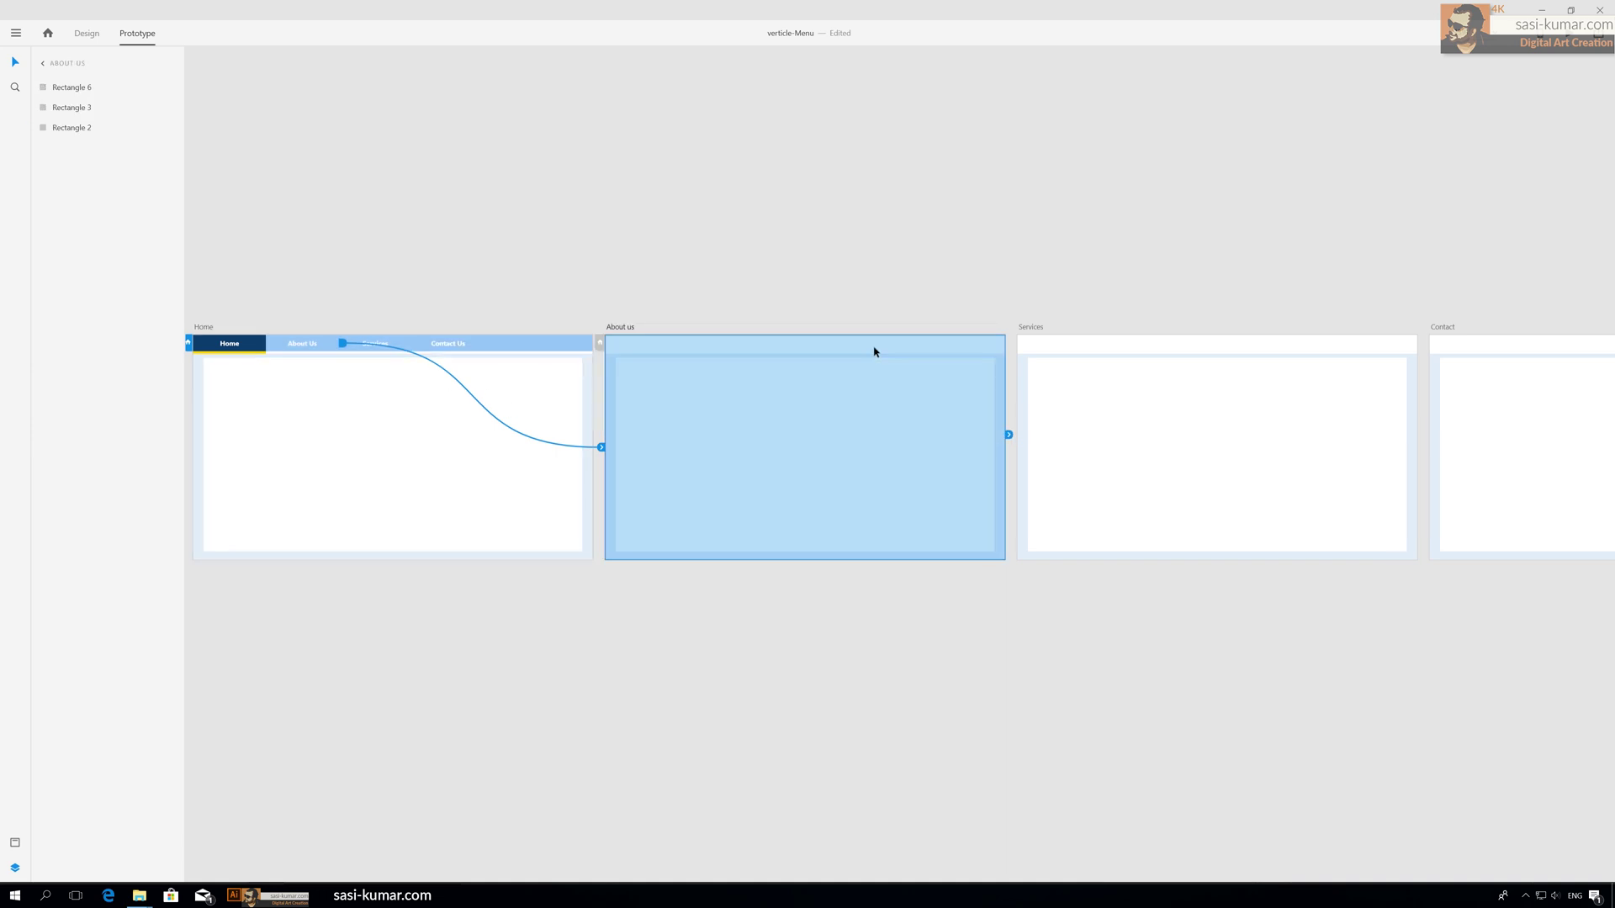
left_click(407, 346)
left_click(407, 346)
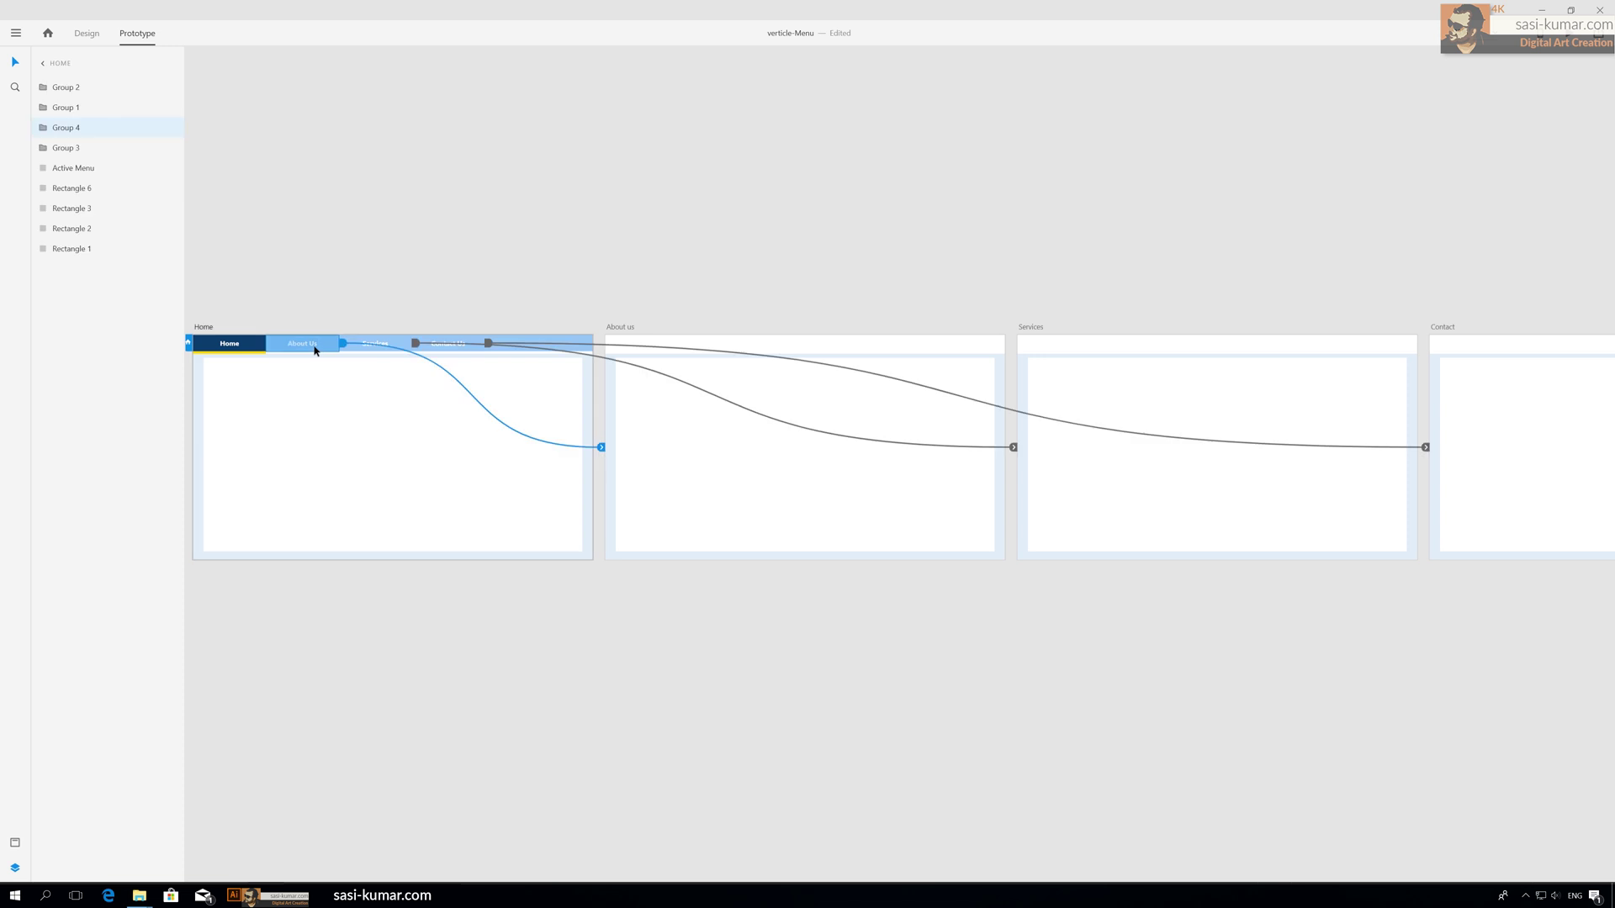
left_click(428, 341, "shift")
left_click(428, 341, "shift")
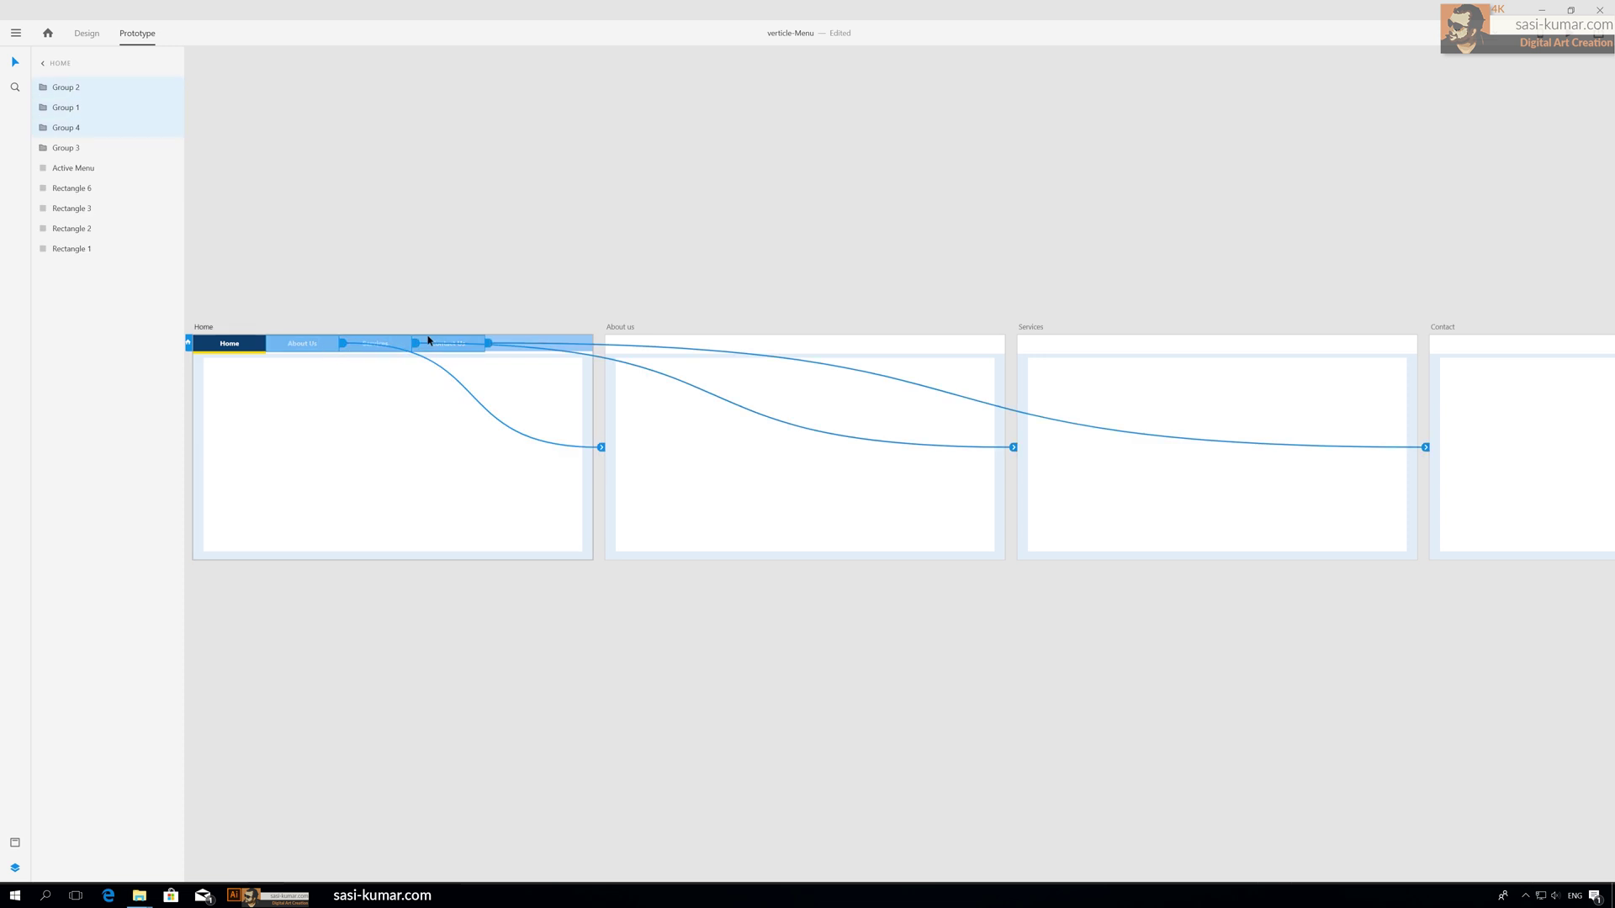
left_click(707, 344)
key("ctrl+v")
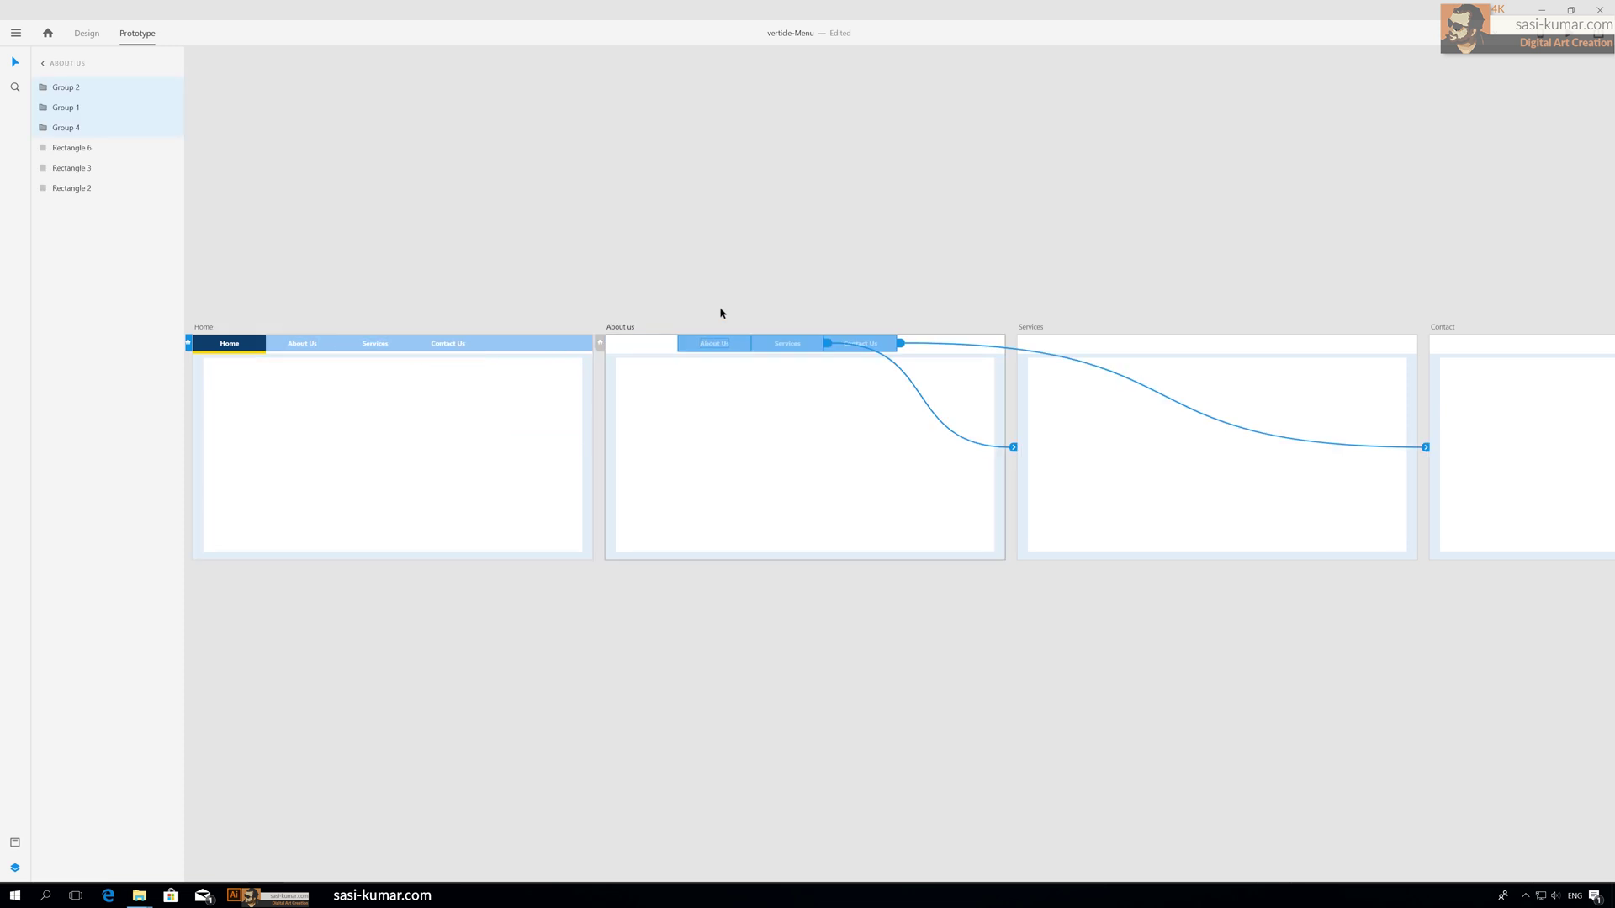
Paste the same three linked menu buttons into the Services and Contact artboards.
left_click(703, 267)
scroll(703, 266, "right", 5)
left_click(897, 343)
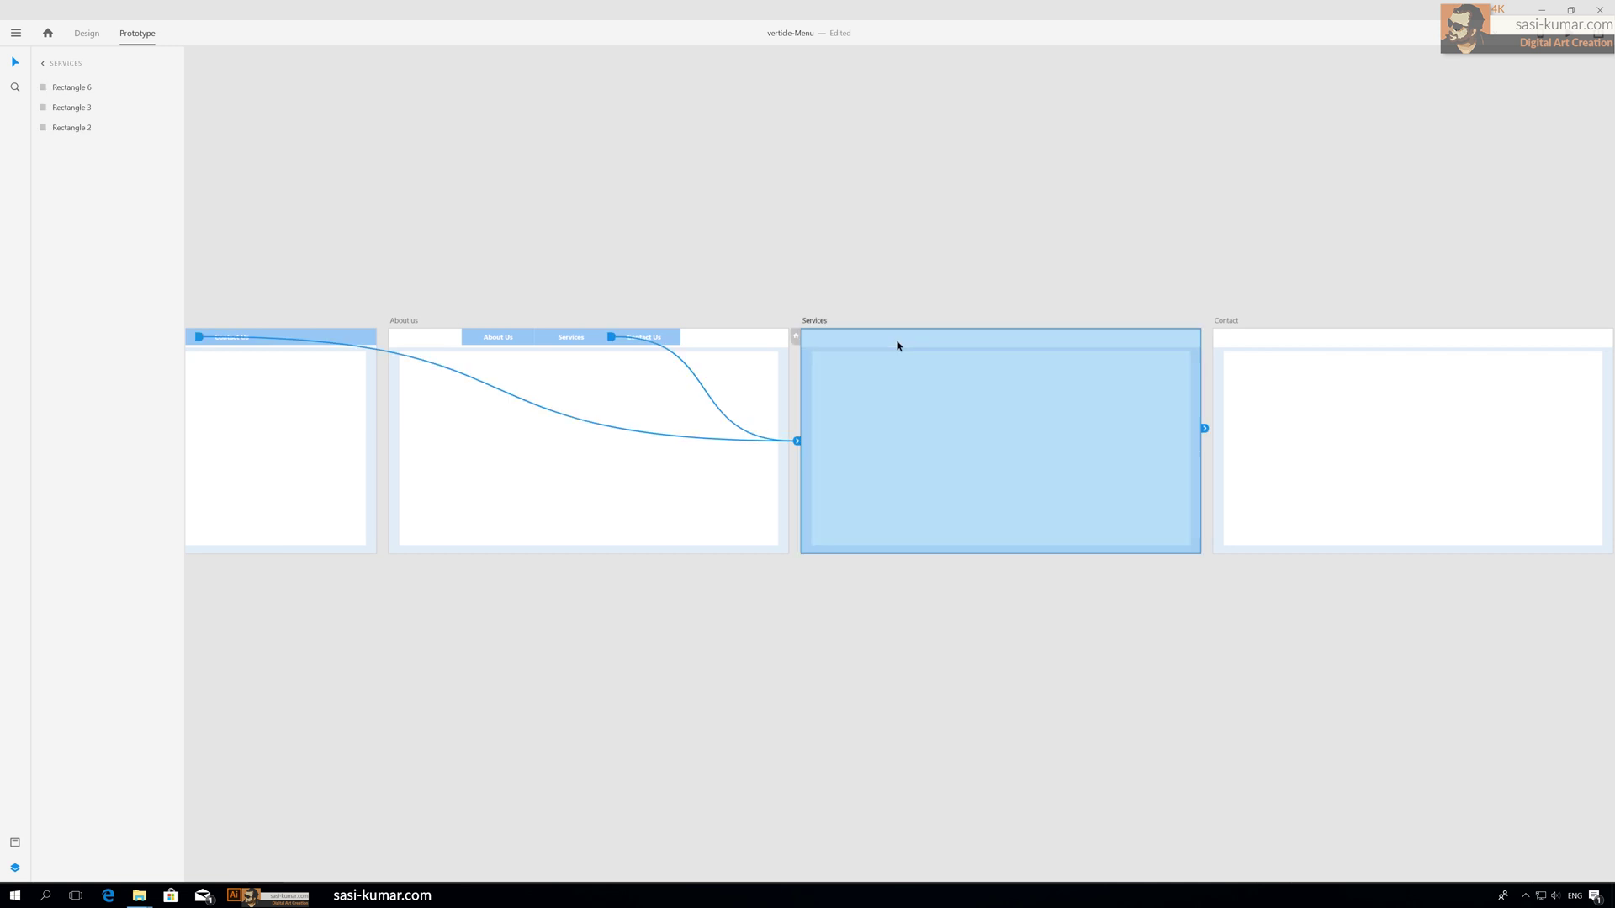
key("ctrl+v")
left_click(1321, 364)
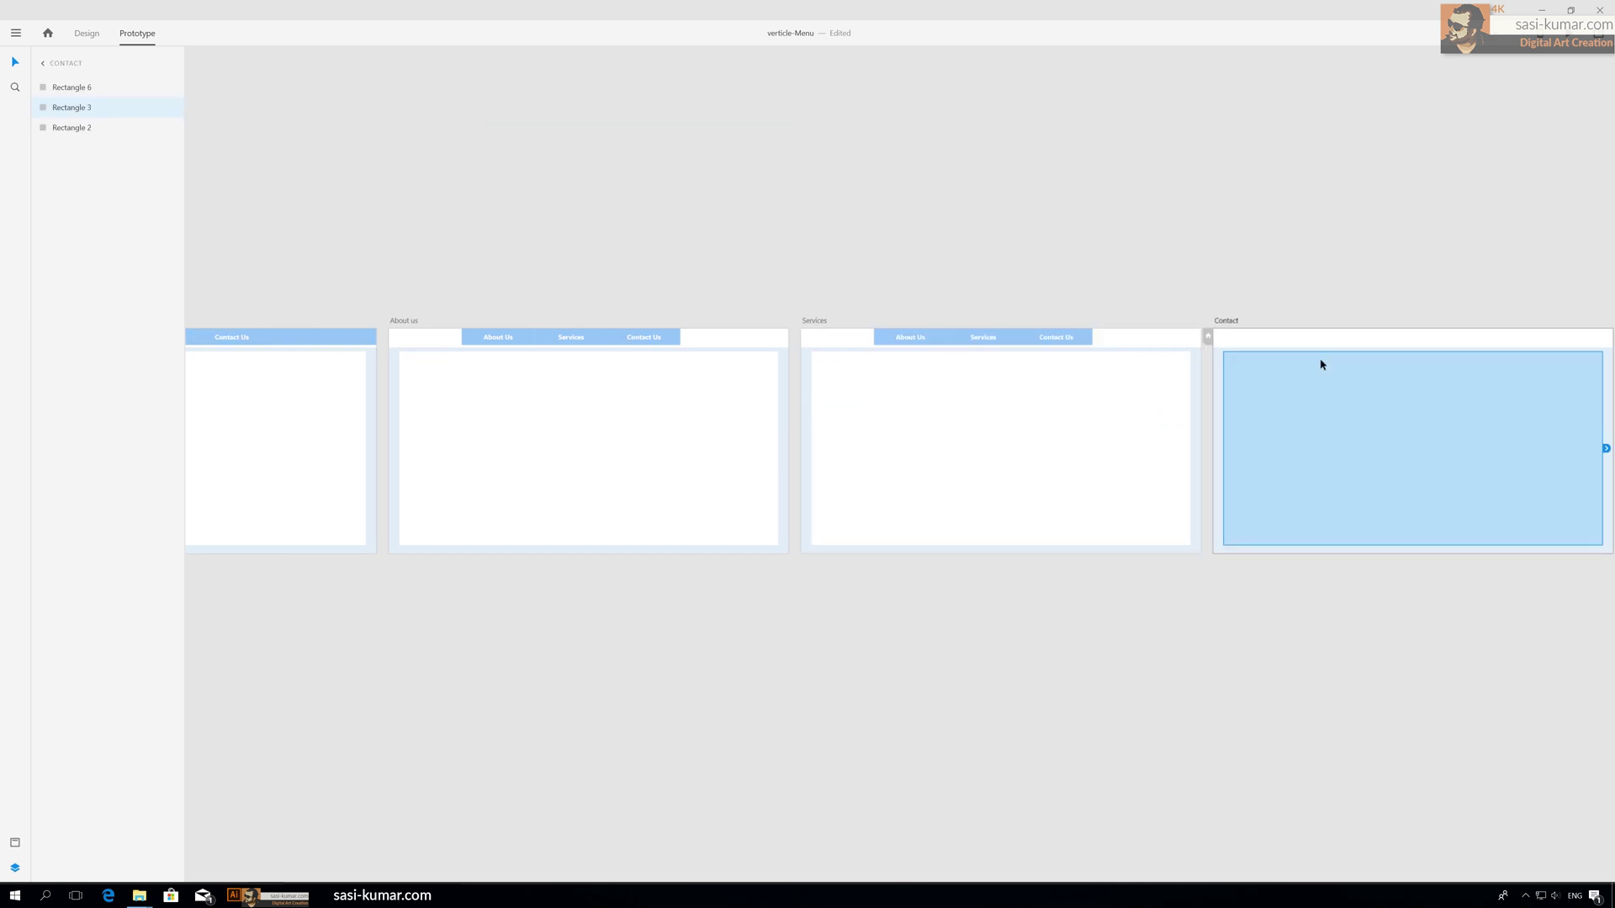
key("ctrl+v")
left_click(1070, 256)
Copy Home's Home button into the About us artboard's menu.
scroll(1070, 275, "left", 8)
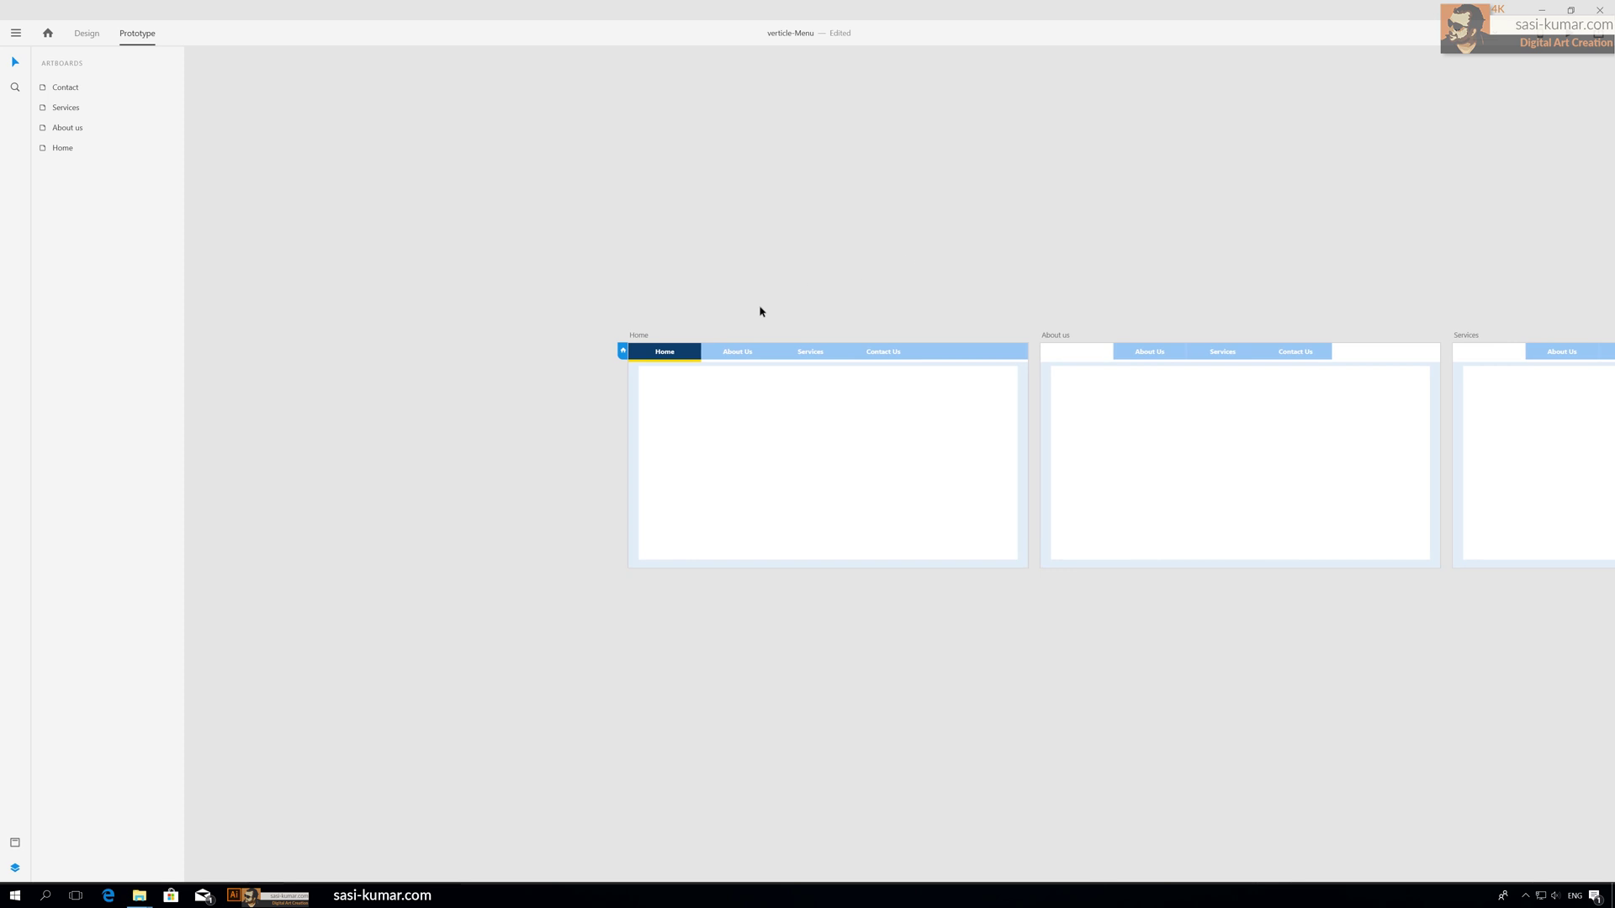
left_click(695, 355)
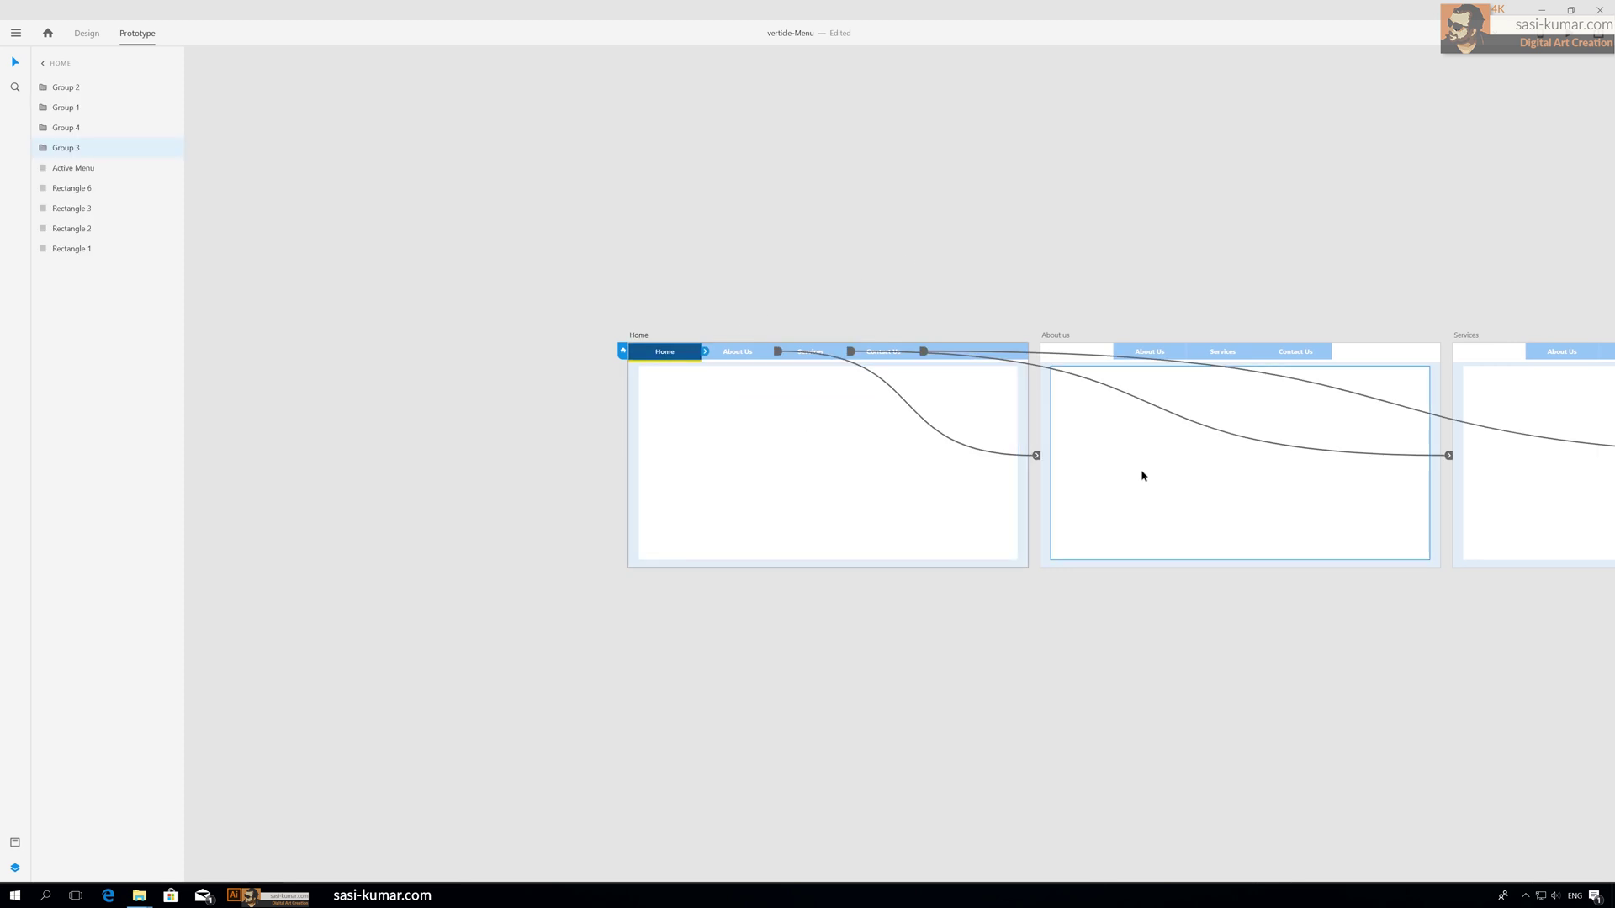
key("ctrl+v")
left_click(1106, 252)
scroll(992, 256, "right", 3)
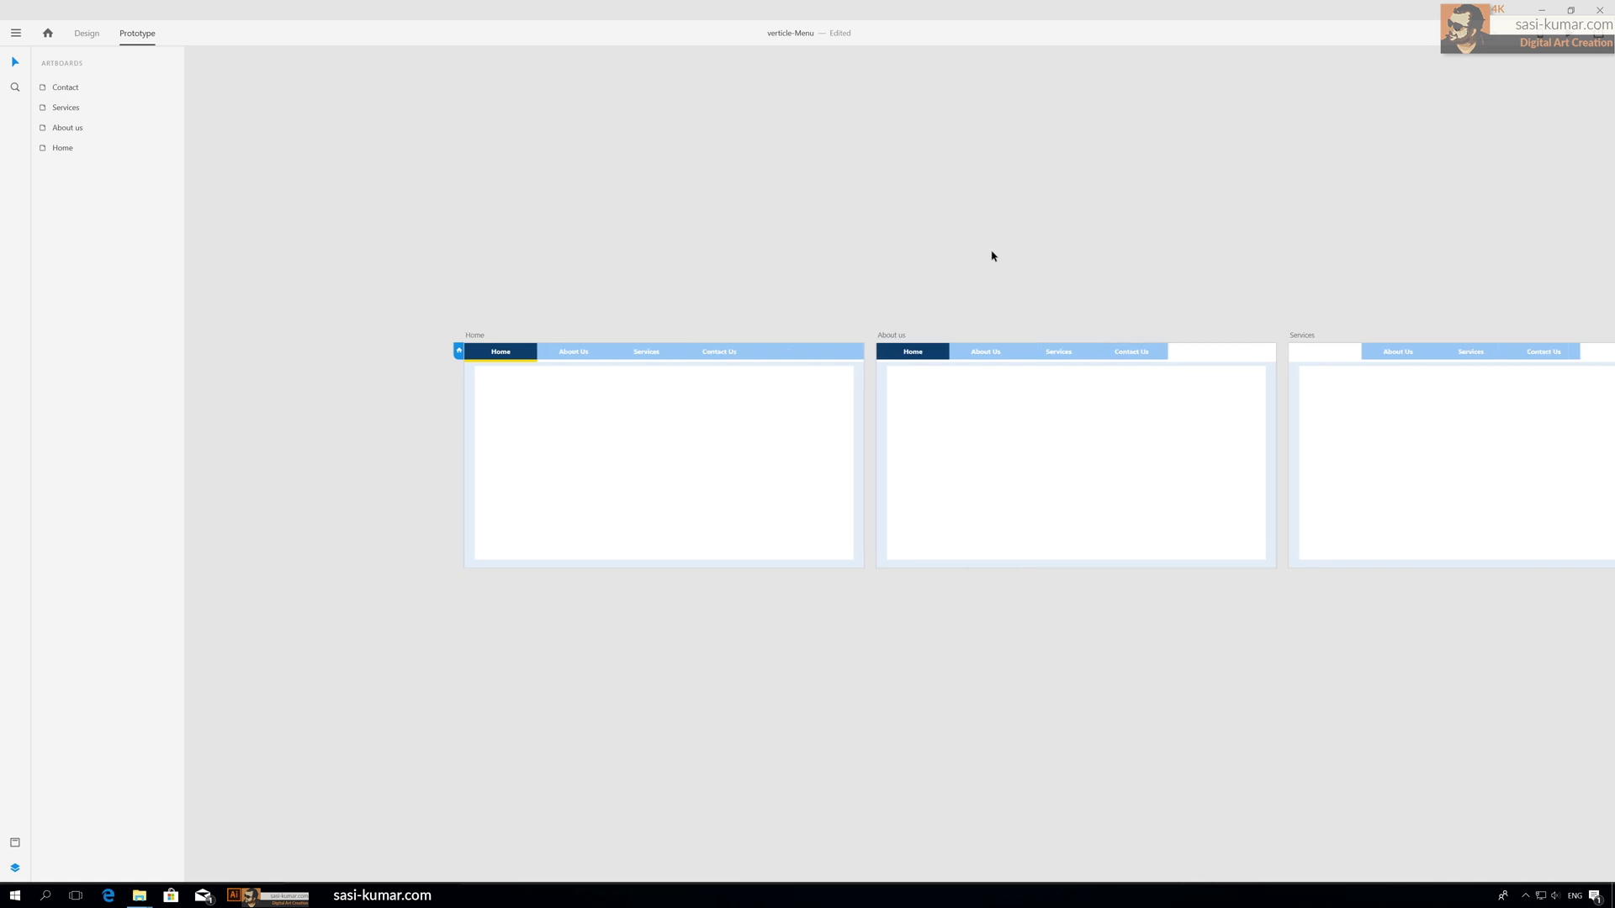
key("ctrl+equal")
left_click(956, 284)
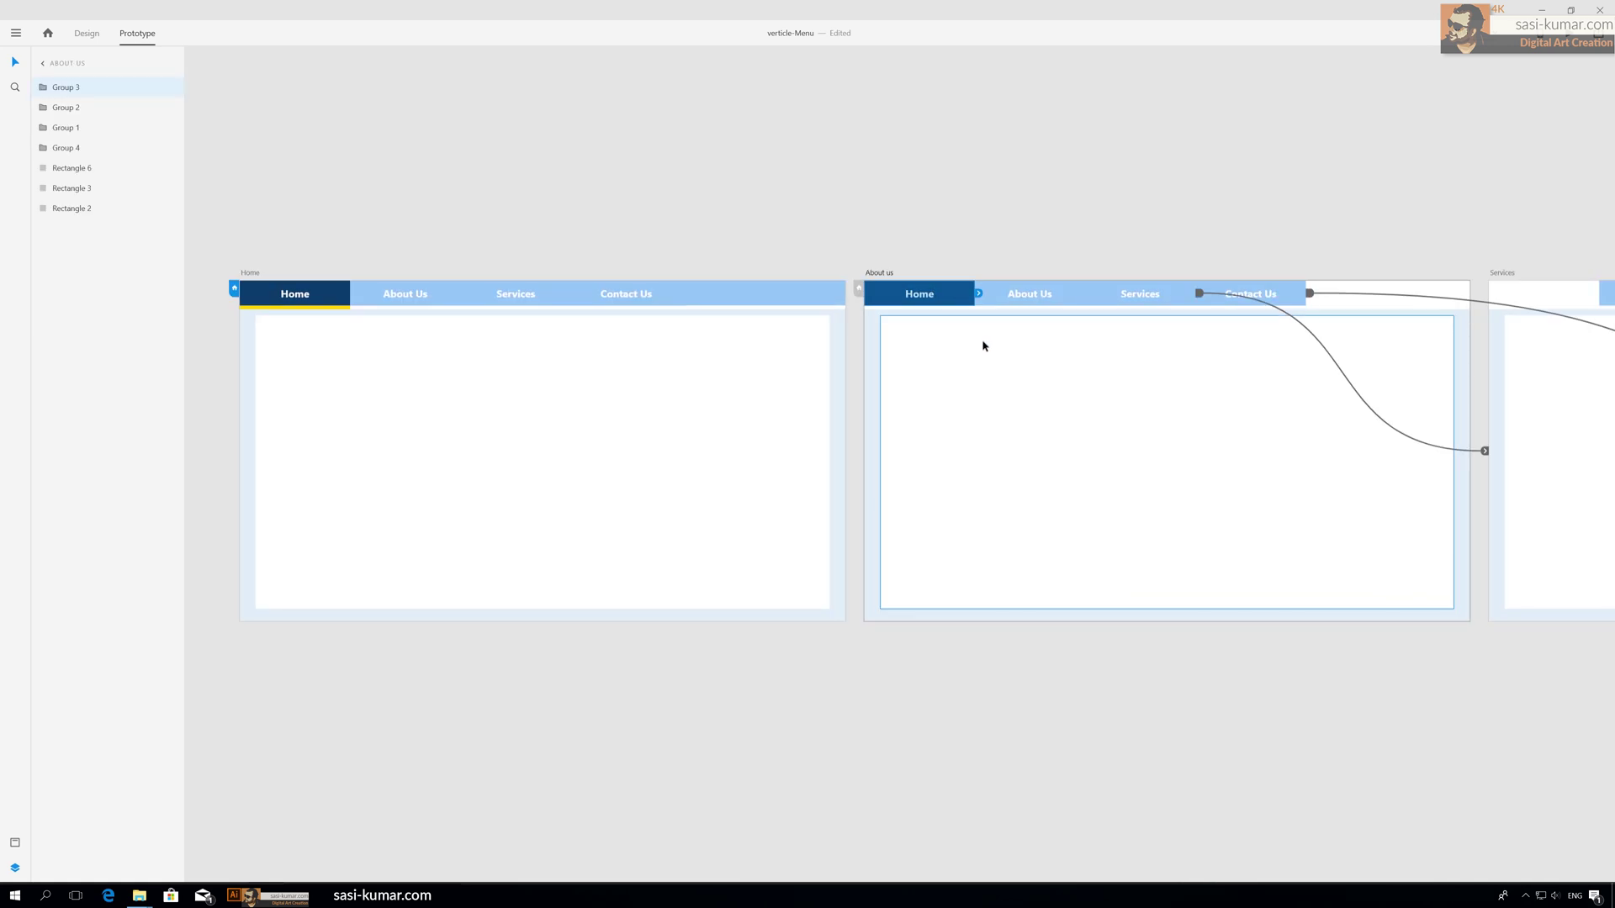
Make the Home label on About us's first menu button white.
left_click(94, 37)
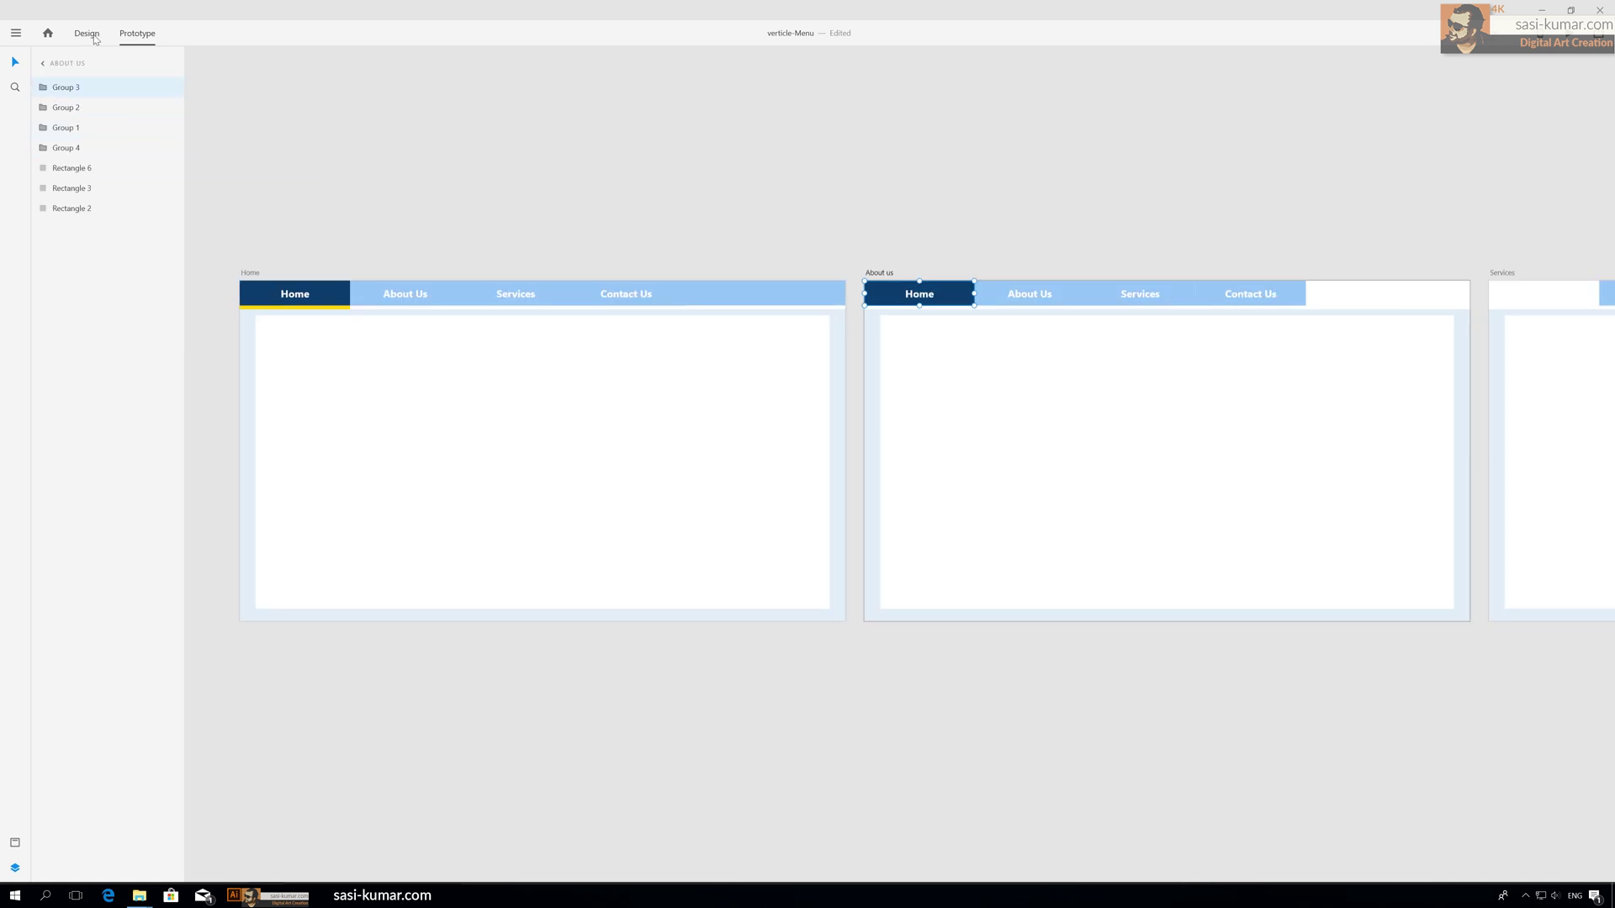
left_click(14, 843)
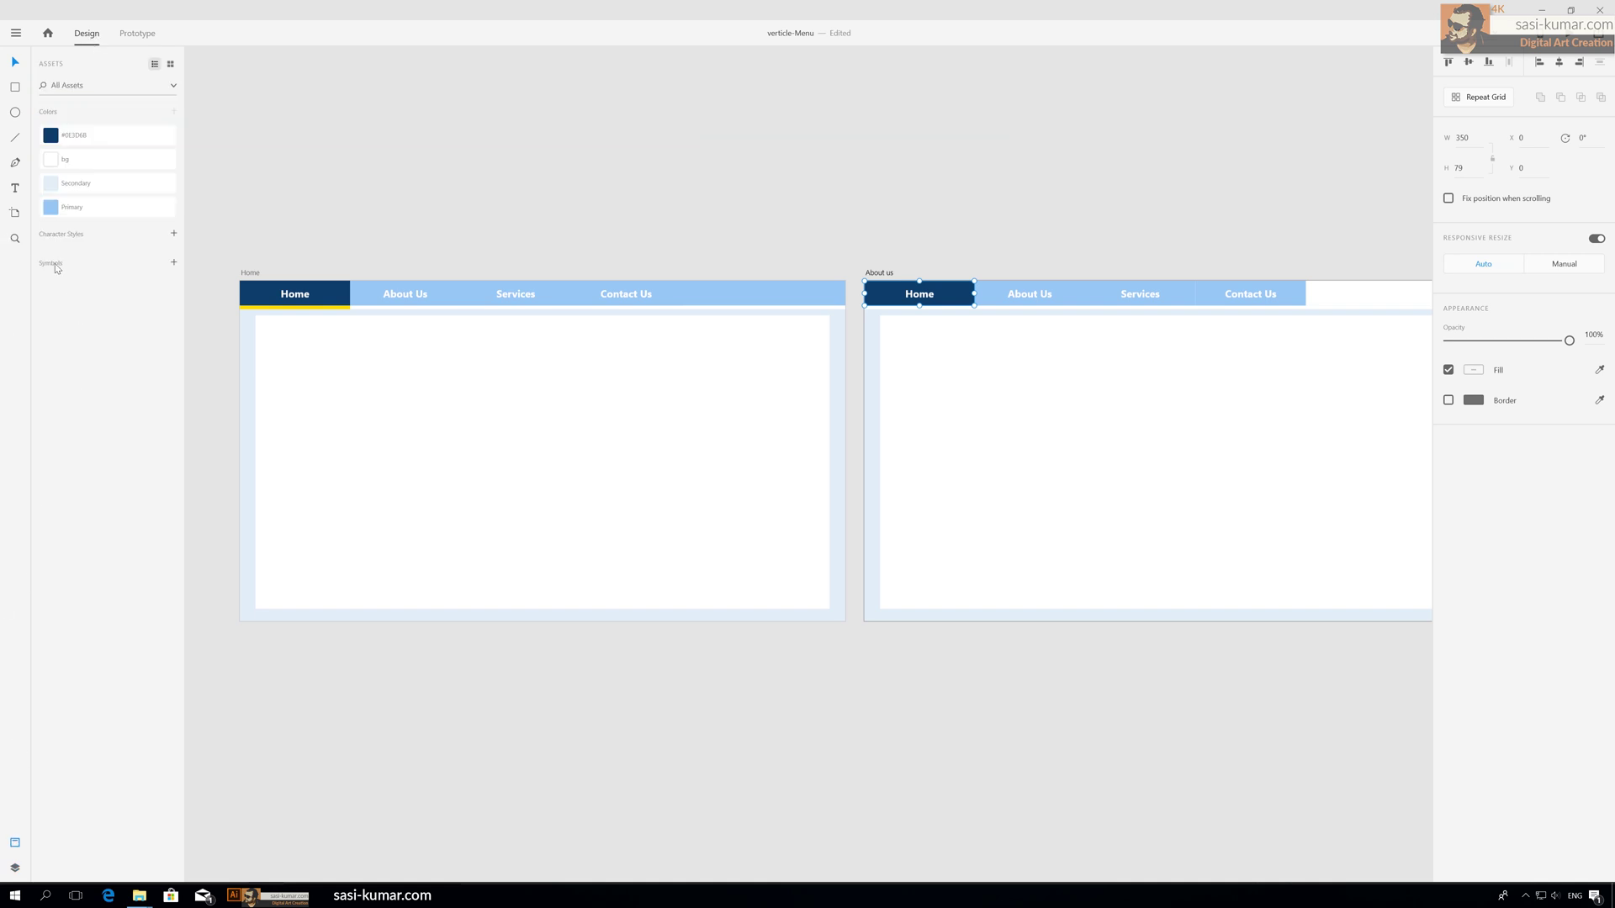
key("Delete")
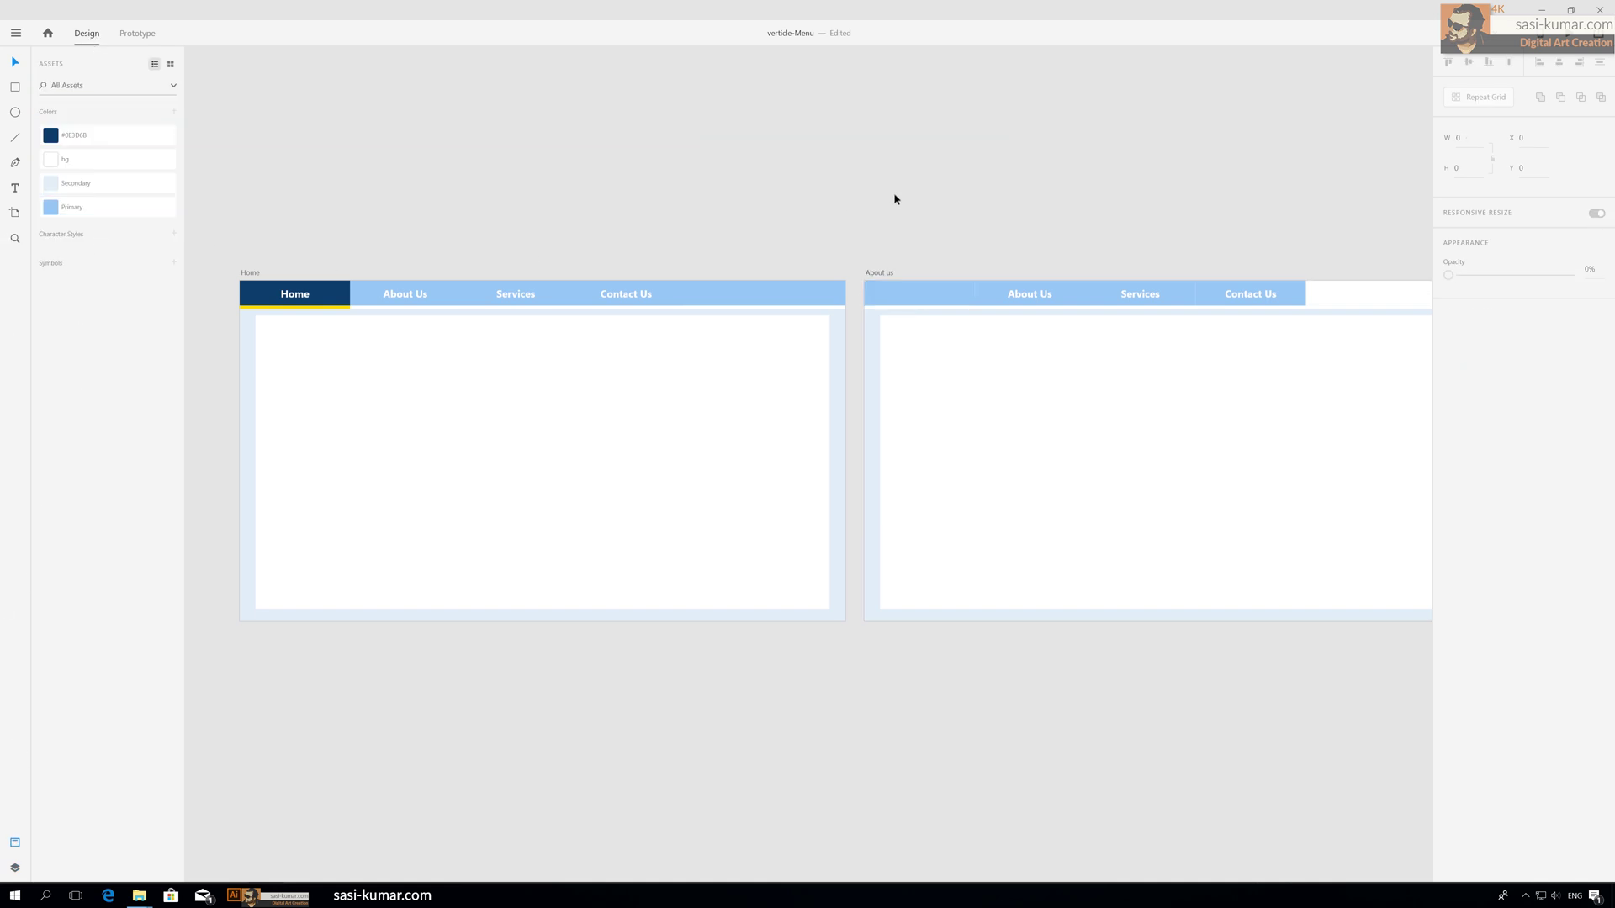
double_click(926, 299)
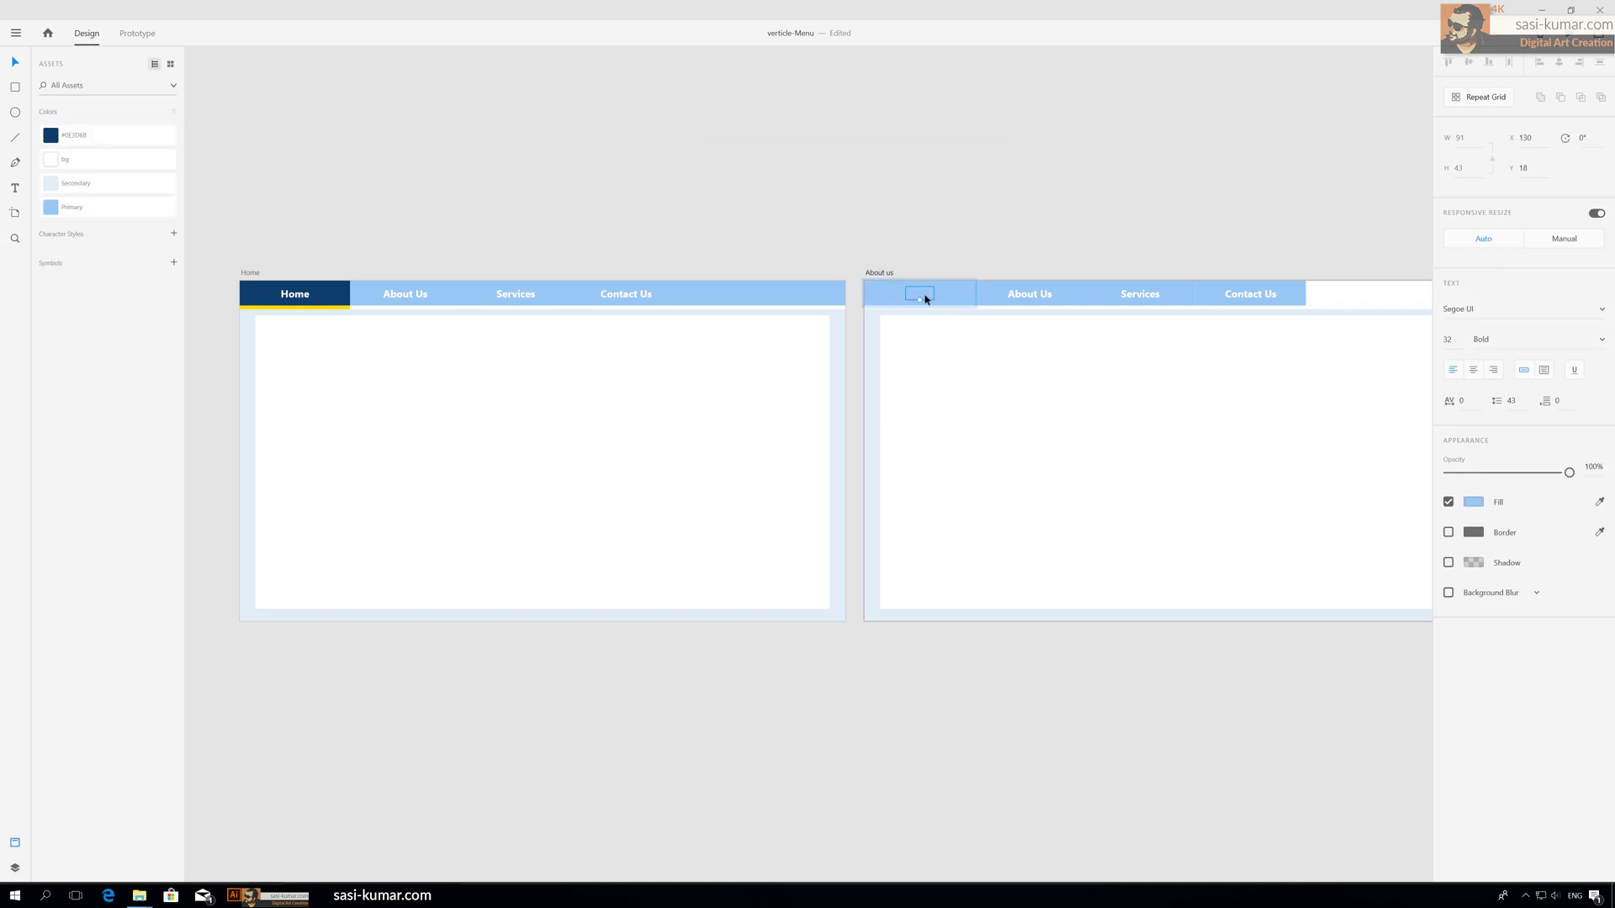
left_click(75, 159)
left_click(963, 205)
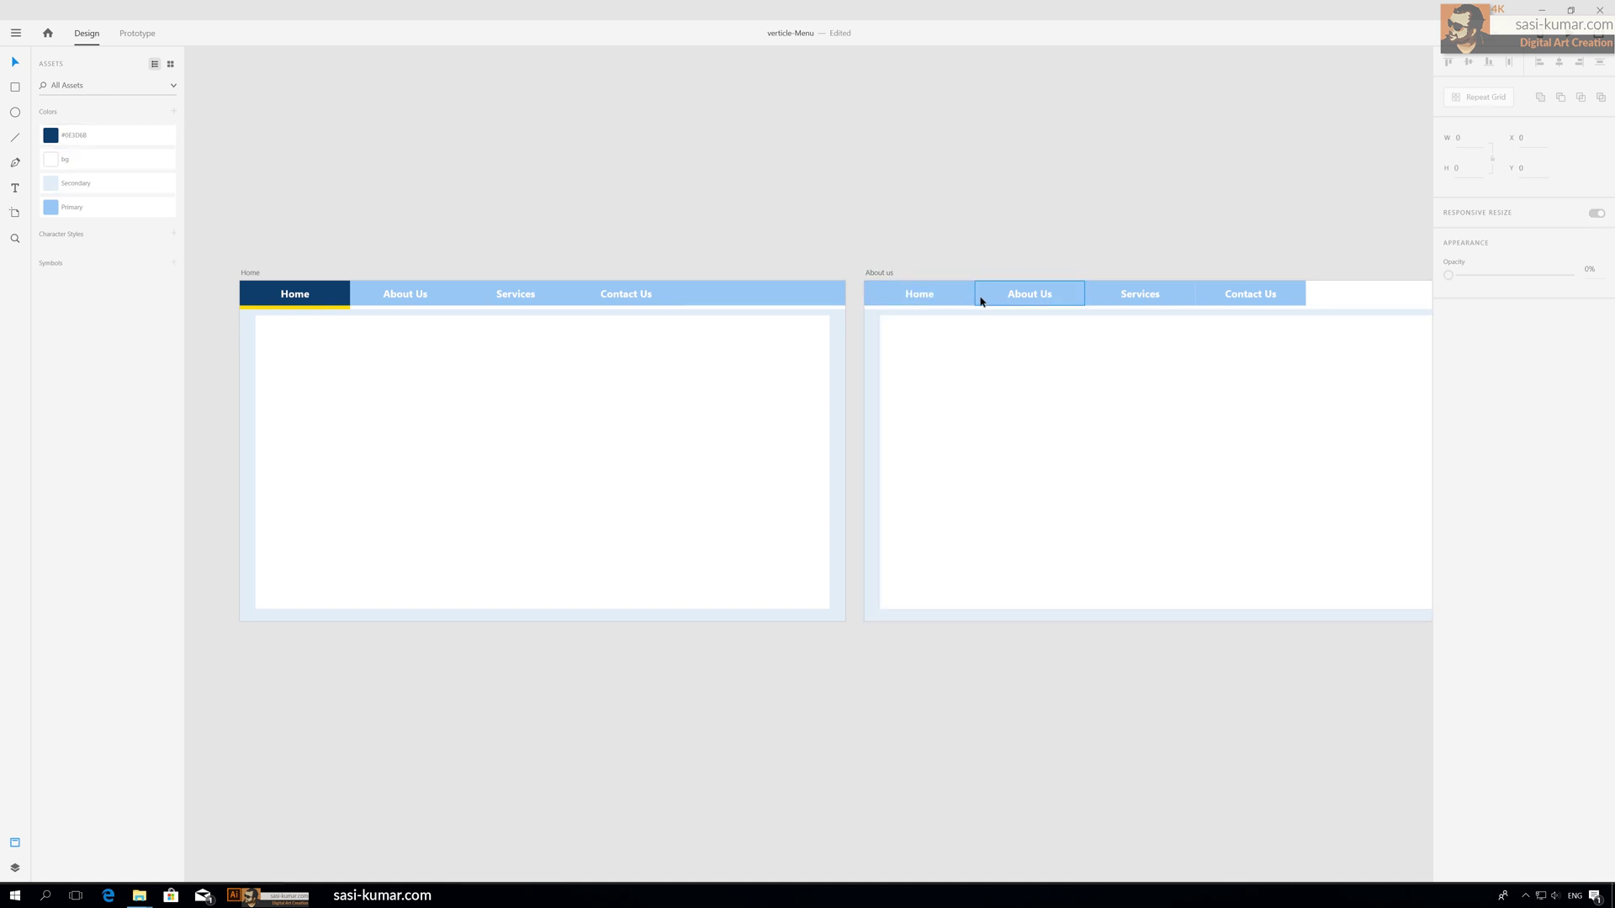
Fill About Us, Services and Contact Us on their own artboards with dark blue #0E3D6B.
left_click(985, 296)
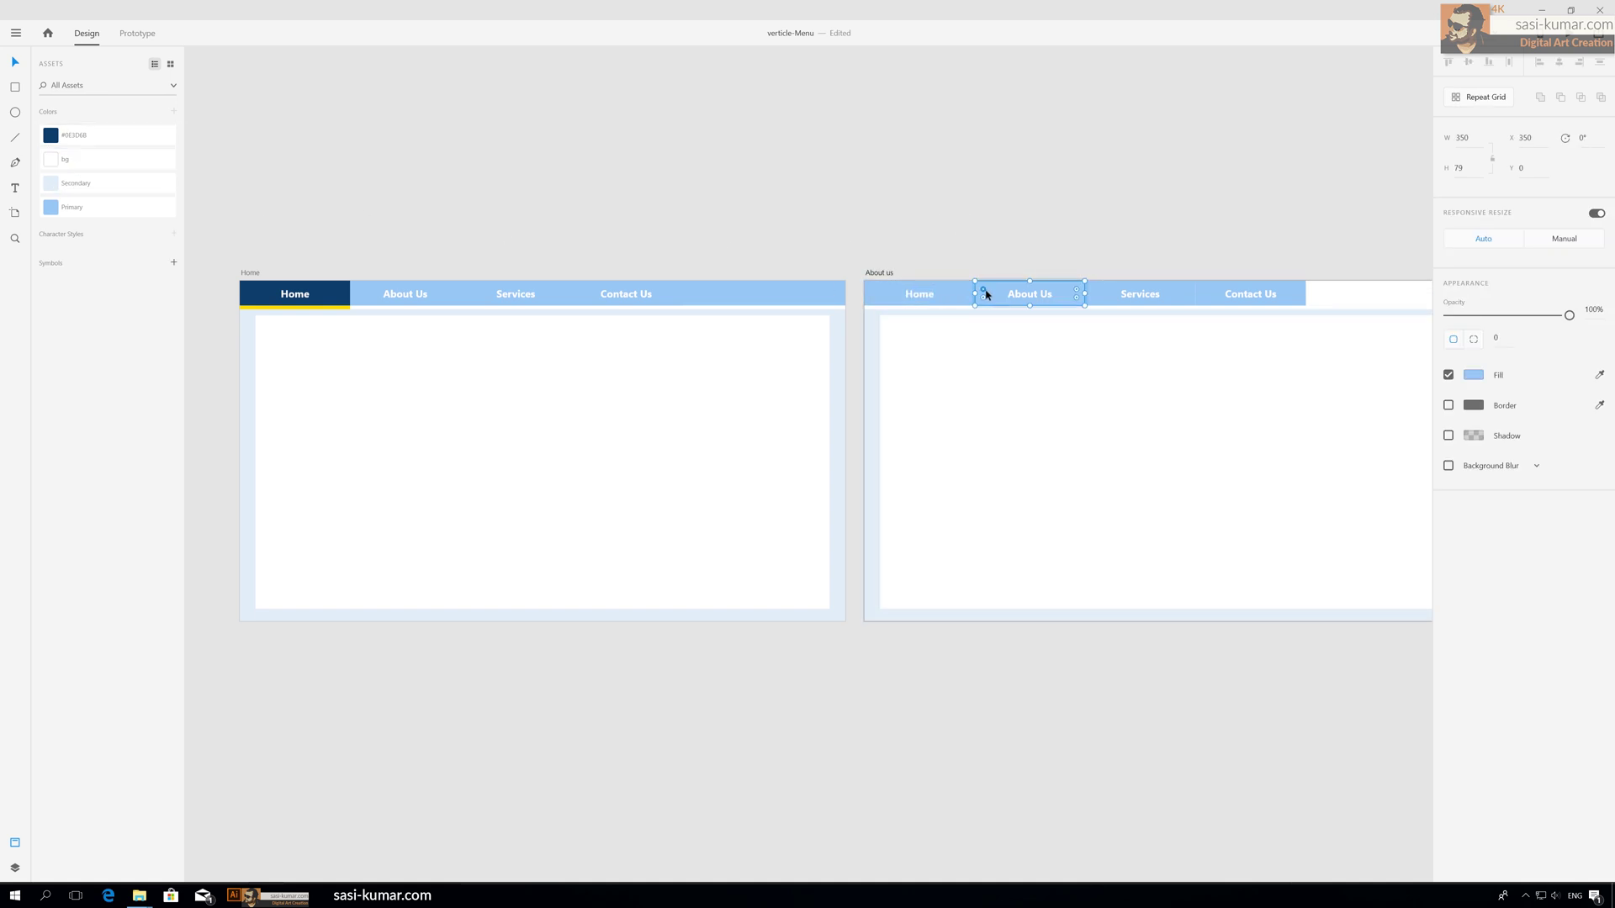
left_click(94, 137)
left_click(897, 222)
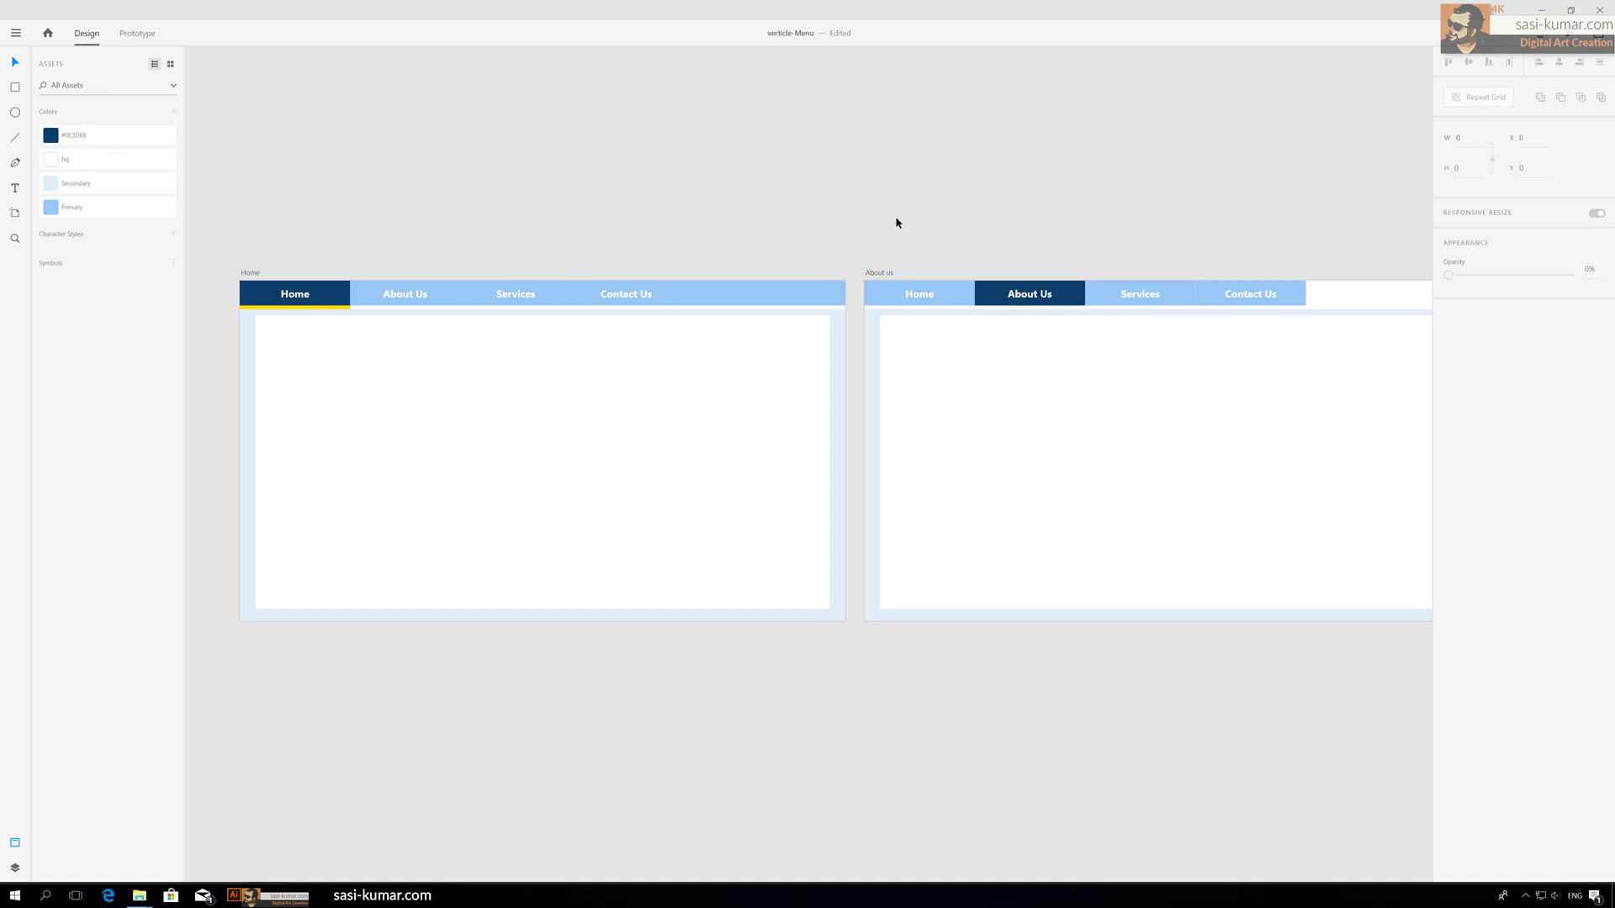
scroll(681, 180, "right", 5)
left_click(1179, 254)
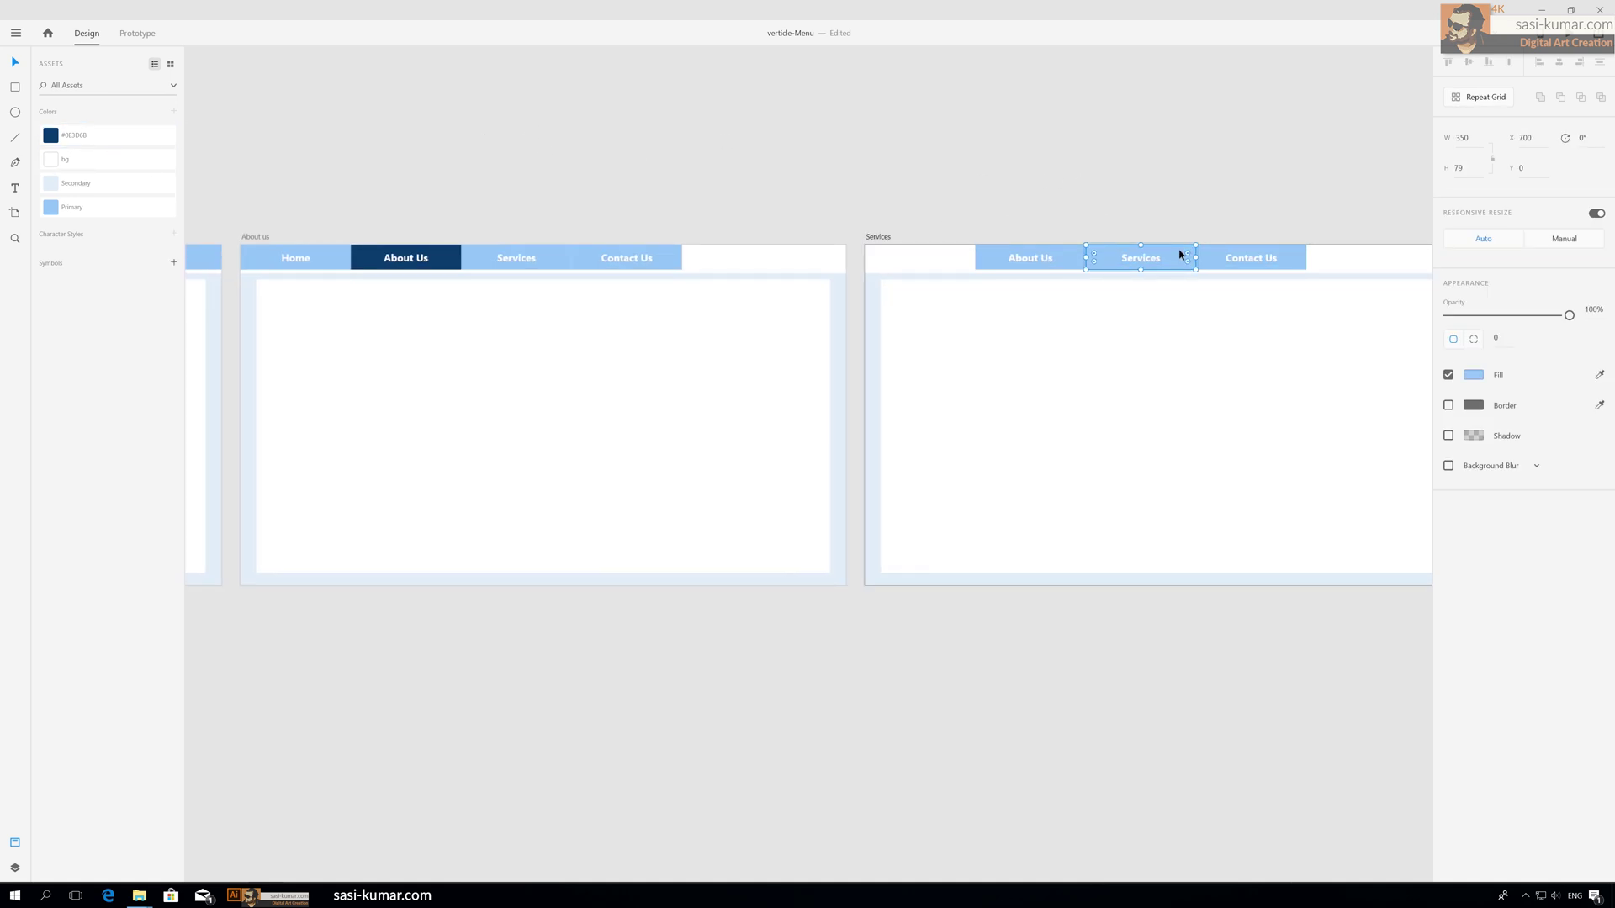
left_click(99, 139)
left_click(1138, 155)
scroll(790, 162, "right", 5)
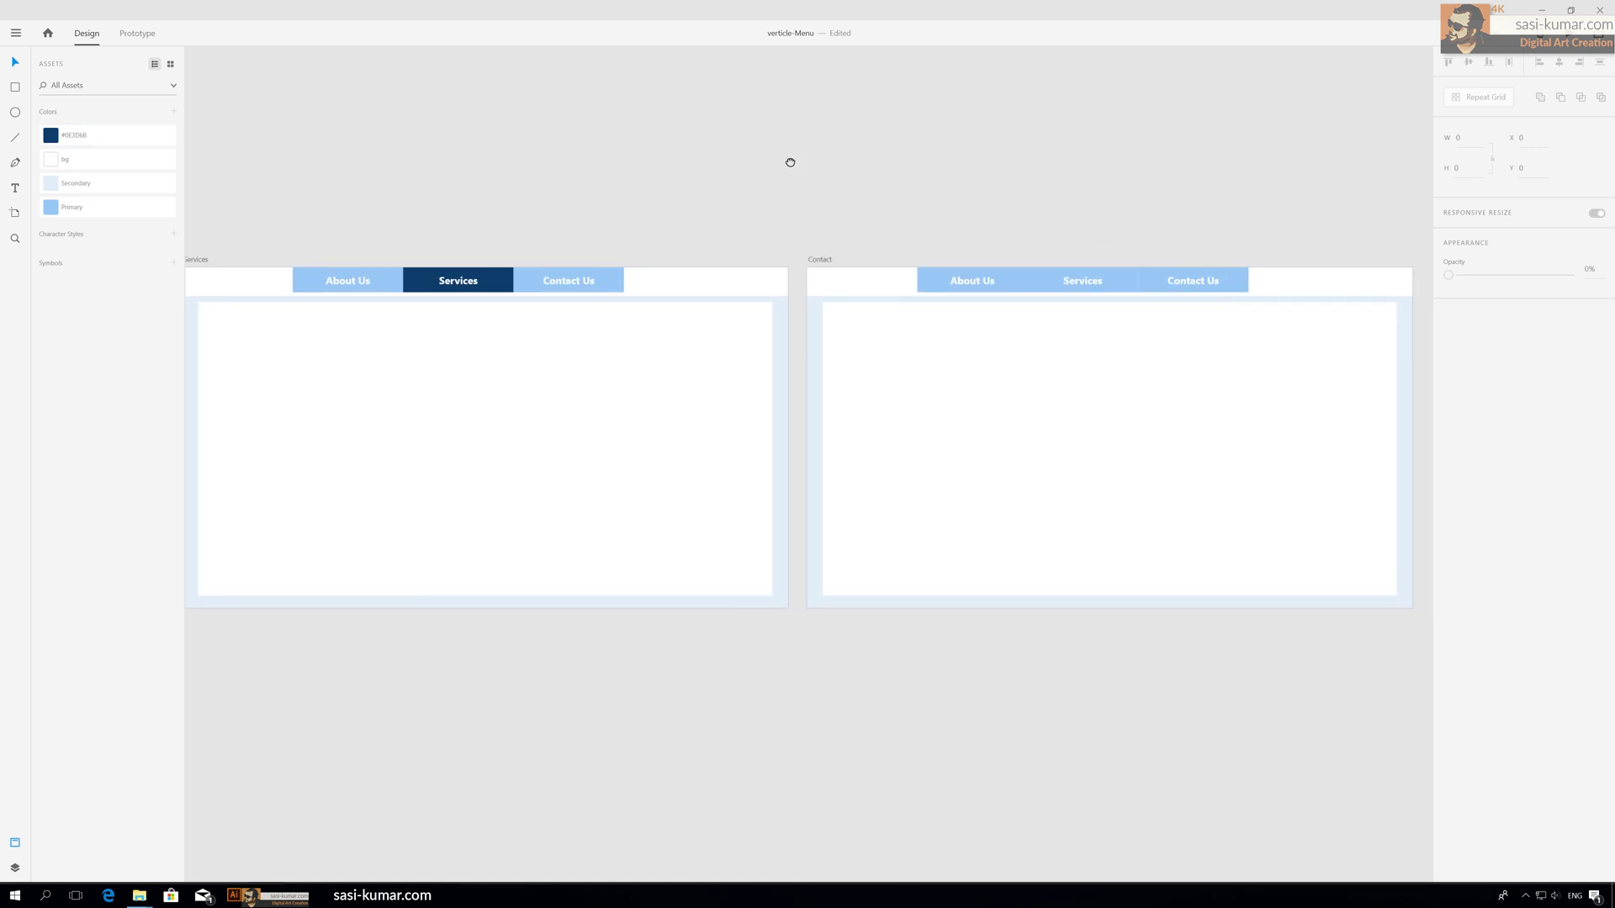
scroll(791, 162, "right", 3)
left_click(1105, 280)
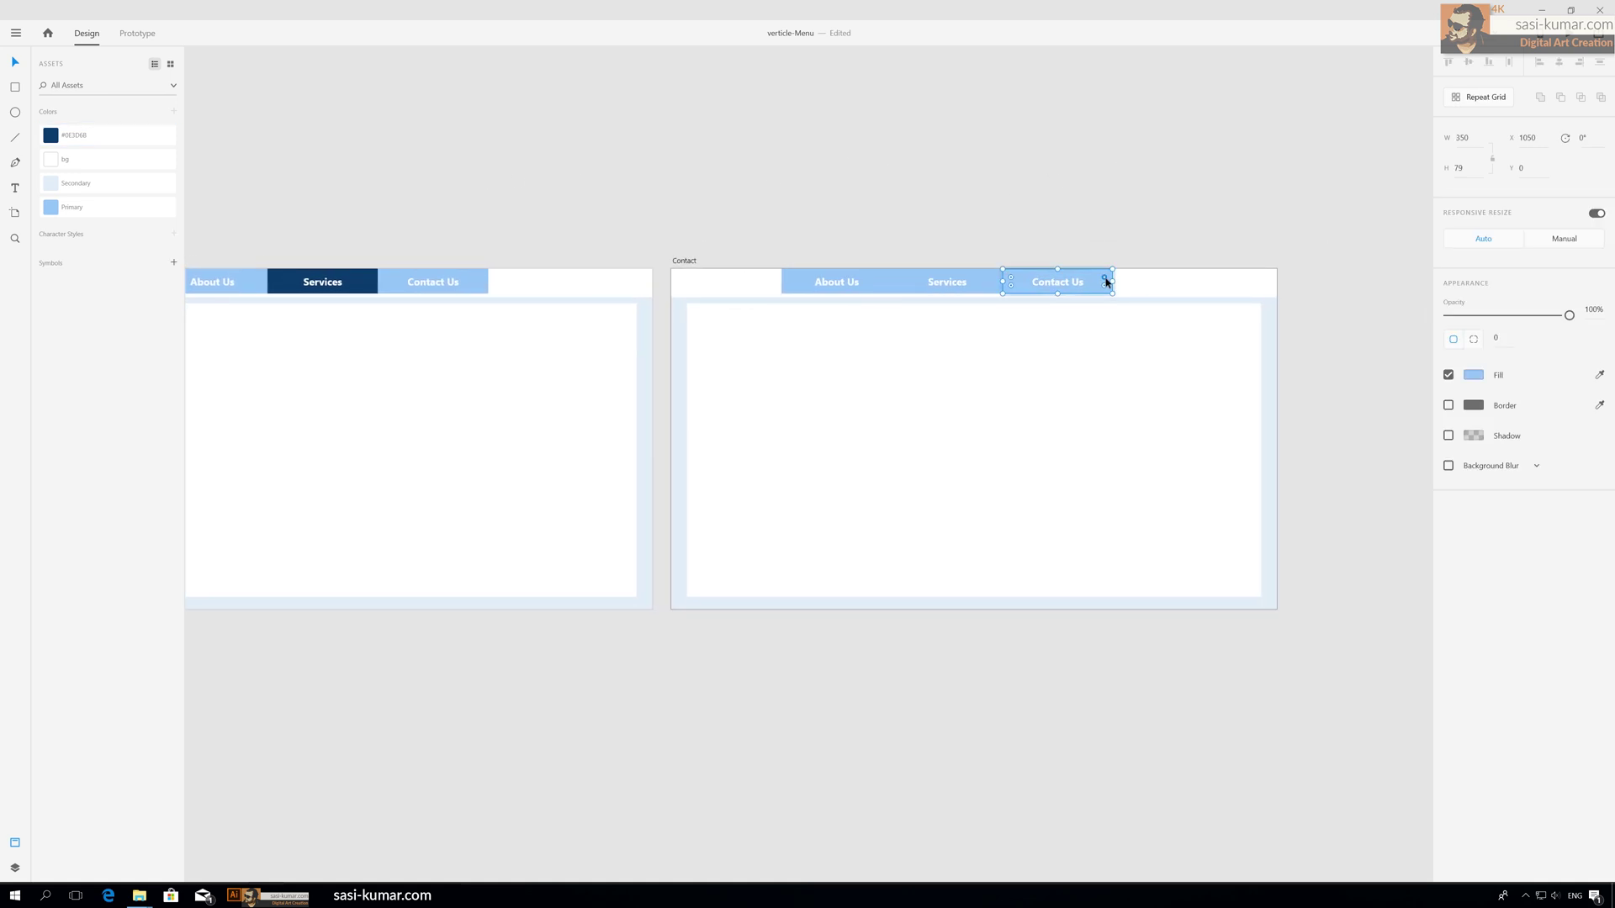
left_click(61, 139)
left_click(604, 172)
Bring the Home and About us artboards into view and select About us's Home button.
left_click_drag(480, 159, 866, 144)
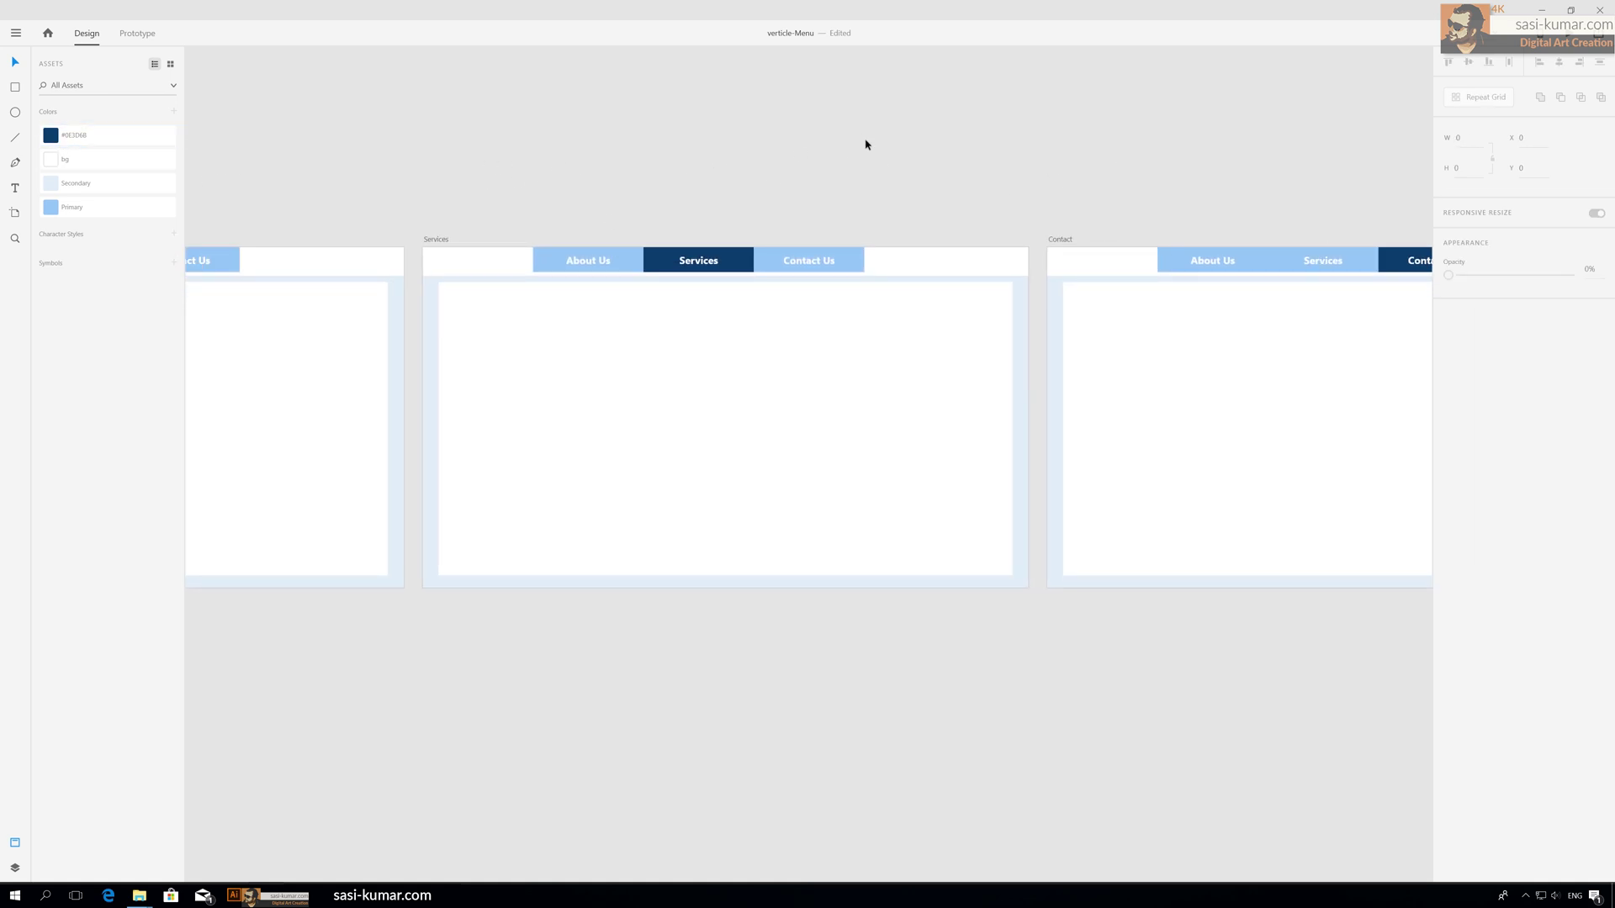
key("ctrl+minus")
left_click_drag(706, 224, 995, 174)
key("ctrl+equal")
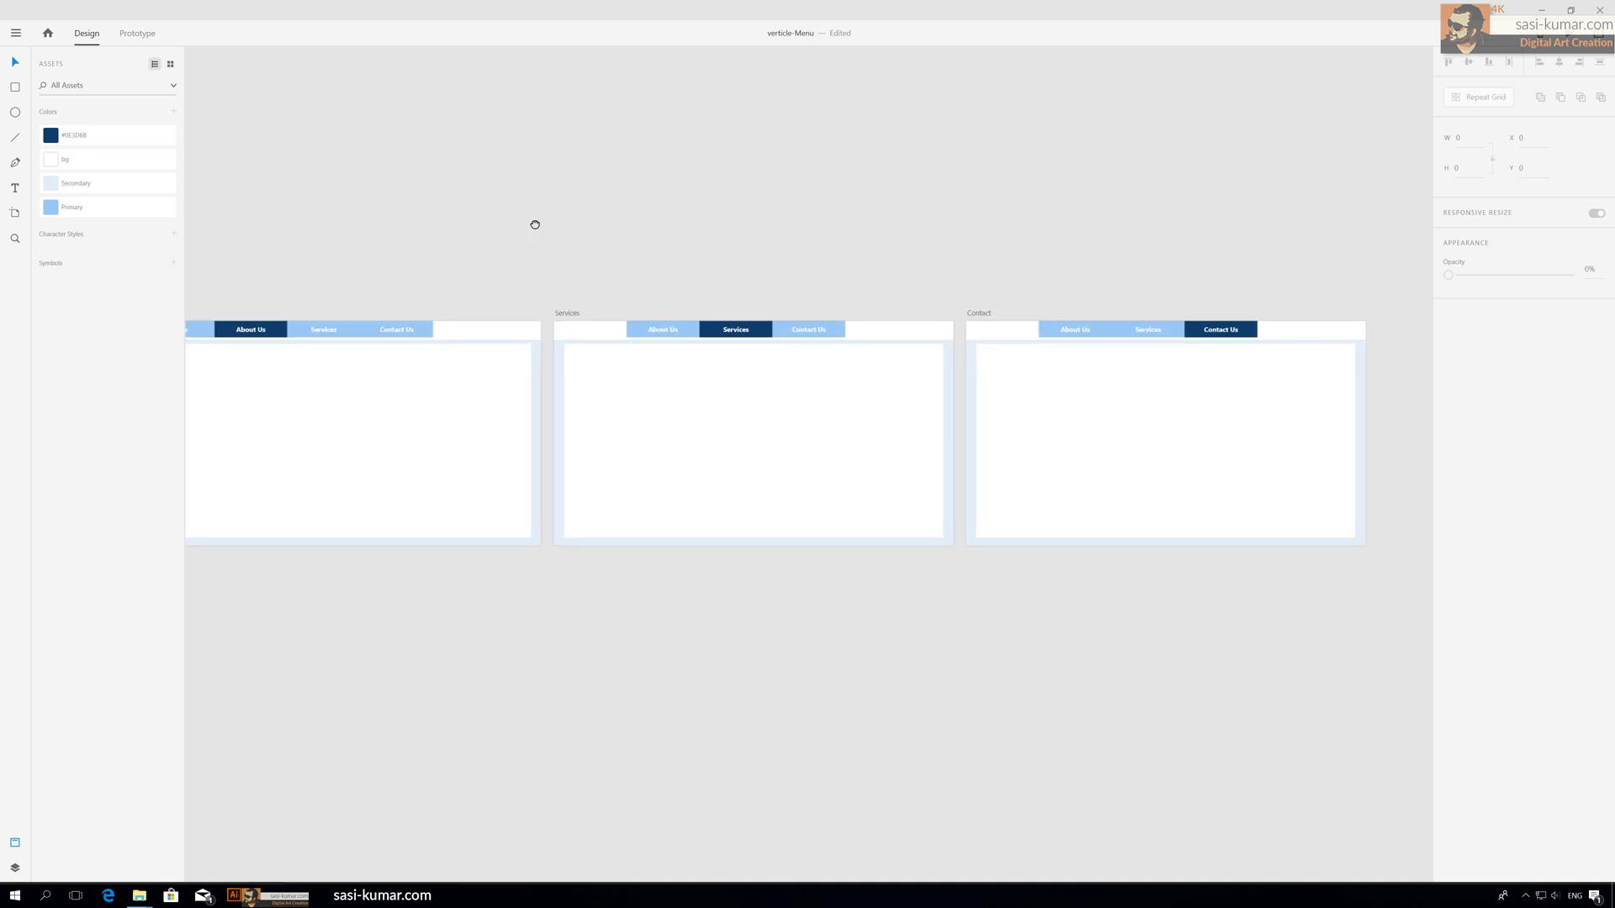
left_click_drag(535, 224, 1170, 189)
left_click(812, 294)
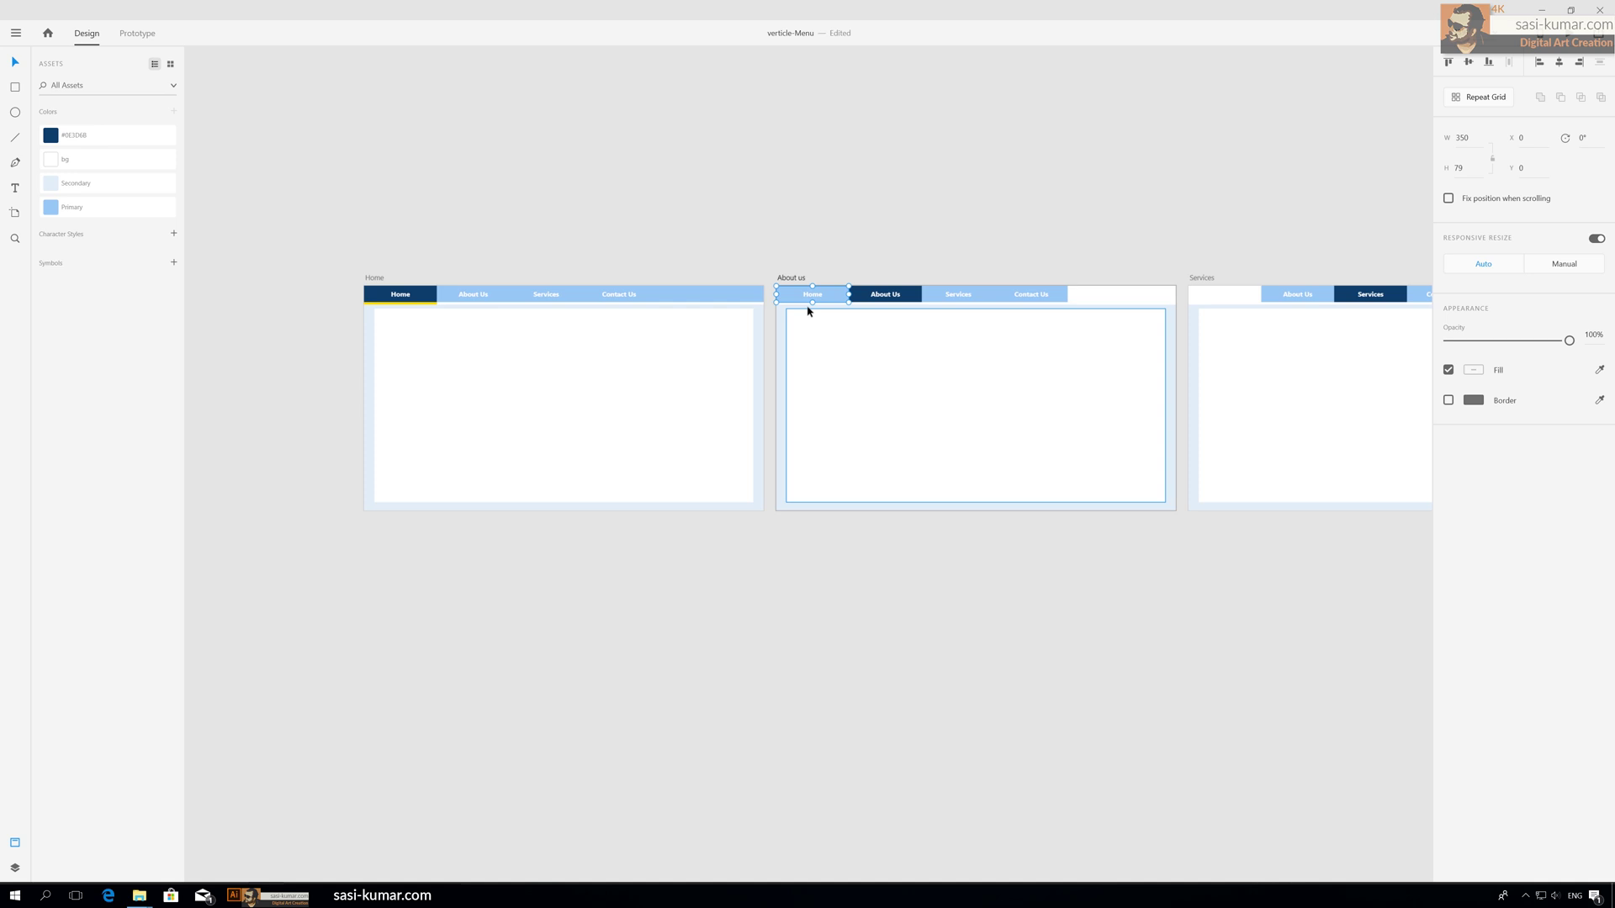
Wire About us's Home button back to the Home artboard with Auto-Animate.
double_click(415, 299)
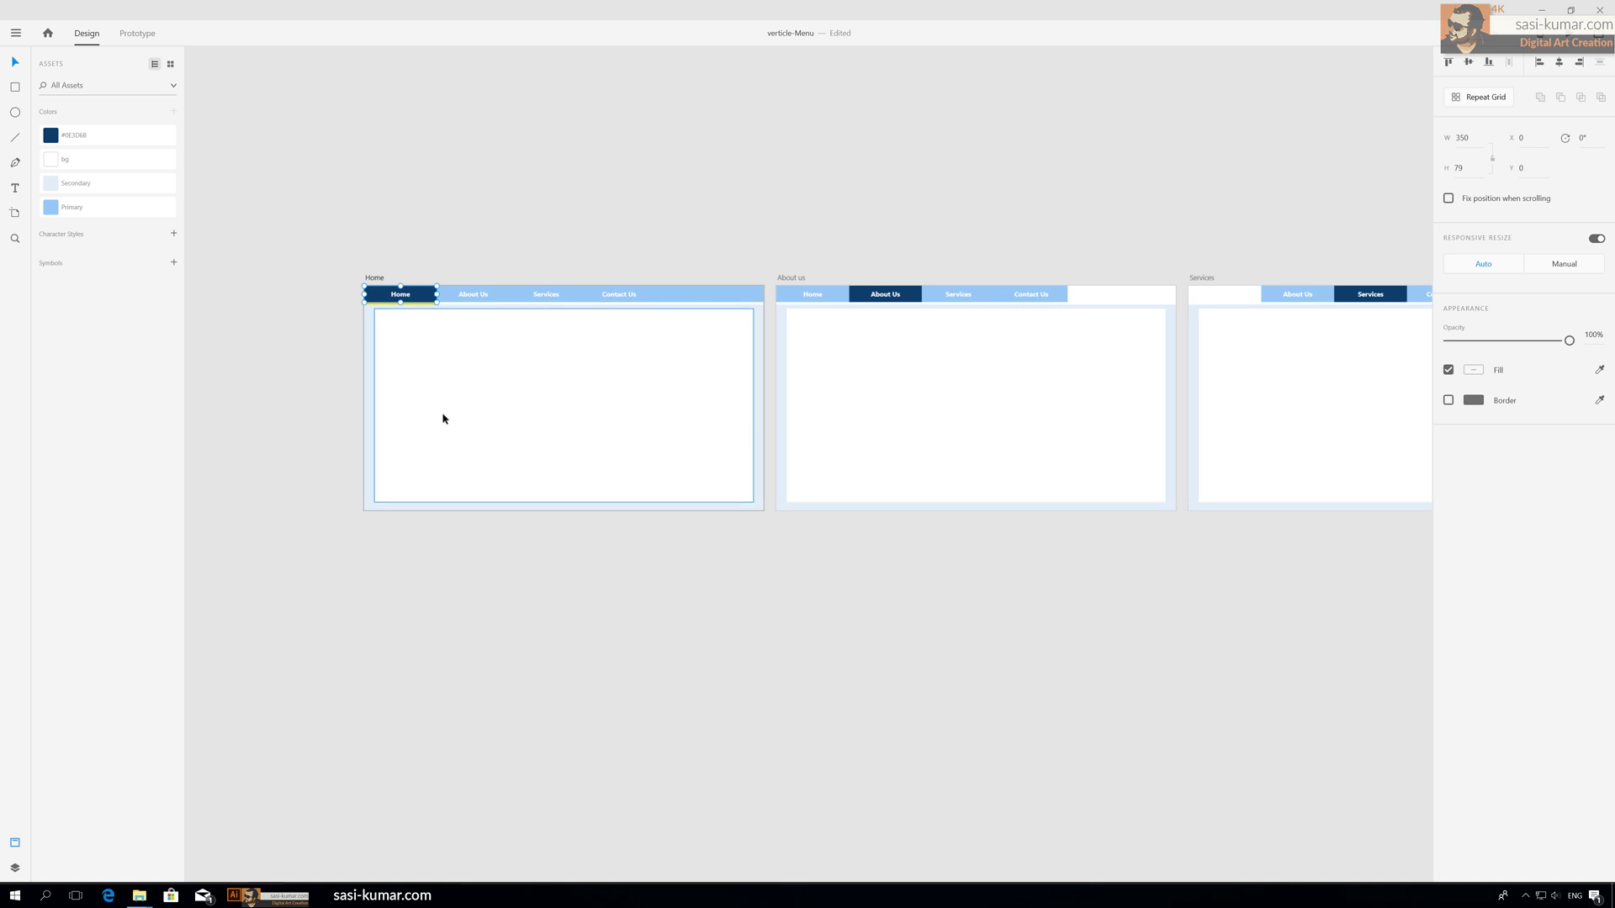
double_click(835, 296)
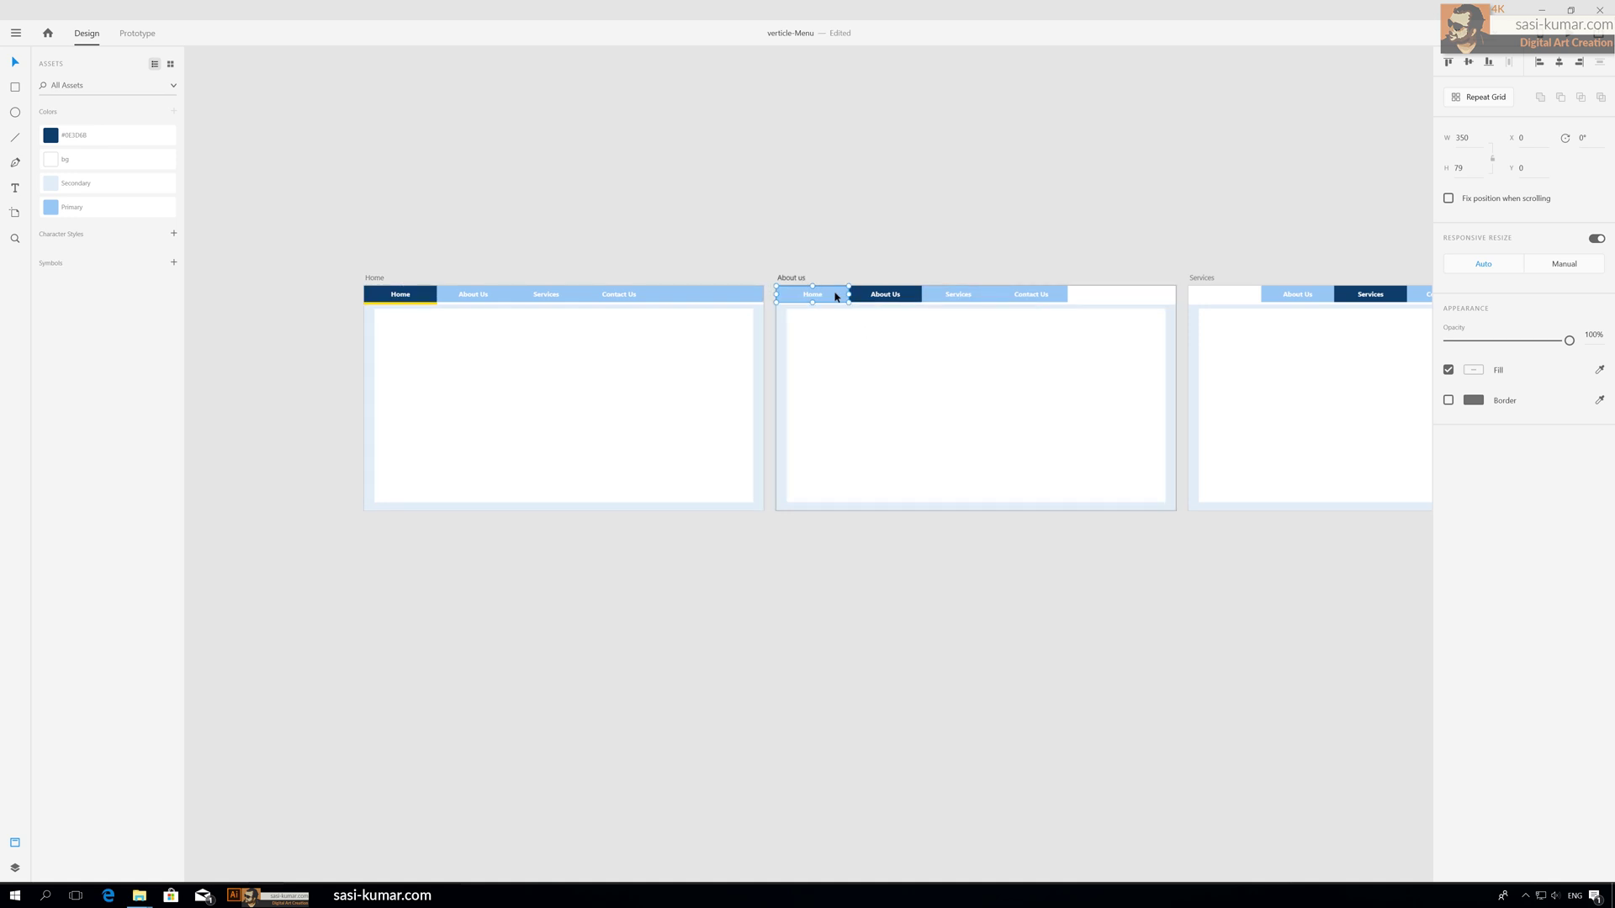
left_click(139, 33)
left_click_drag(853, 294, 393, 418)
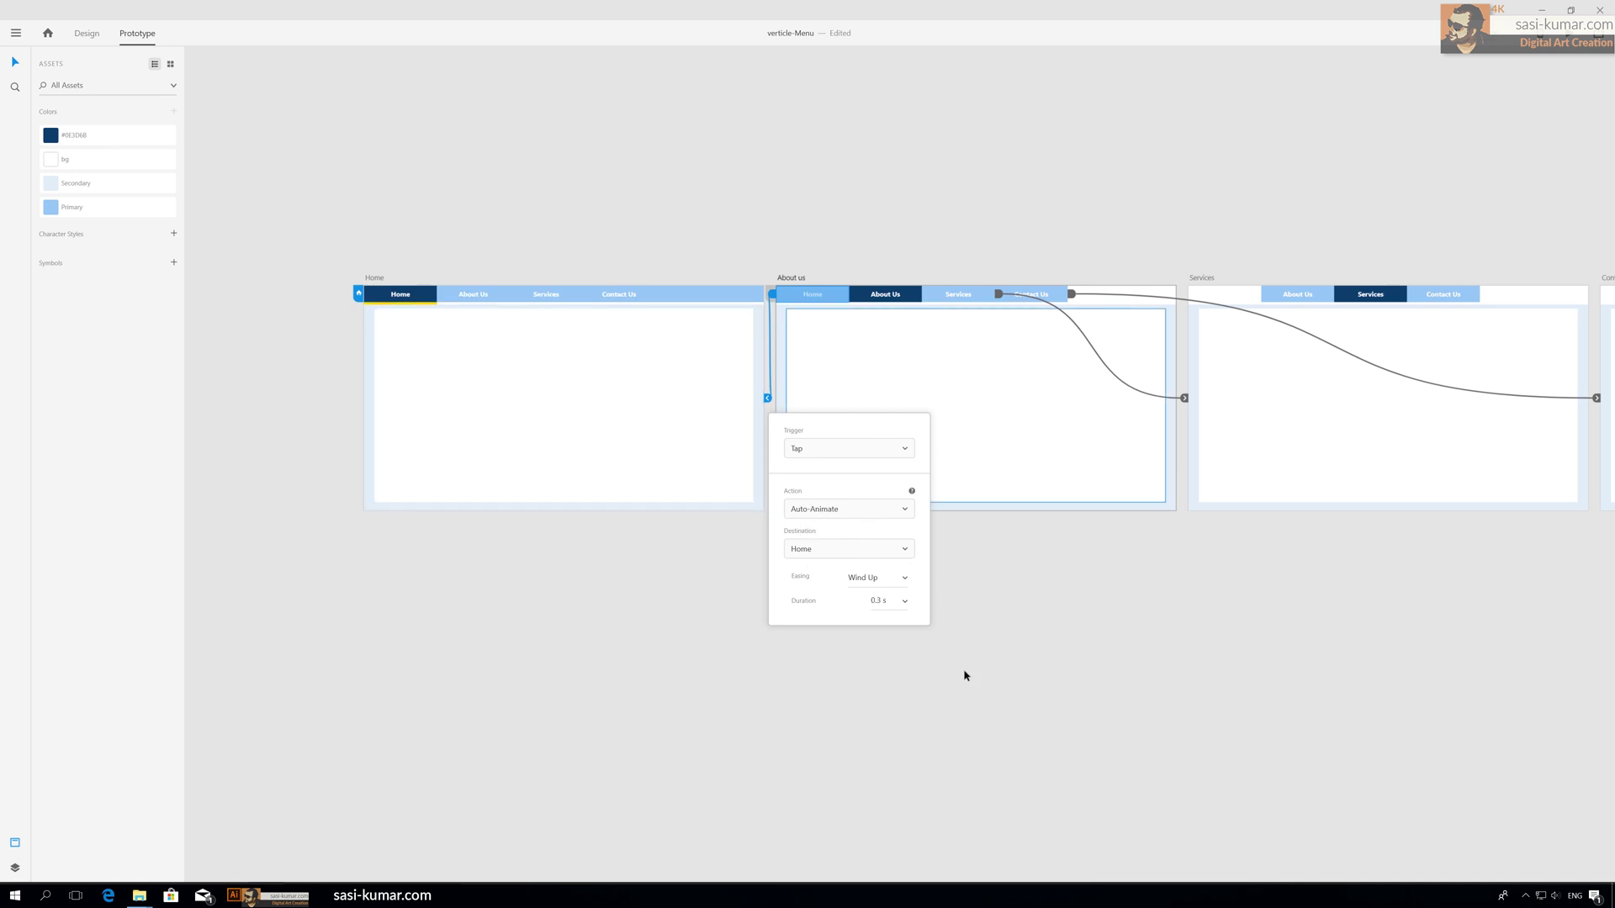
left_click(904, 216)
scroll(533, 309, "right", 3)
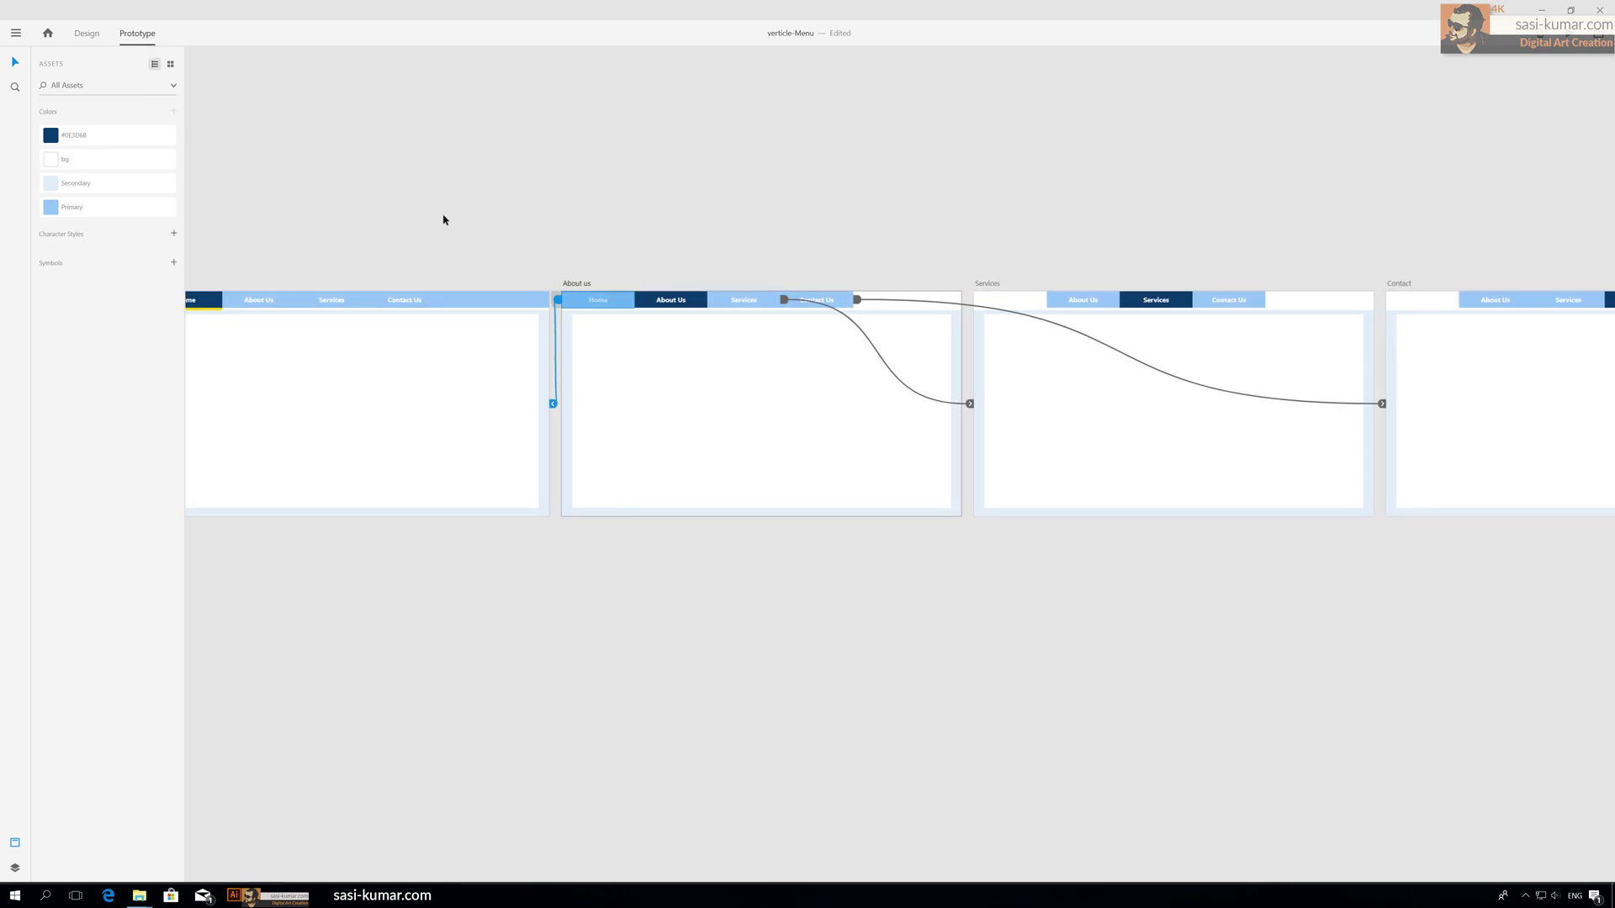
scroll(538, 216, "right", 4)
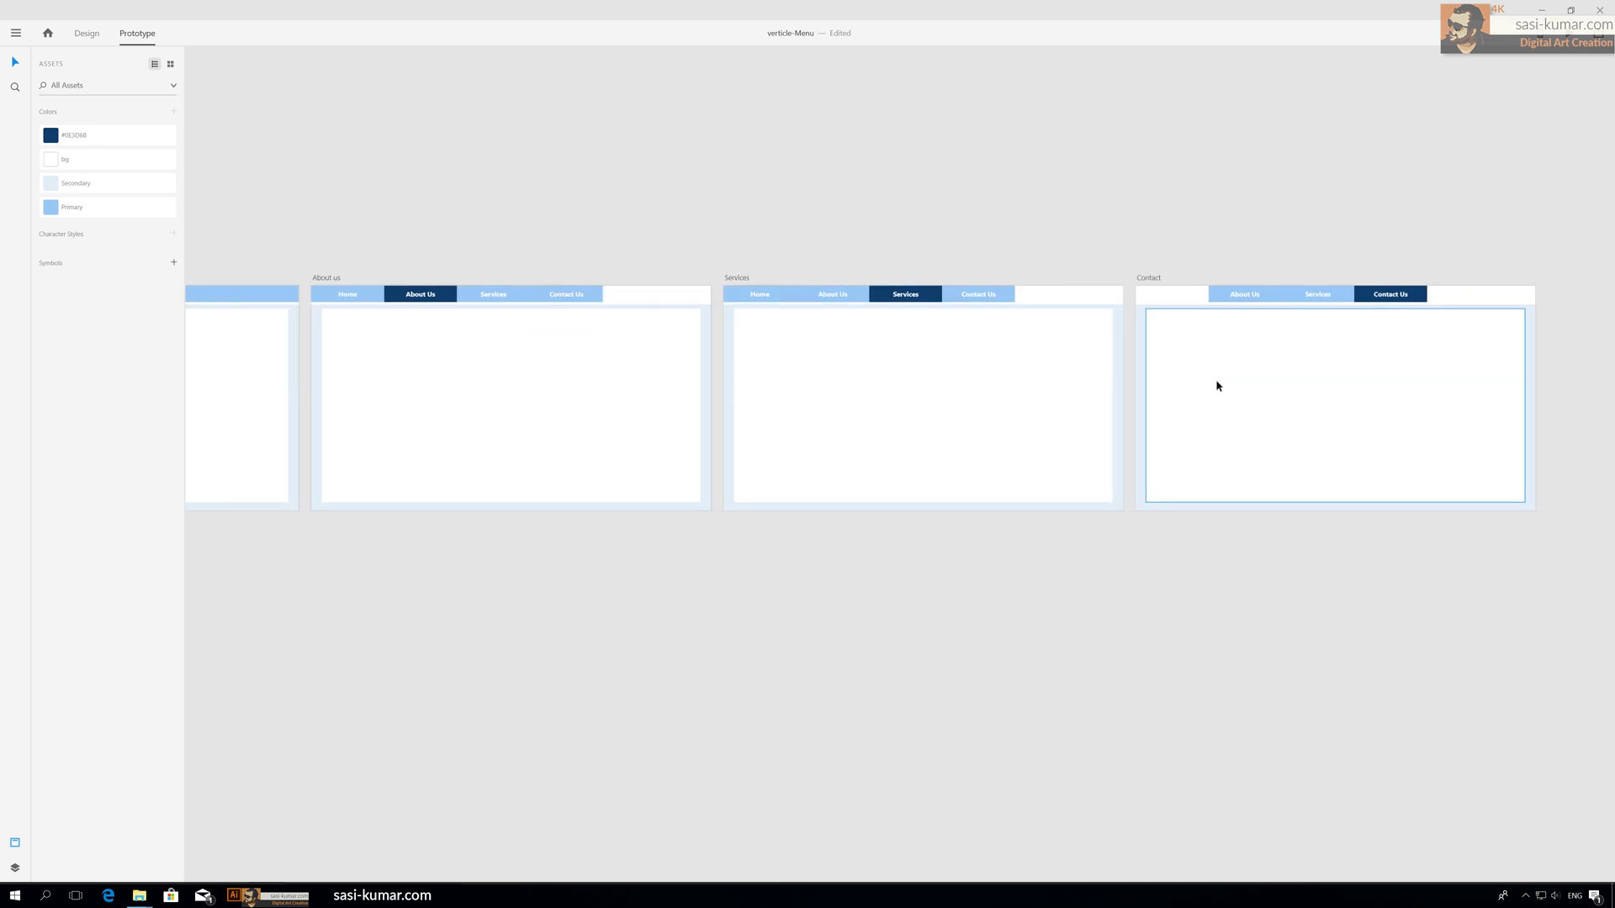
Back in Design mode, select the yellow underline beneath Home's menu item.
scroll(916, 223, "left", 8)
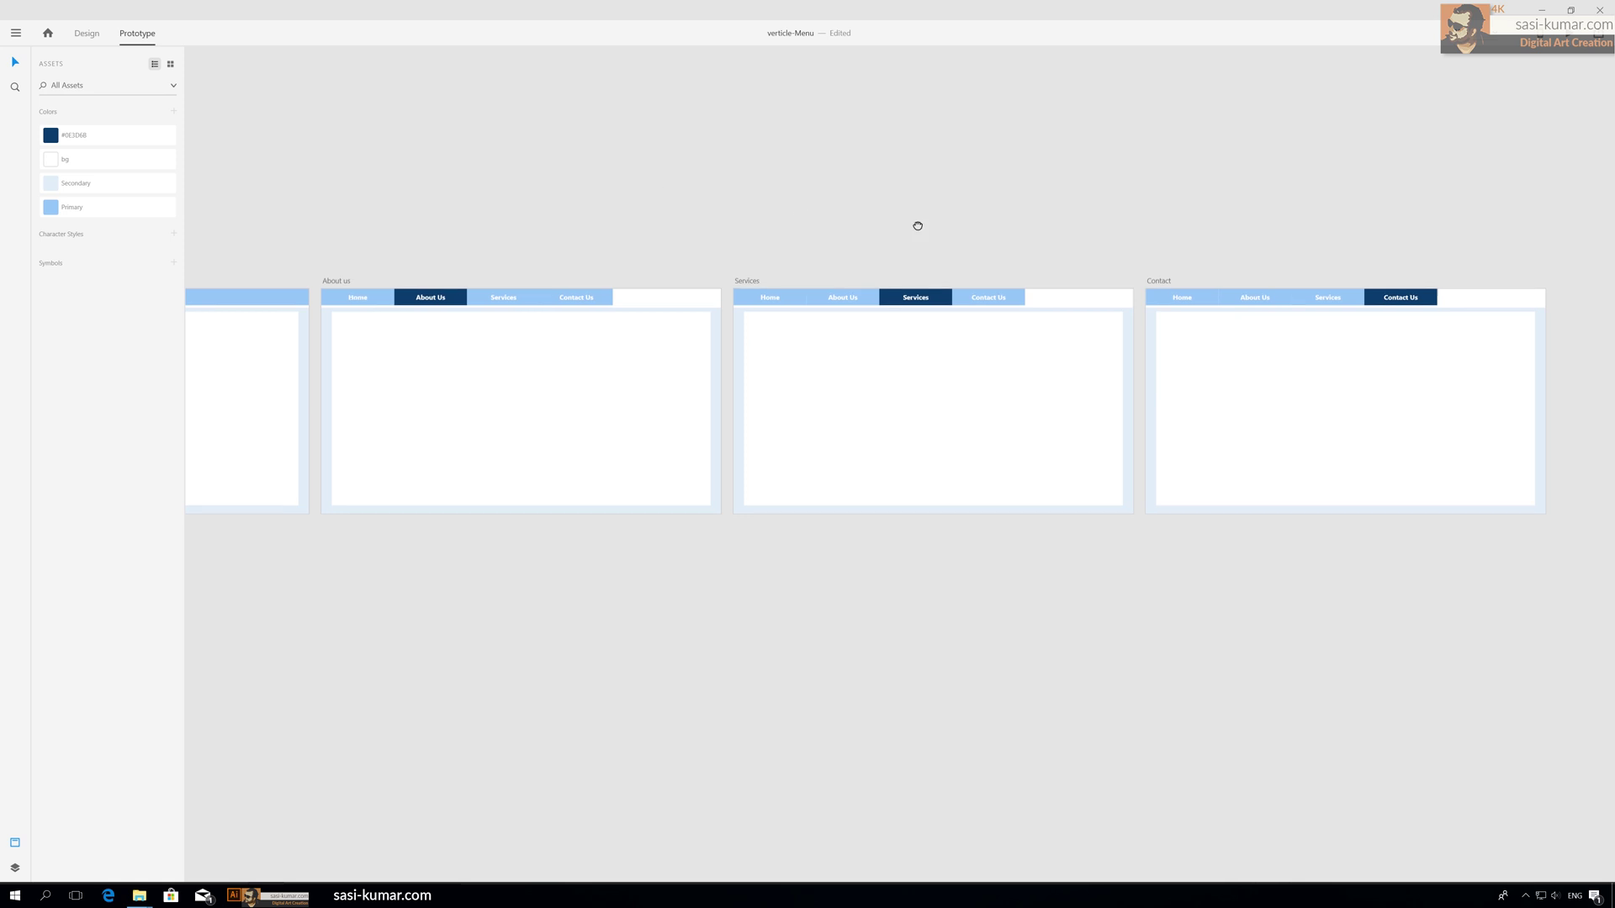
scroll(894, 285, "up", 5, "ctrl")
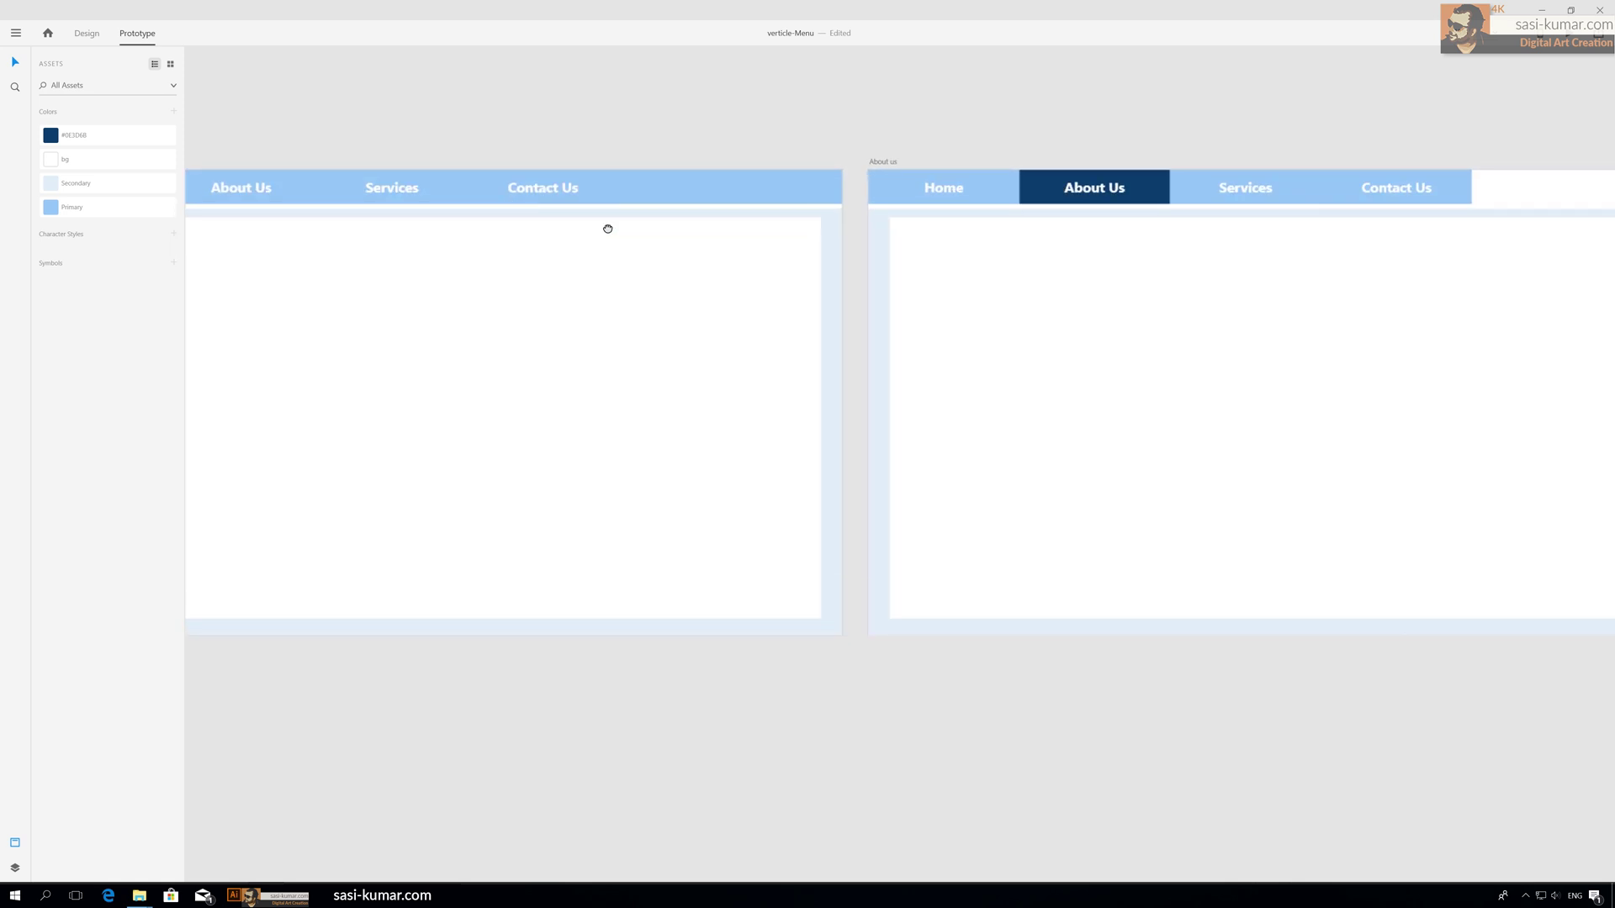
scroll(605, 227, "left", 6)
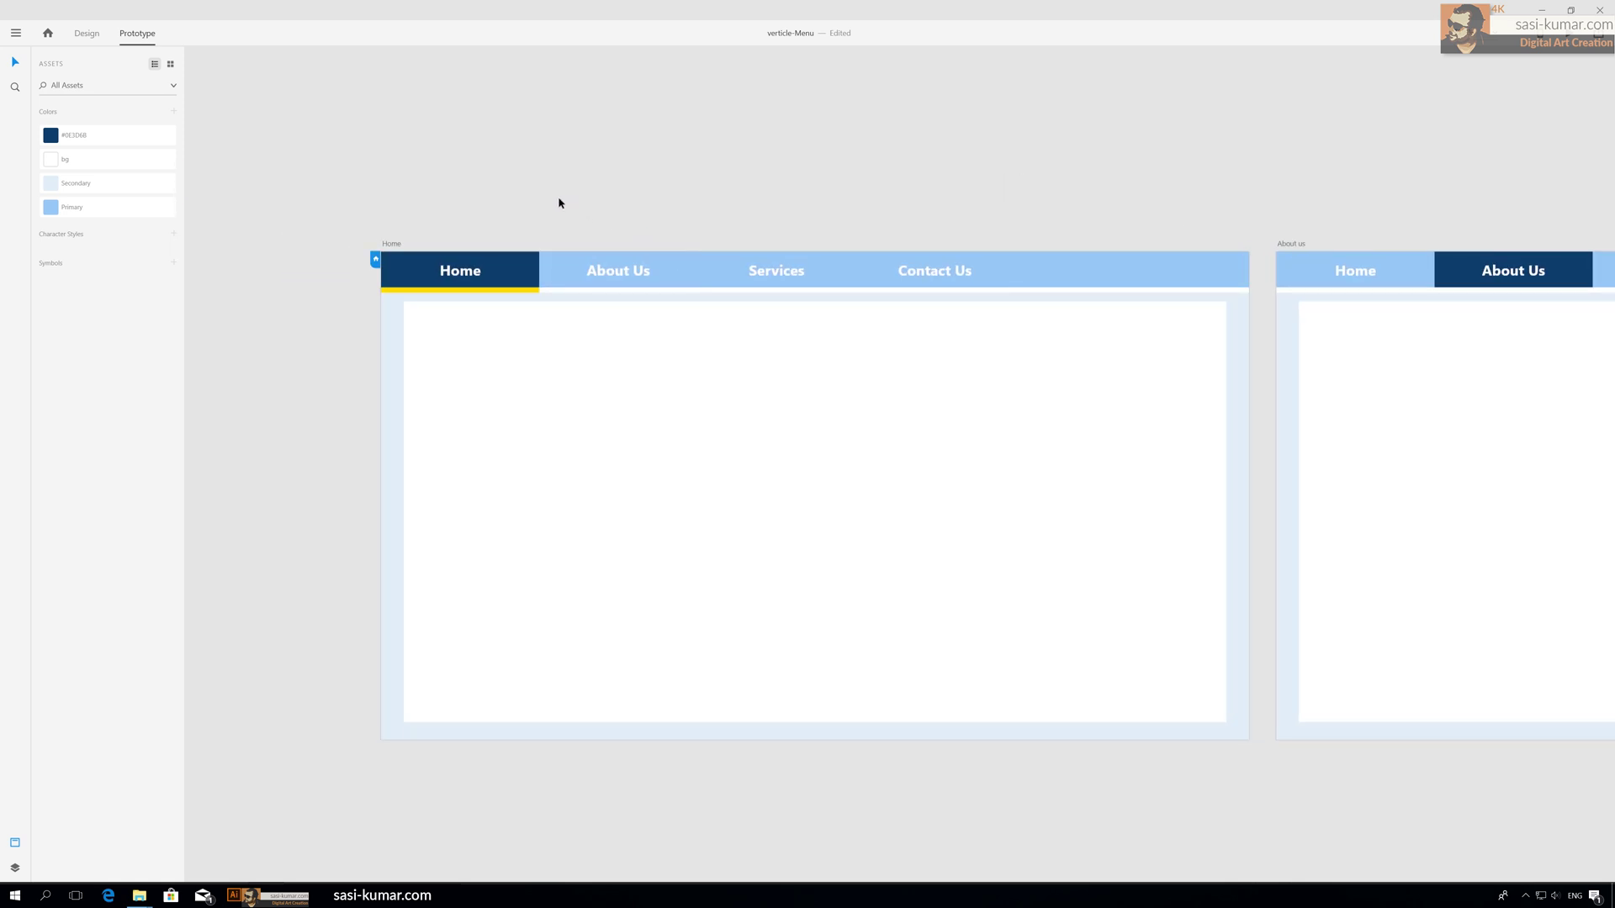
scroll(538, 178, "up", 1, "ctrl")
left_click(523, 291)
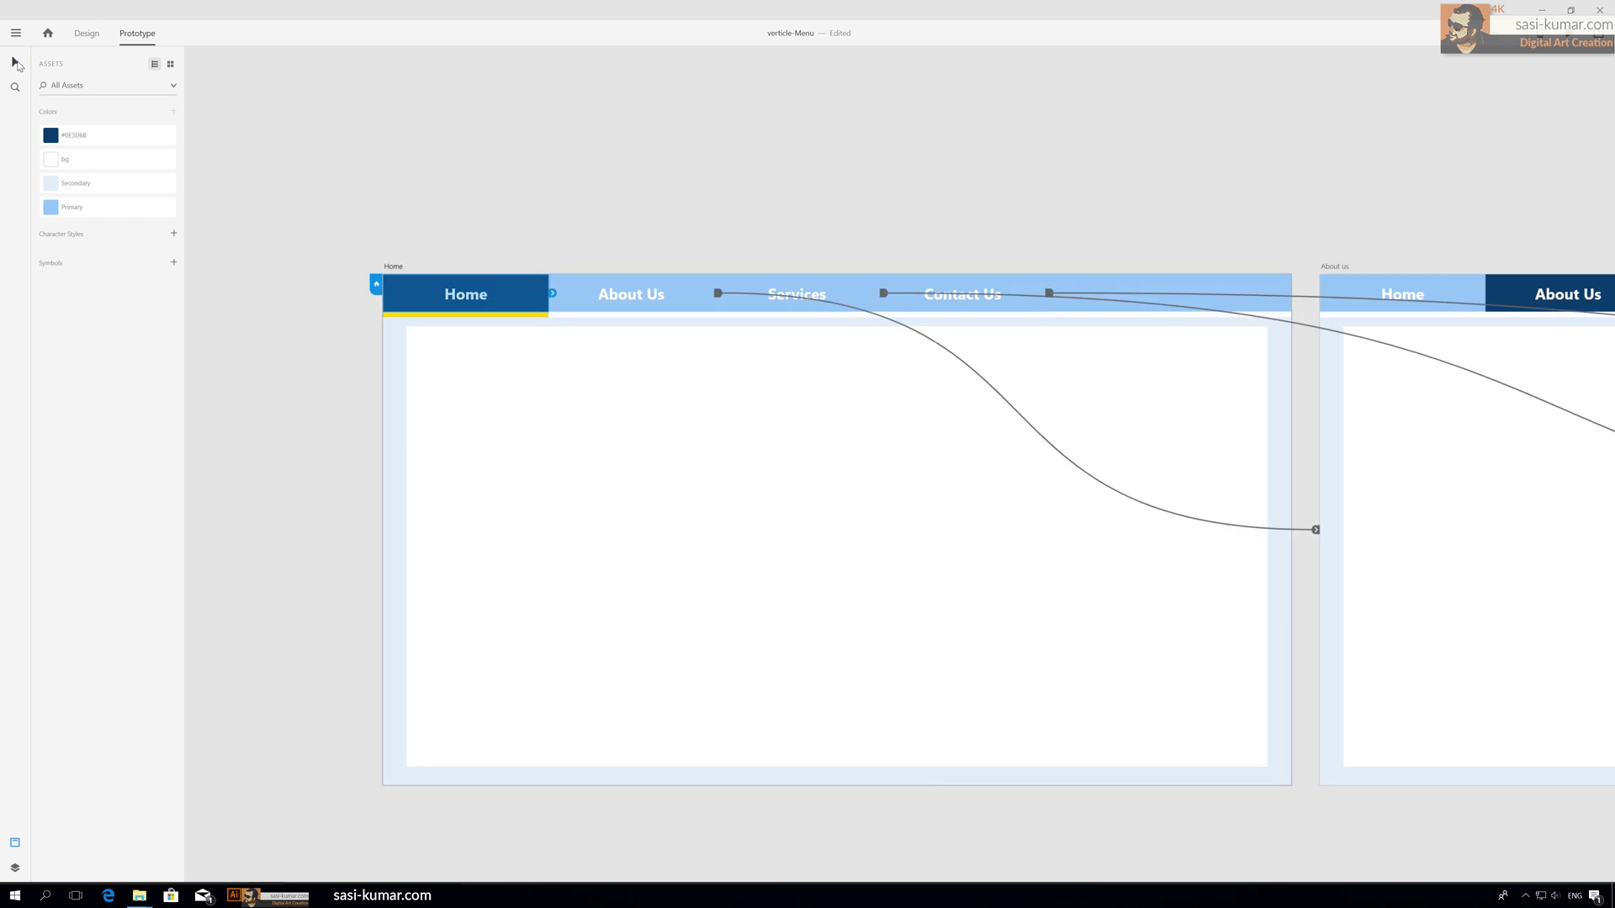
left_click(608, 199)
left_click(87, 32)
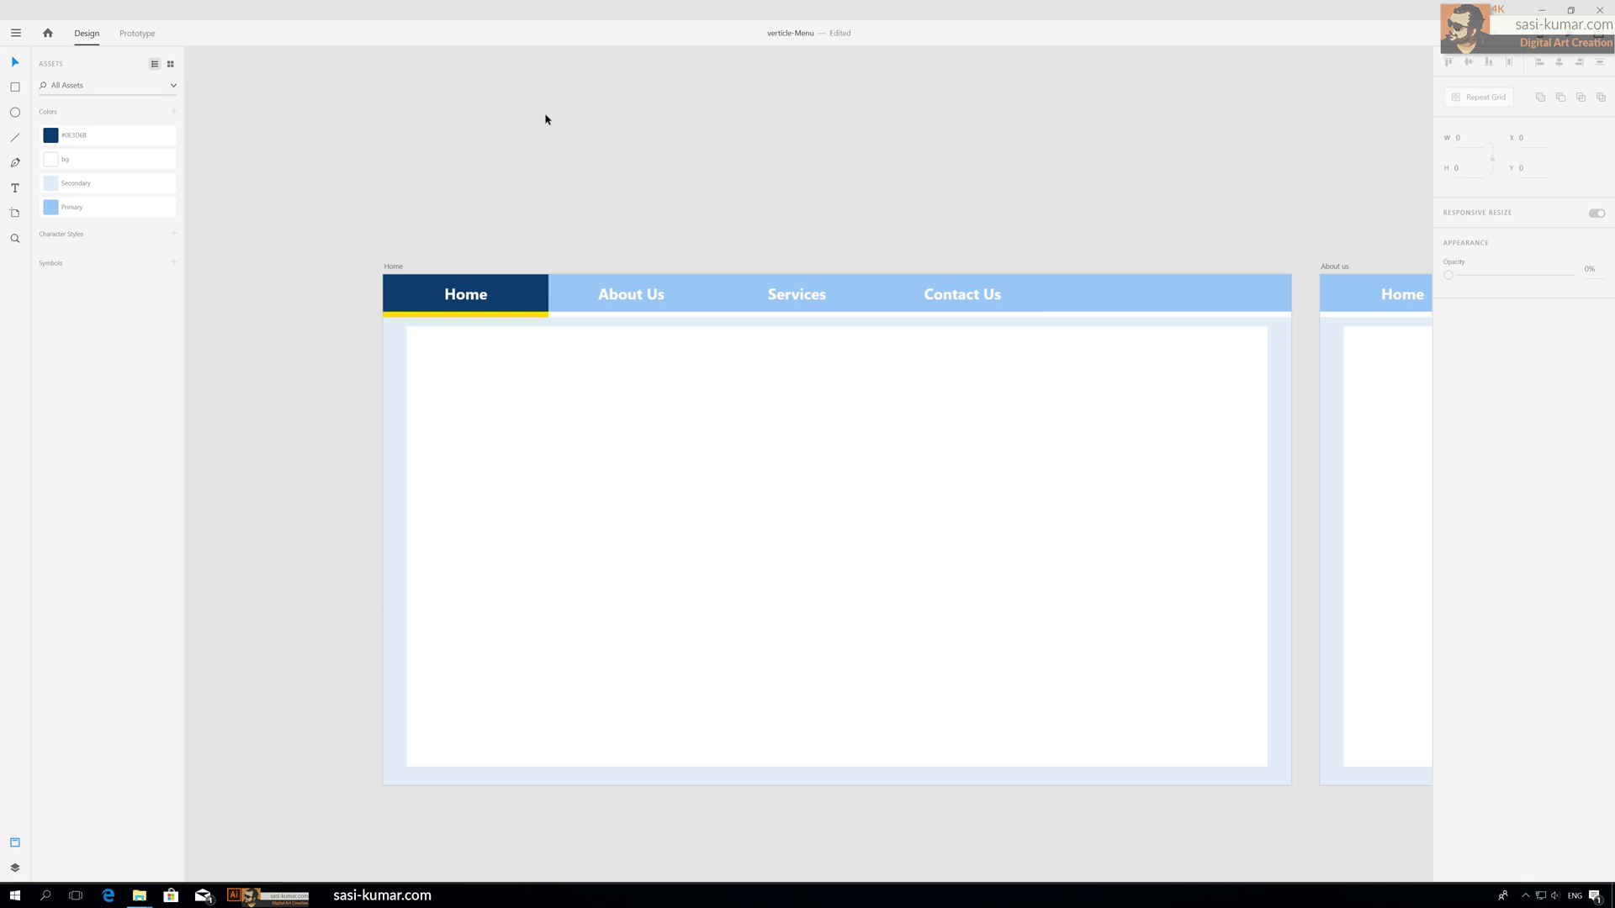
left_click(519, 315)
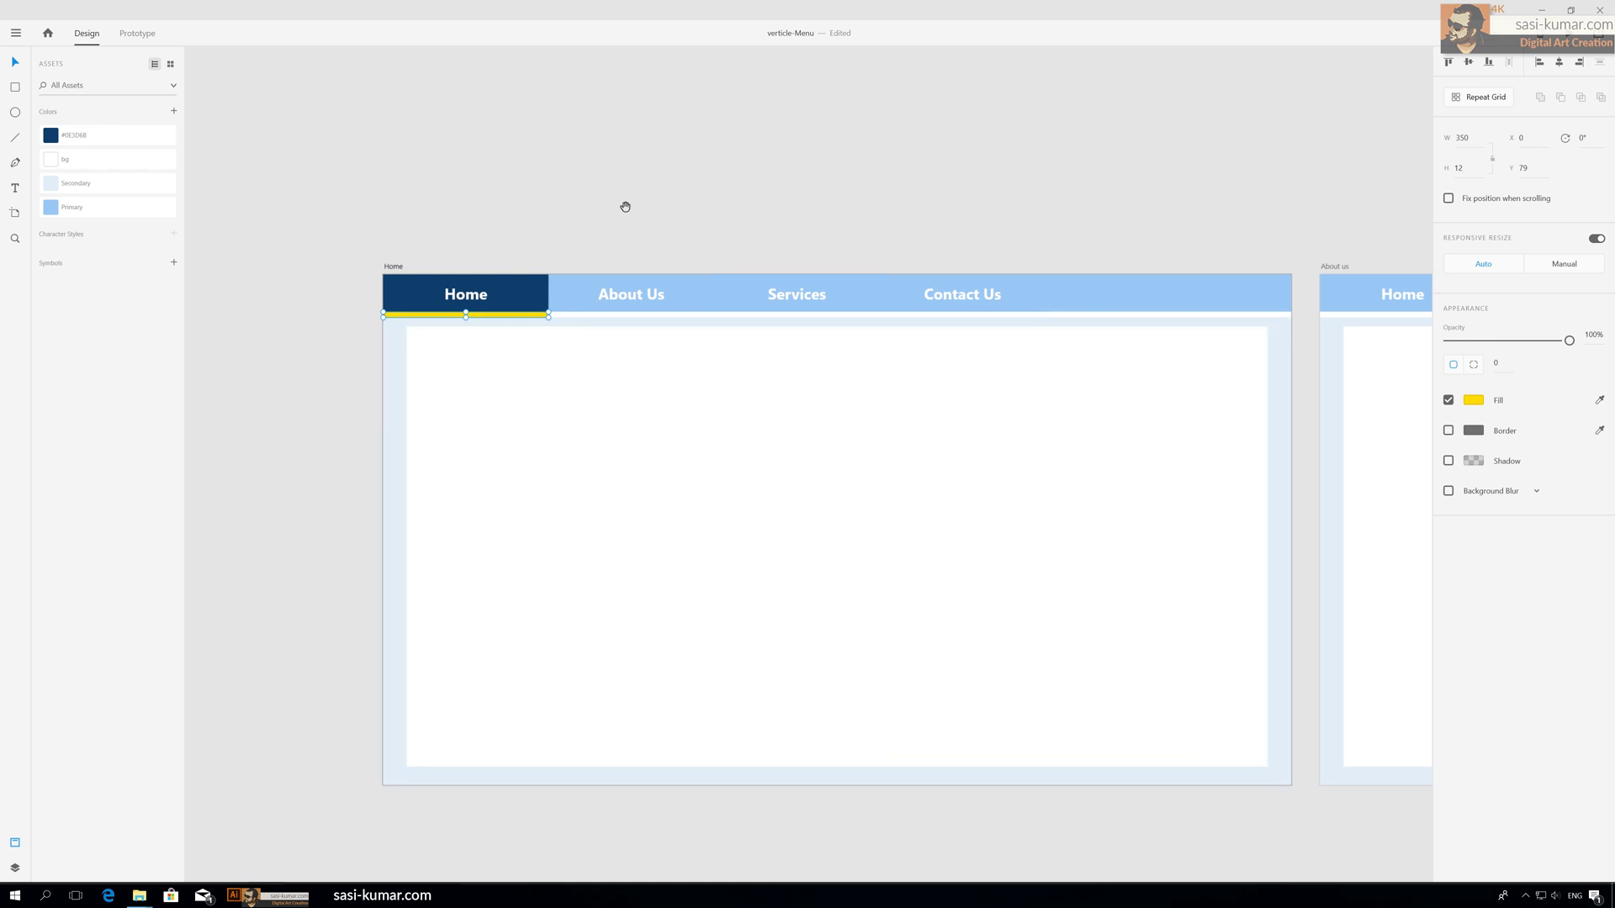
Paste the yellow underline into About us and position it beneath About Us.
left_click_drag(625, 207, 555, 203)
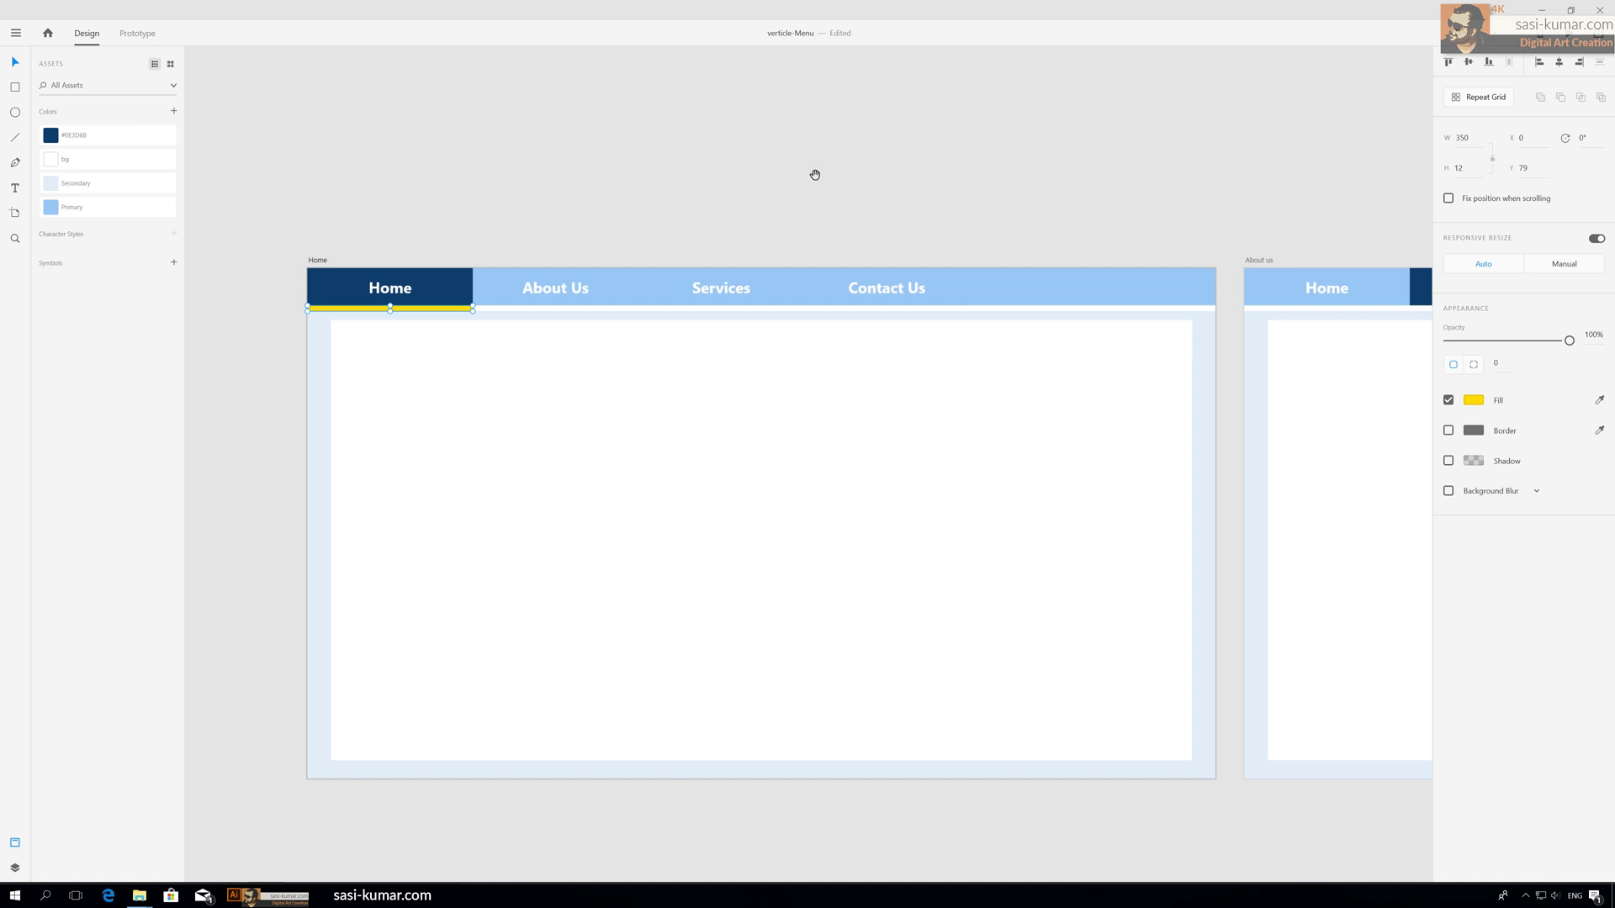
left_click_drag(815, 175, 381, 155)
key("ctrl+v")
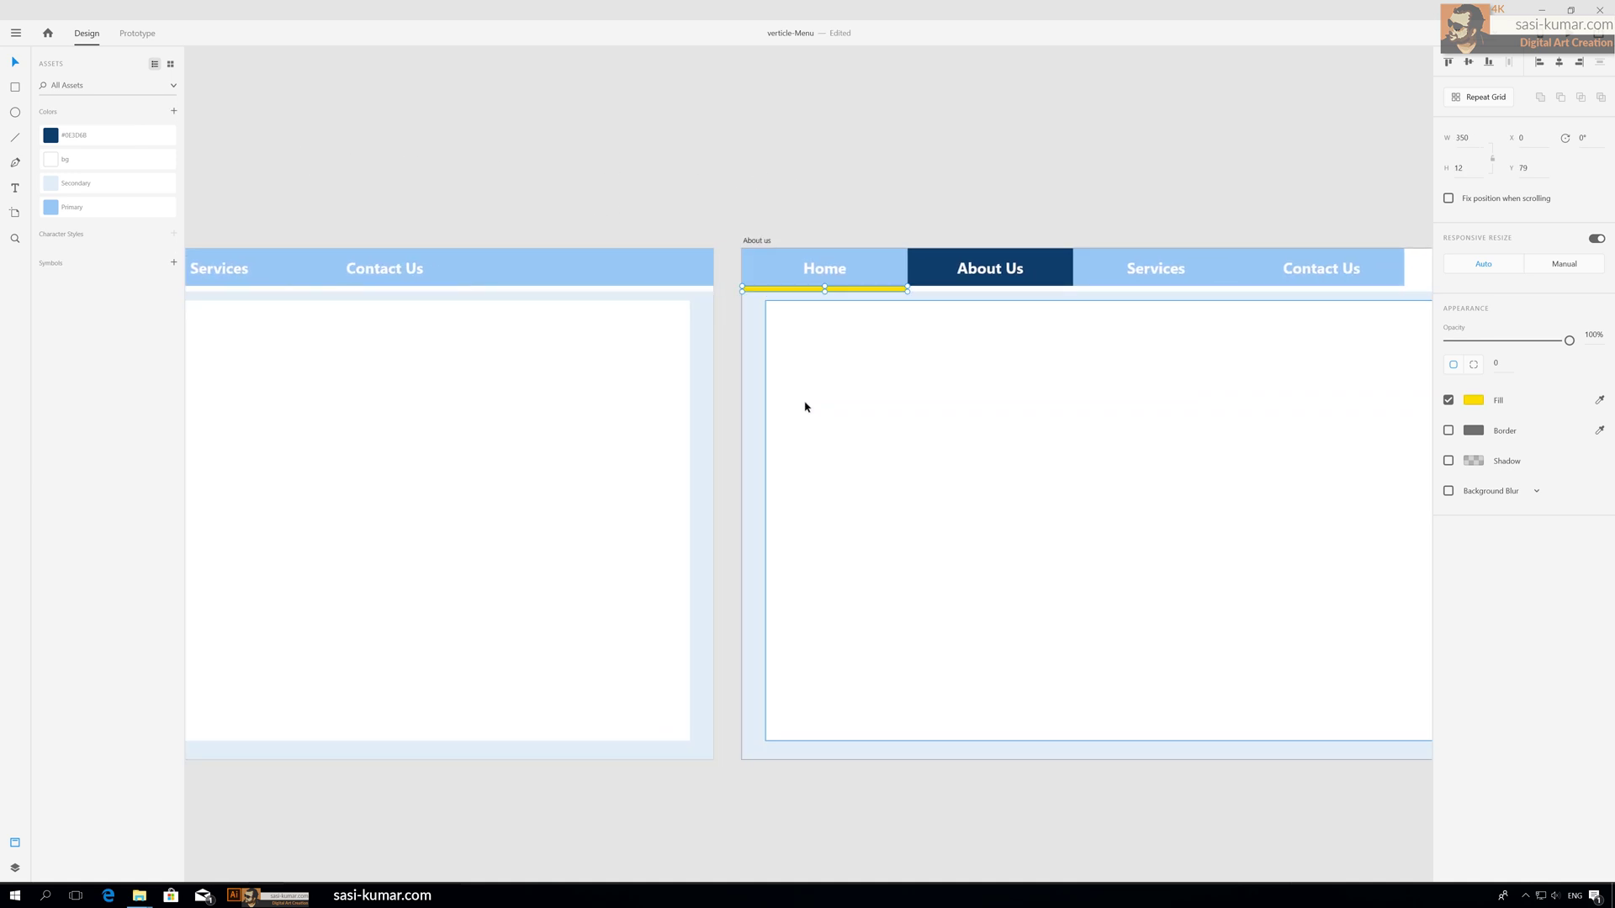
left_click(779, 159)
left_click_drag(892, 143, 603, 196)
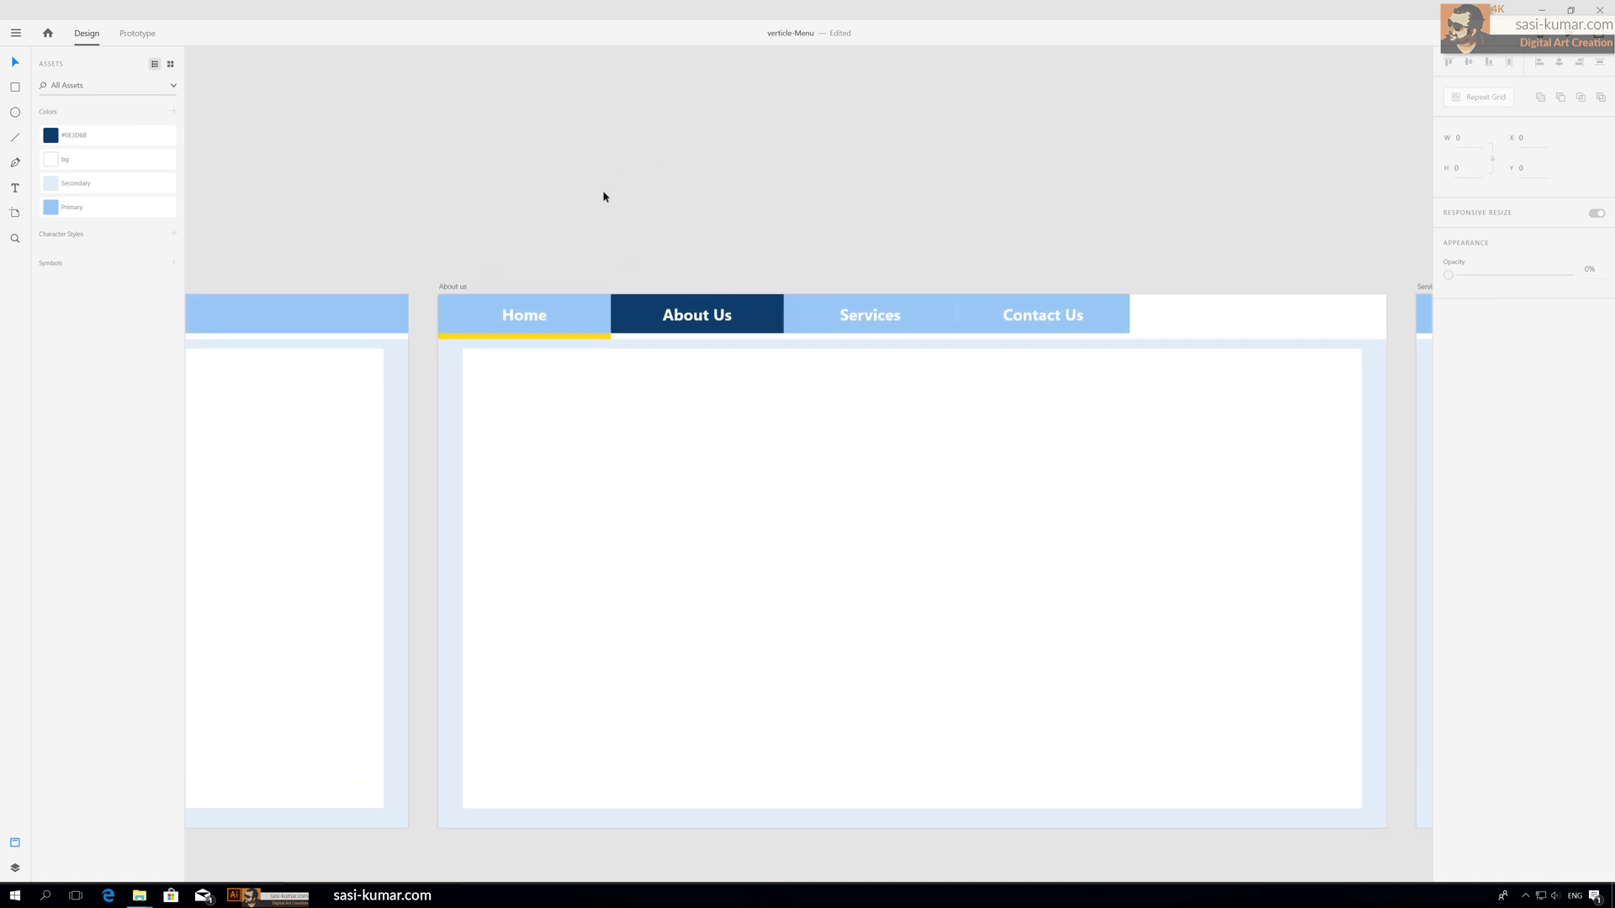
key("ctrl+plus")
scroll(566, 338, "up", 3)
scroll(566, 339, "left", 6)
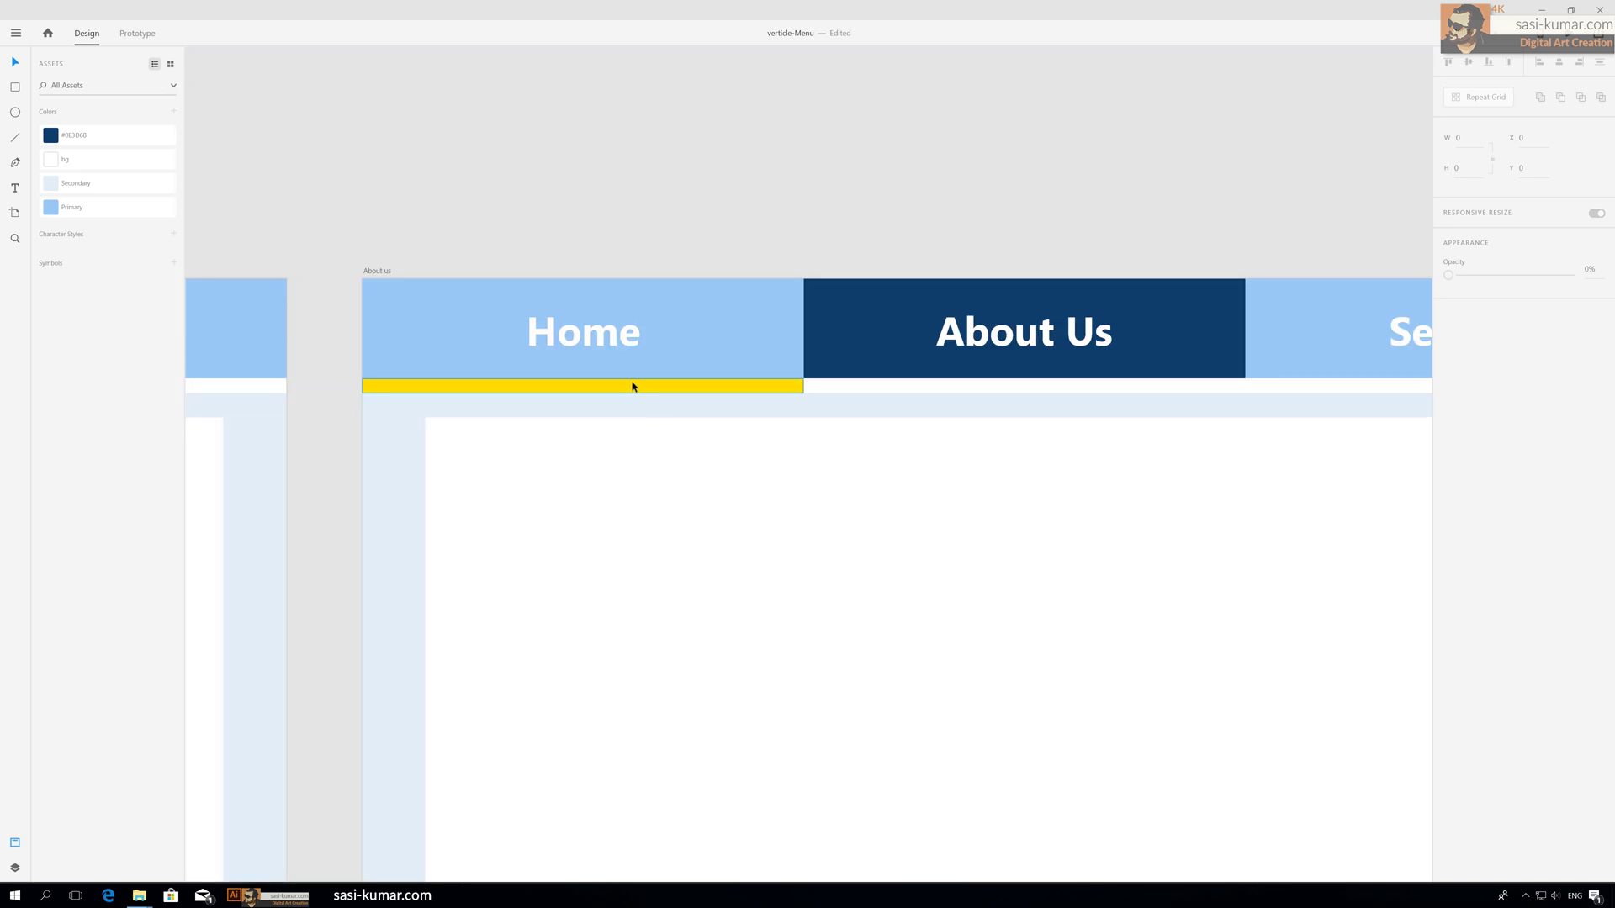
left_click_drag(631, 385, 1074, 388)
key("ctrl+minus")
key("ctrl+minus")
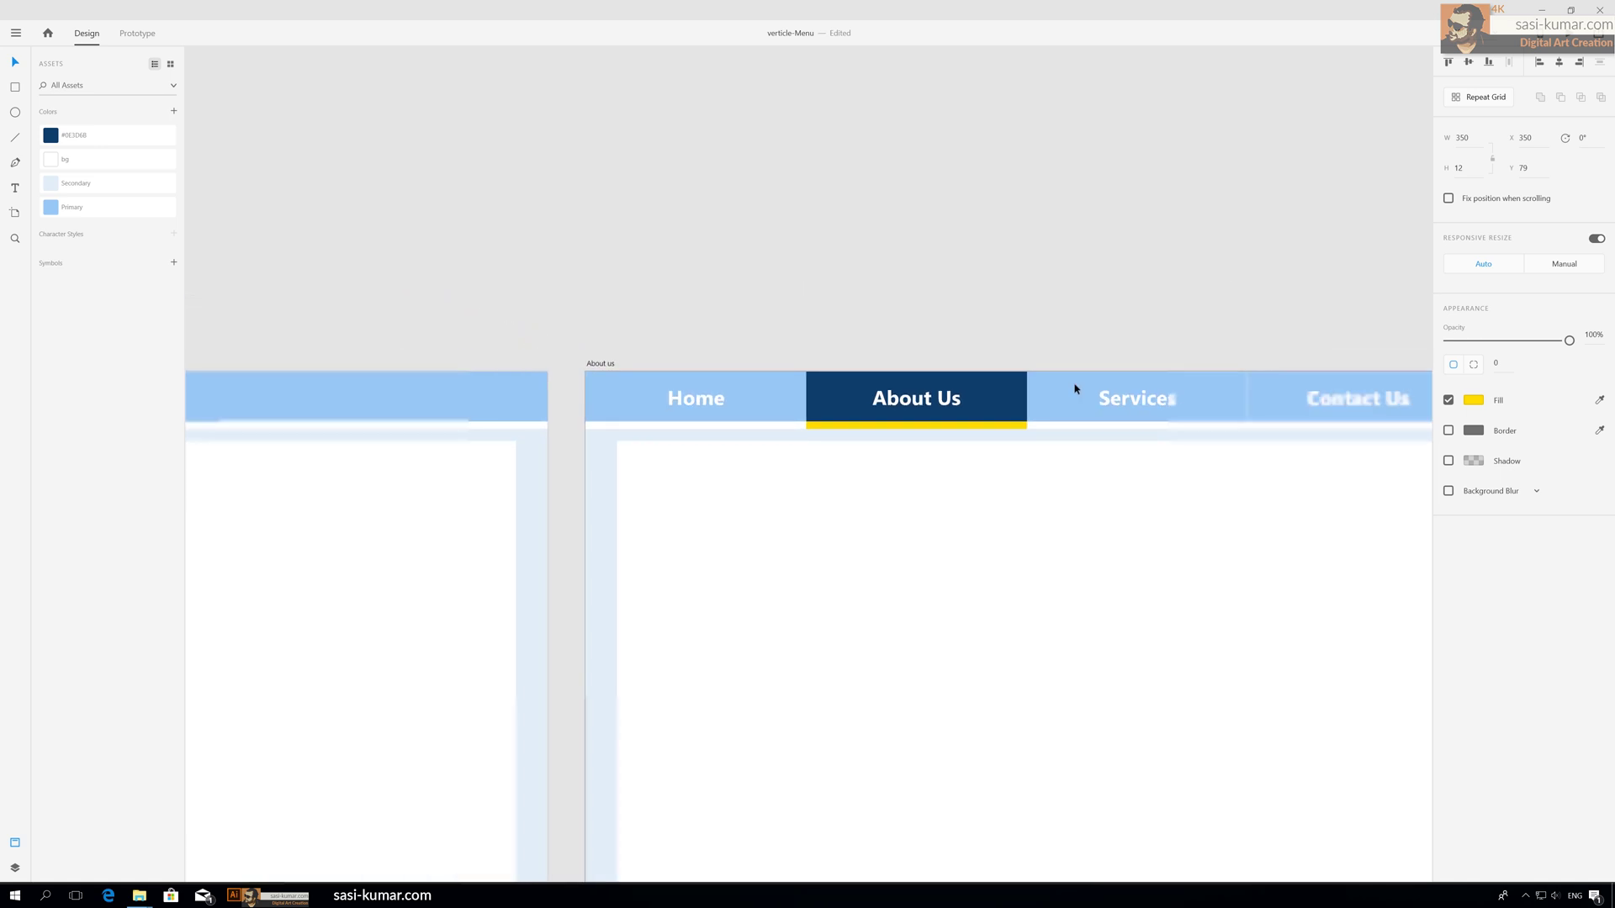
left_click(15, 868)
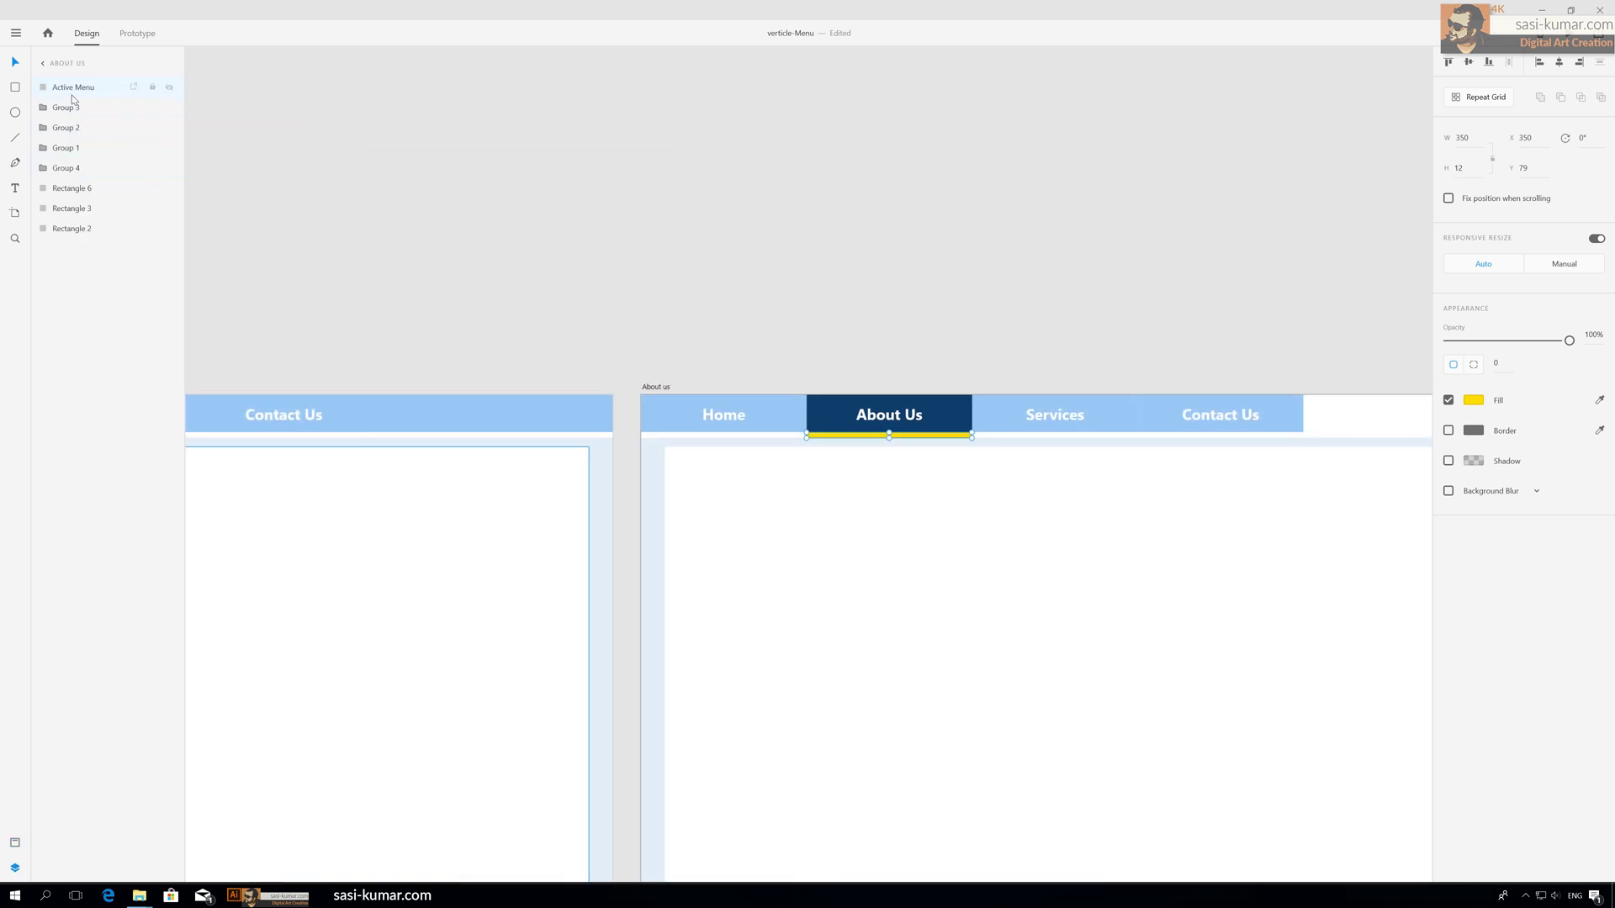
left_click(768, 249)
Paste the underline into Services and Contact, placing it beneath Services and Contact Us.
scroll(523, 238, "right", 10)
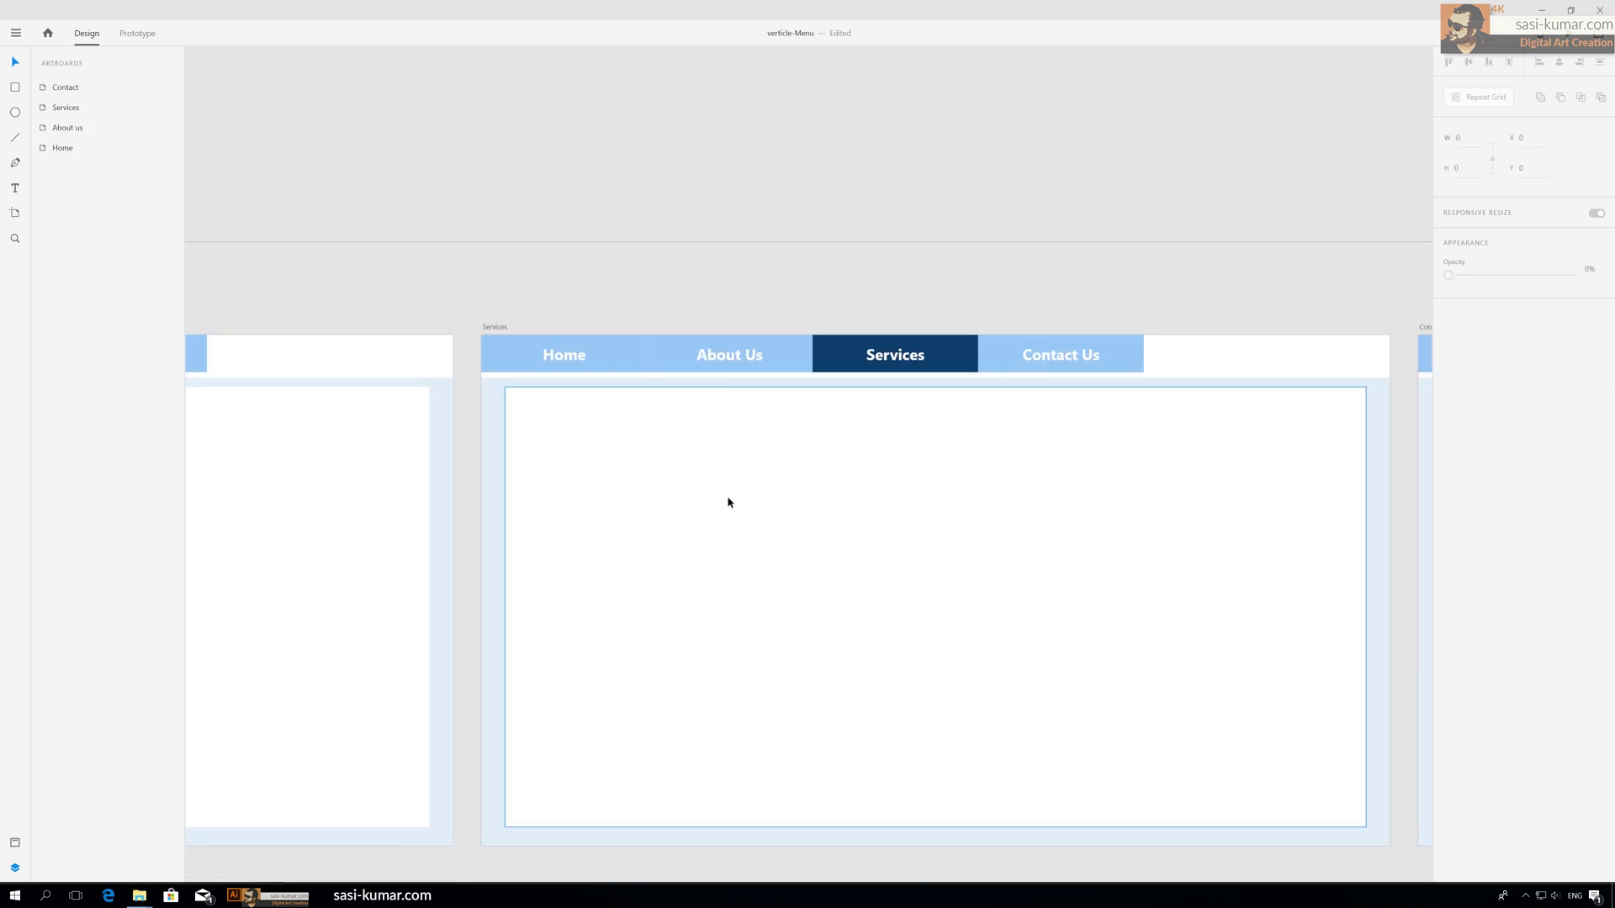
left_click(789, 477)
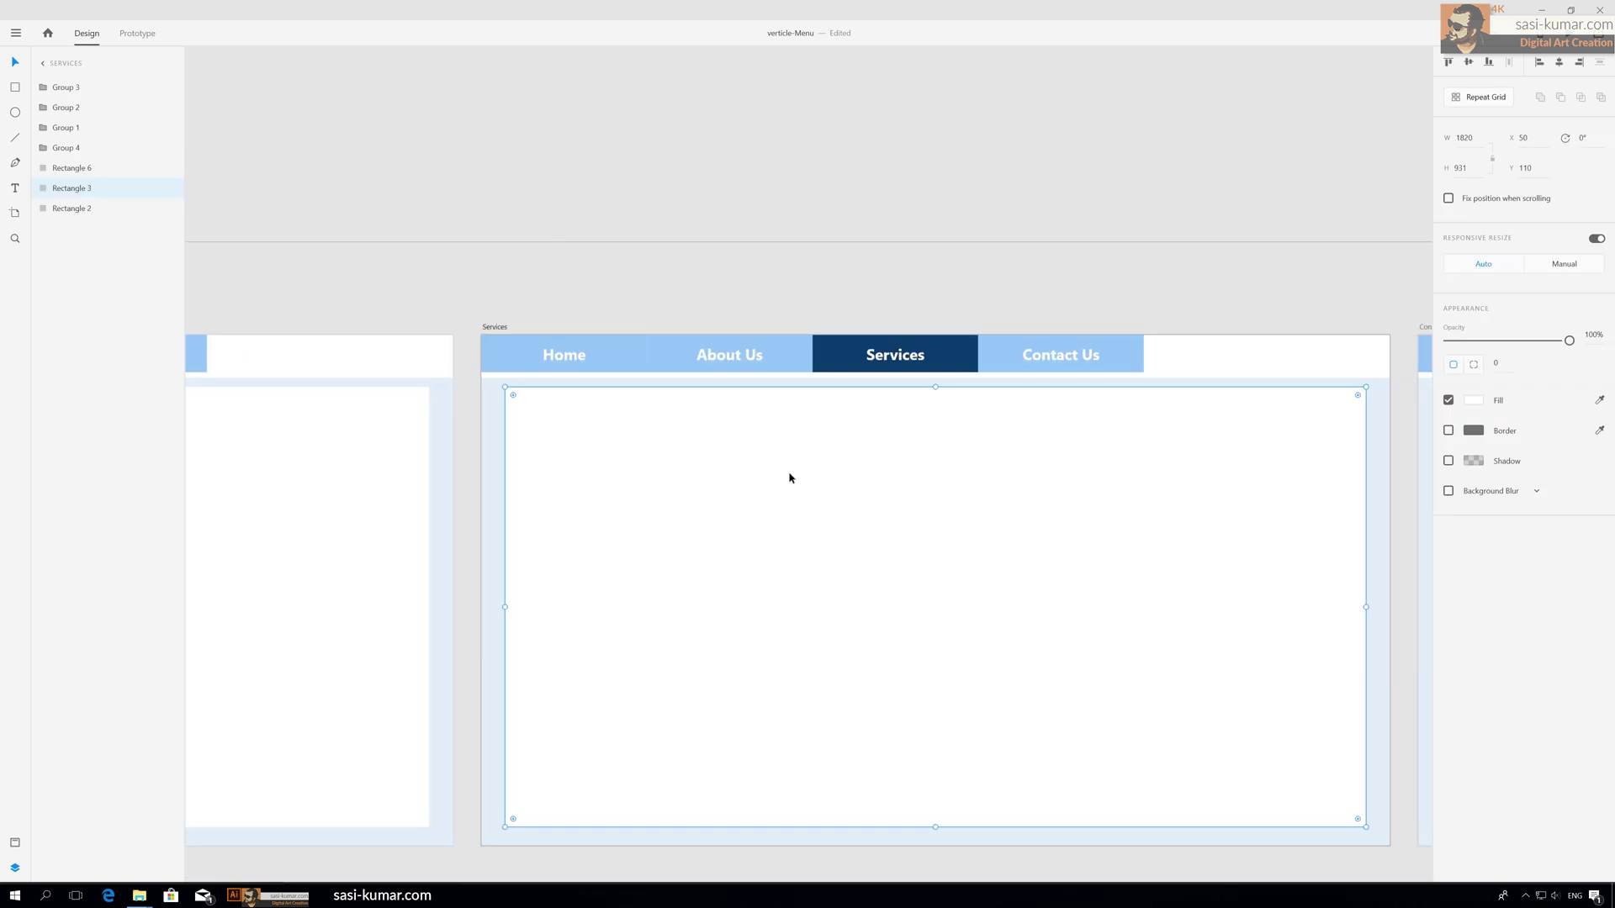
key("ctrl+v")
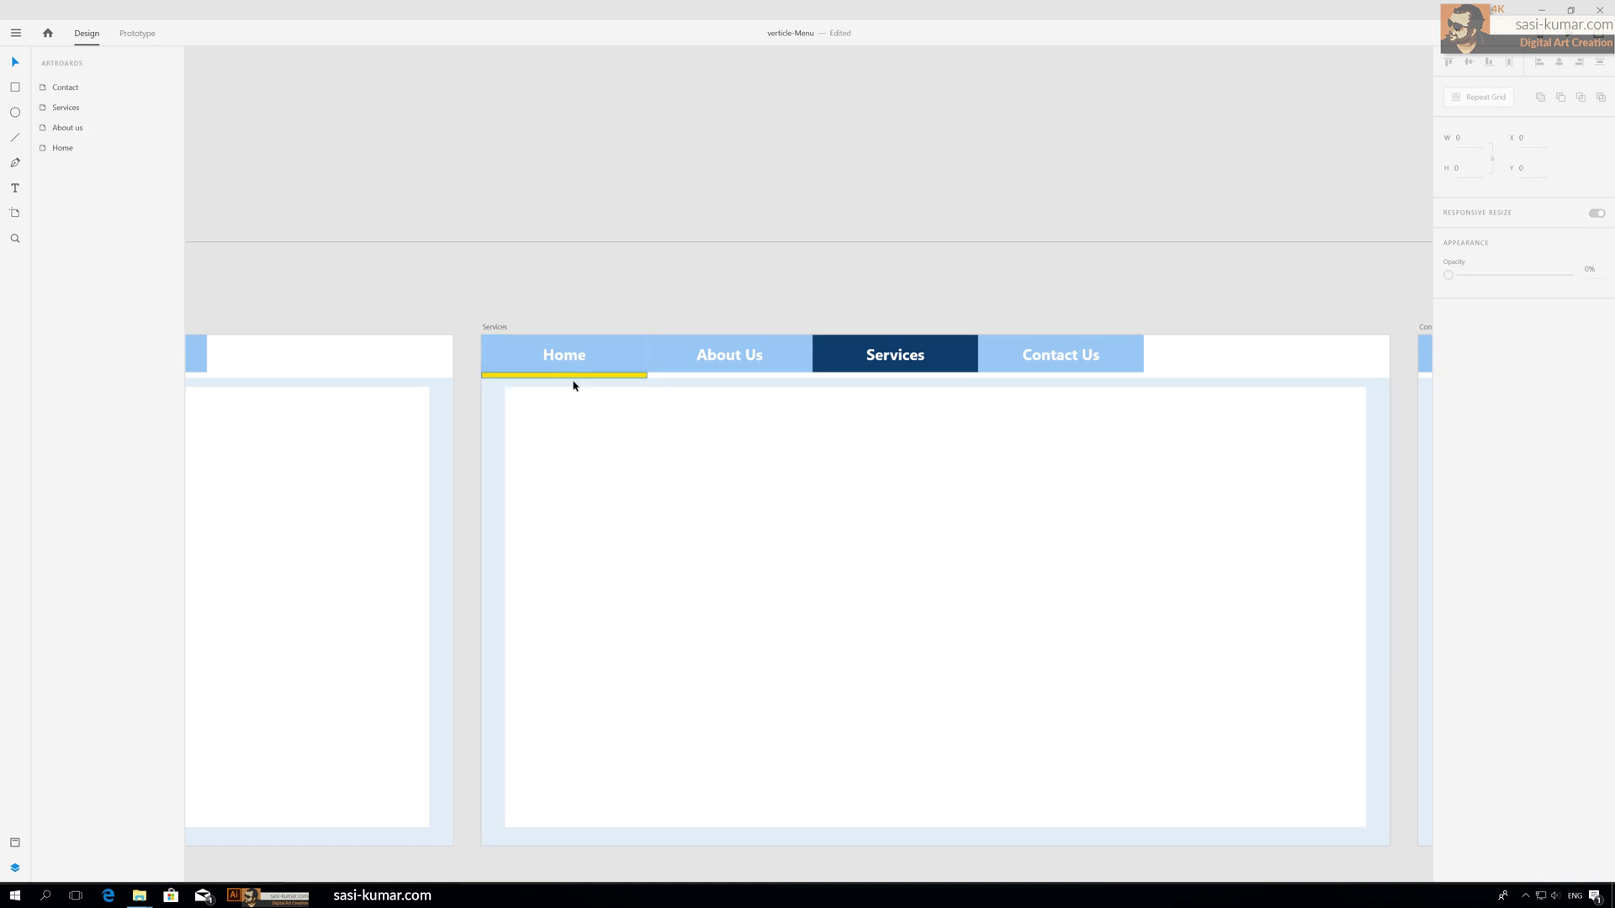
left_click_drag(577, 375, 909, 376)
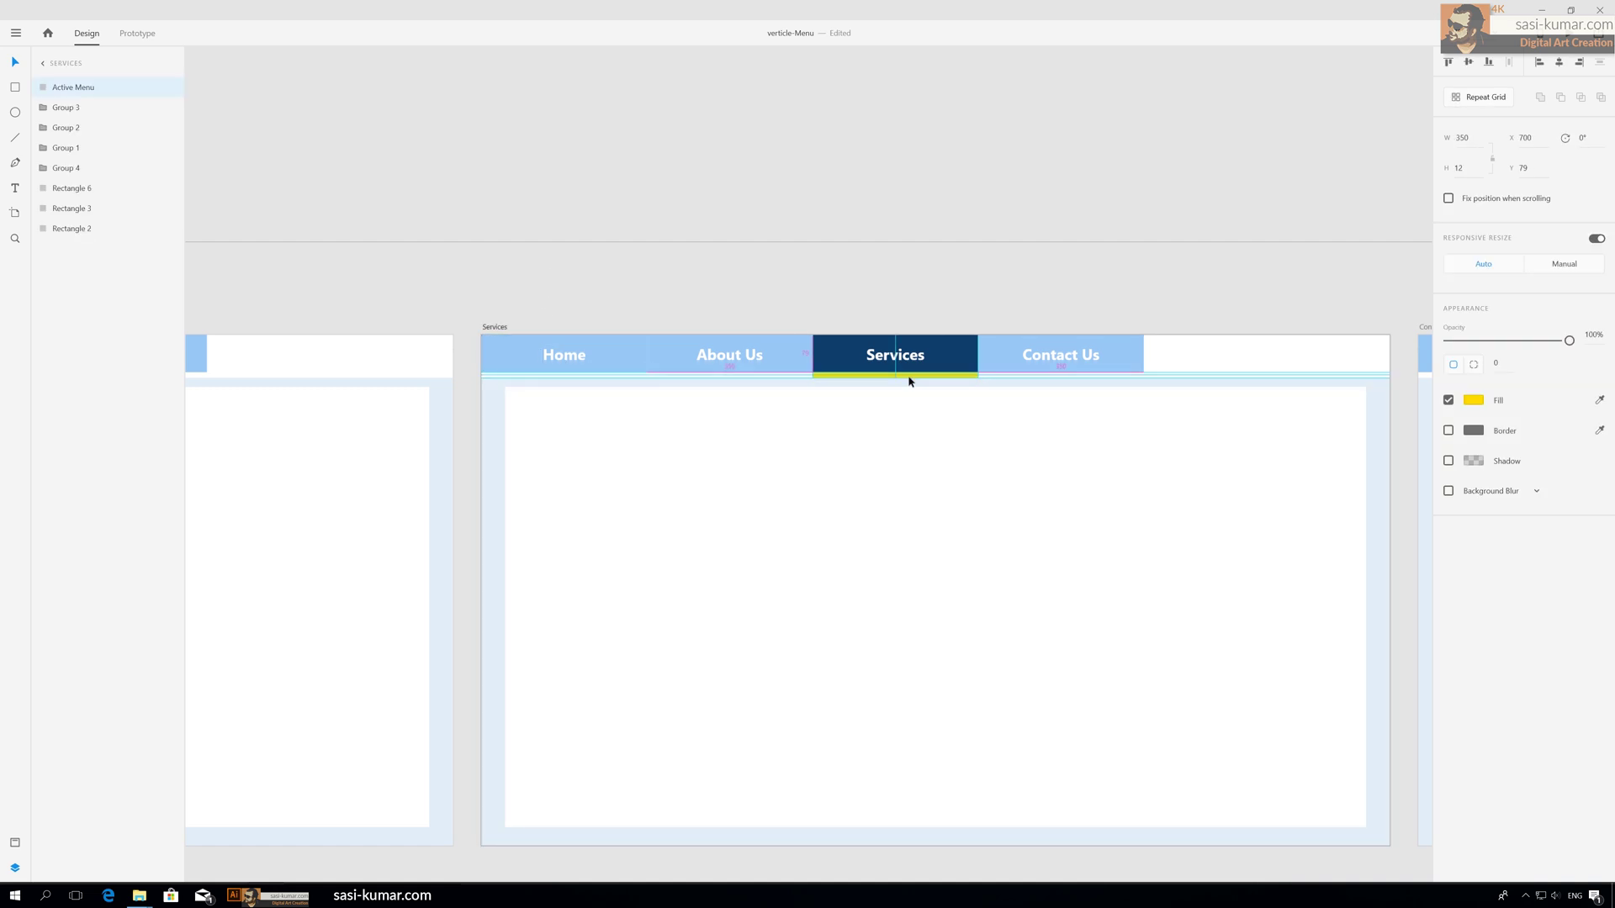
left_click(922, 284)
scroll(922, 285, "right", 10)
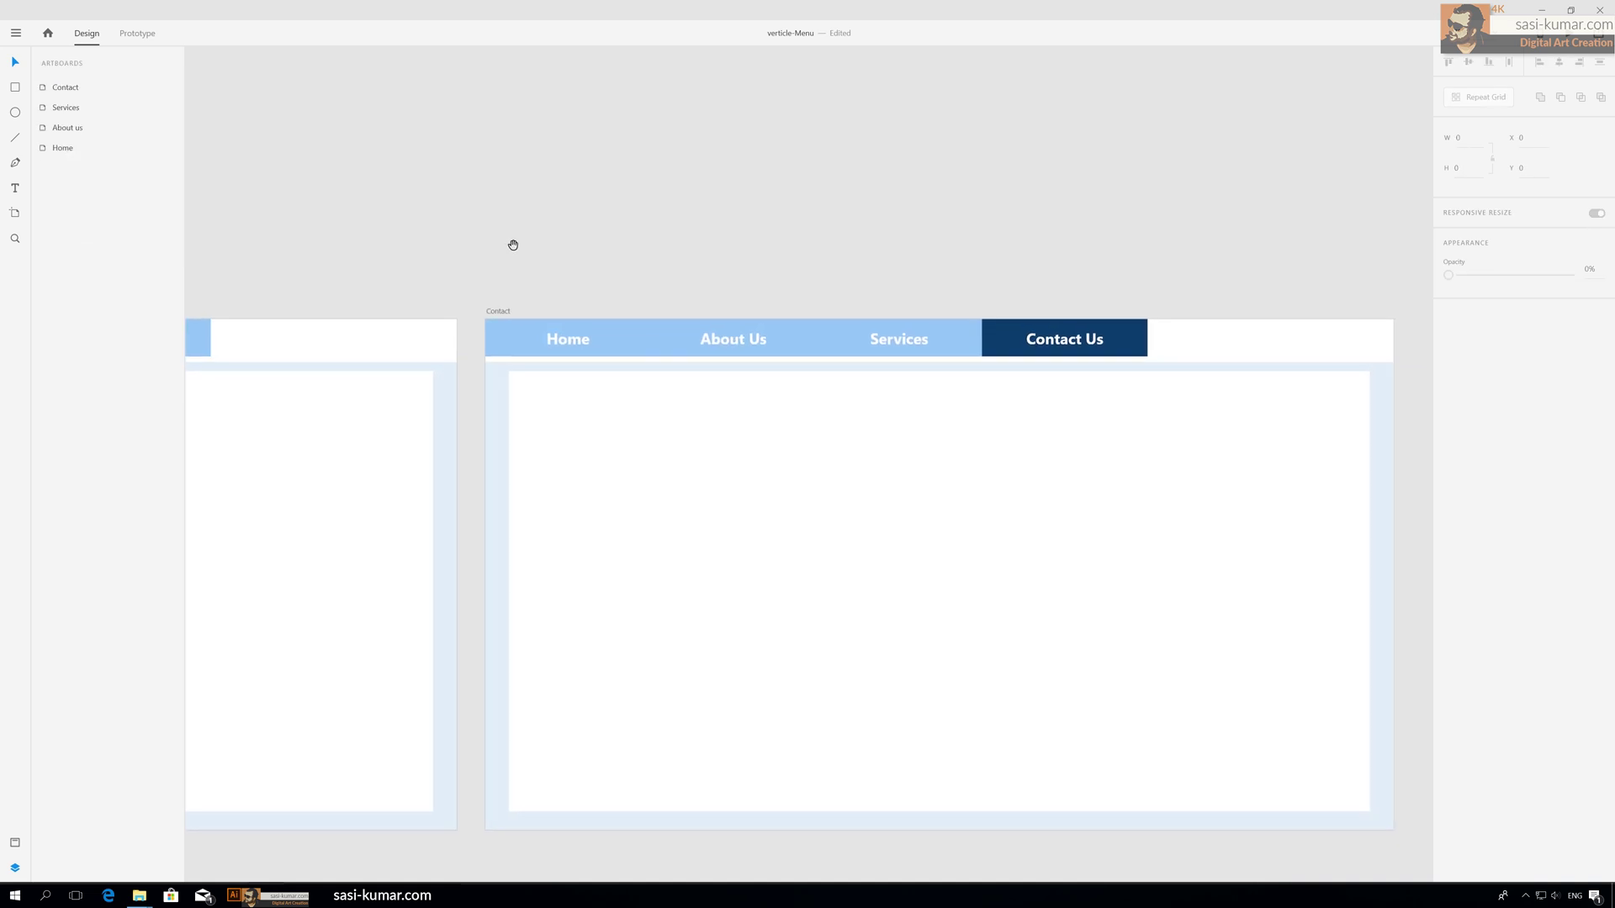
left_click(971, 456)
key("ctrl+v")
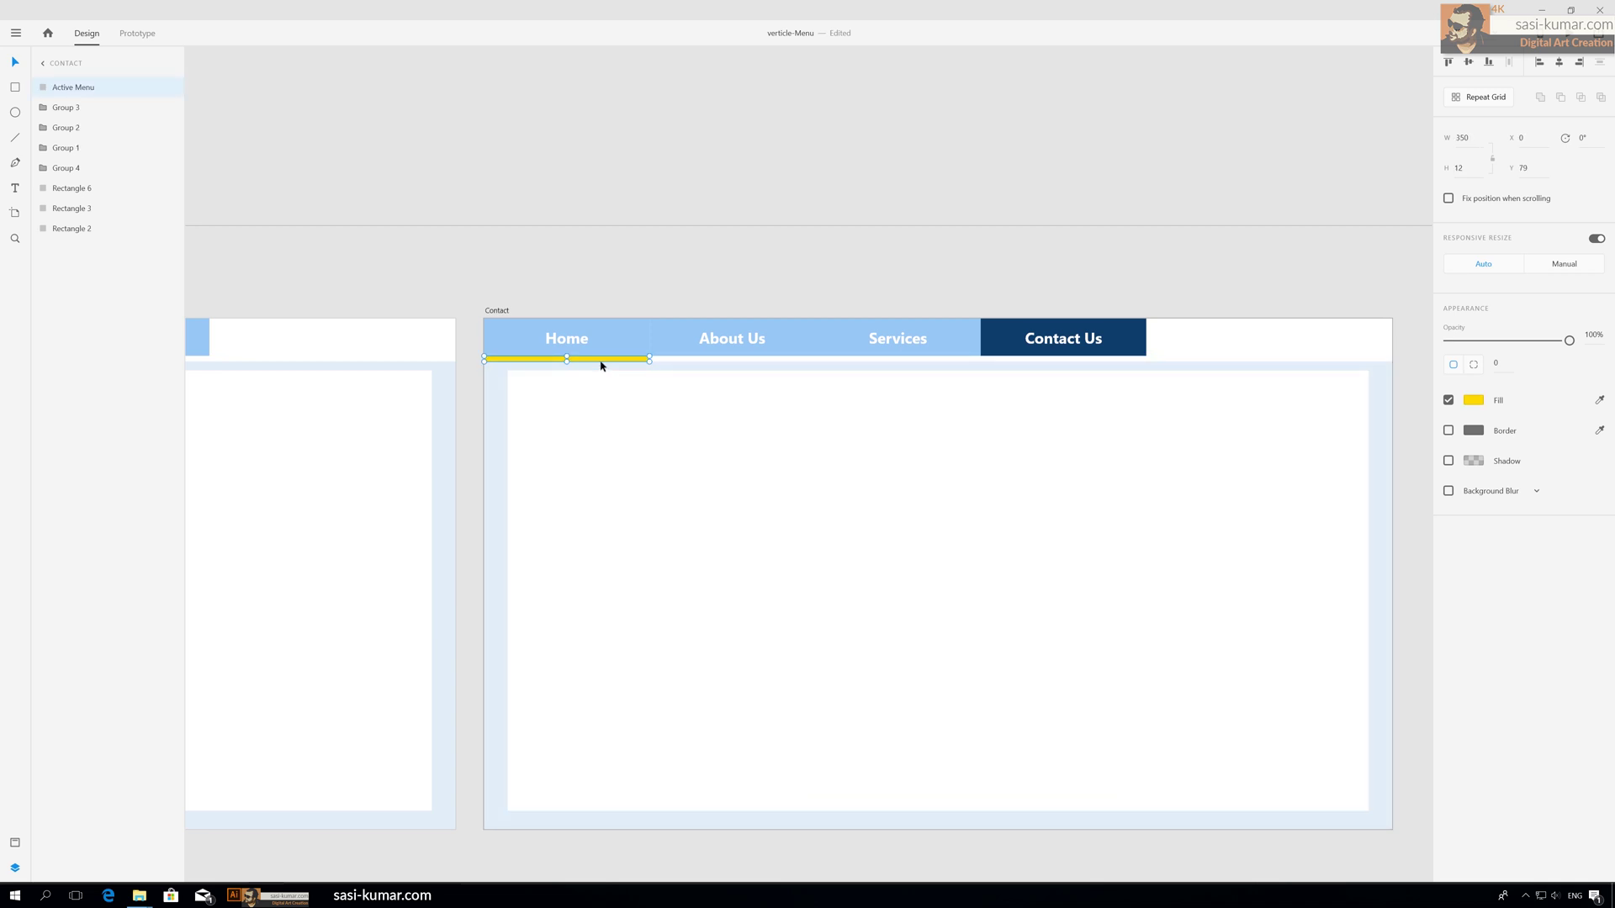
left_click_drag(603, 364, 1097, 363)
left_click(829, 254)
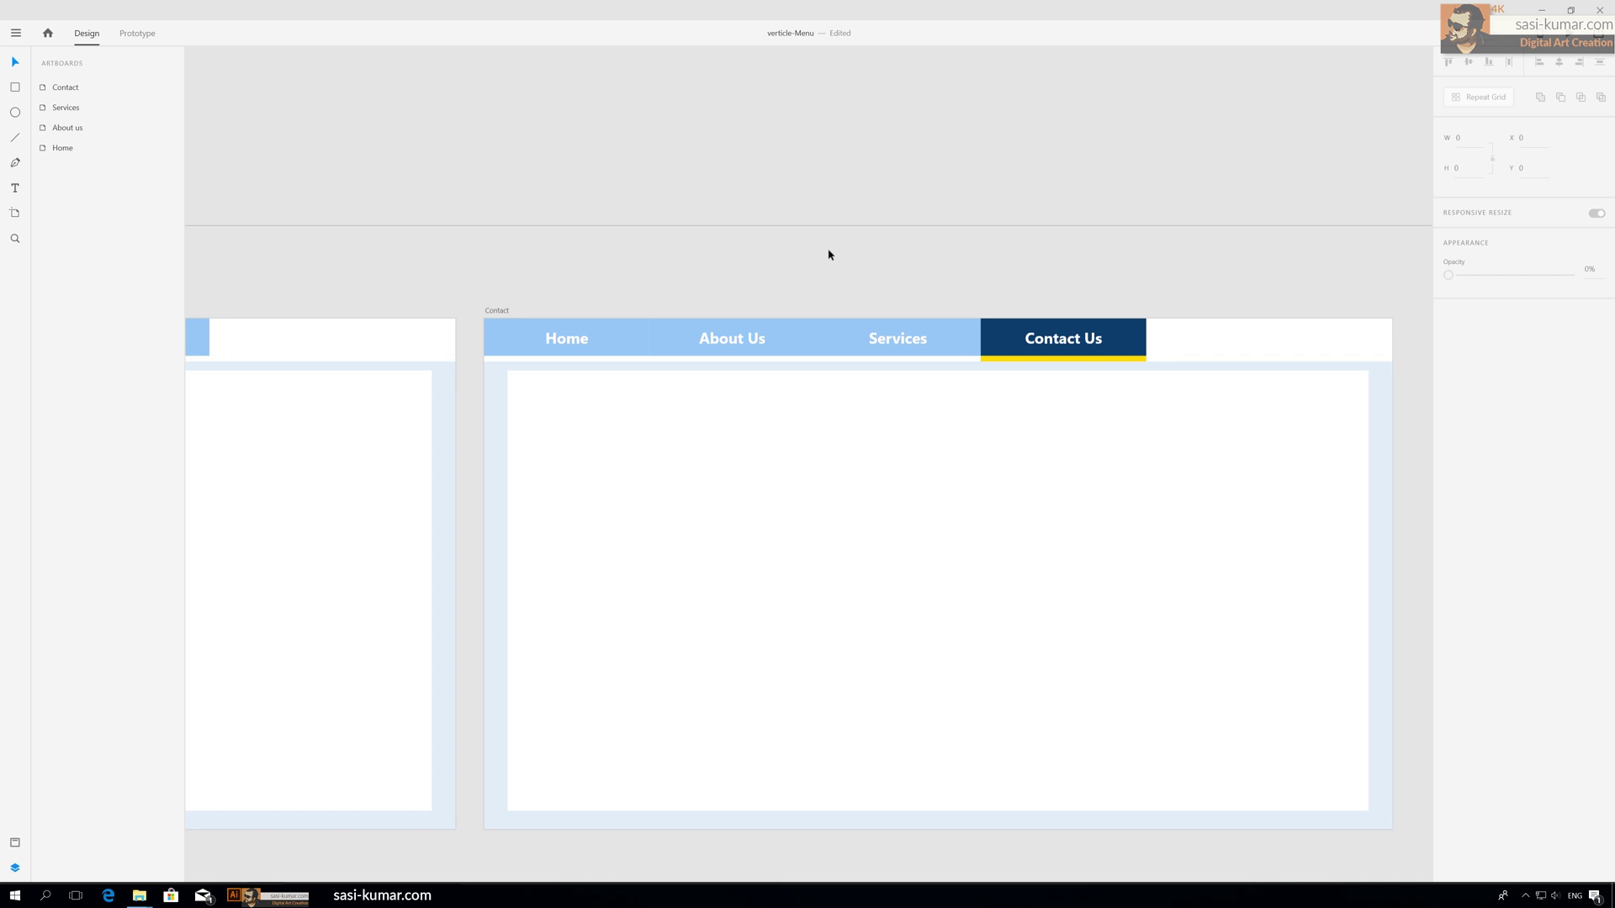
scroll(829, 254, "down", 5)
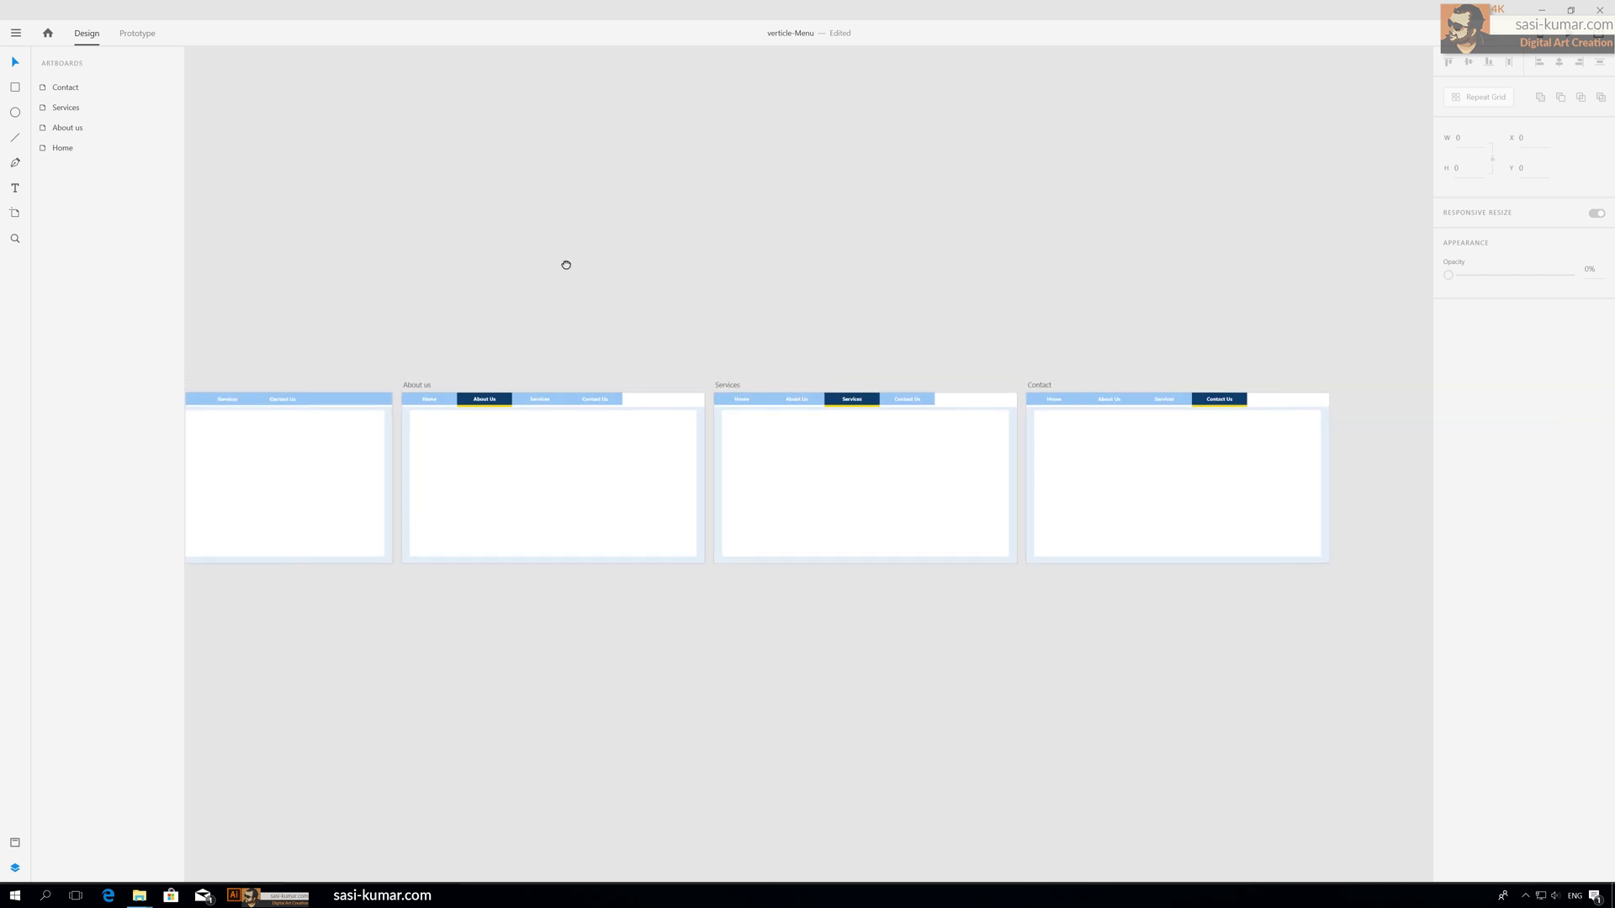
Draw a dark blue banner rectangle across the top of Home's content area.
left_click_drag(565, 265, 771, 246)
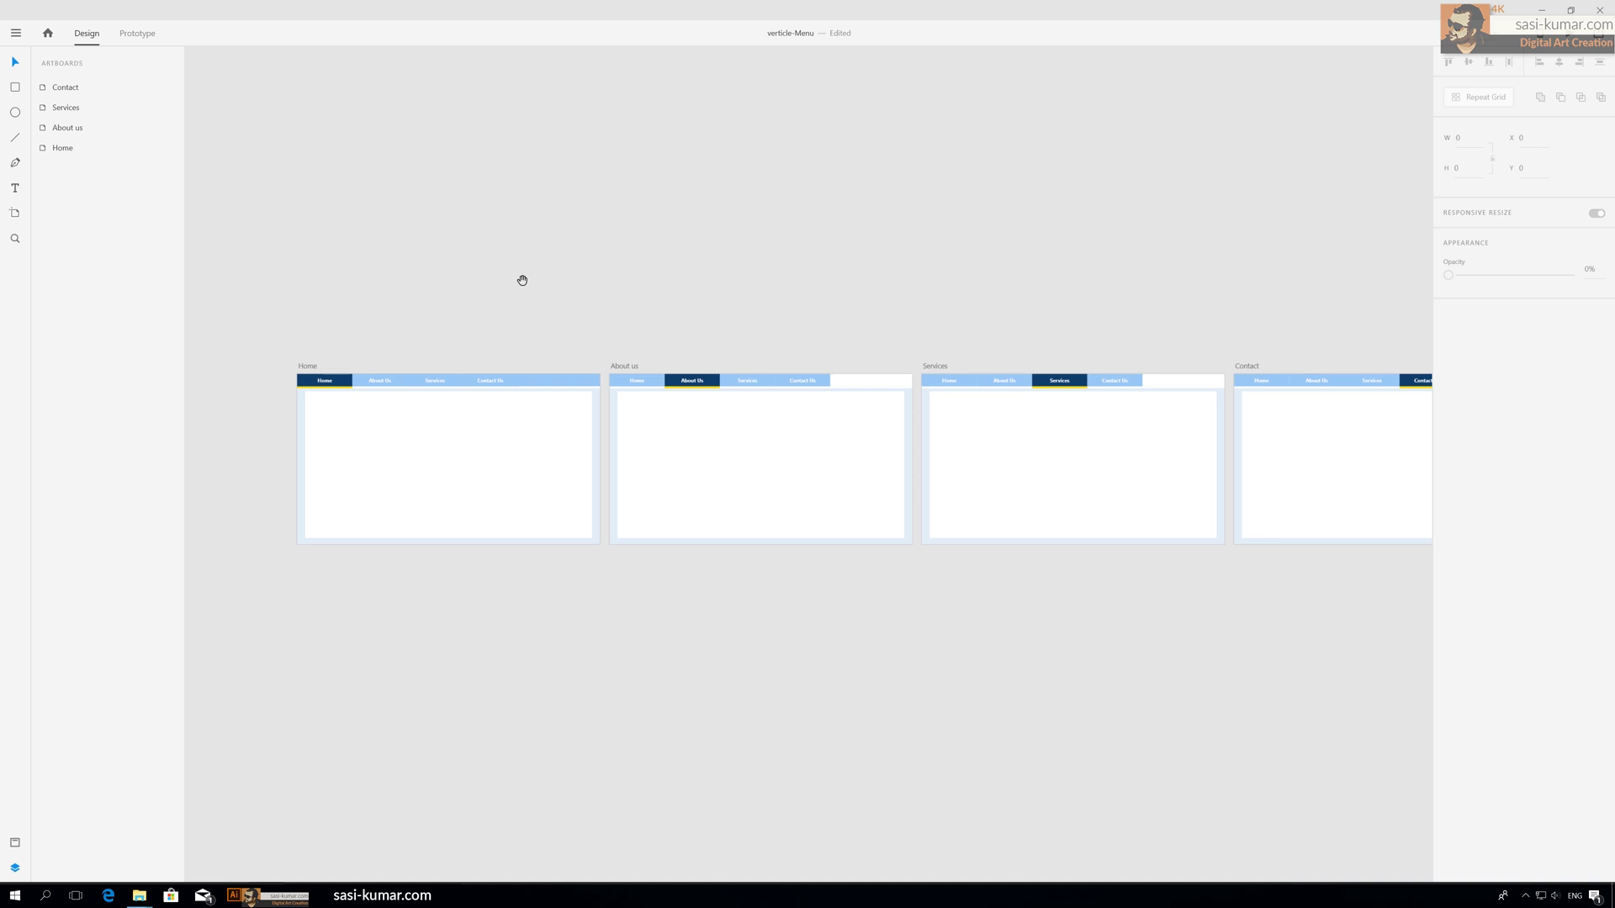
left_click_drag(522, 277, 753, 212)
scroll(540, 257, "up", 2)
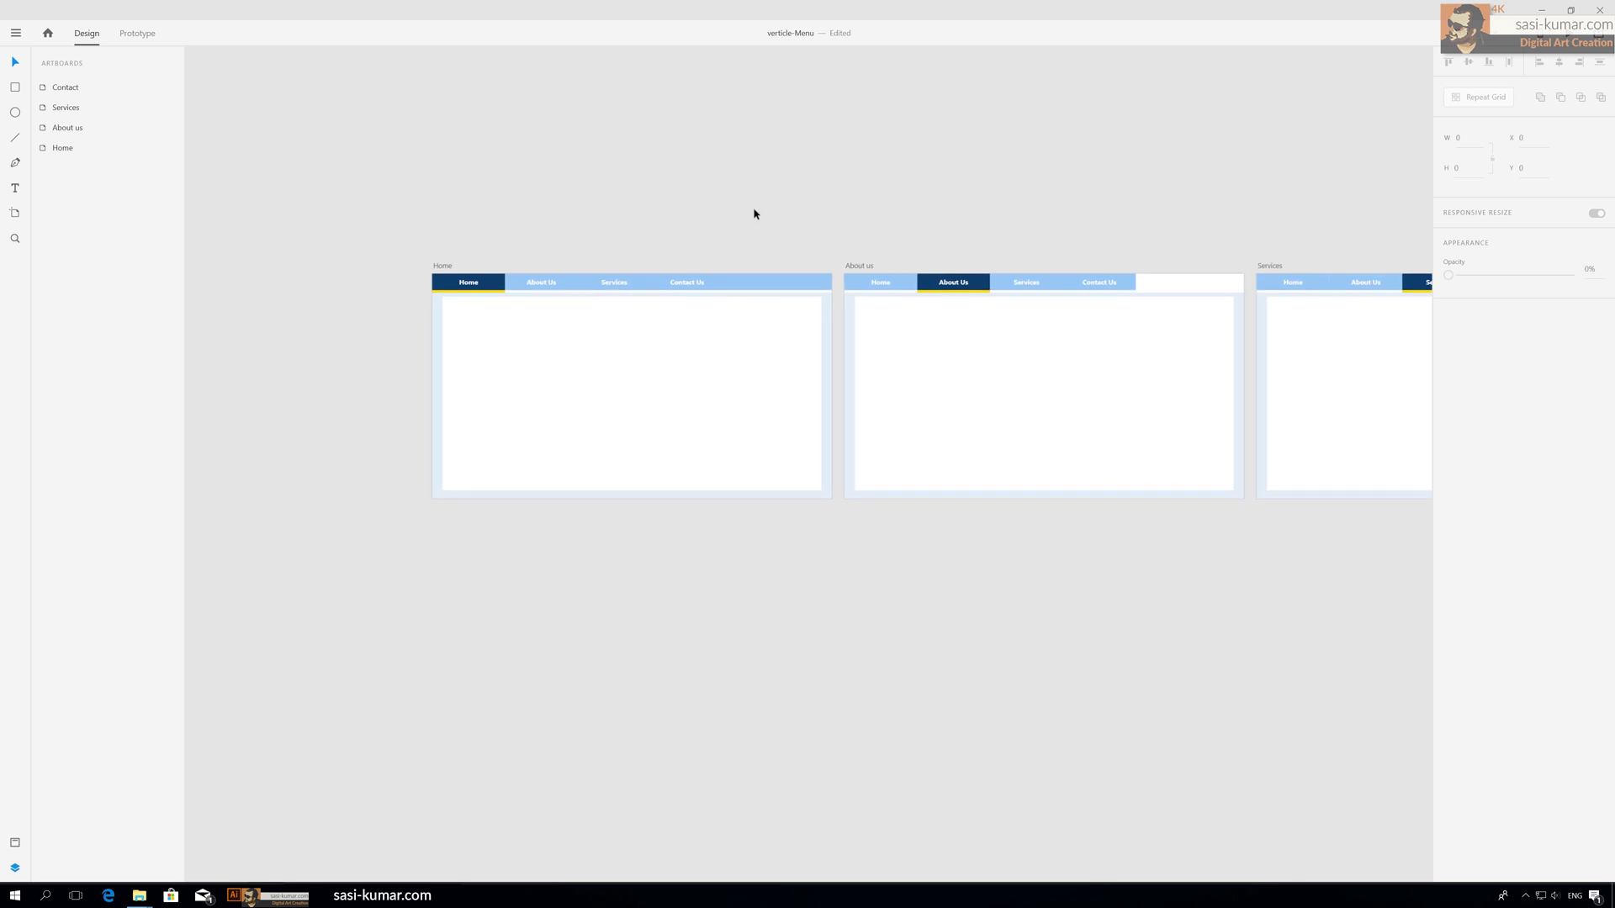
scroll(753, 212, "up", 3)
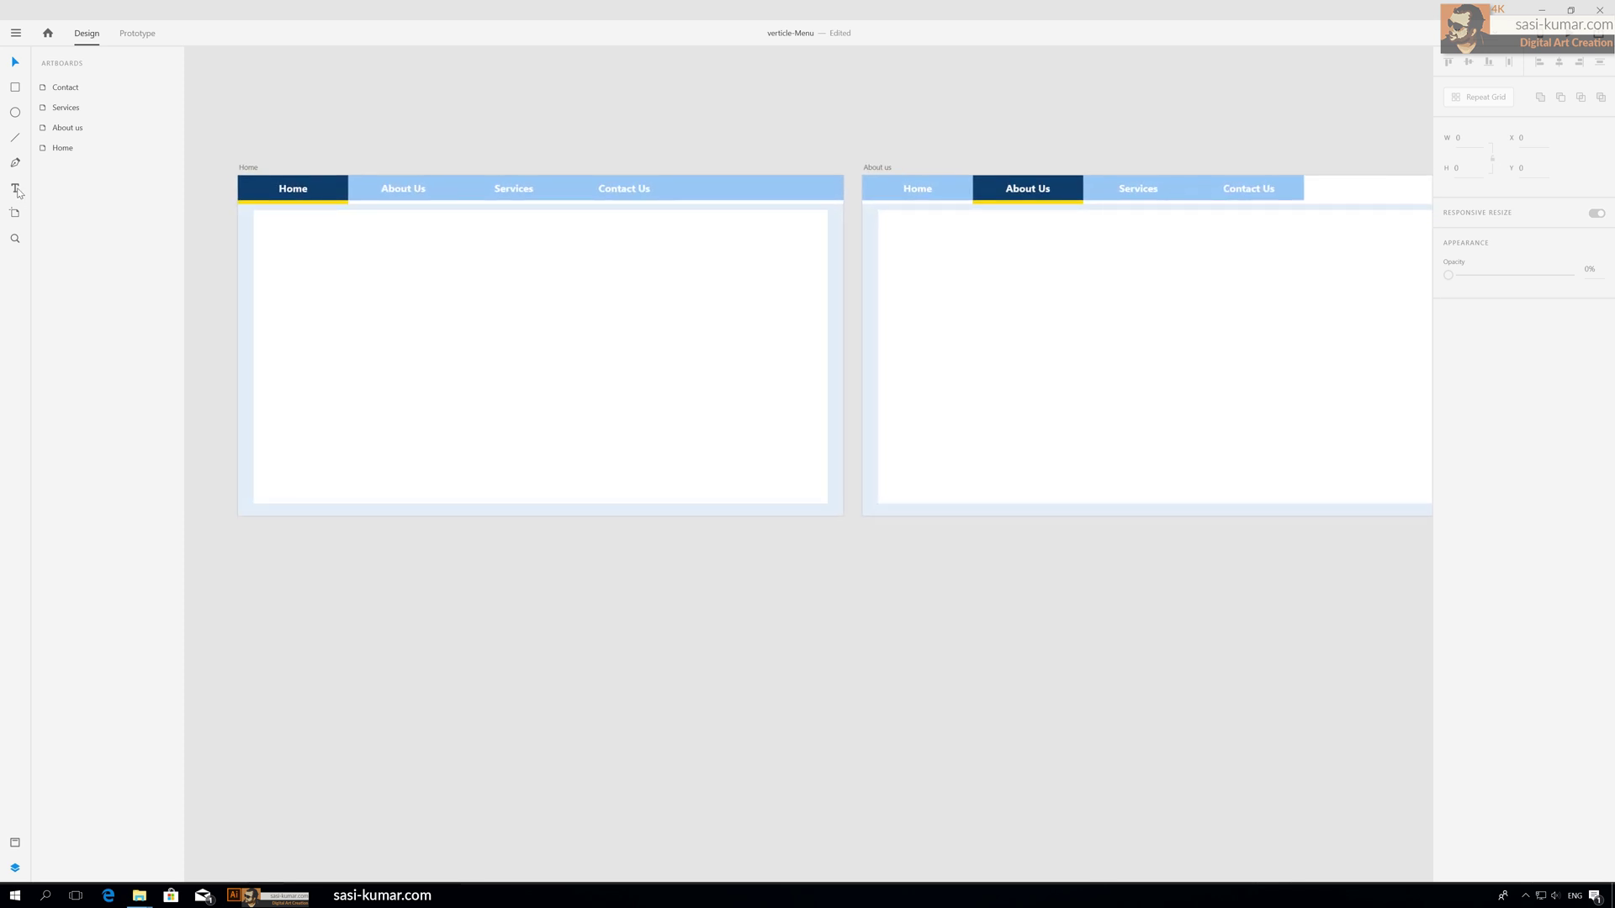
left_click(16, 189)
left_click_drag(266, 226, 815, 346)
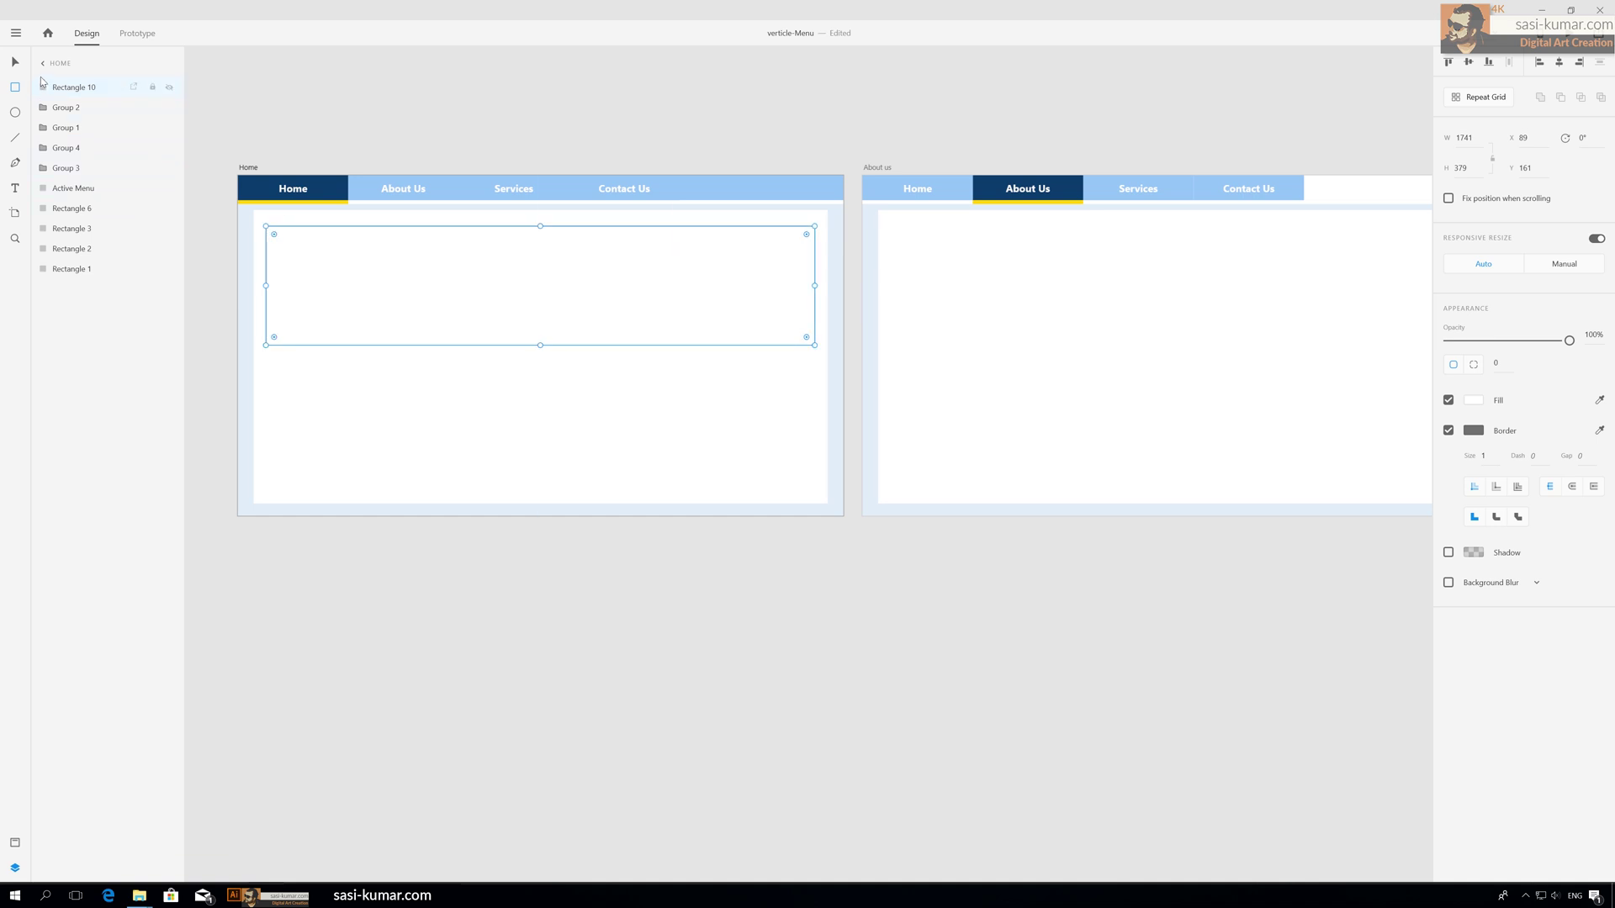
left_click(19, 846)
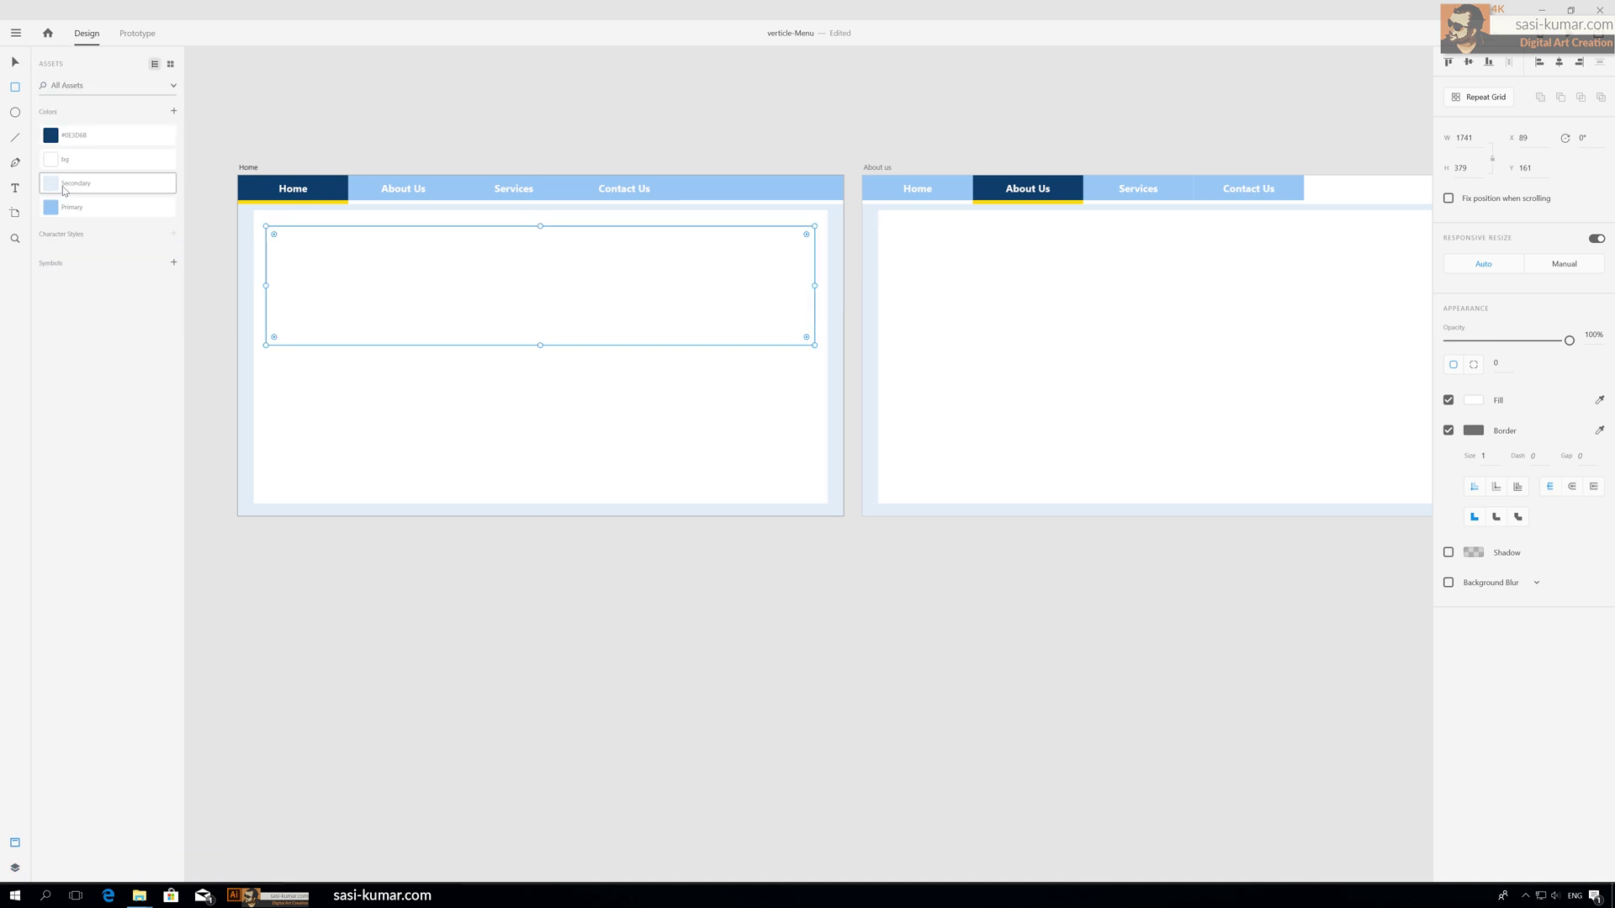
left_click(95, 135)
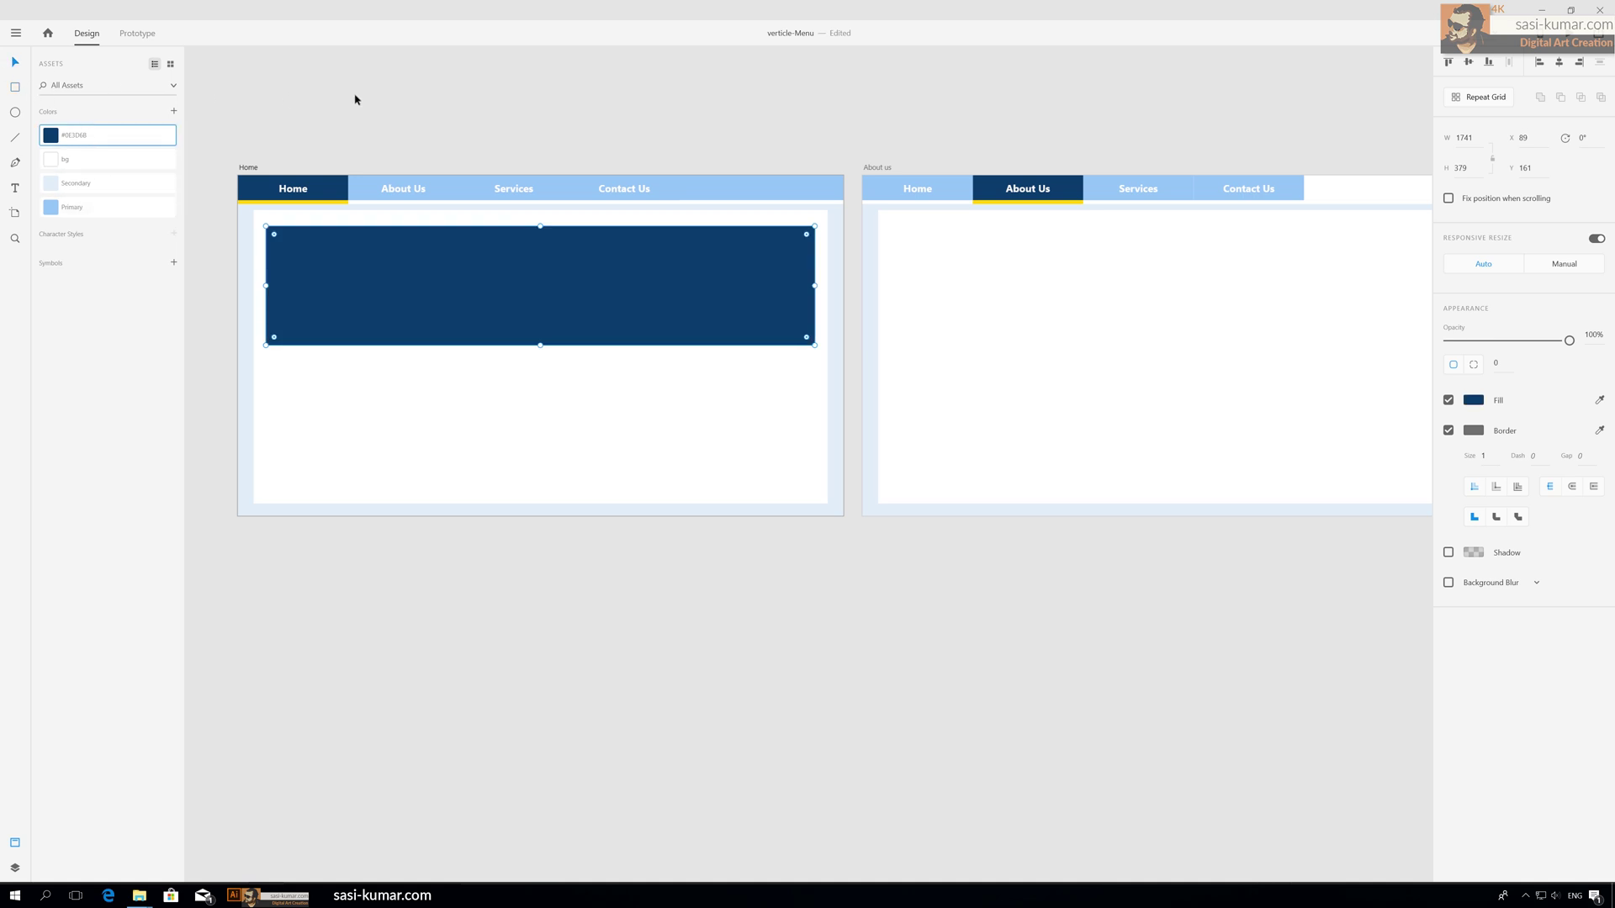
left_click(429, 94)
Add a Primary light-blue bar along the bottom, matching the banner's width.
left_click(16, 89)
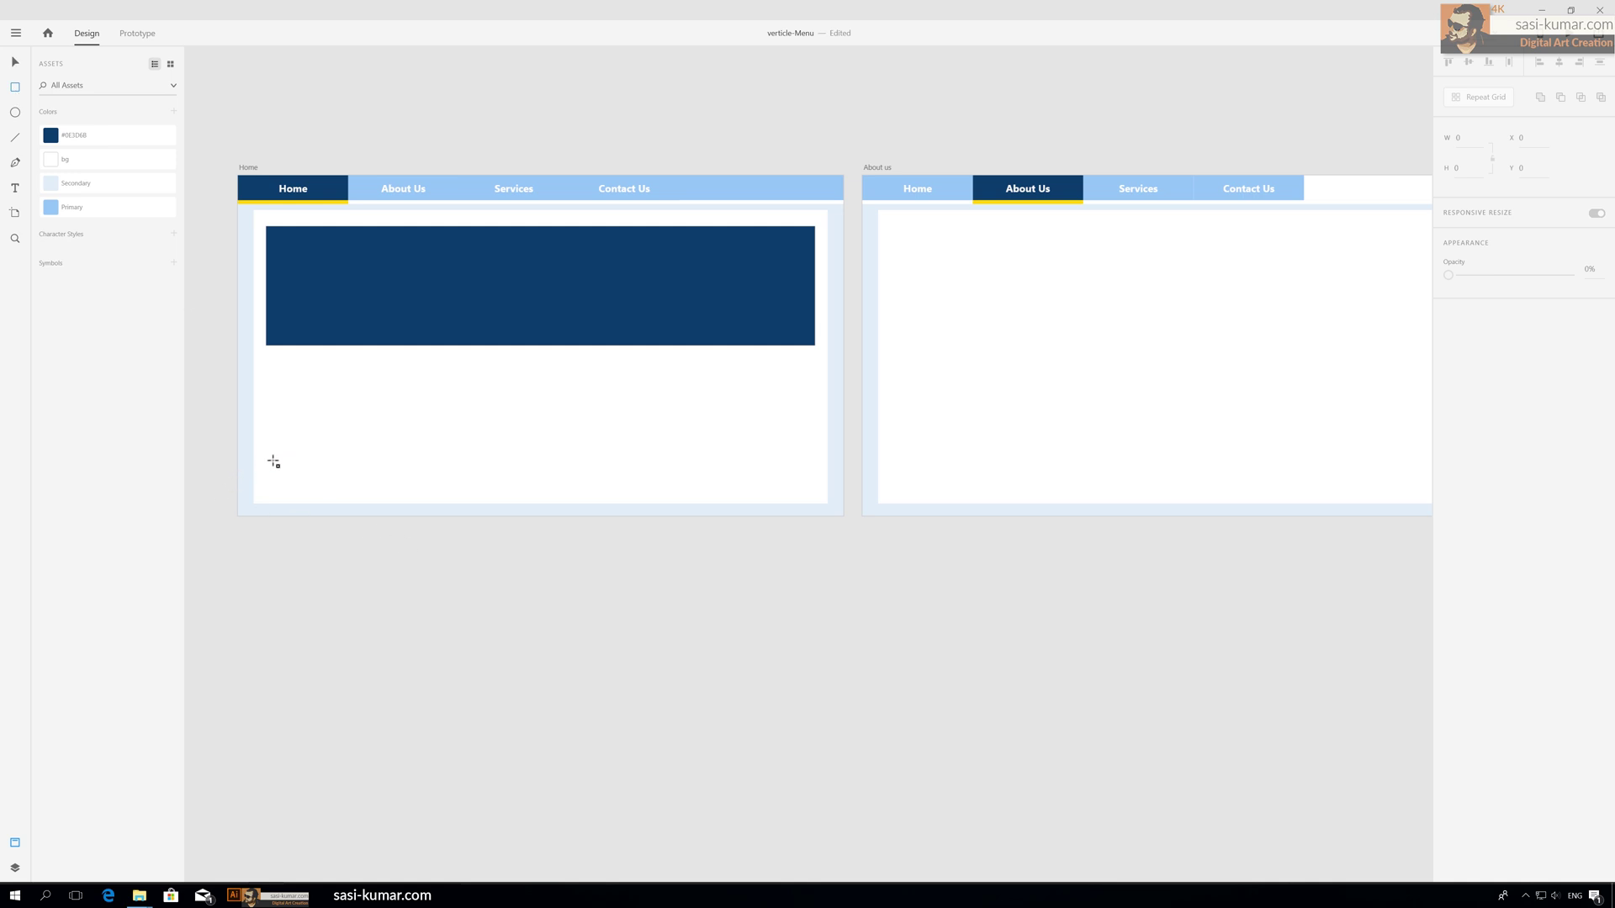
mouse_move(273, 461)
left_mouse_down()
mouse_move(517, 494)
mouse_move(815, 499)
left_mouse_up()
left_click(74, 207)
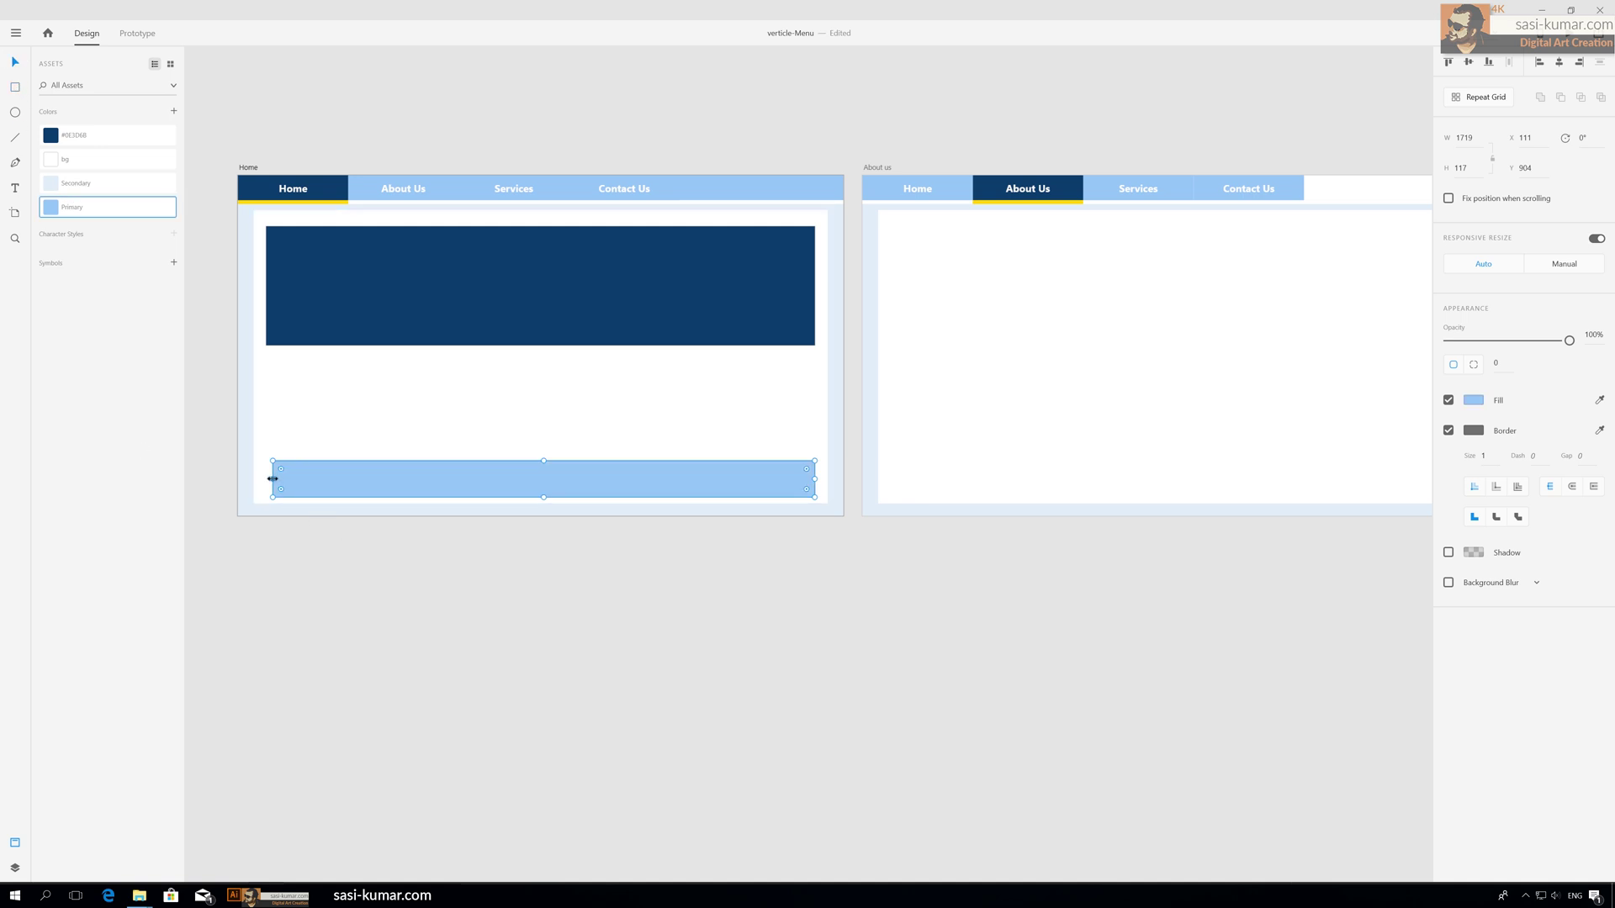
left_click_drag(272, 479, 265, 479)
left_click(313, 536)
left_click(577, 469)
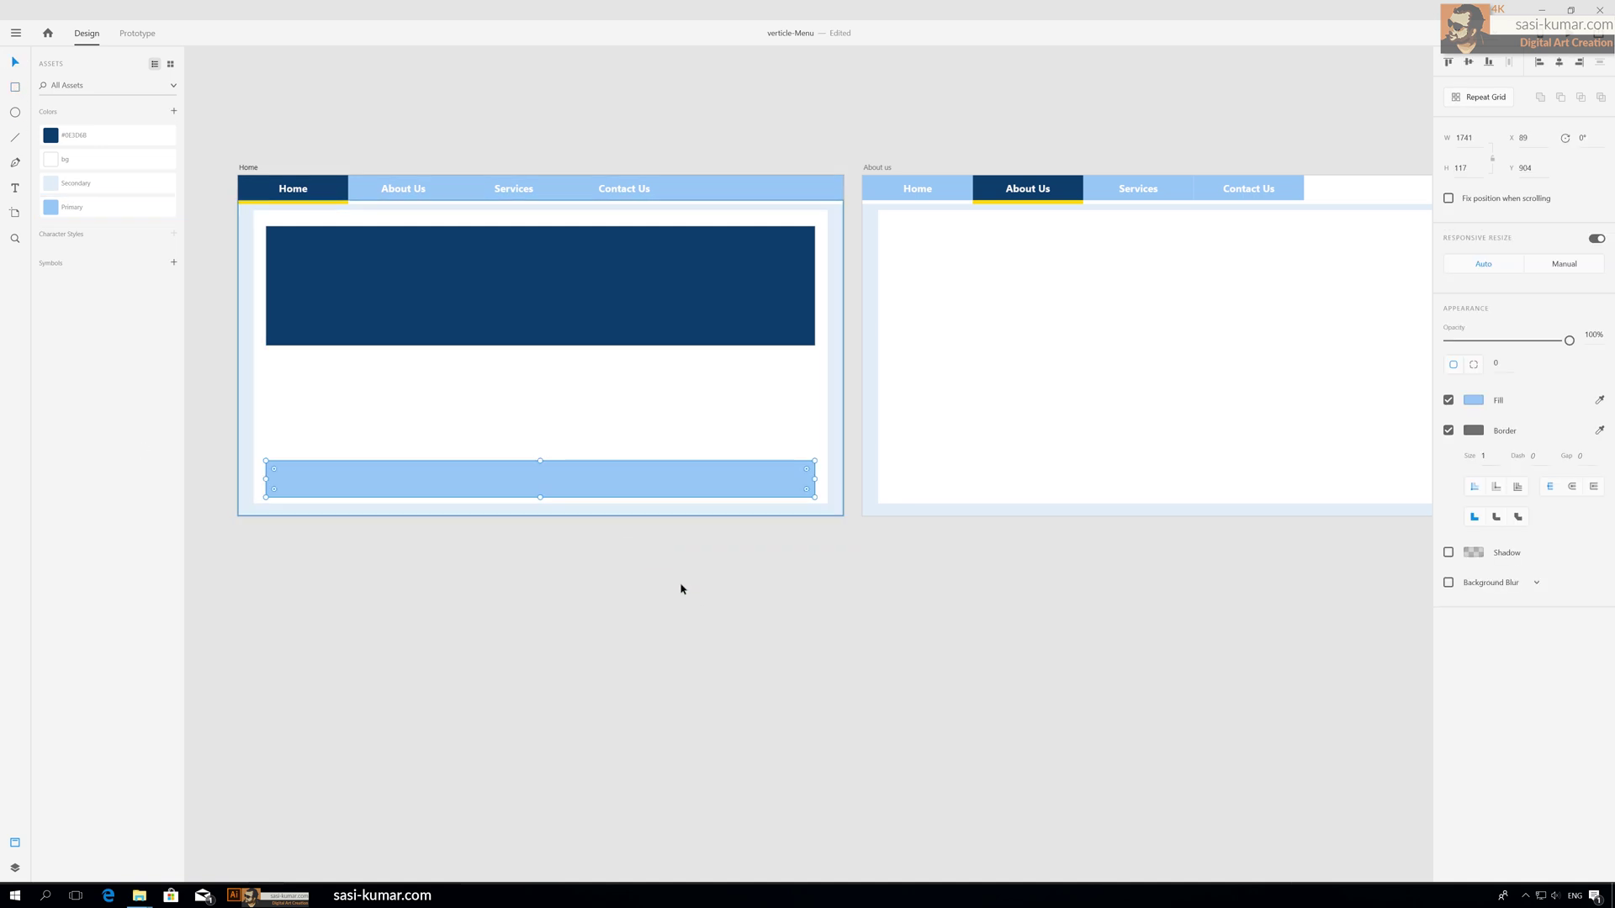
left_click_drag(681, 588, 883, 382)
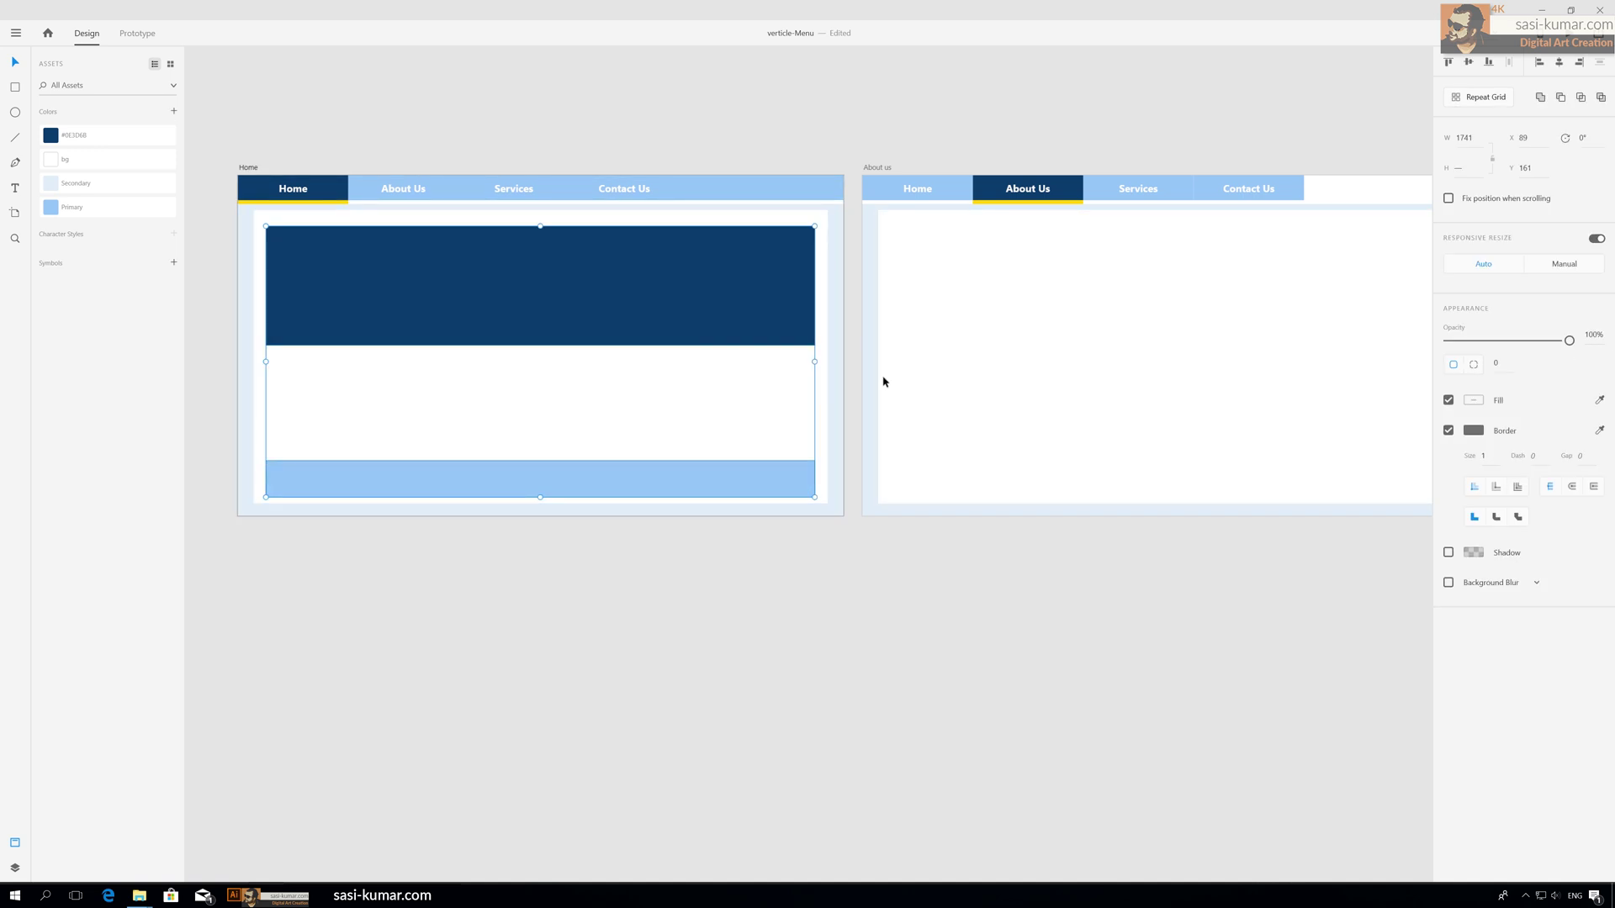
Add a 'Home' title and centre it horizontally inside the dark blue banner.
left_click(1059, 703)
left_click_drag(912, 668, 861, 695)
left_click(14, 188)
left_click(444, 144)
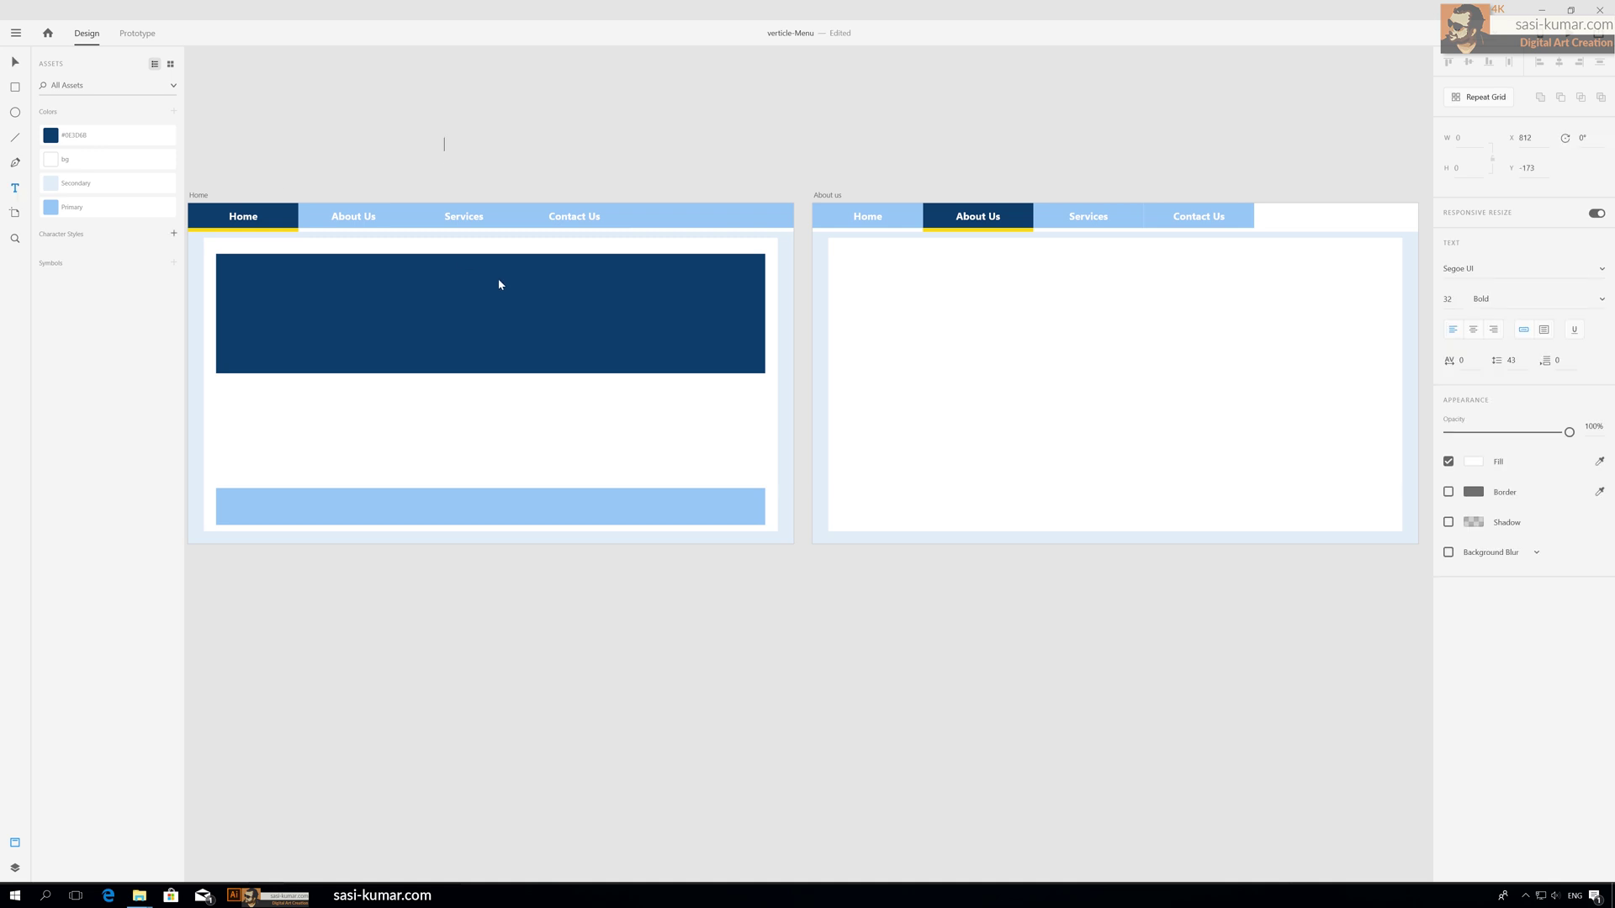
type("Home")
left_click(14, 65)
left_click_drag(461, 152, 456, 347)
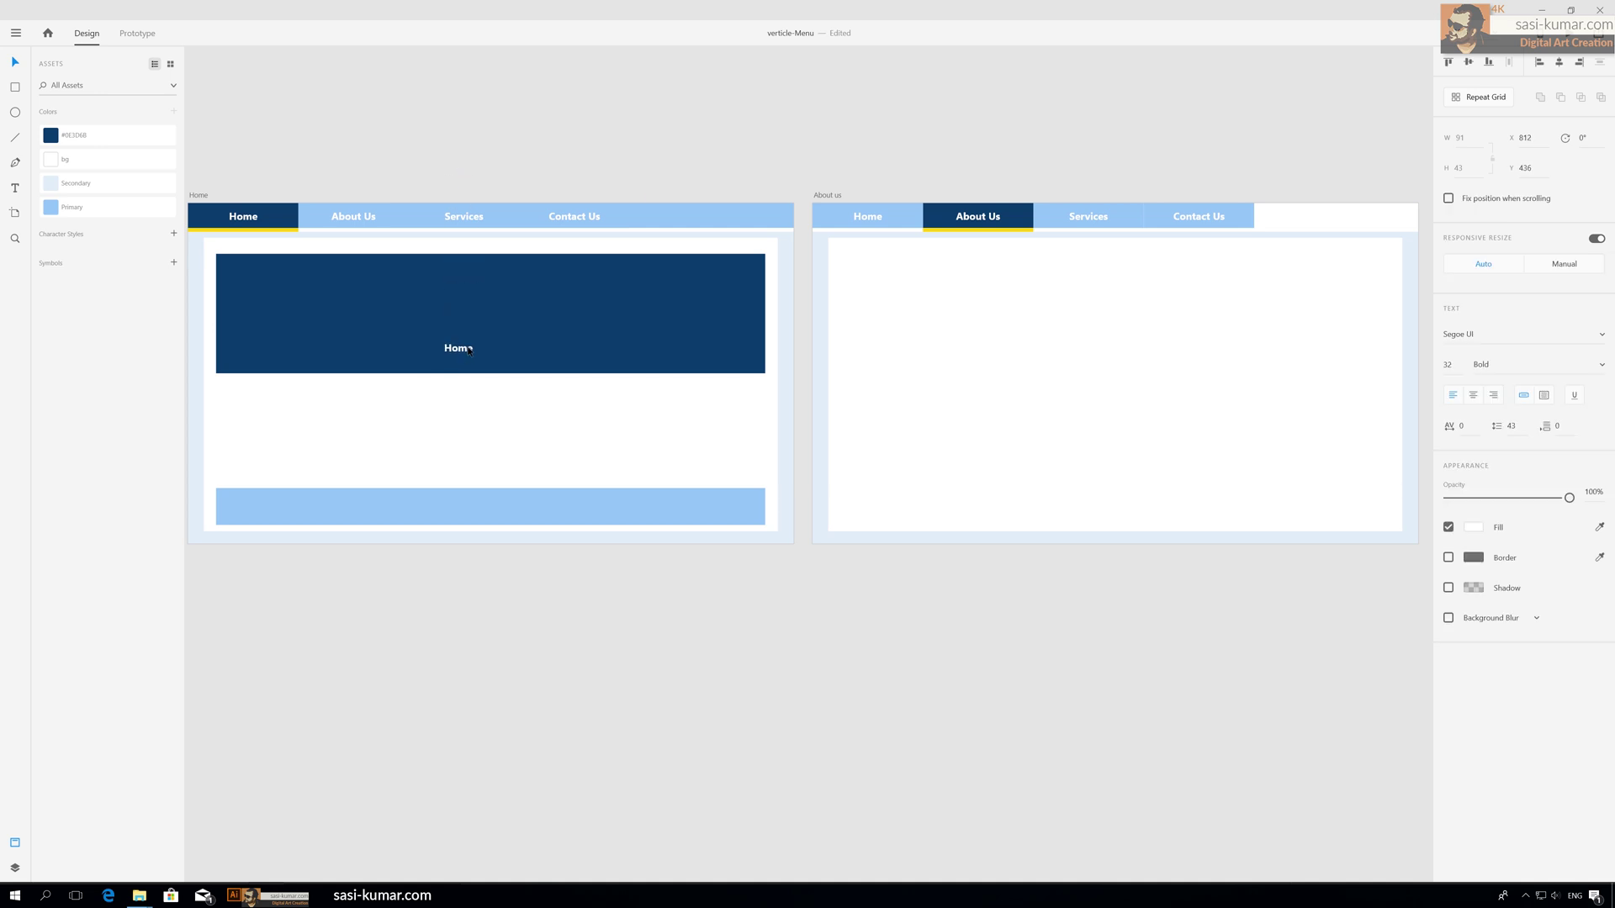
left_click(1553, 66)
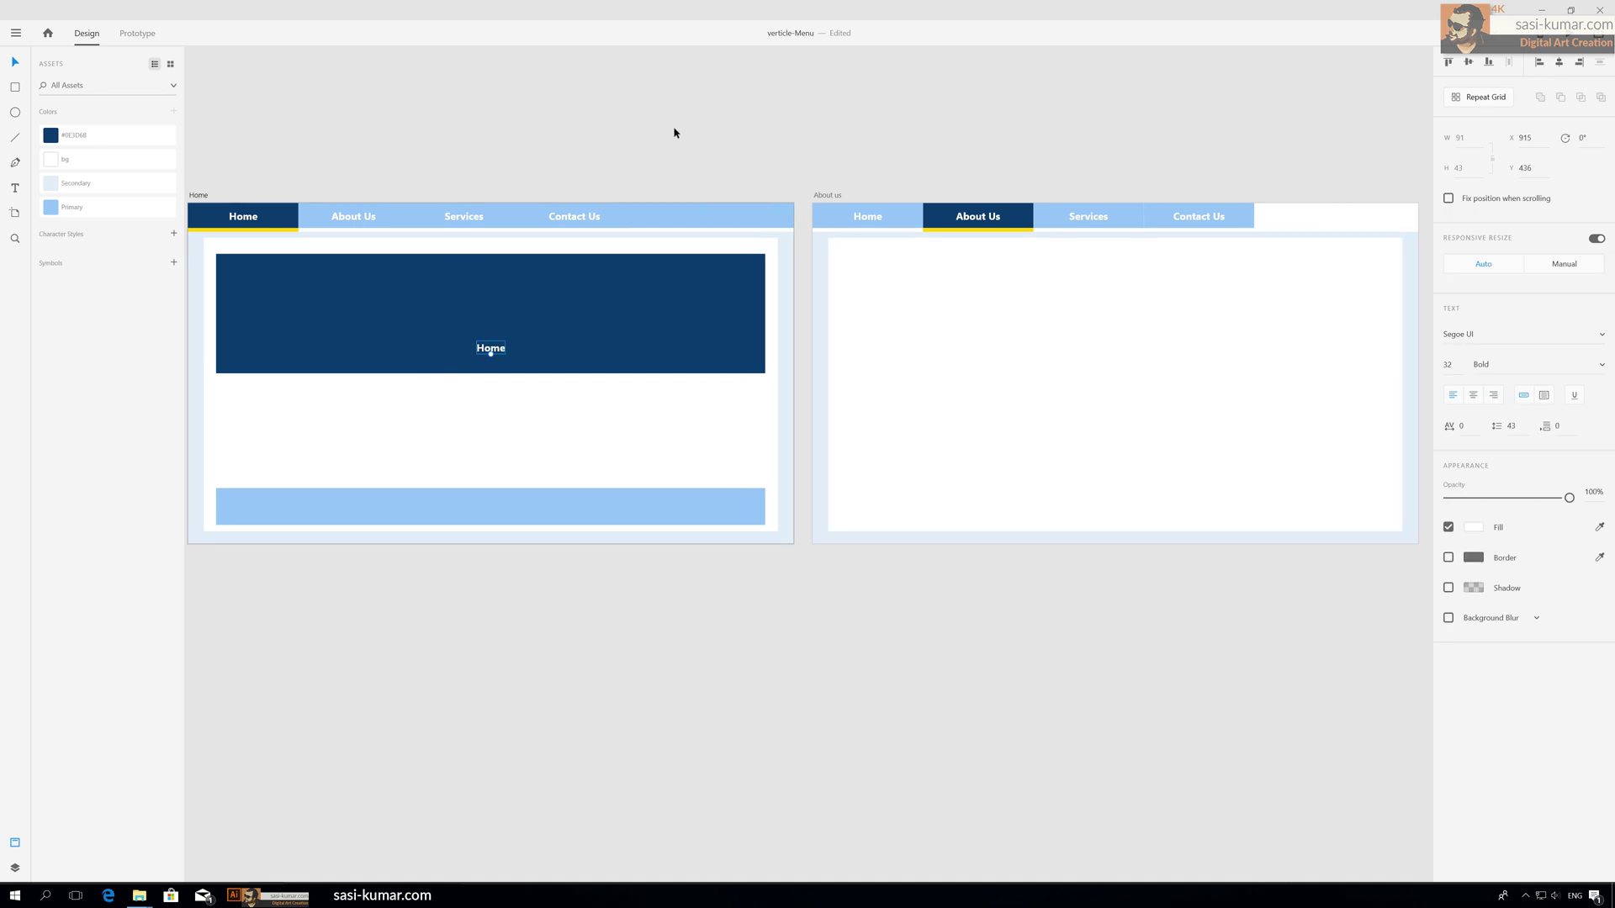
left_click(717, 234)
scroll(606, 195, "down", 3)
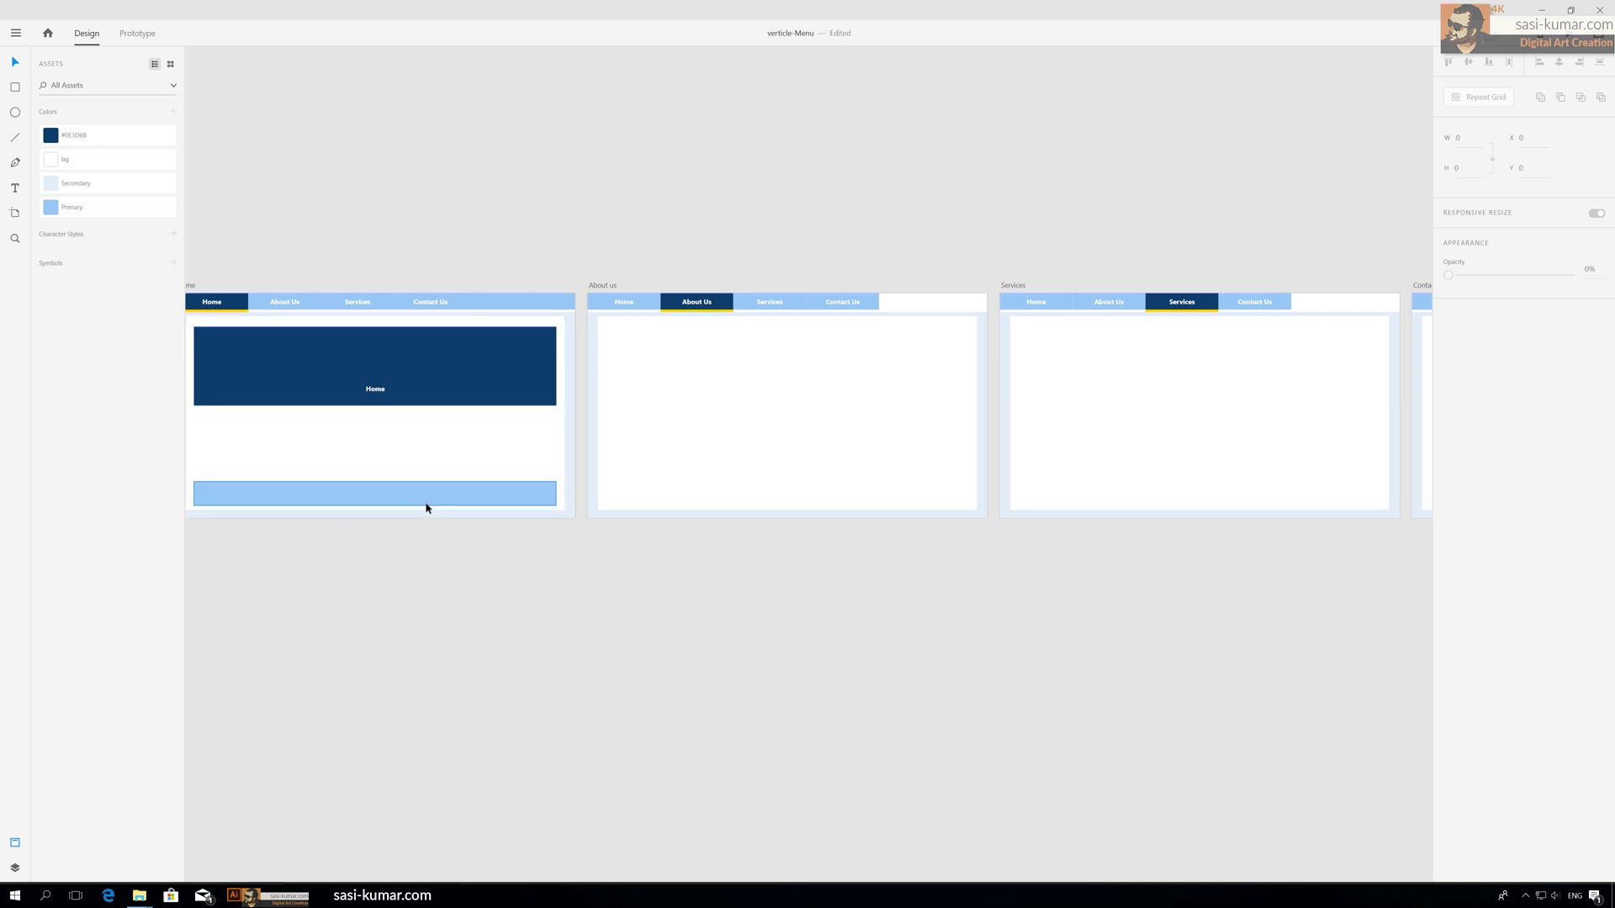
Paste copies of the Home banner onto the About Us, Services and Contact artboards.
left_click(427, 377)
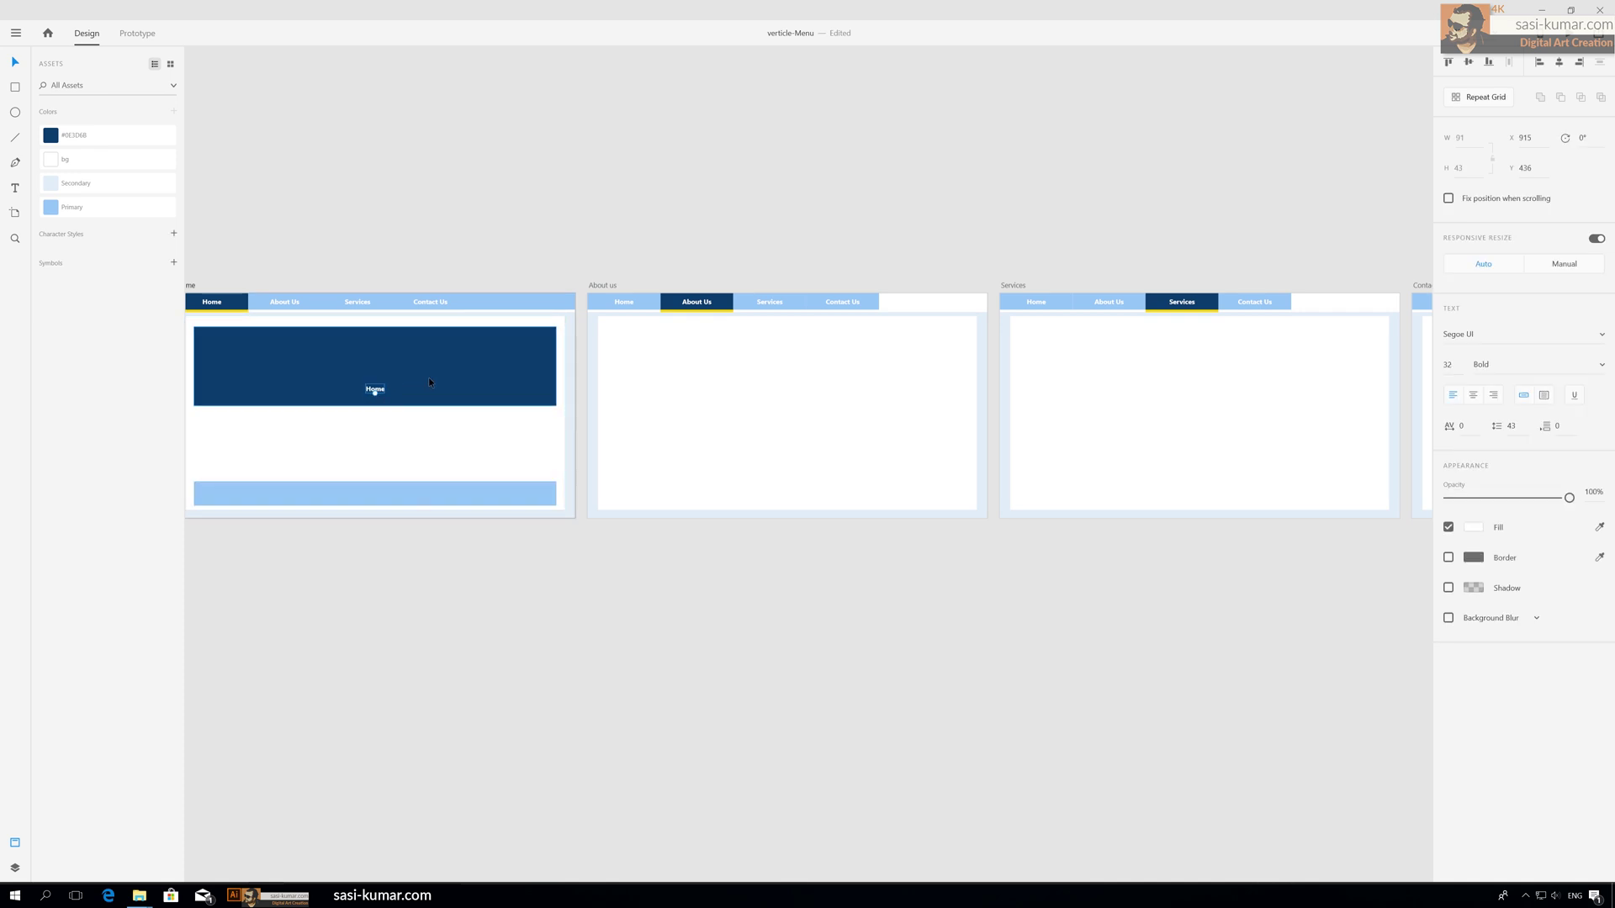
left_click(692, 423)
key("ctrl+v")
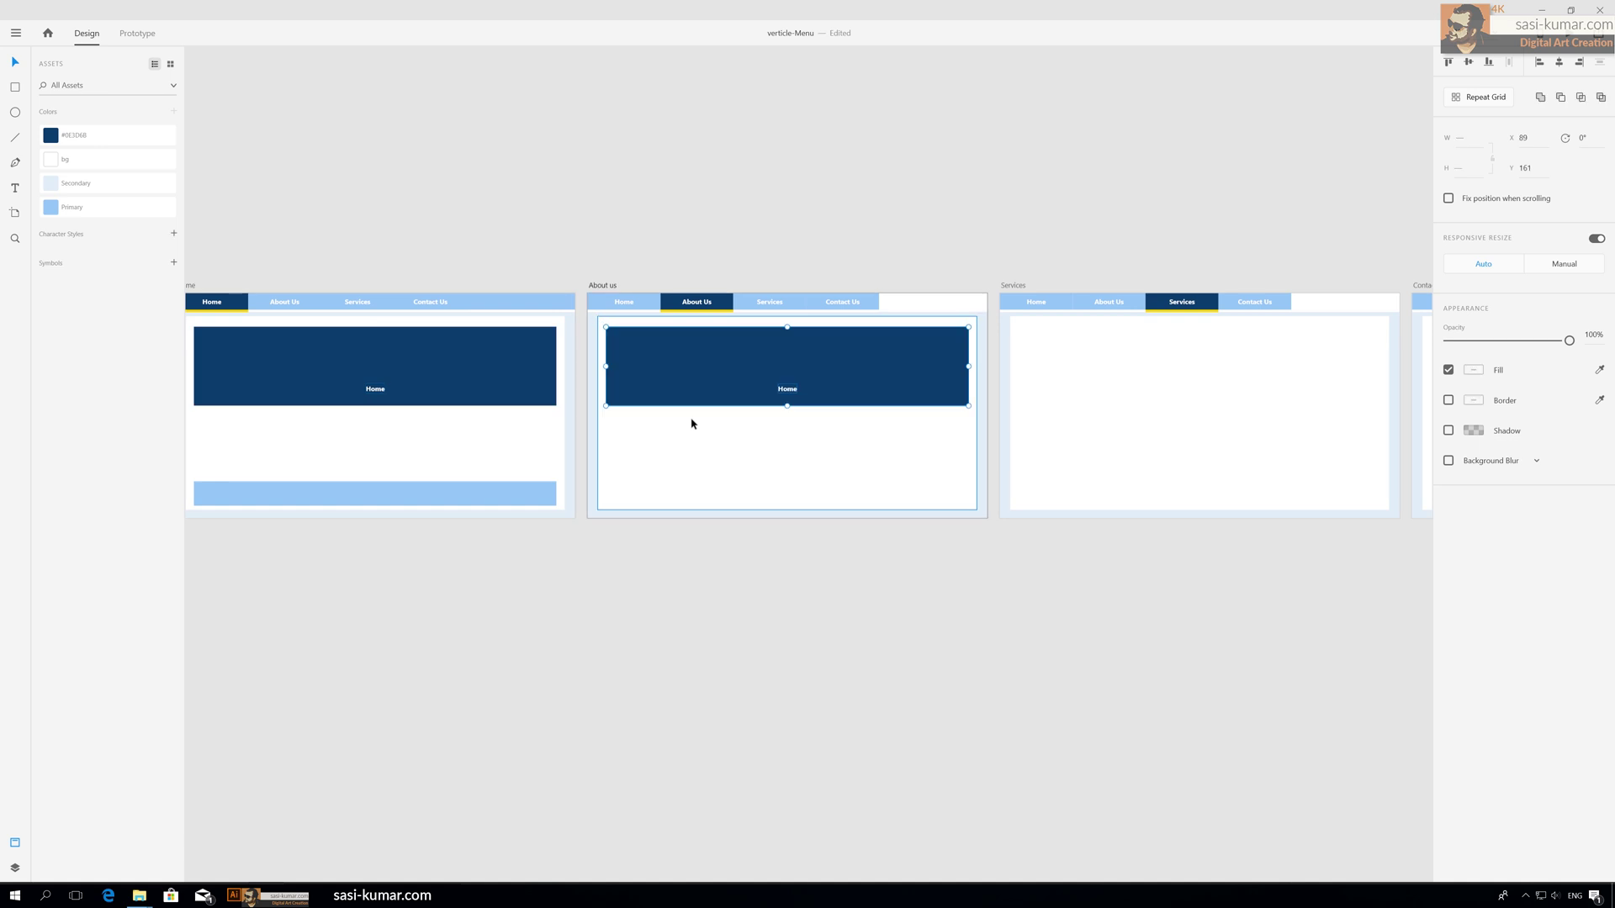
left_click(1177, 427)
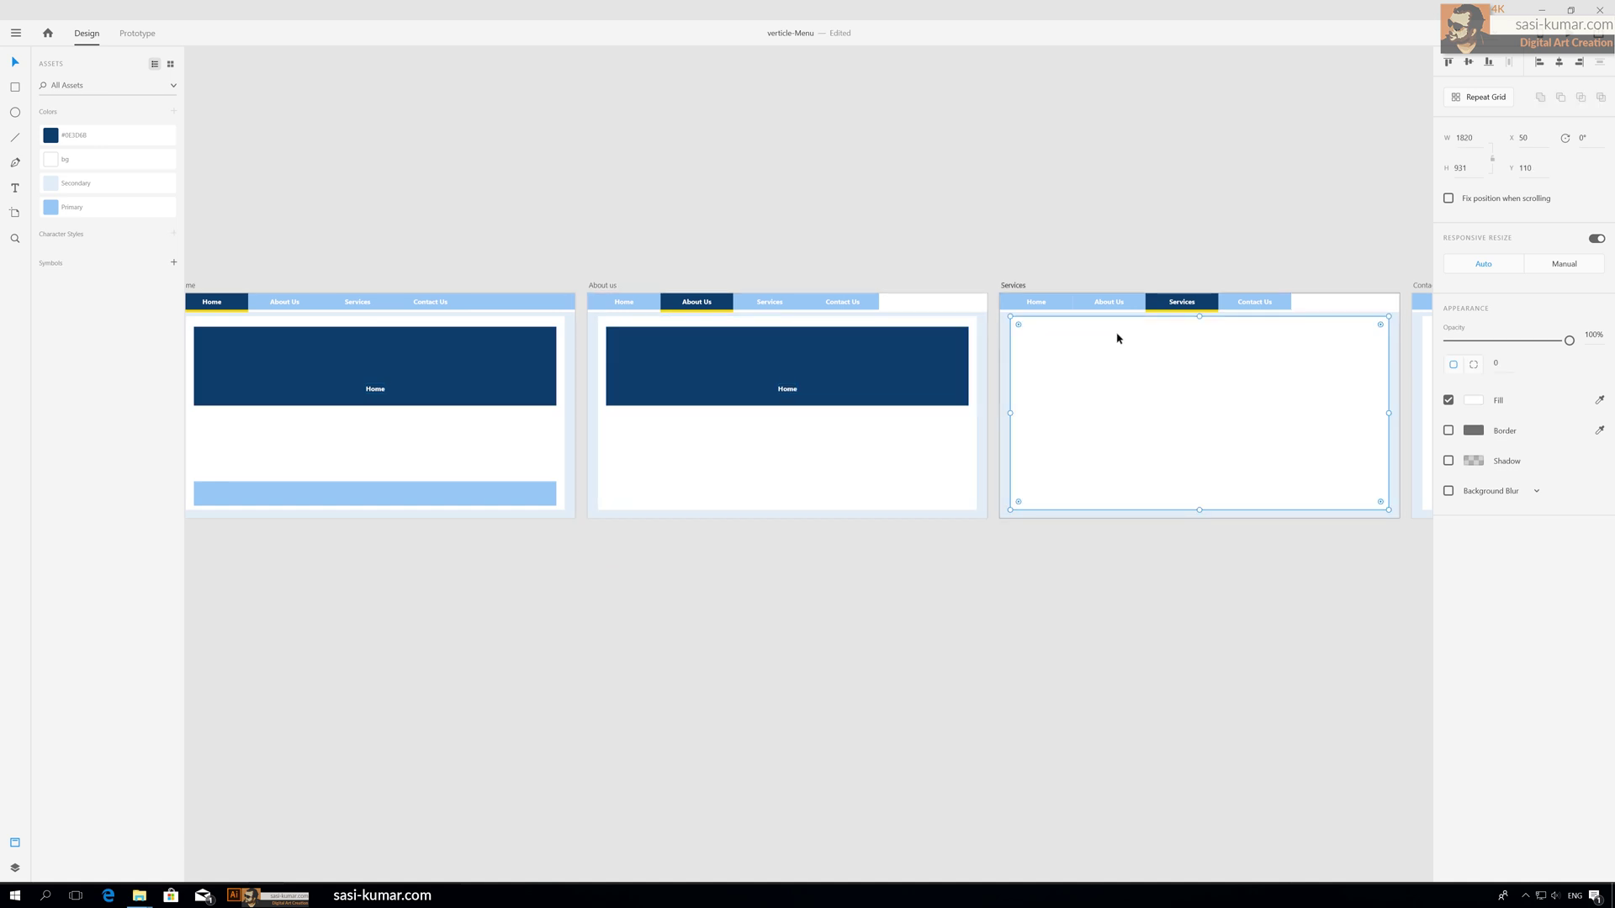
key("ctrl+v")
scroll(670, 187, "right", 5)
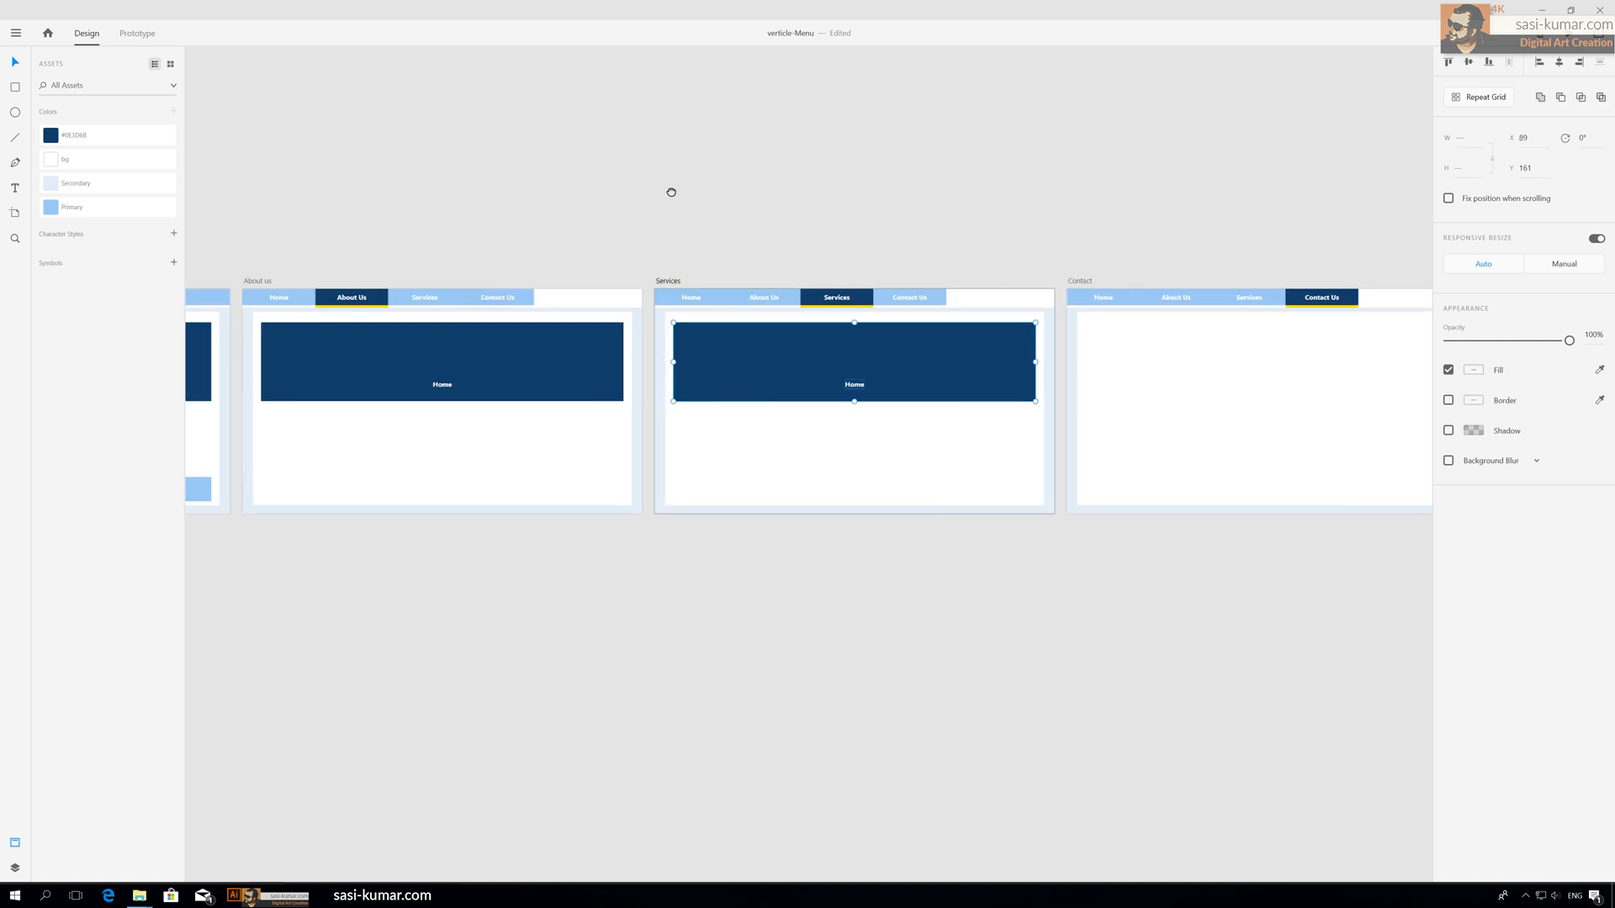
left_click(1149, 415)
key("ctrl+v")
scroll(980, 224, "left", 3)
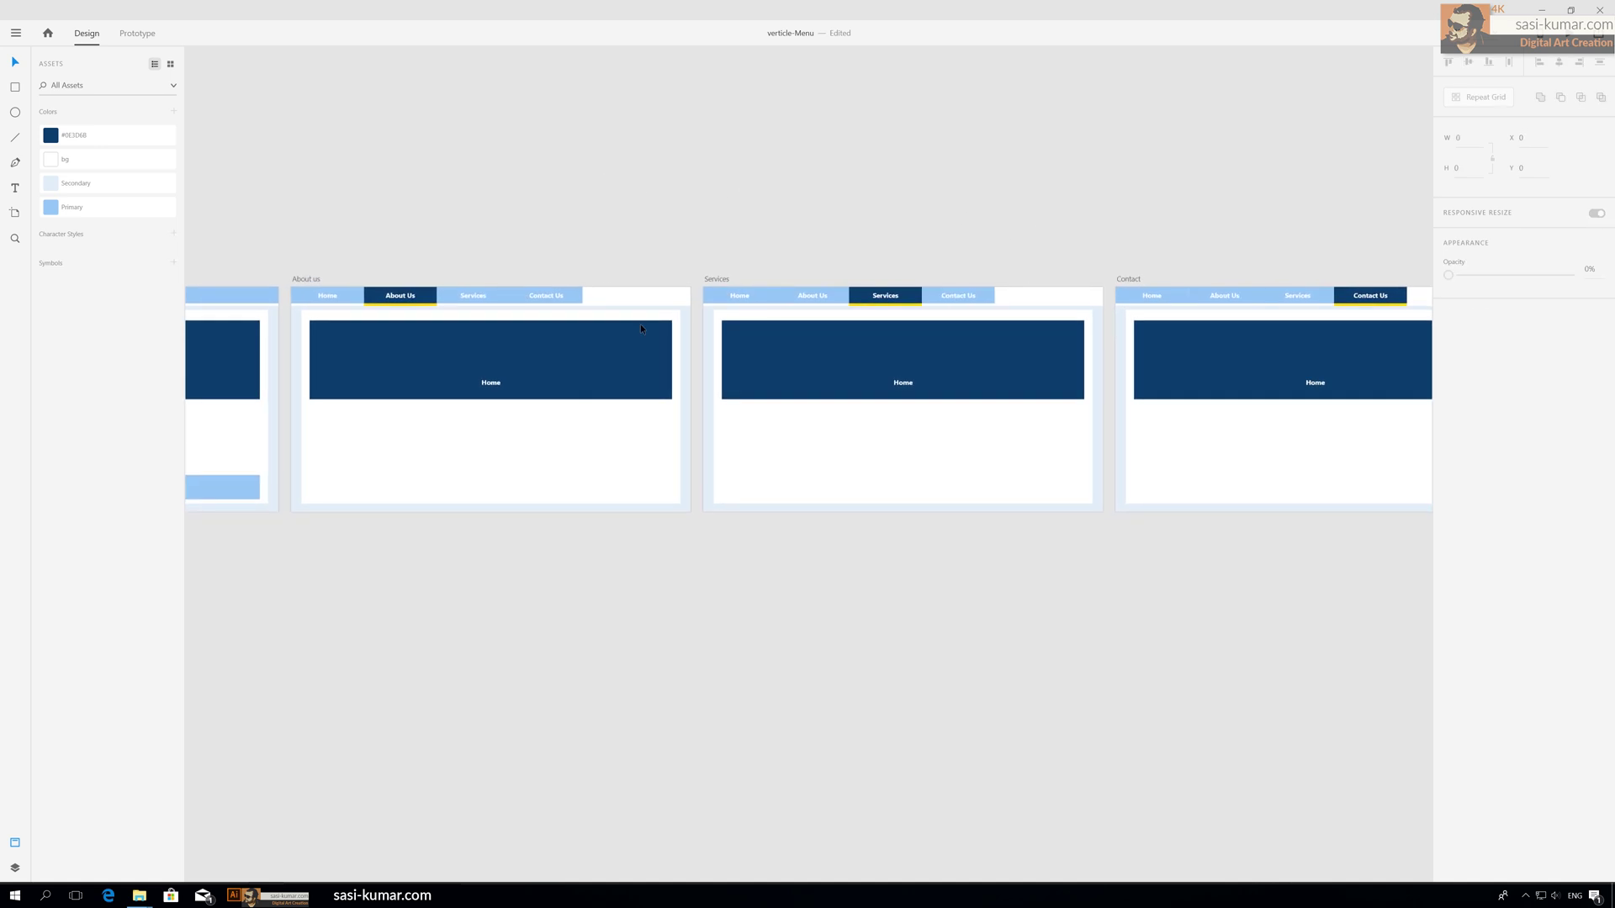
Retitle the pasted banners 'About Us' and 'Services', each centred in its banner.
double_click(492, 383)
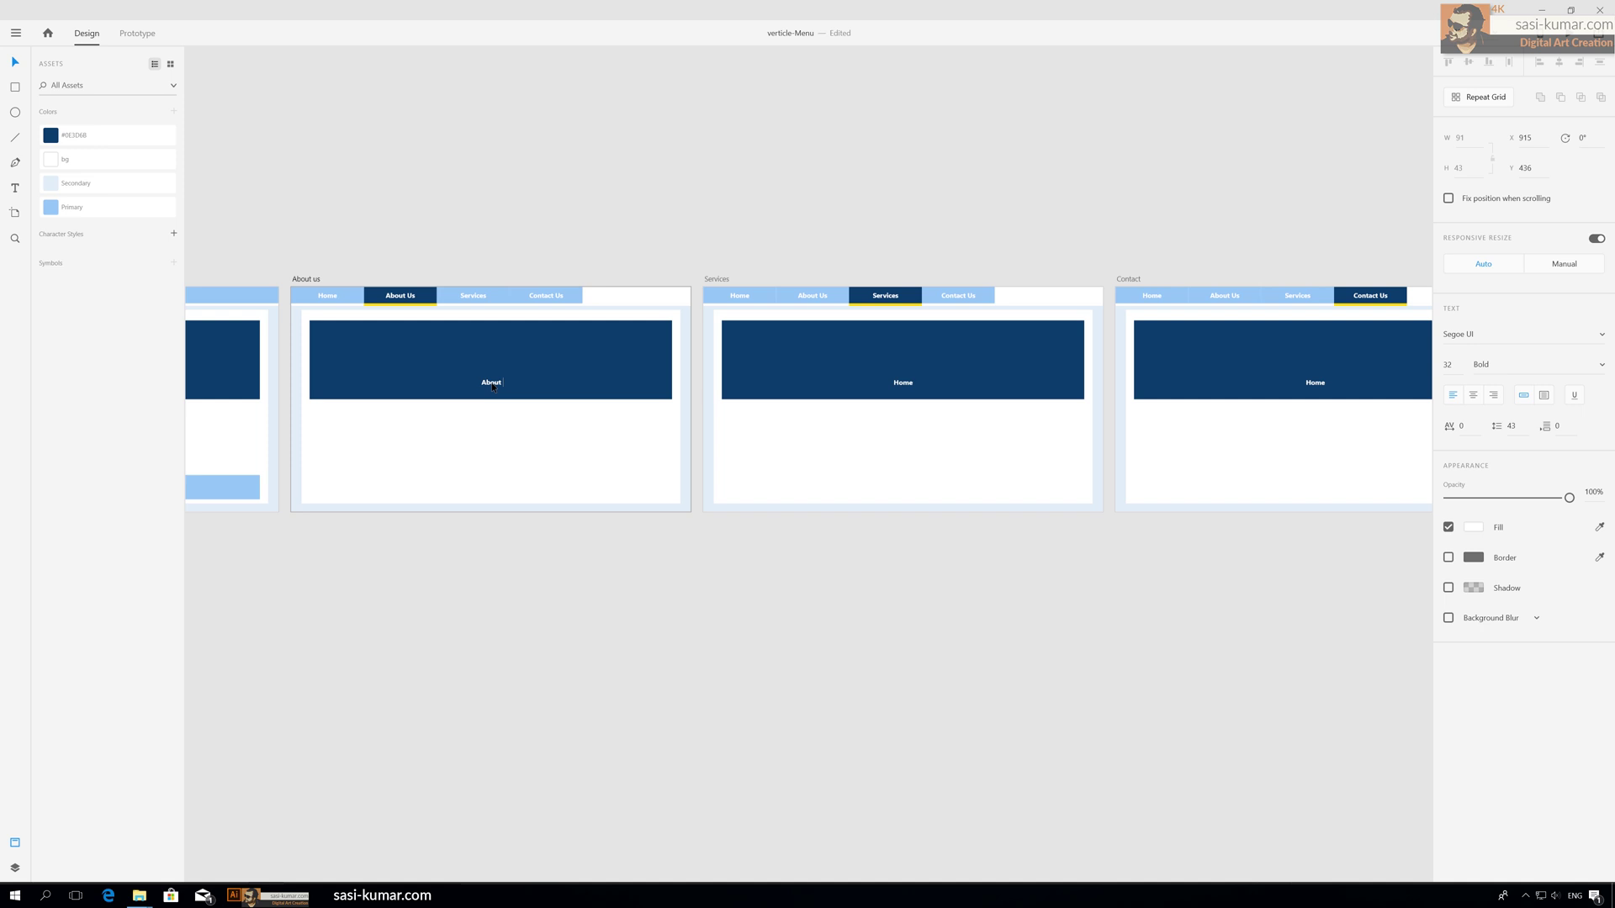
left_click(14, 66)
left_click(1559, 63)
double_click(904, 384)
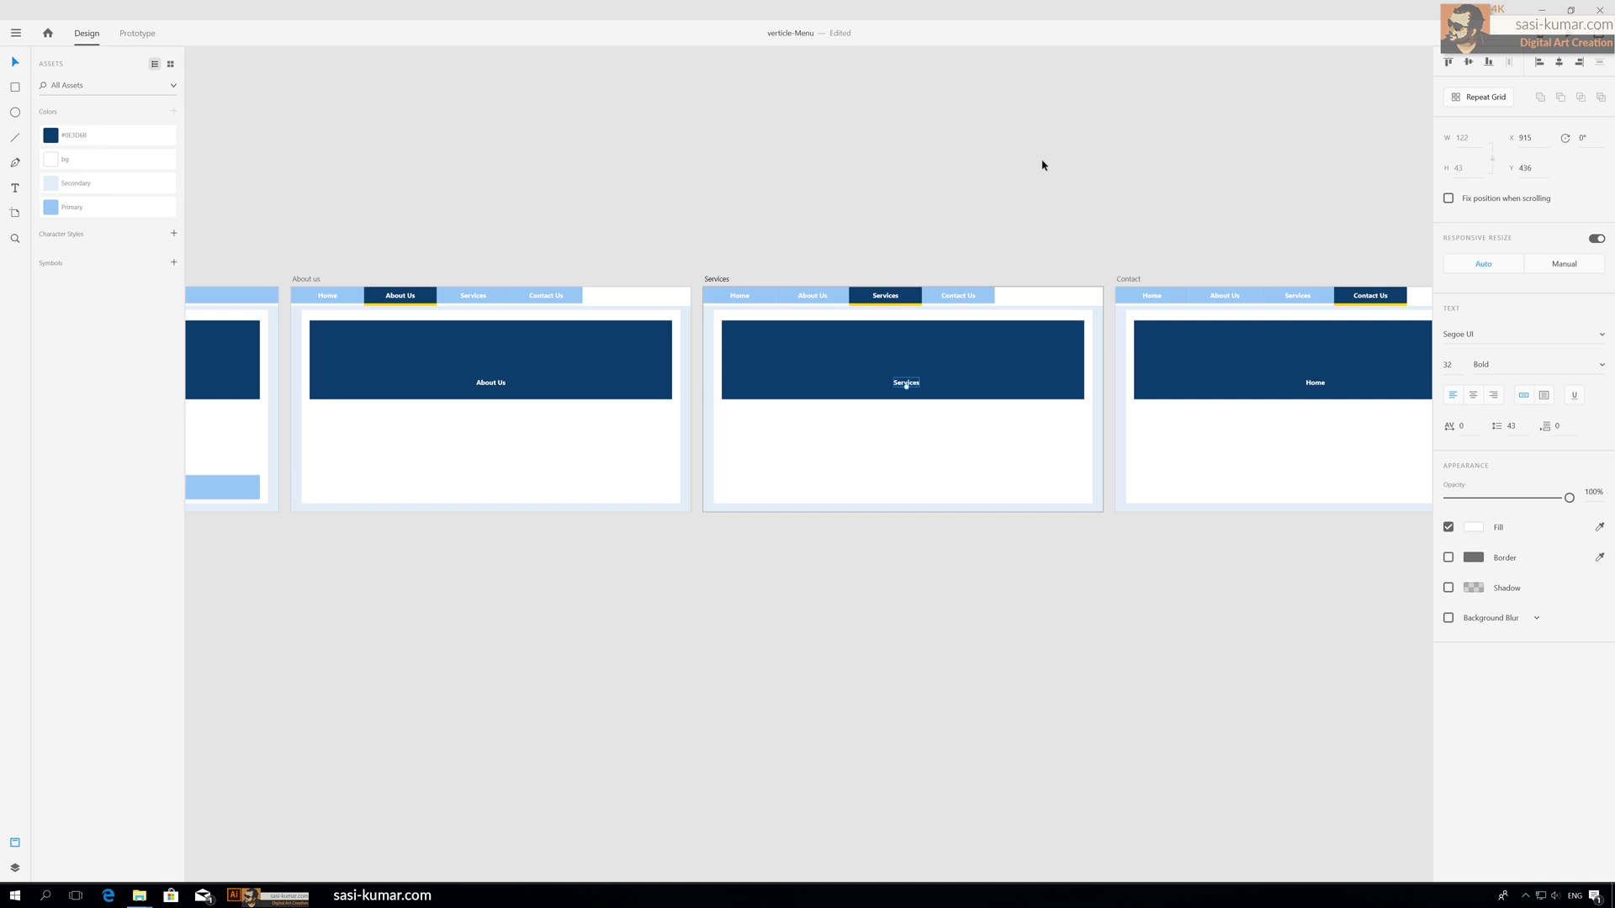
left_click(1045, 162)
left_click(916, 389)
left_click(1559, 62)
Retitle the Contact banner 'Contact', centre it, and view all four artboards.
double_click(1316, 384)
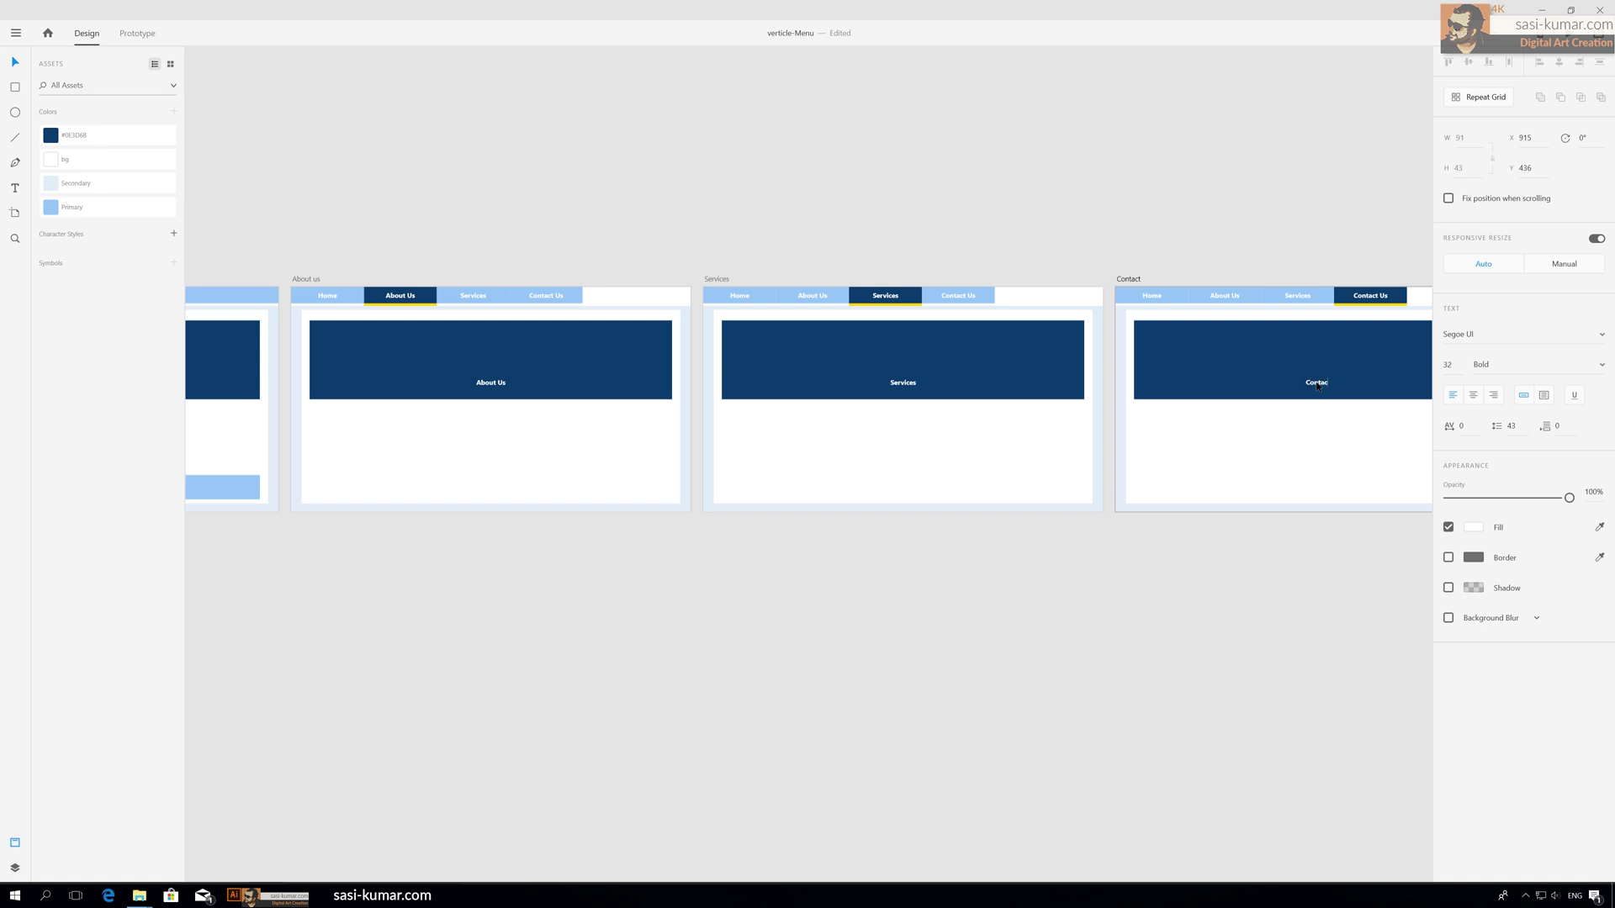
key("Escape")
left_click(1559, 62)
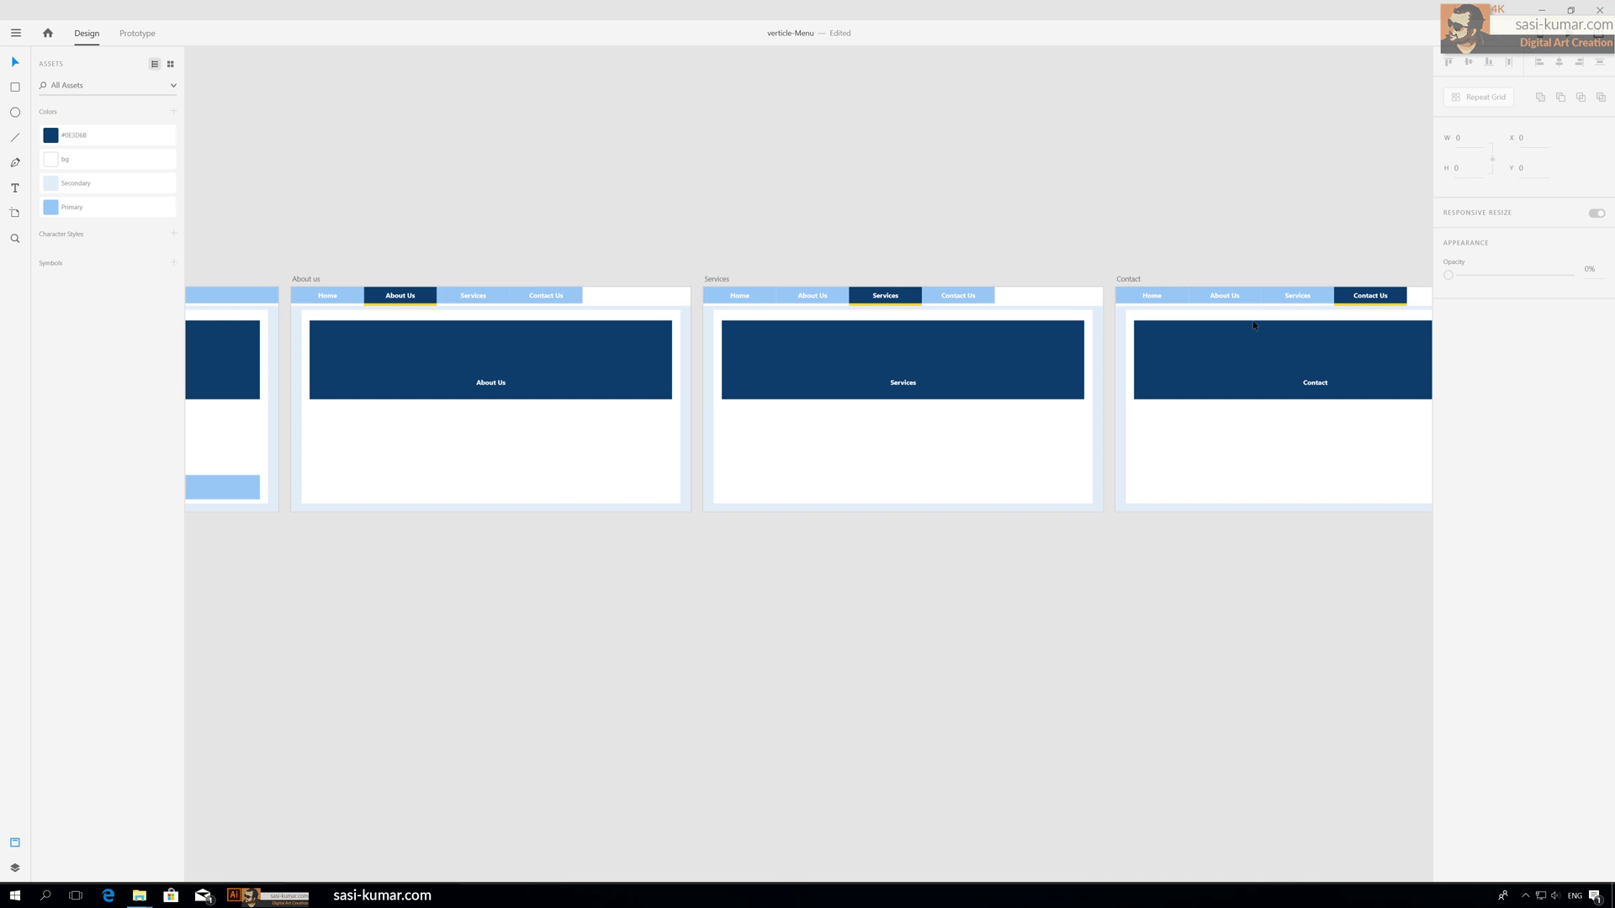
key("Escape")
scroll(1232, 321, "down", 2)
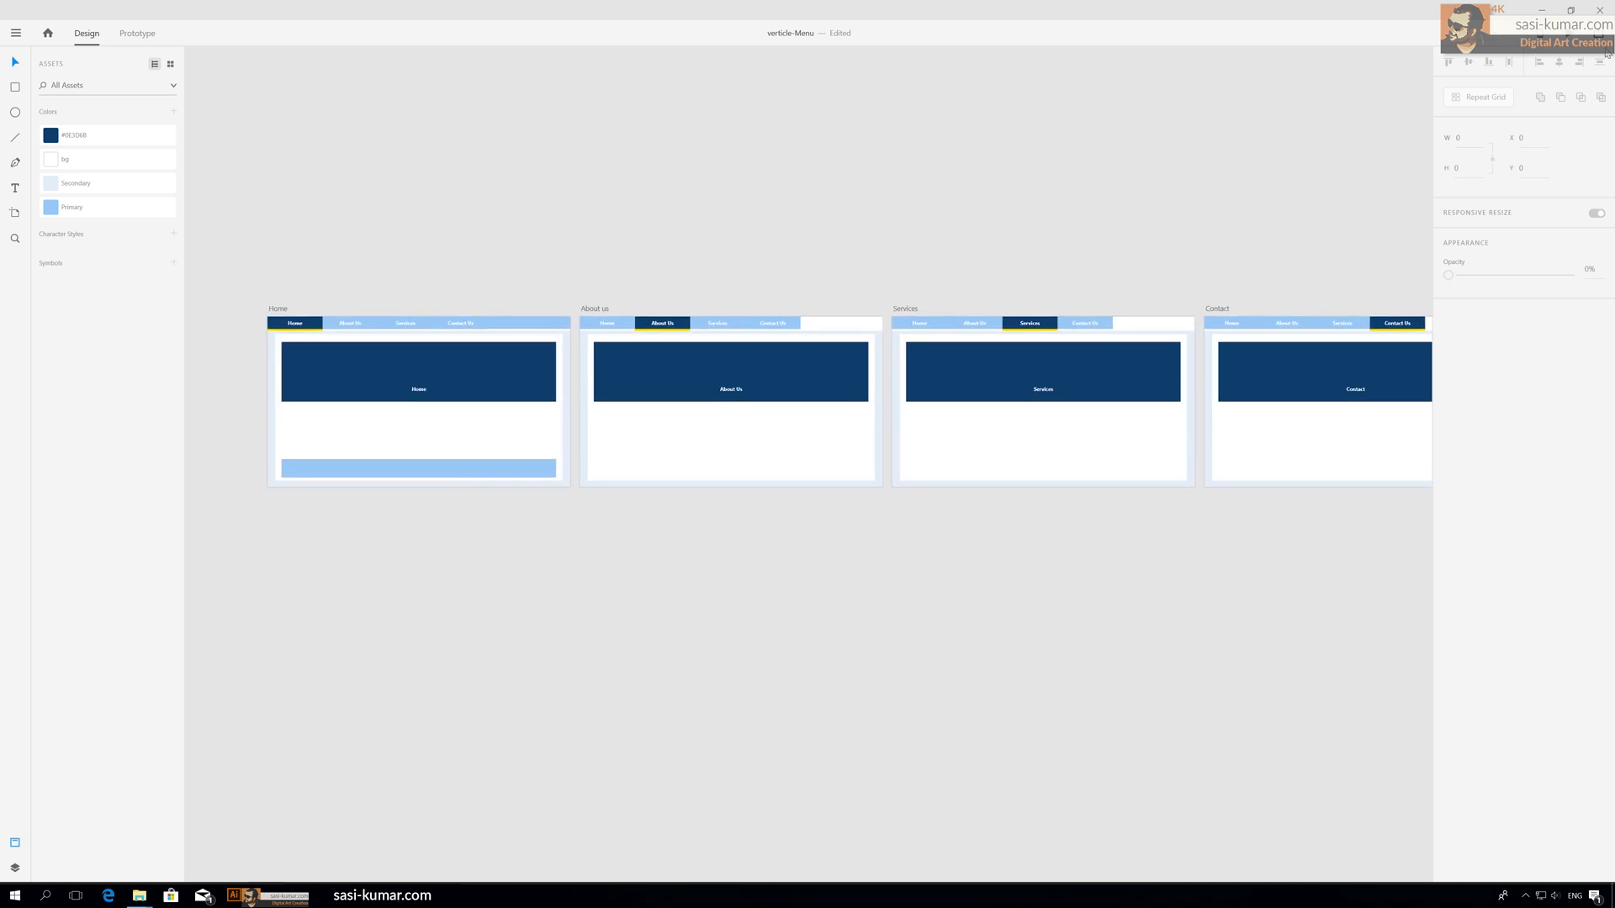
Open the Desktop Preview and click About Us, Services, Contact Us, then back to Home.
key("ctrl+Return")
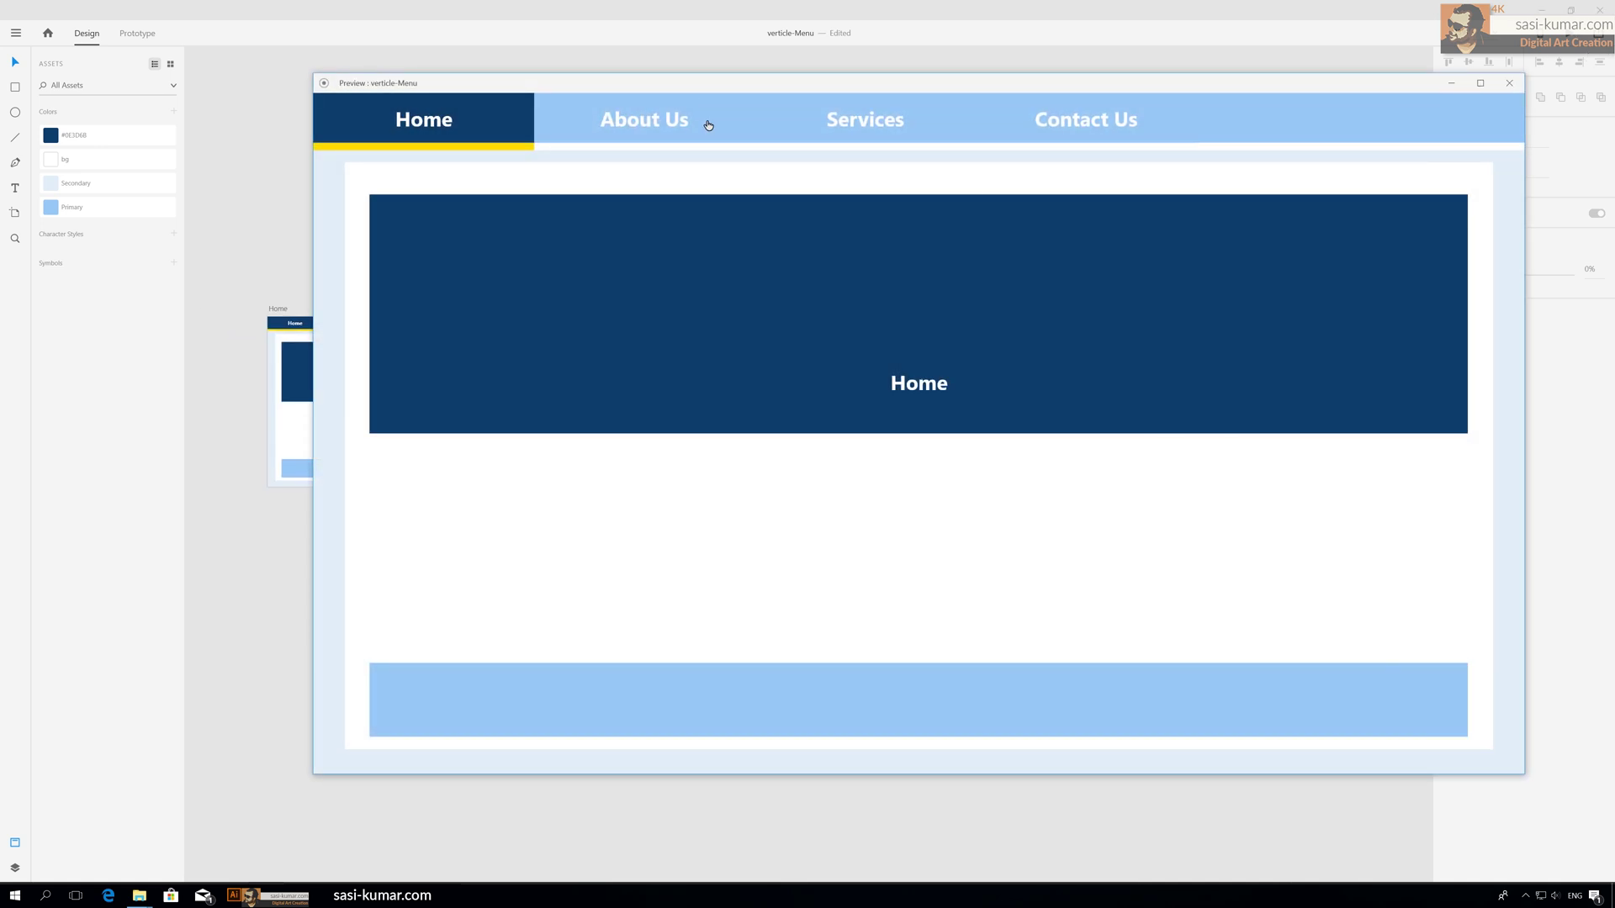
left_click_drag(728, 84, 630, 81)
left_click(545, 120)
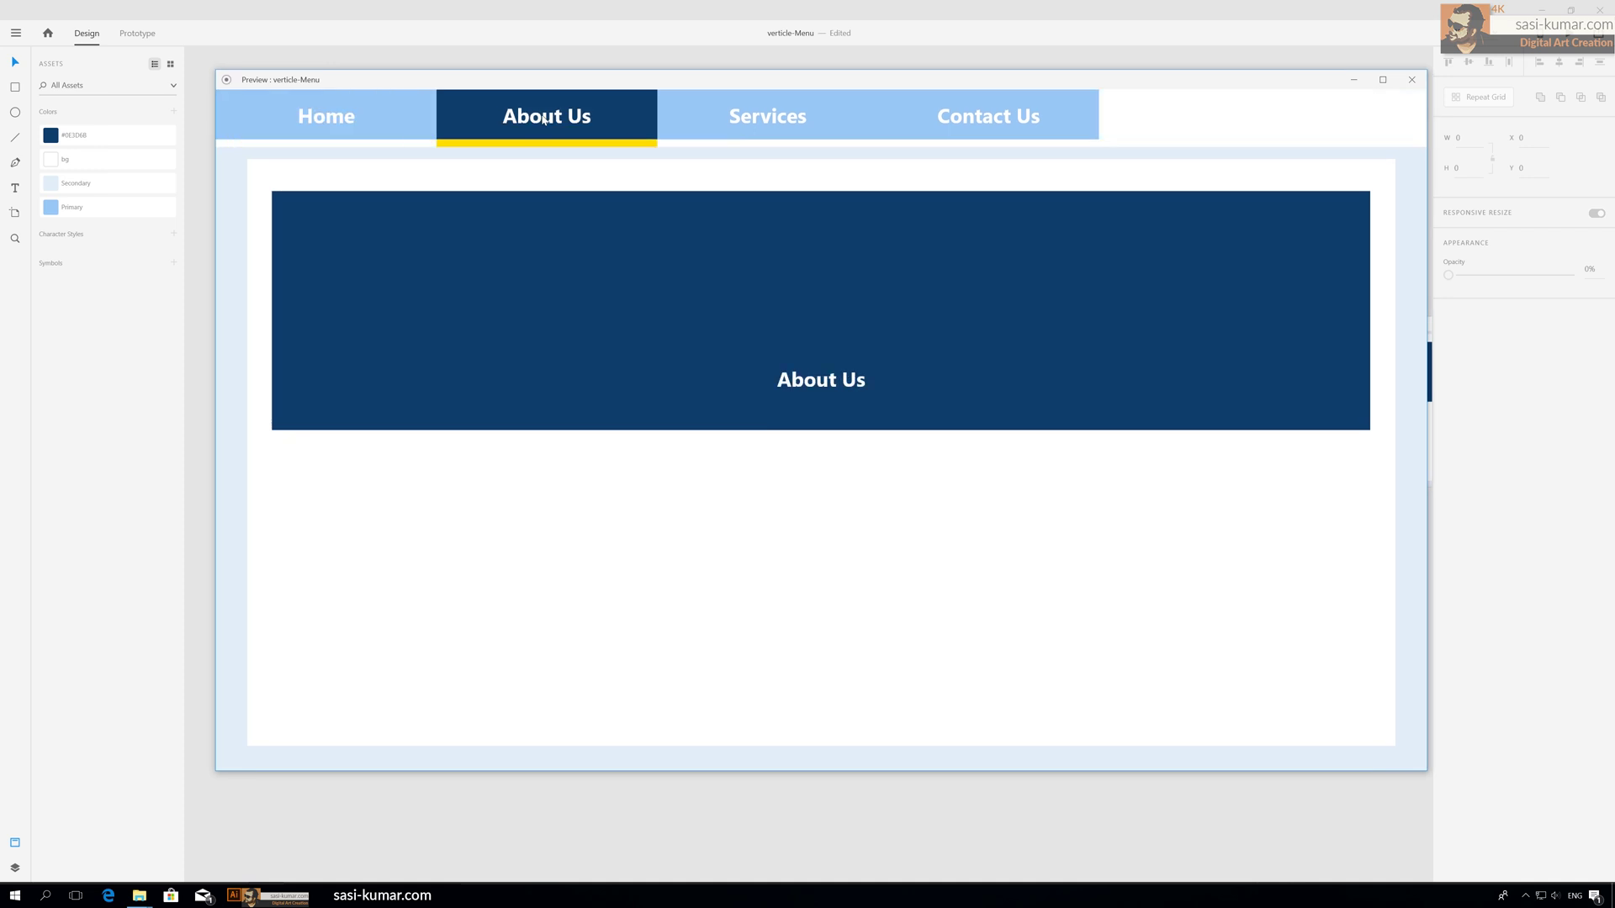
left_click(766, 123)
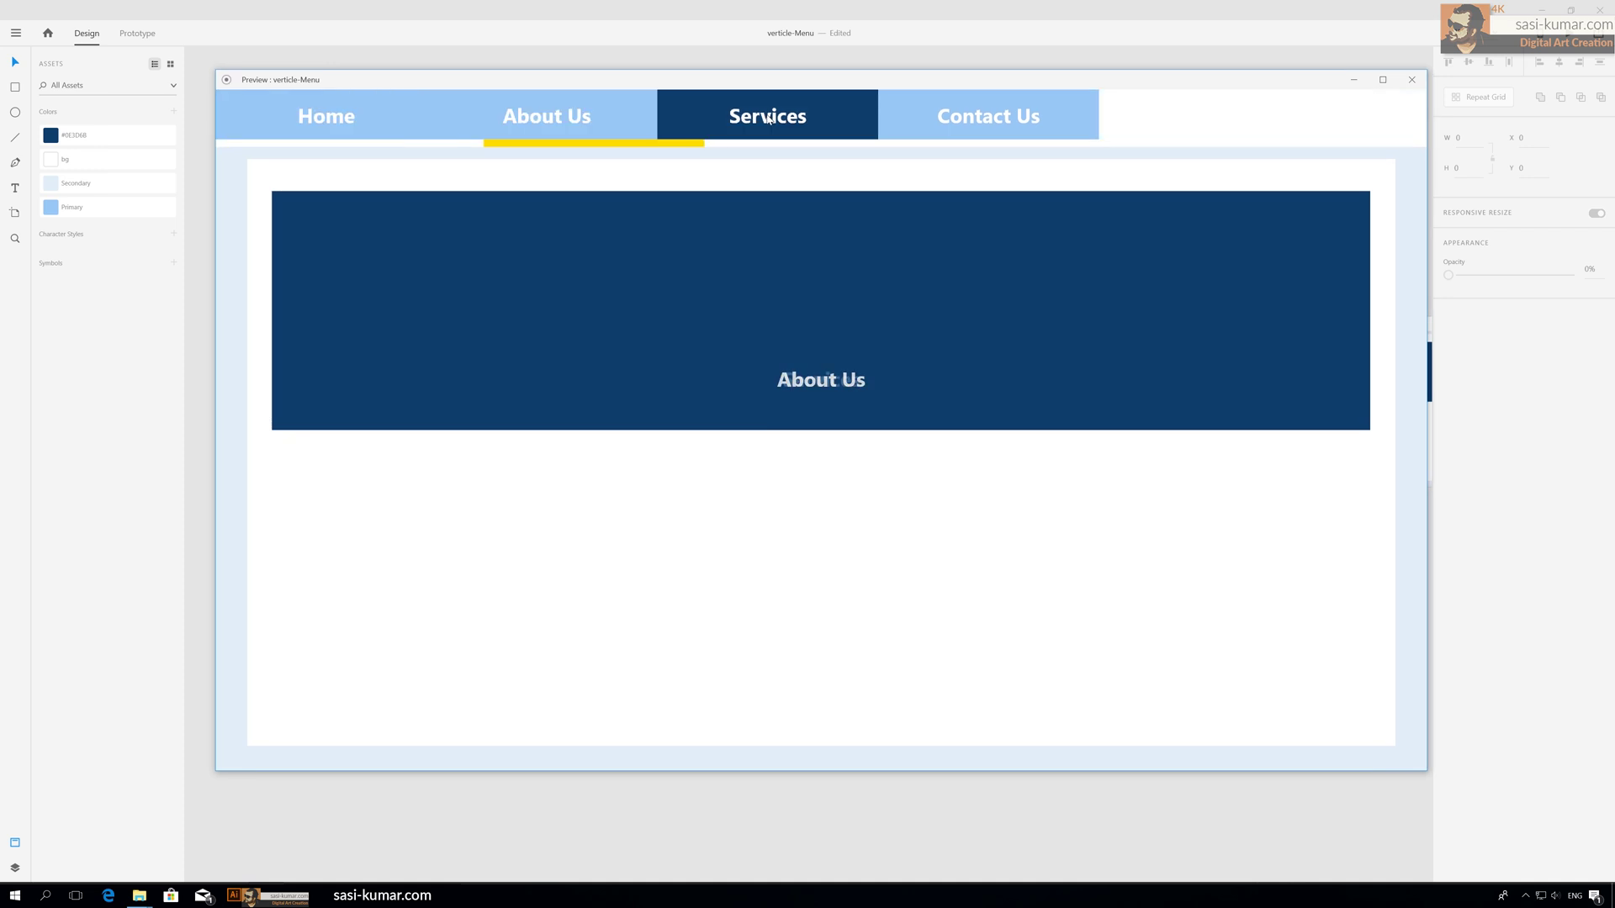
left_click(948, 117)
left_click(340, 123)
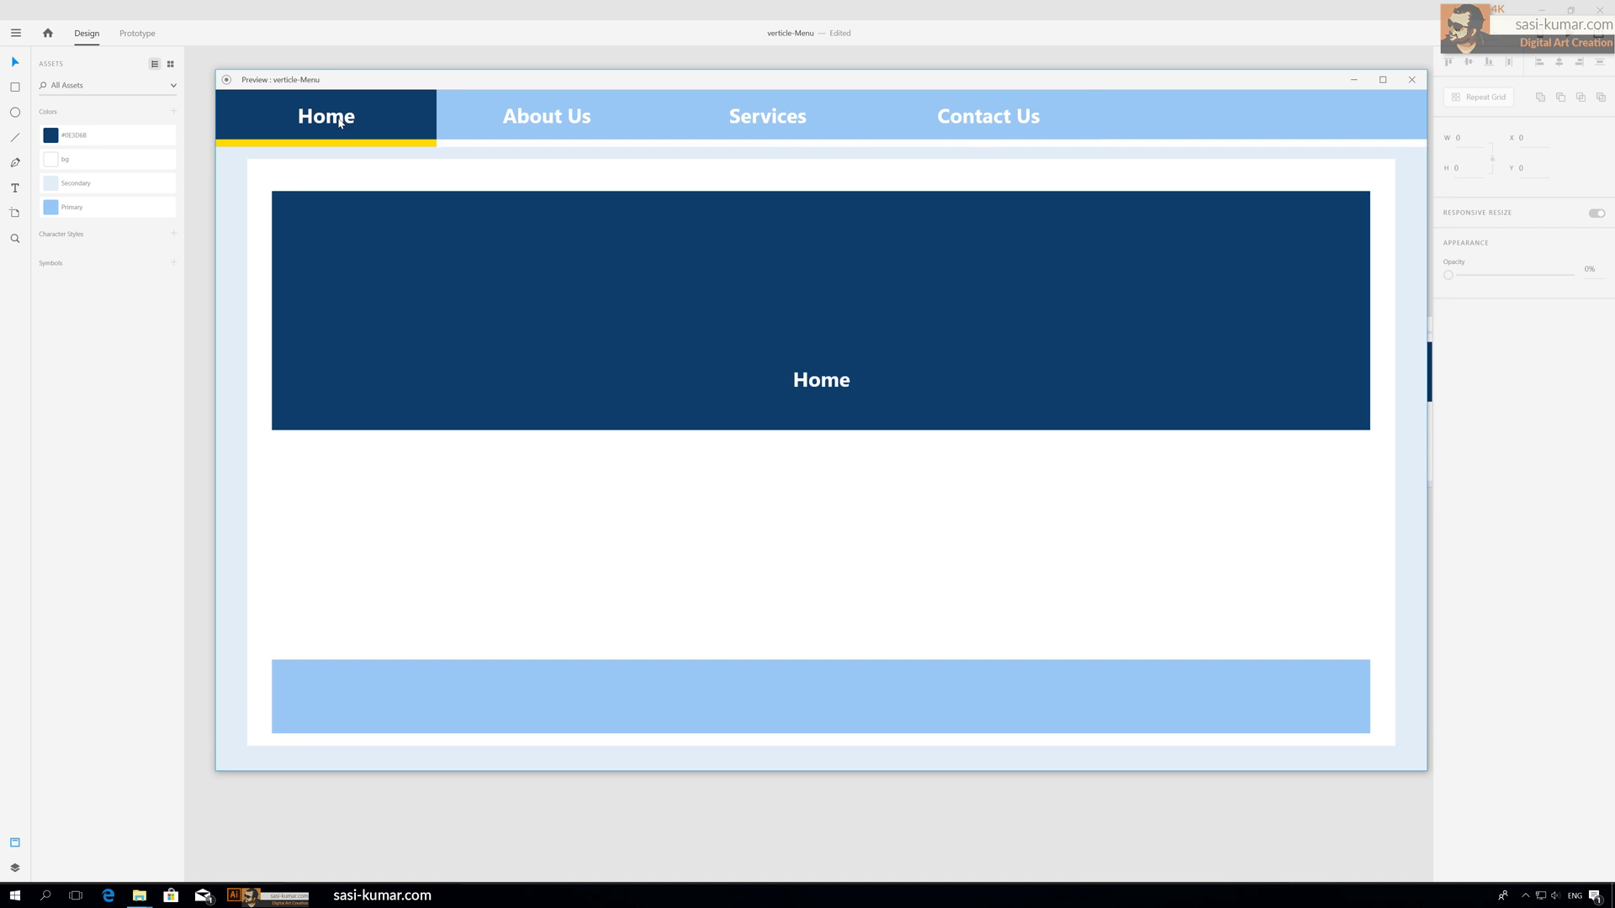
Repeatedly switch among the About Us, Services, Contact Us and Home tabs to check the animations.
left_click(567, 128)
left_click(766, 118)
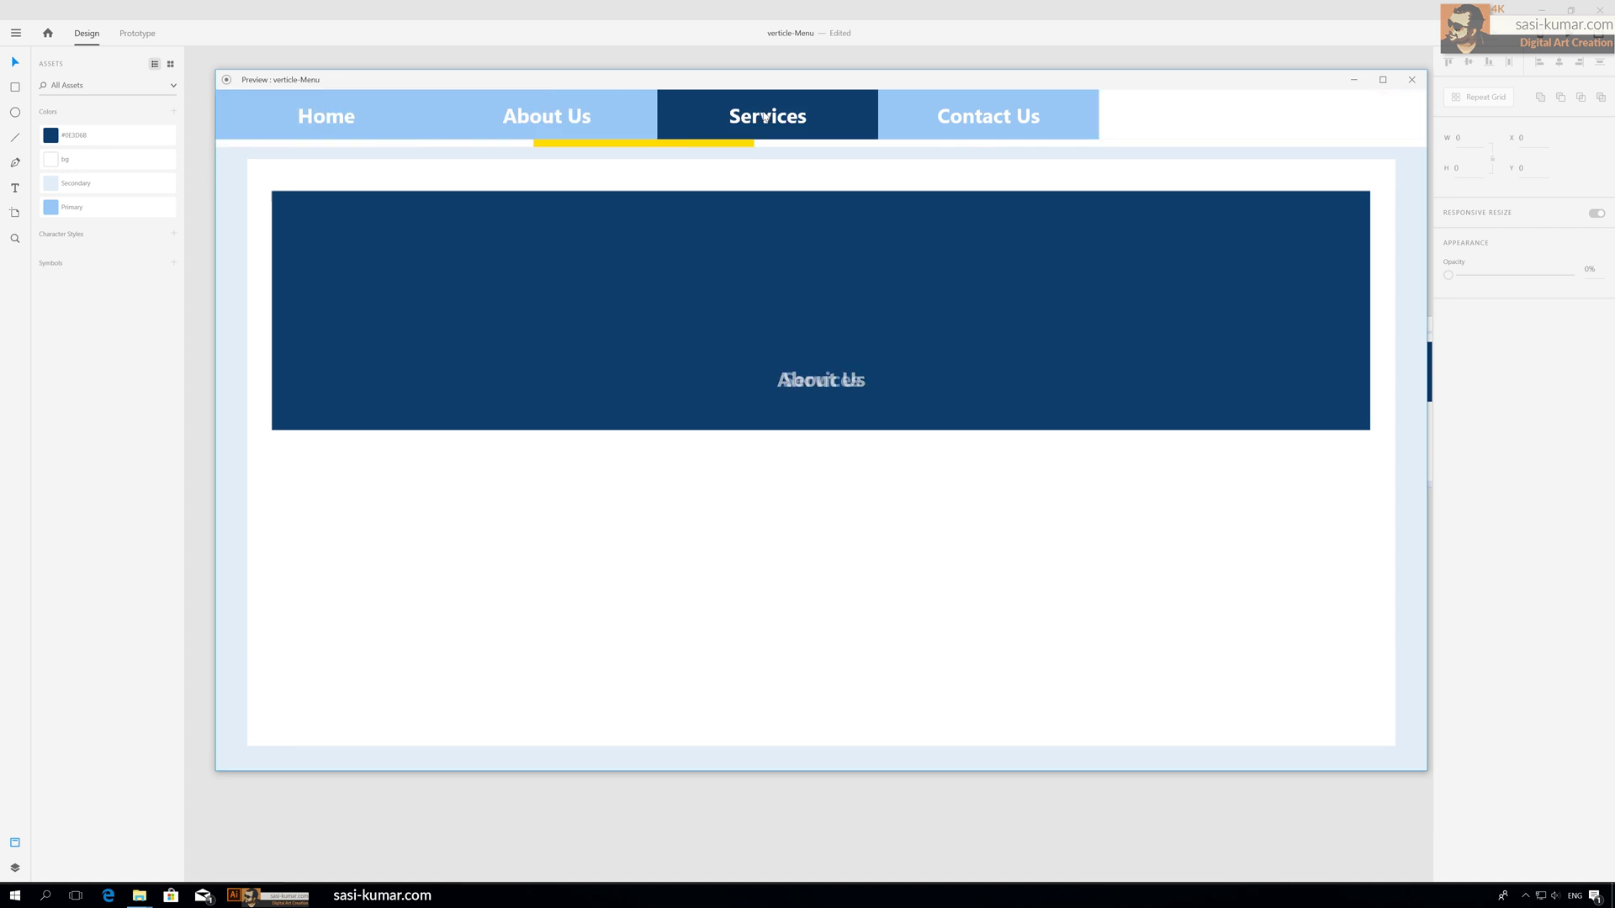
left_click(905, 127)
left_click(525, 123)
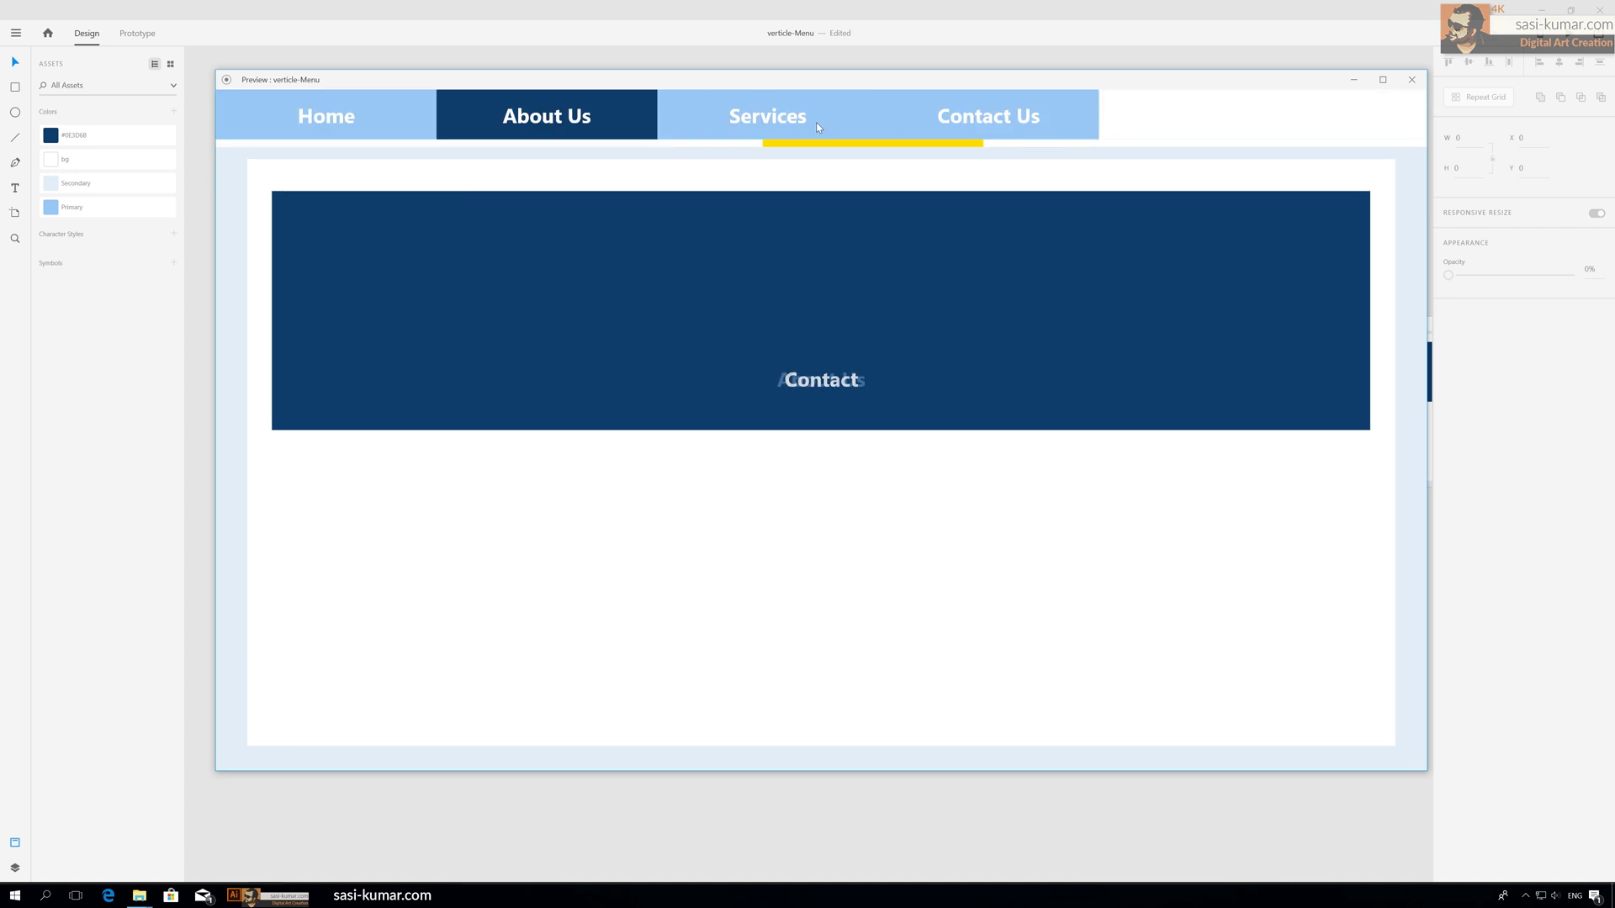
left_click(900, 118)
left_click(361, 126)
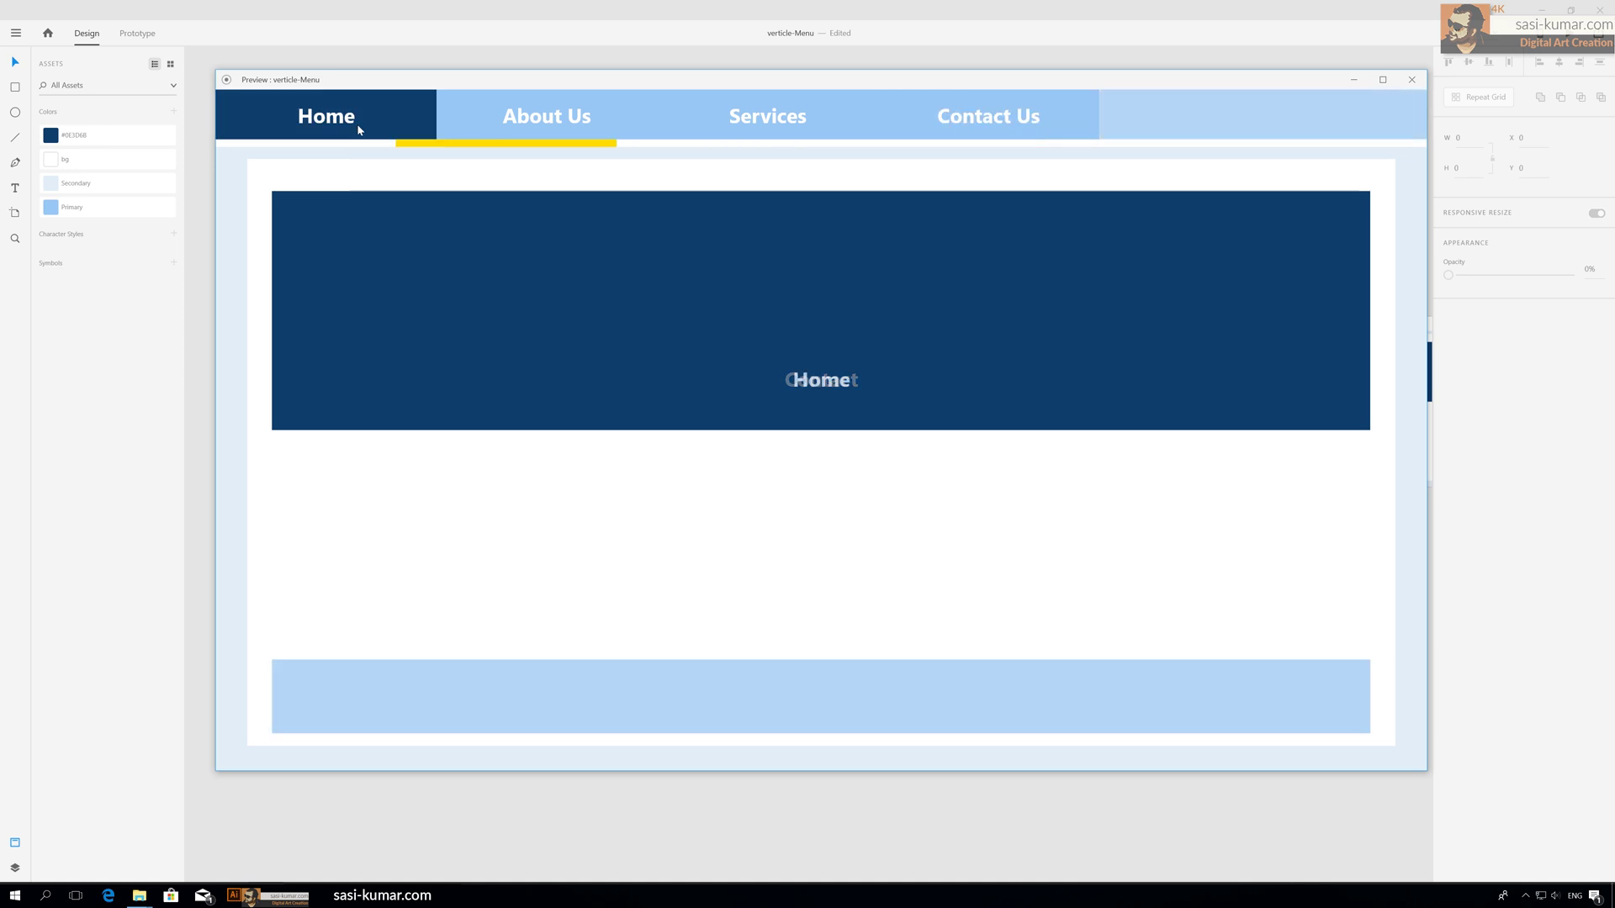
left_click(606, 128)
left_click(761, 116)
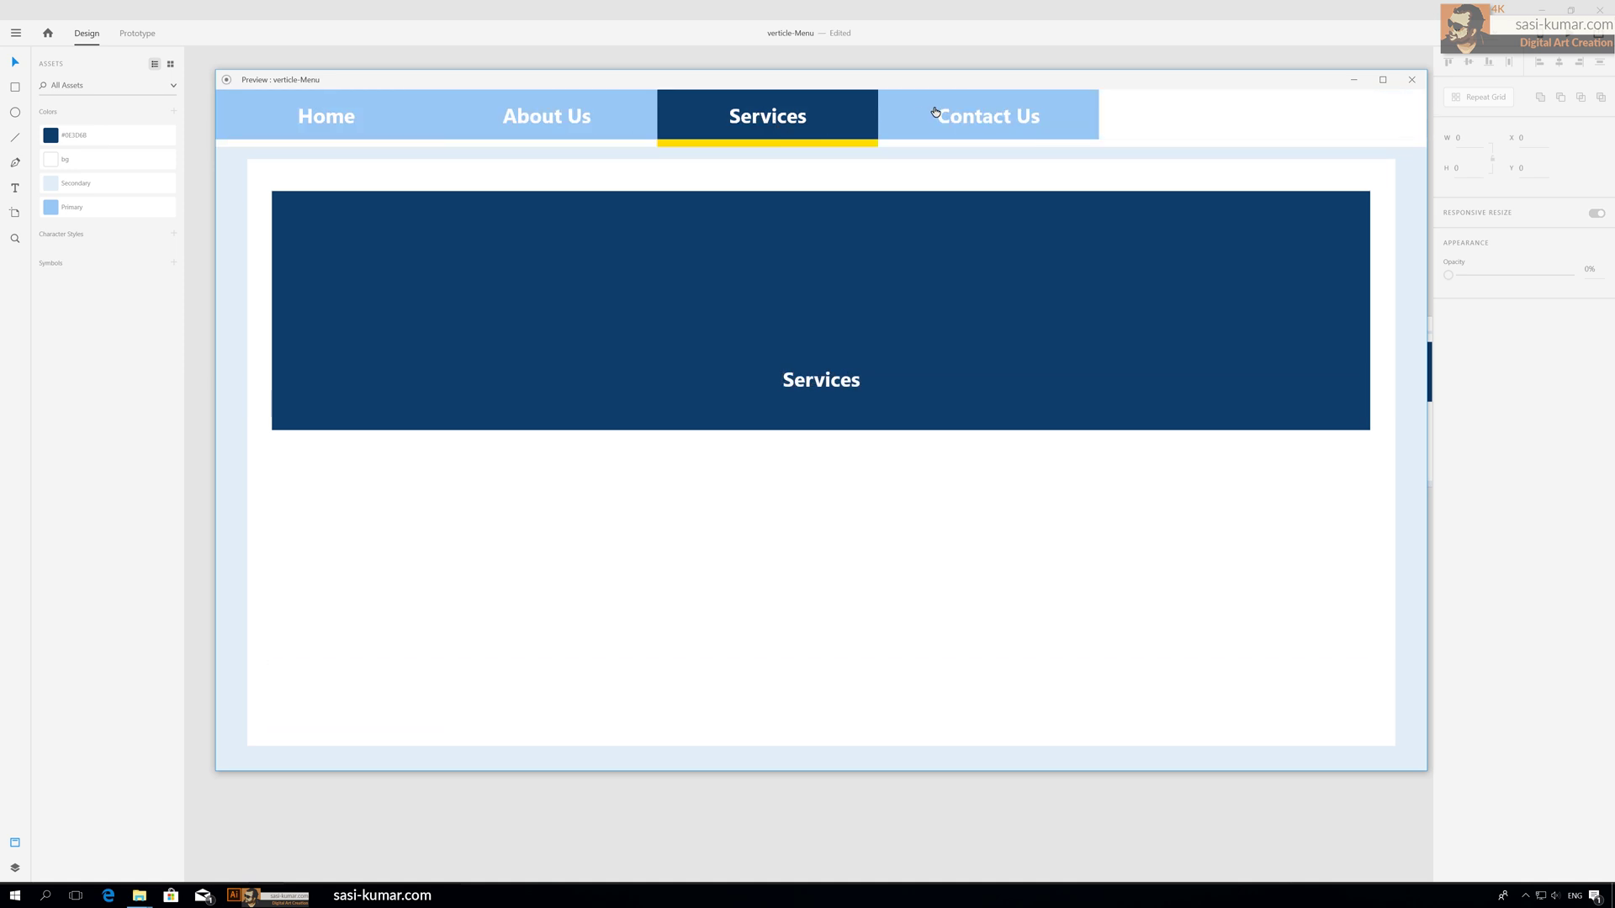
left_click(933, 114)
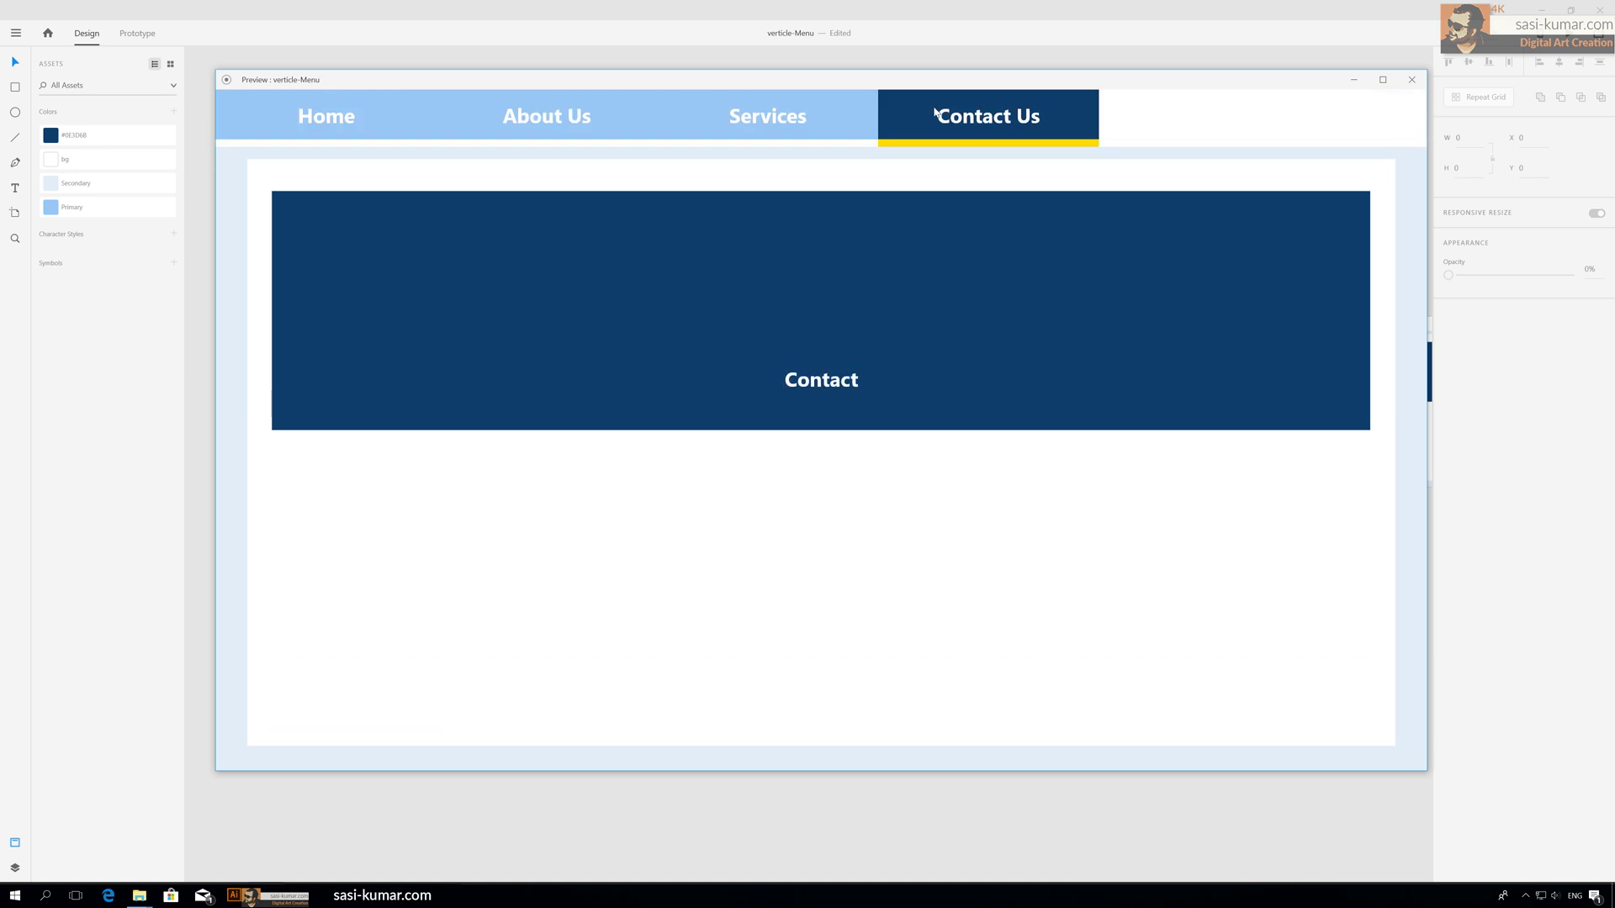
left_click(769, 122)
left_click(521, 125)
left_click(336, 123)
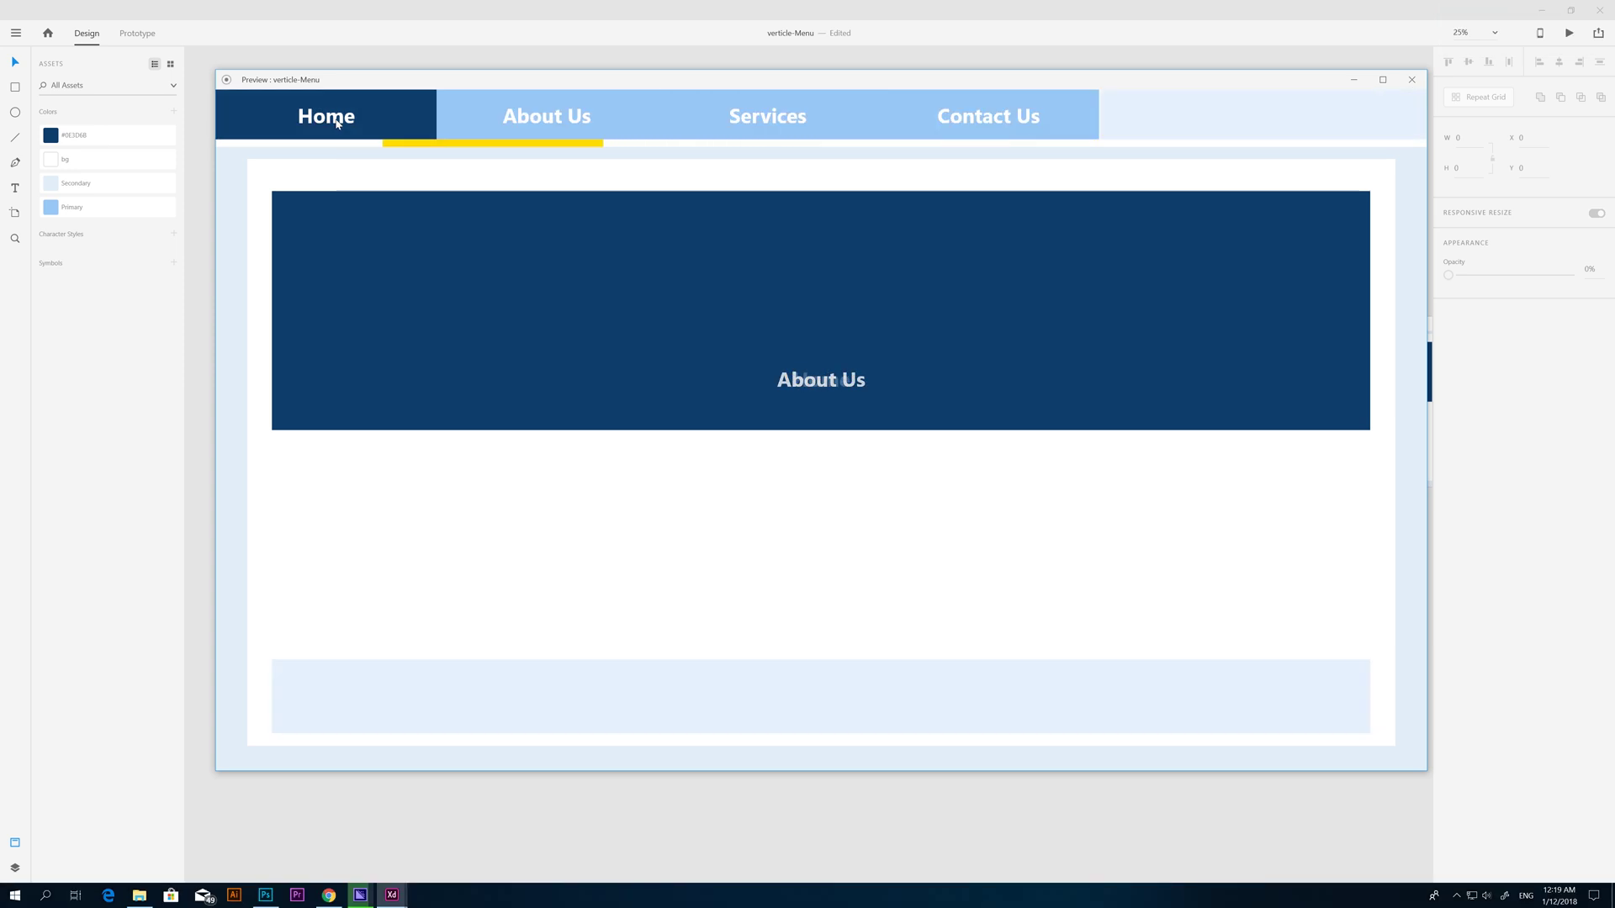
Make a final pass through About Us, Services and Contact Us, then close the preview.
left_click(506, 118)
left_click(801, 124)
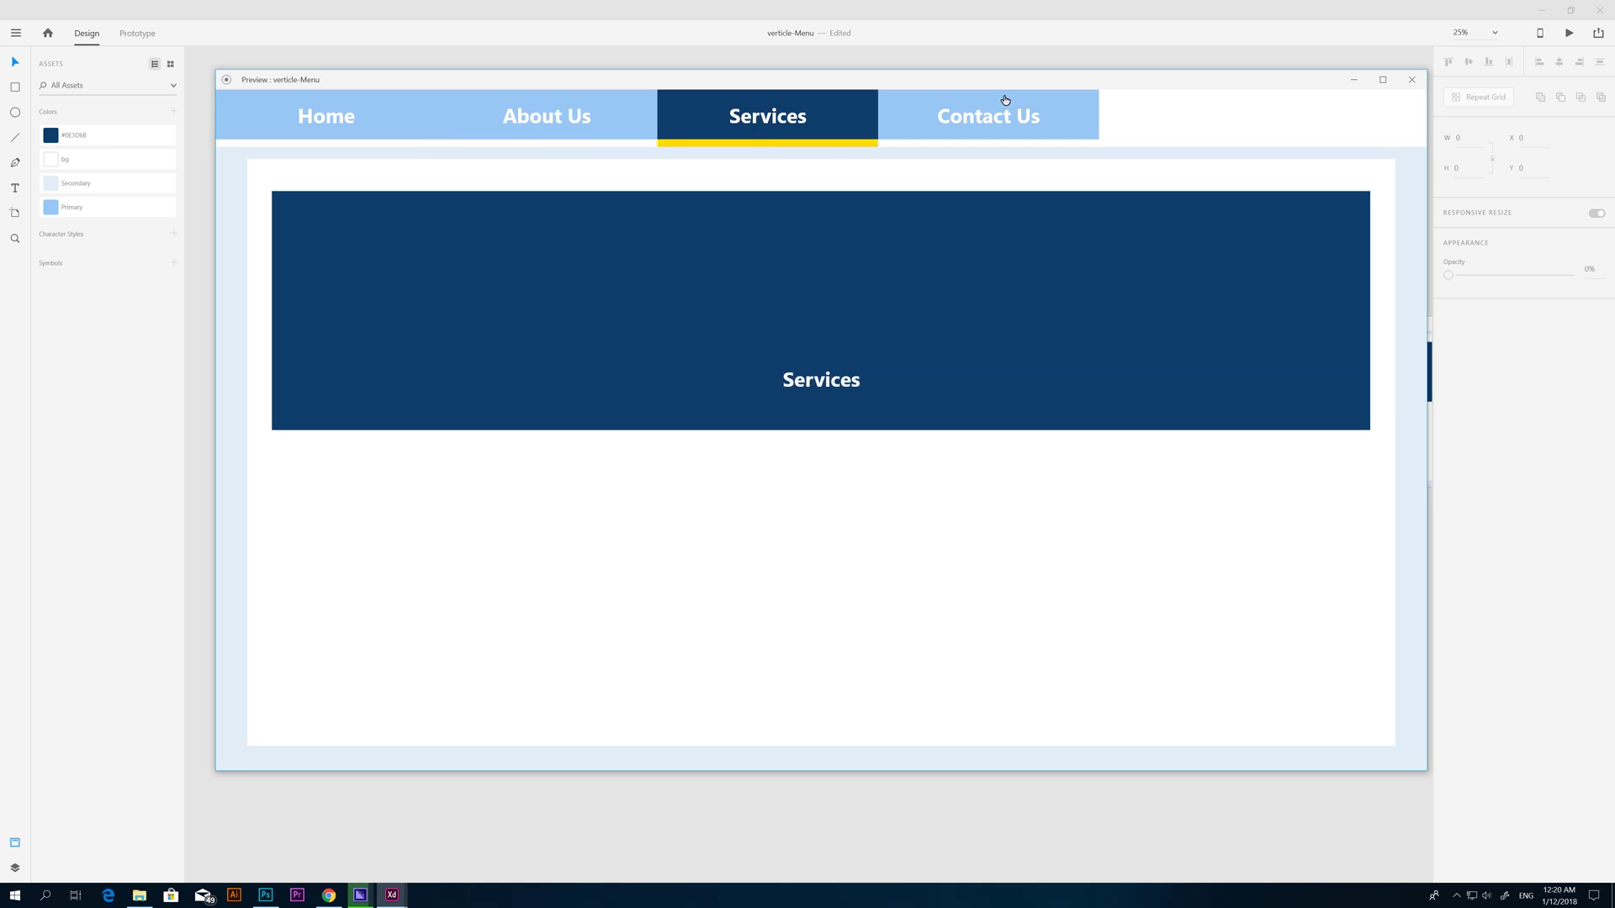
left_click(982, 124)
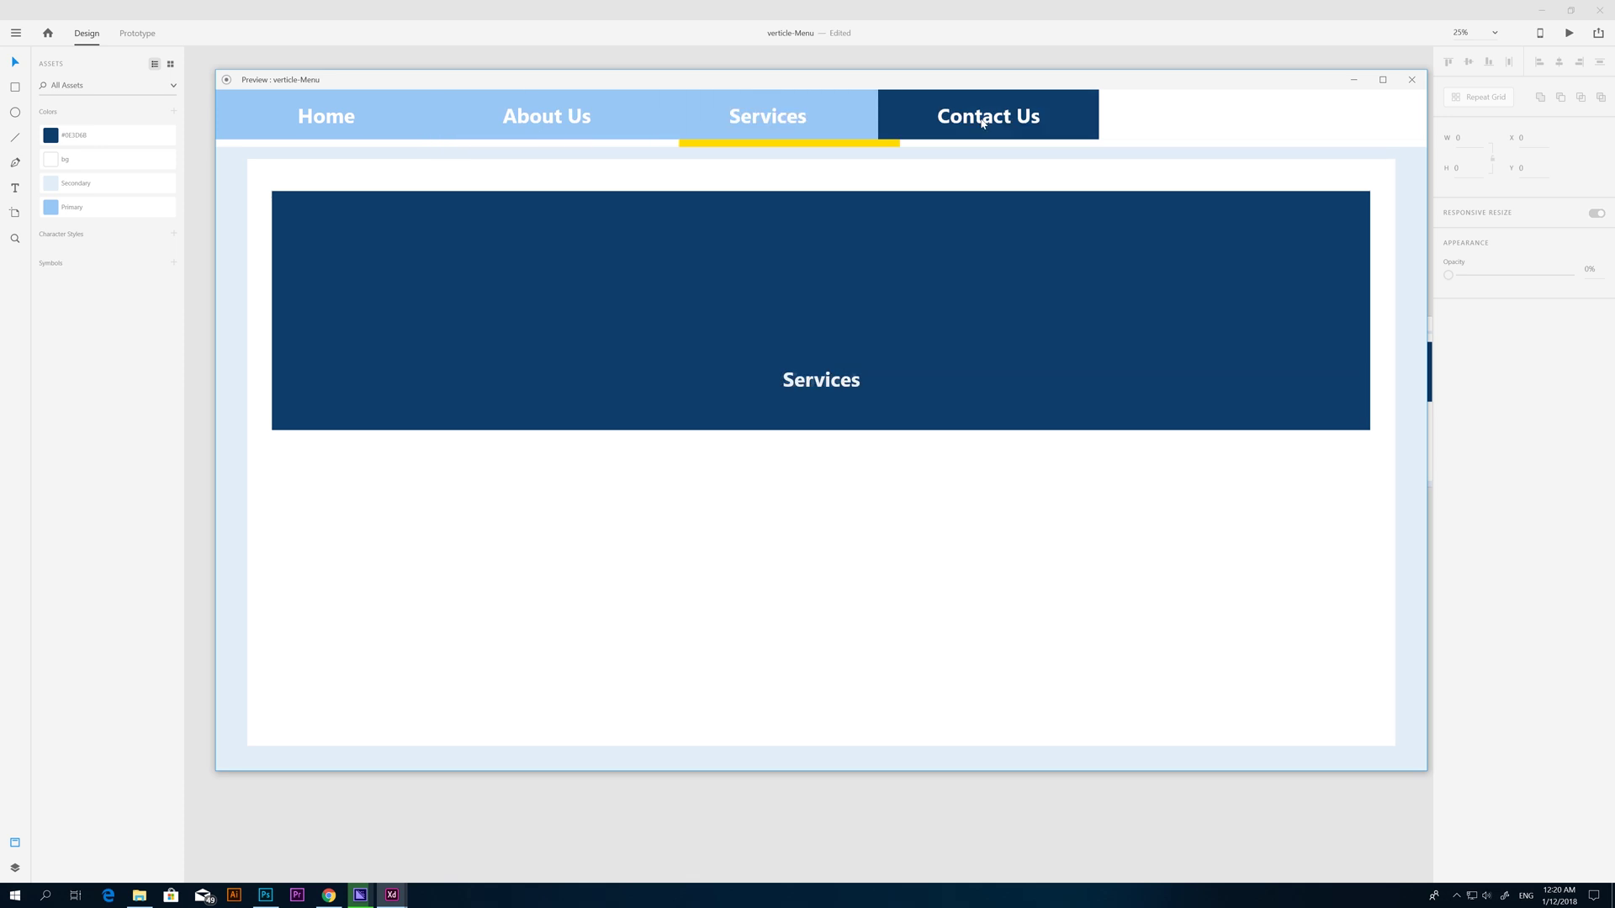
left_click(1419, 83)
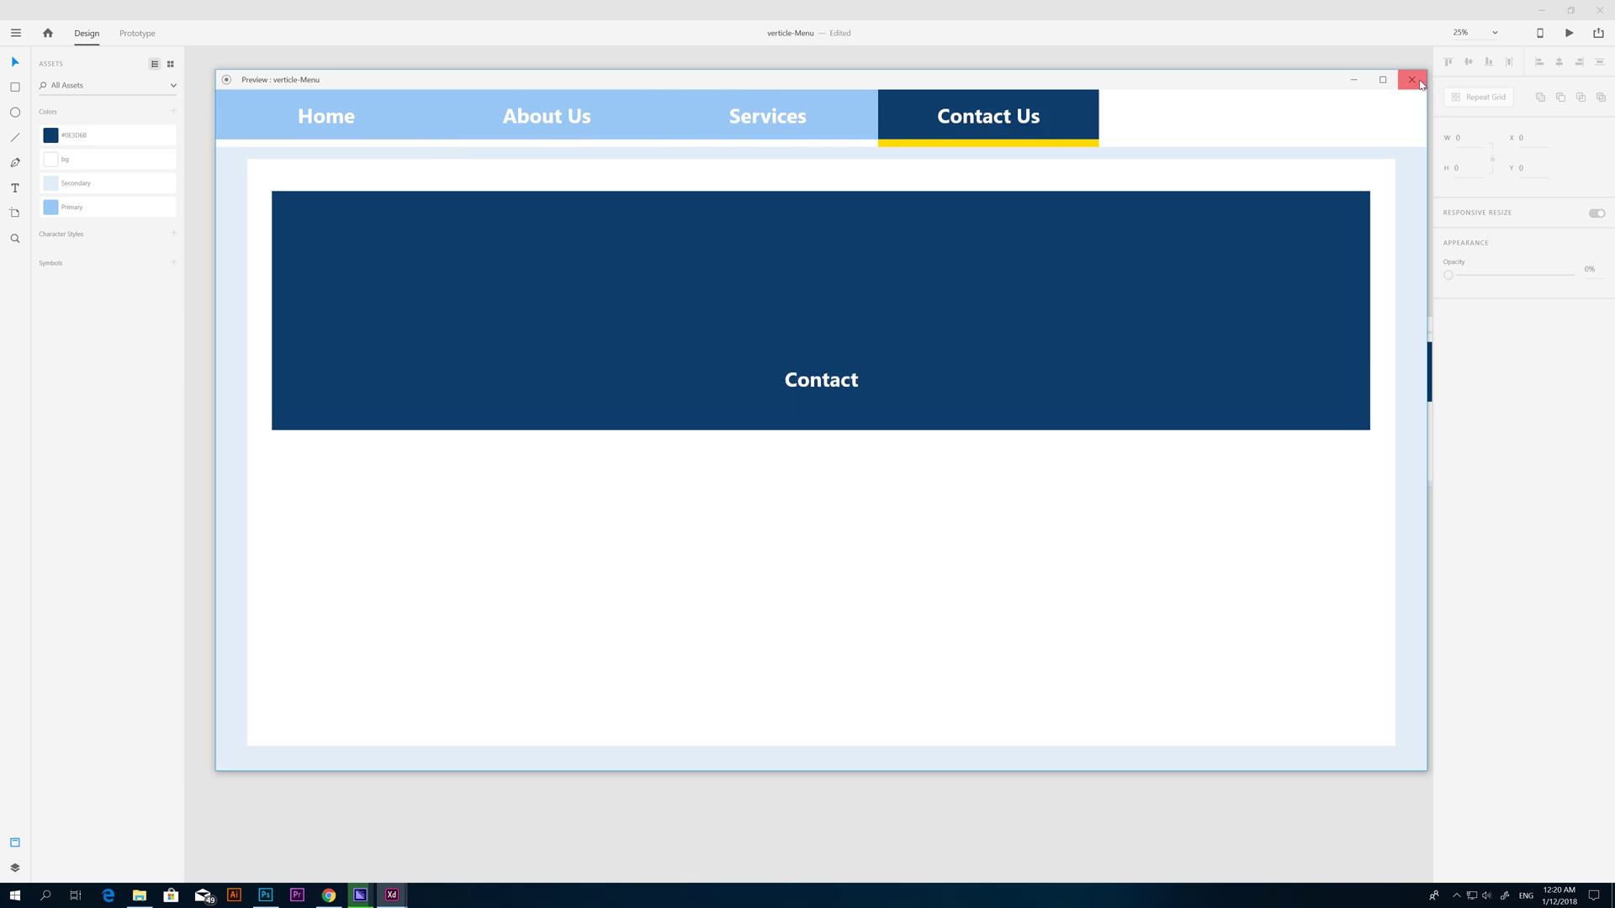